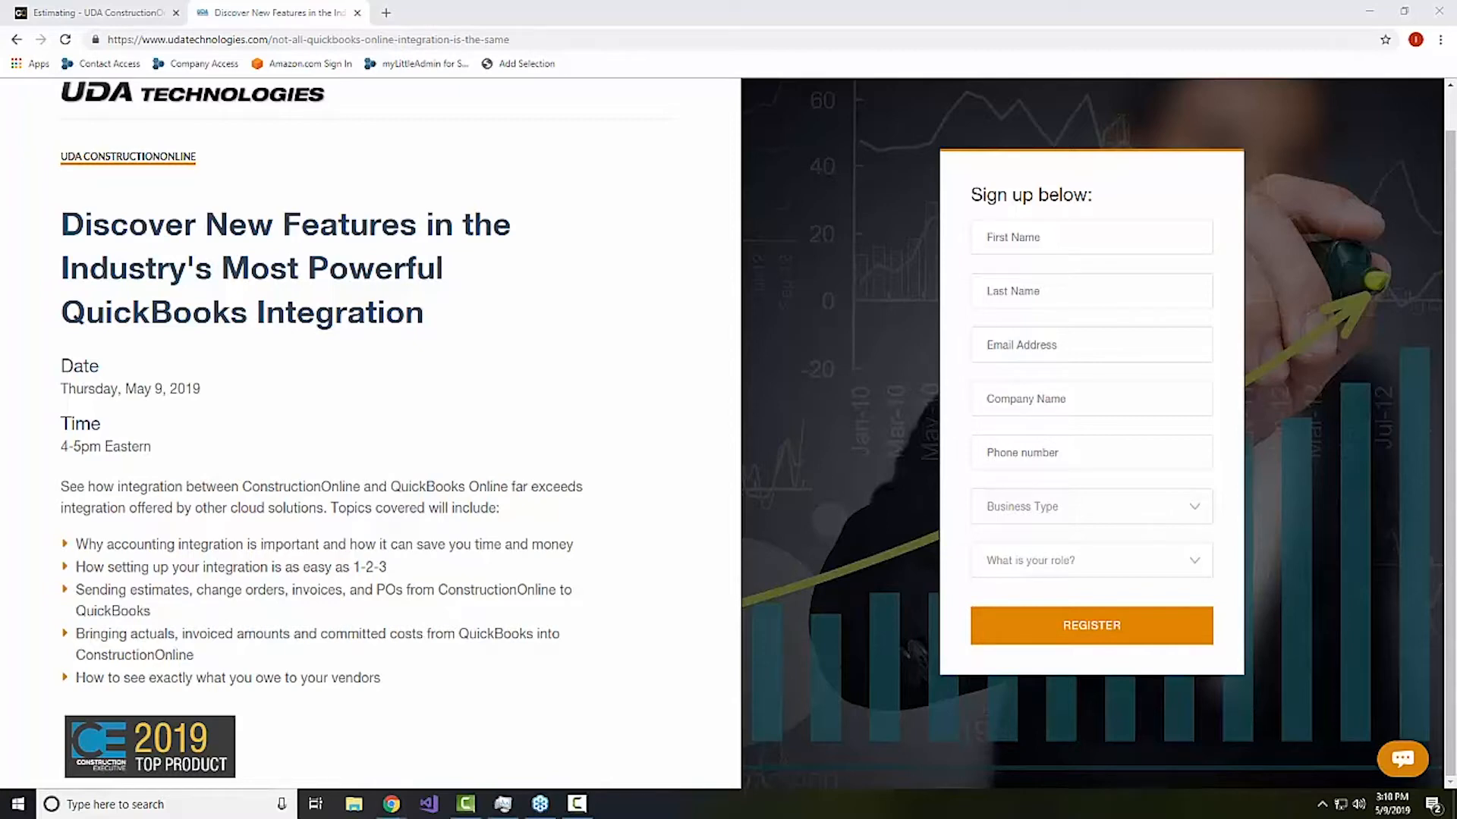
Switch to the ConstructionOnline page and compare the company's Budget vs. Actuals view with its Contract Summary.
{"action": "left_click", "coordinate": [121, 14]}
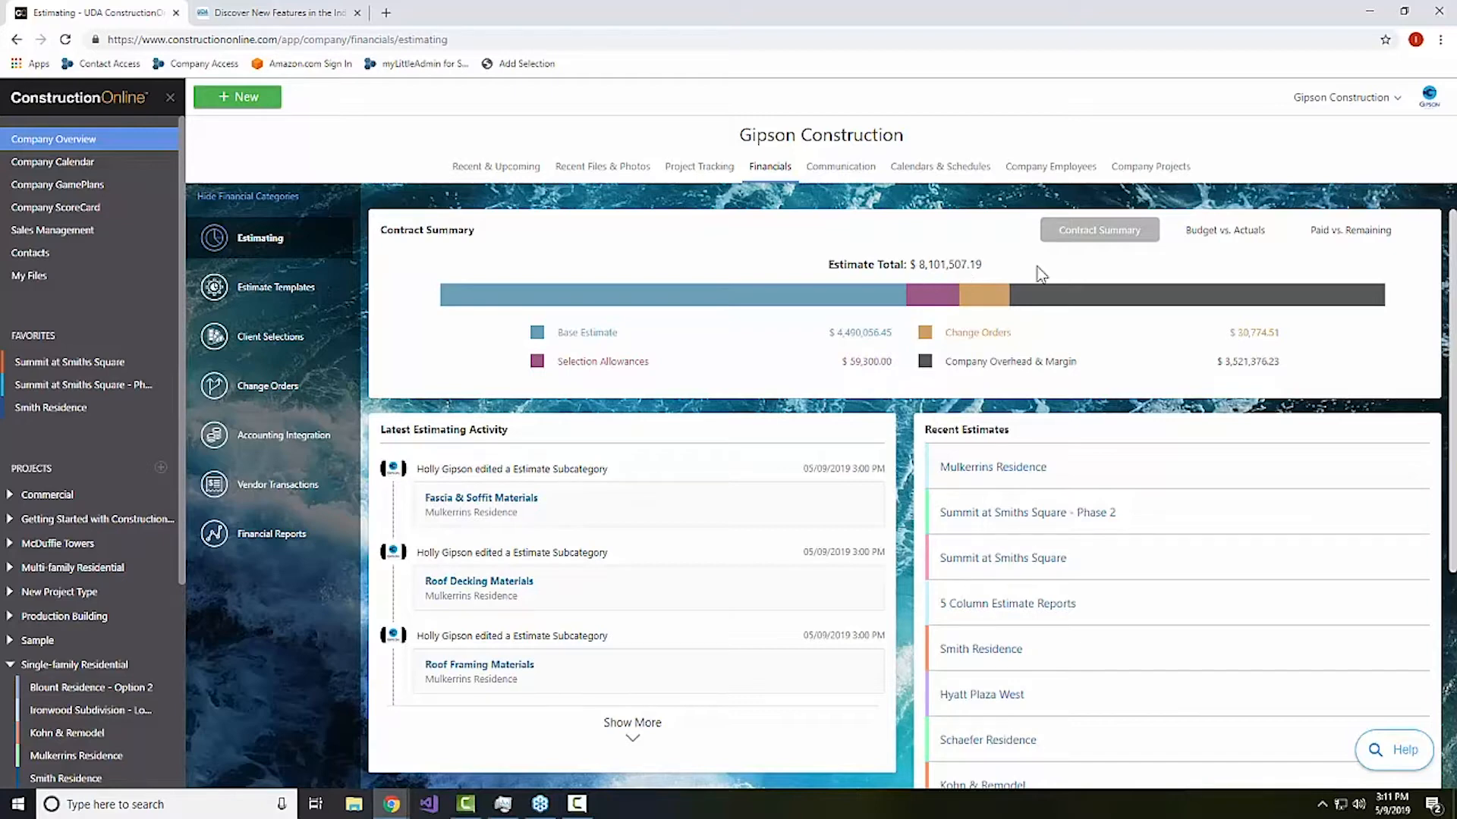
{"action": "left_click", "coordinate": [1229, 233]}
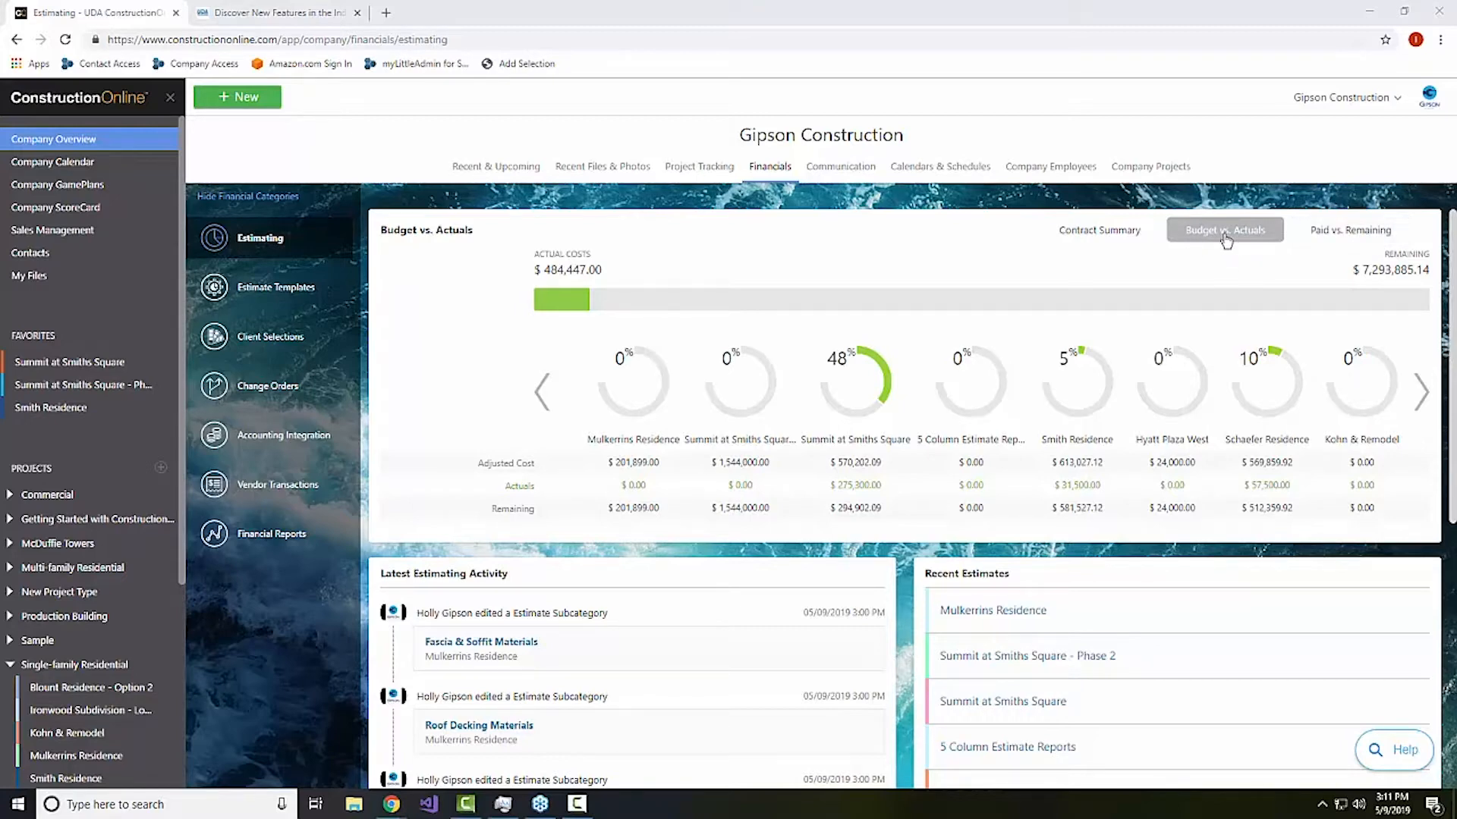
{"action": "left_click", "coordinate": [1102, 229]}
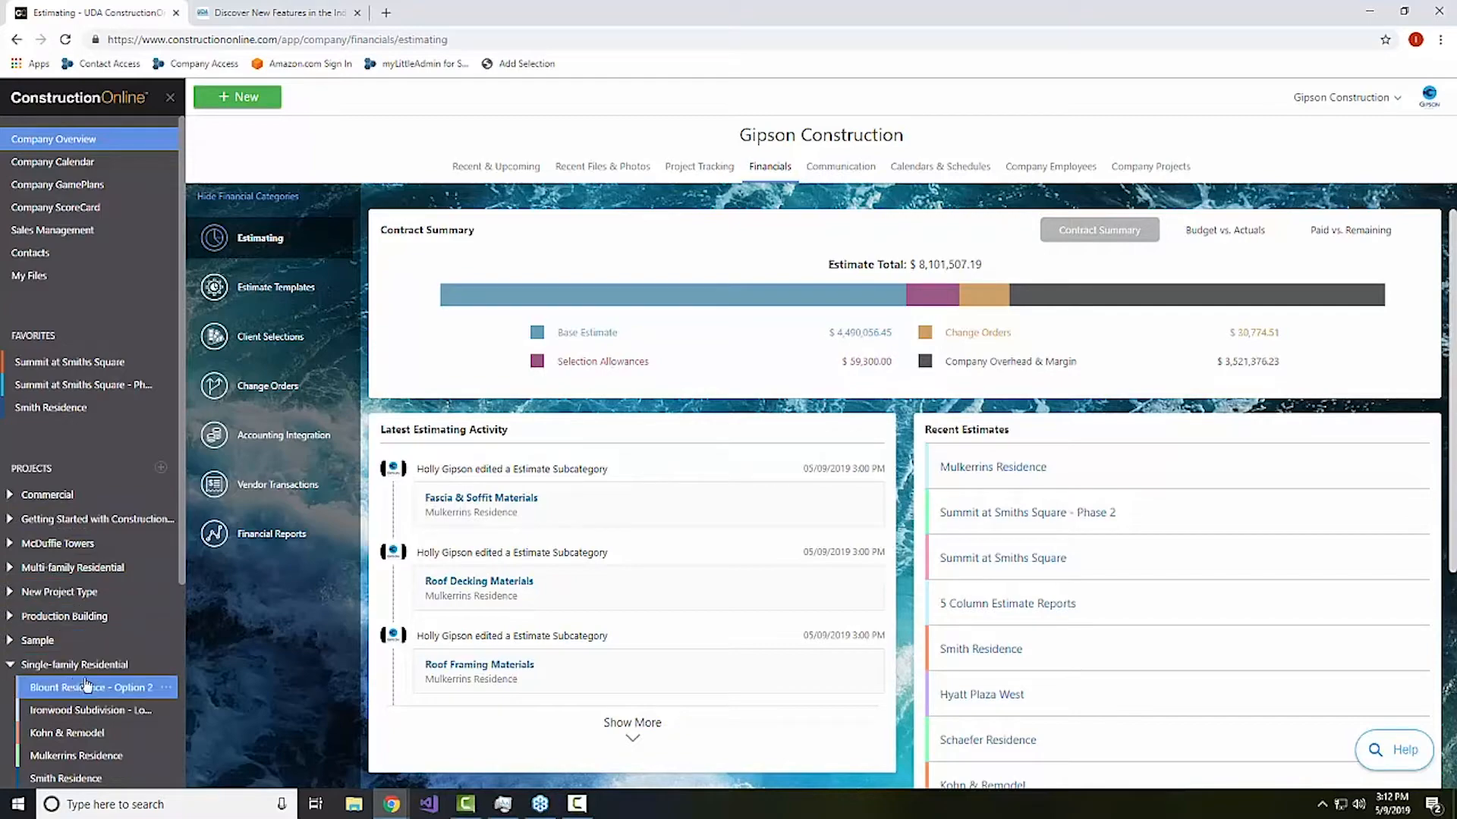
Open the Mulkerrins Residence estimate, review it in full-screen view and return to the normal view.
{"action": "left_click", "coordinate": [973, 469]}
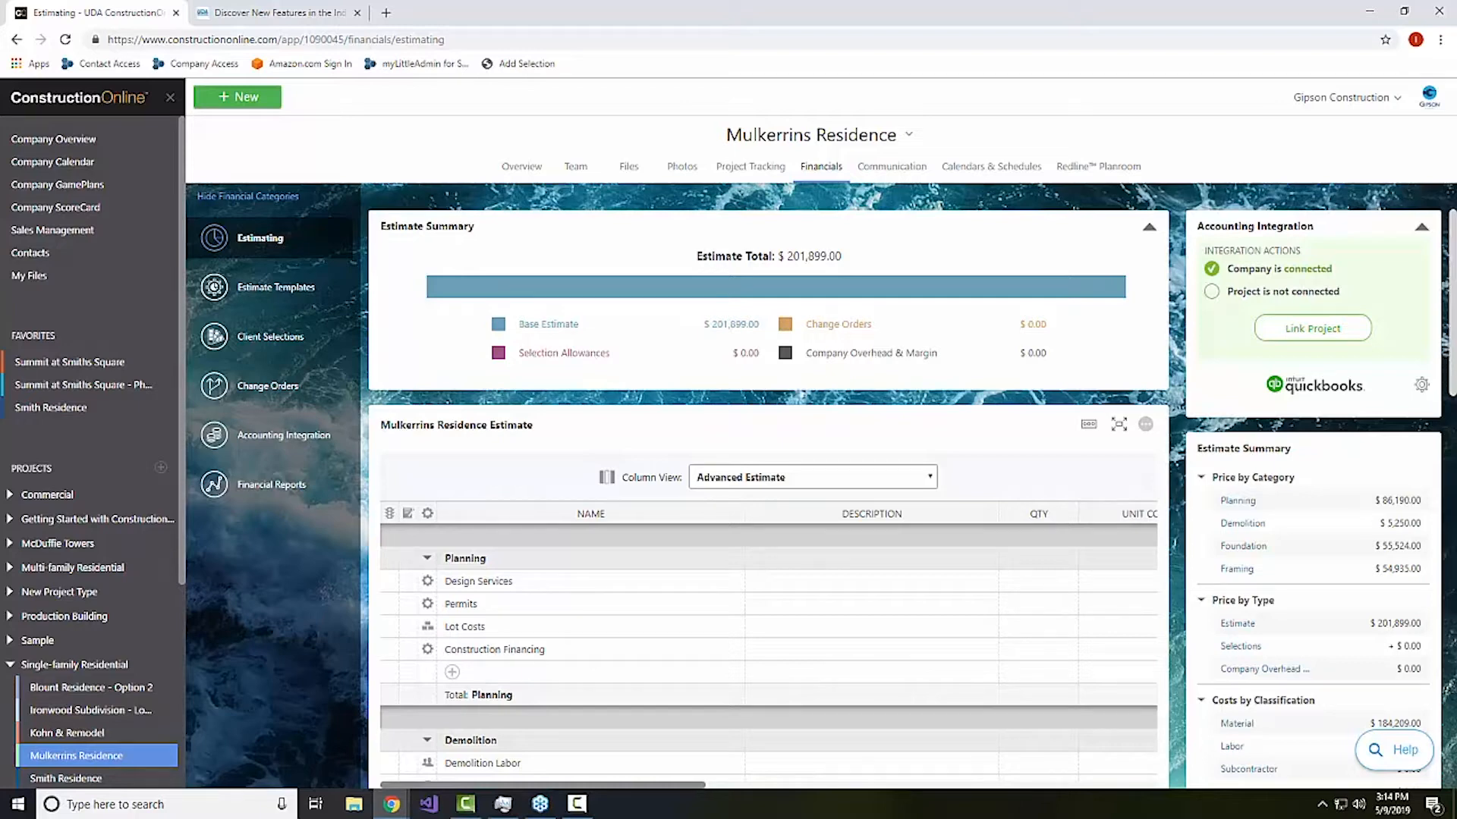
{"action": "left_click", "coordinate": [1117, 427]}
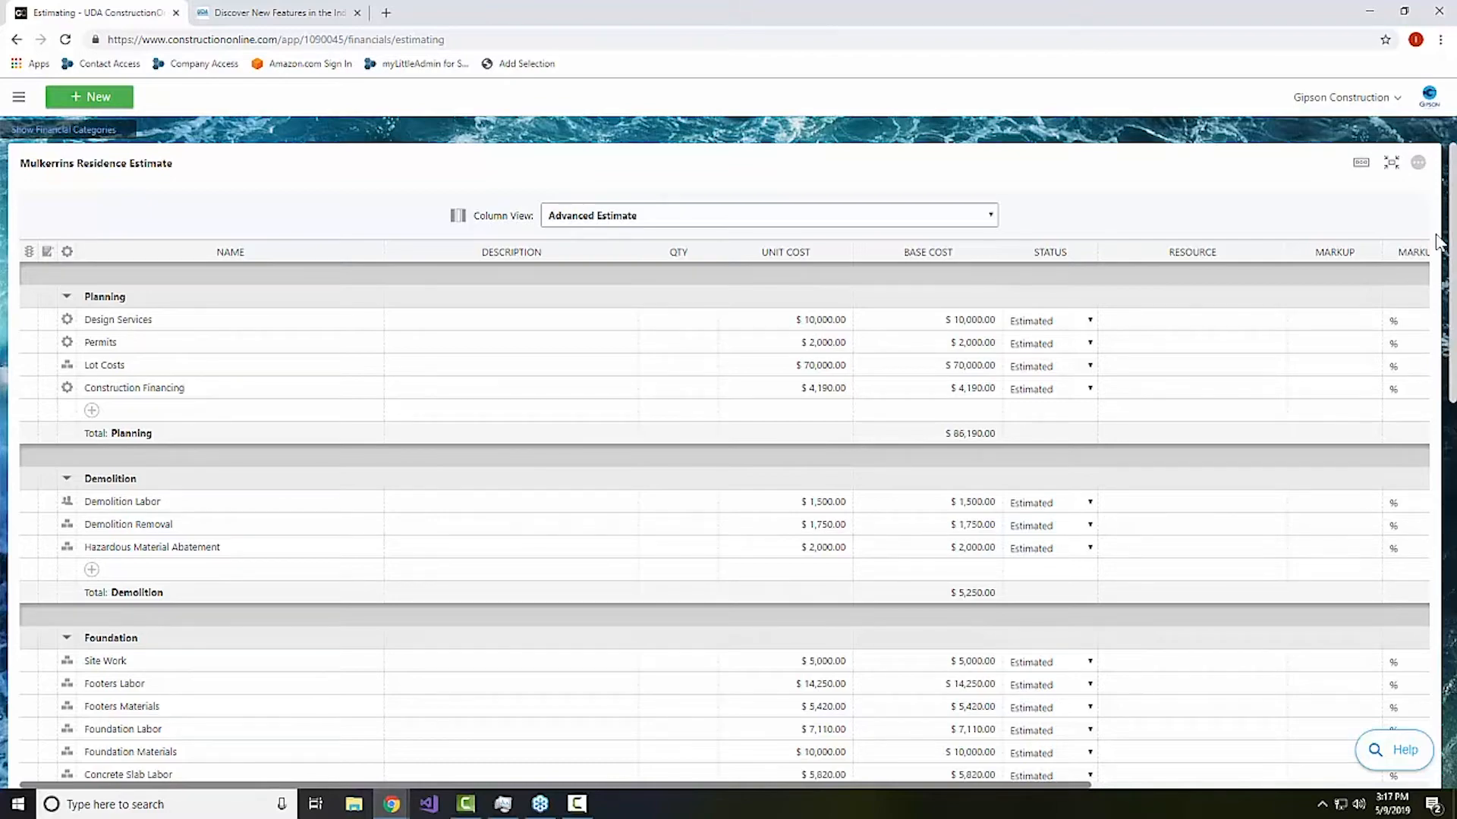
{"action": "left_click", "coordinate": [1394, 165]}
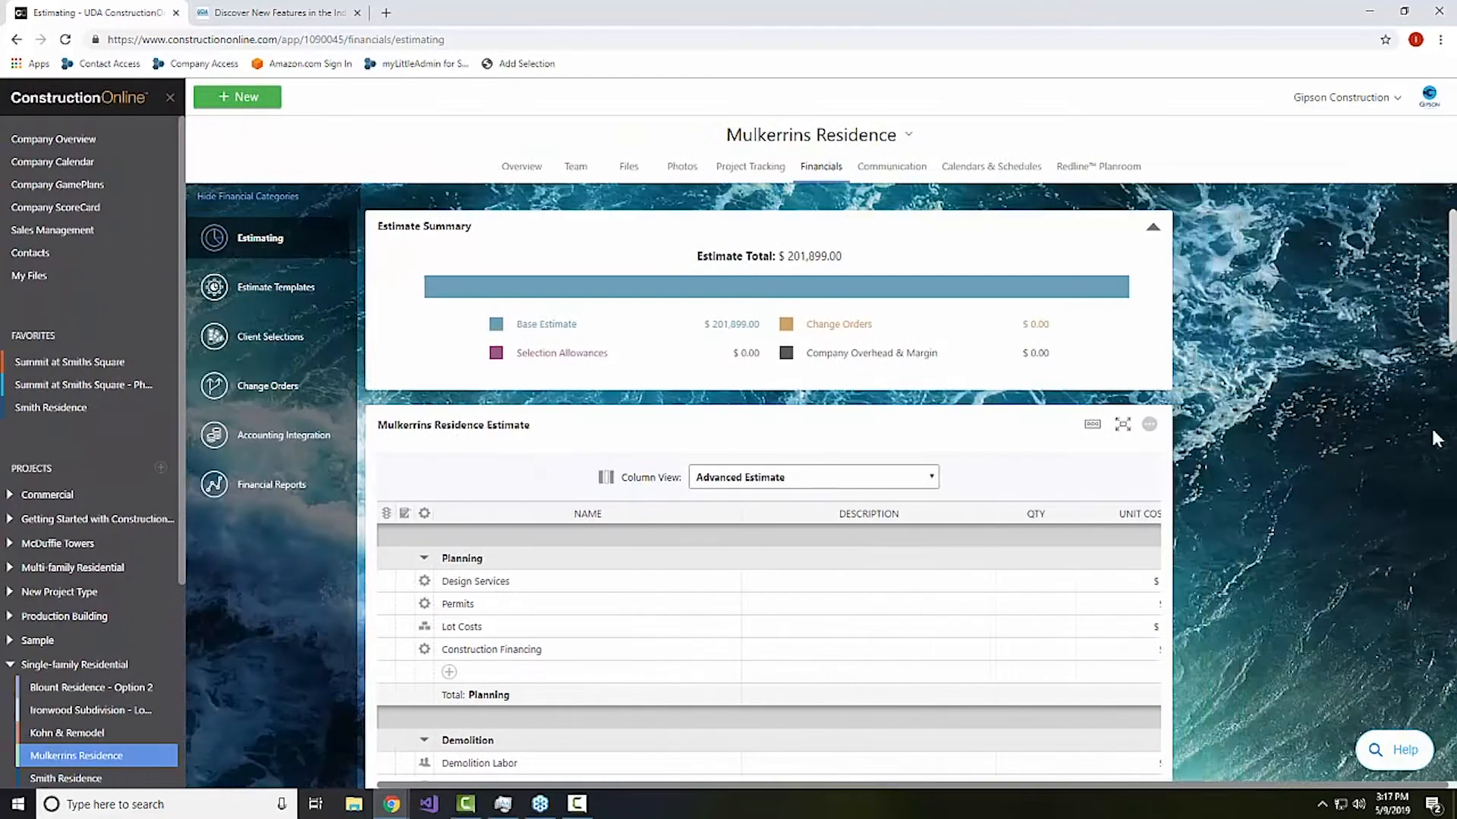
Disconnect the linked QuickBooks company through the Mulkerrins Residence project's accounting integration settings.
{"action": "left_click", "coordinate": [300, 446]}
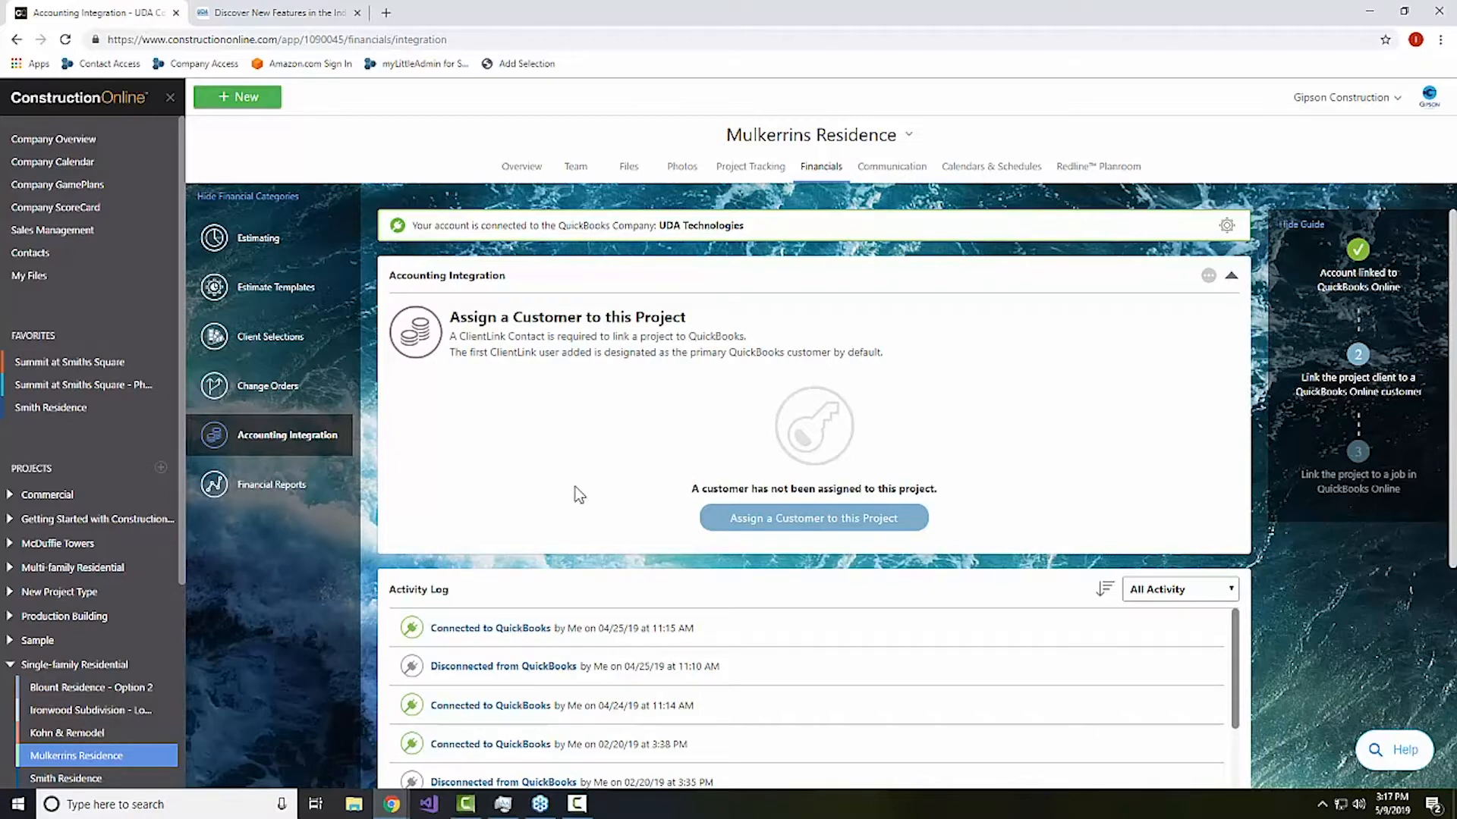
{"action": "left_click", "coordinate": [1208, 276]}
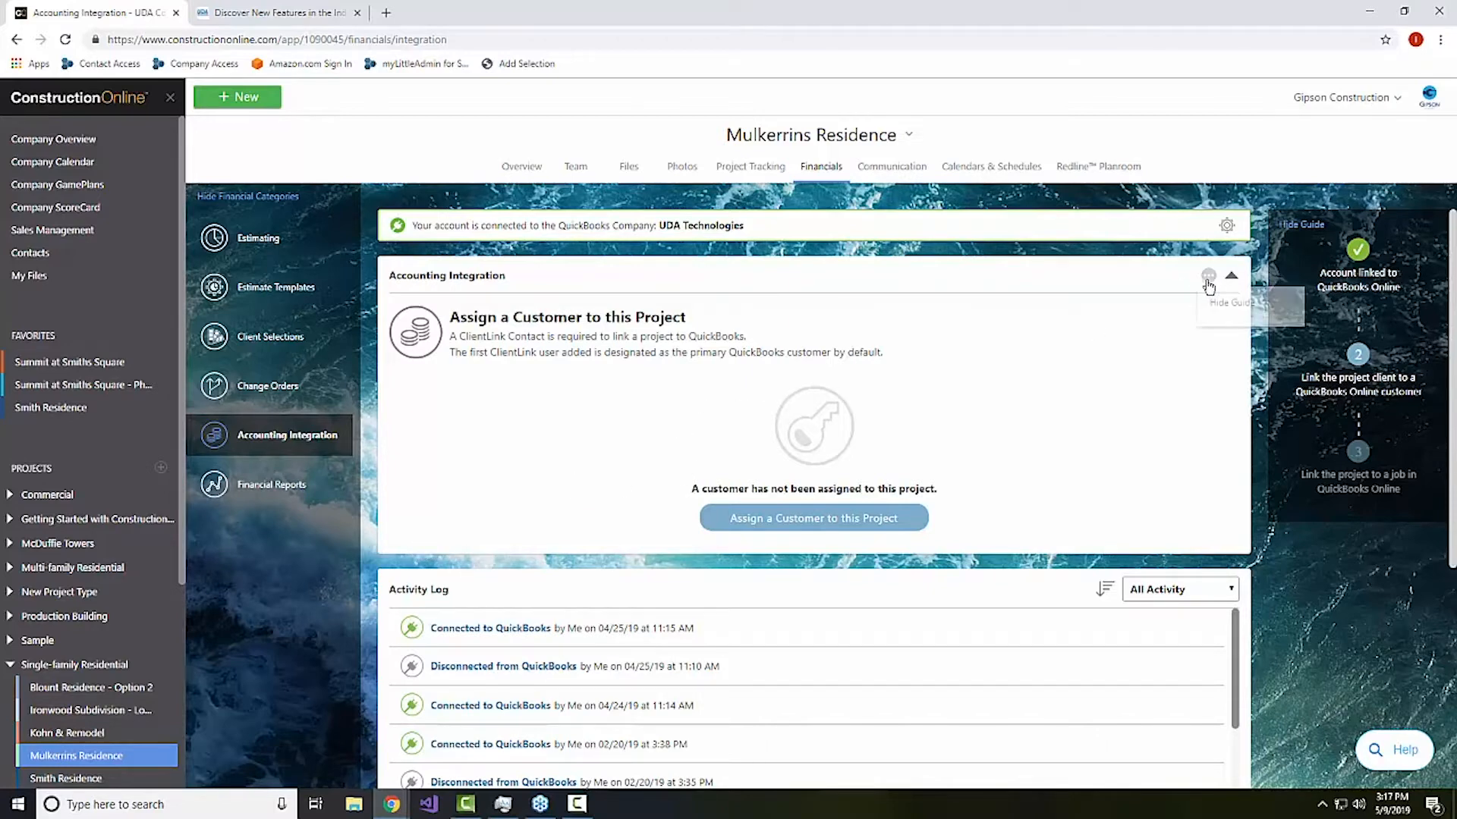
{"action": "left_click", "coordinate": [1248, 329]}
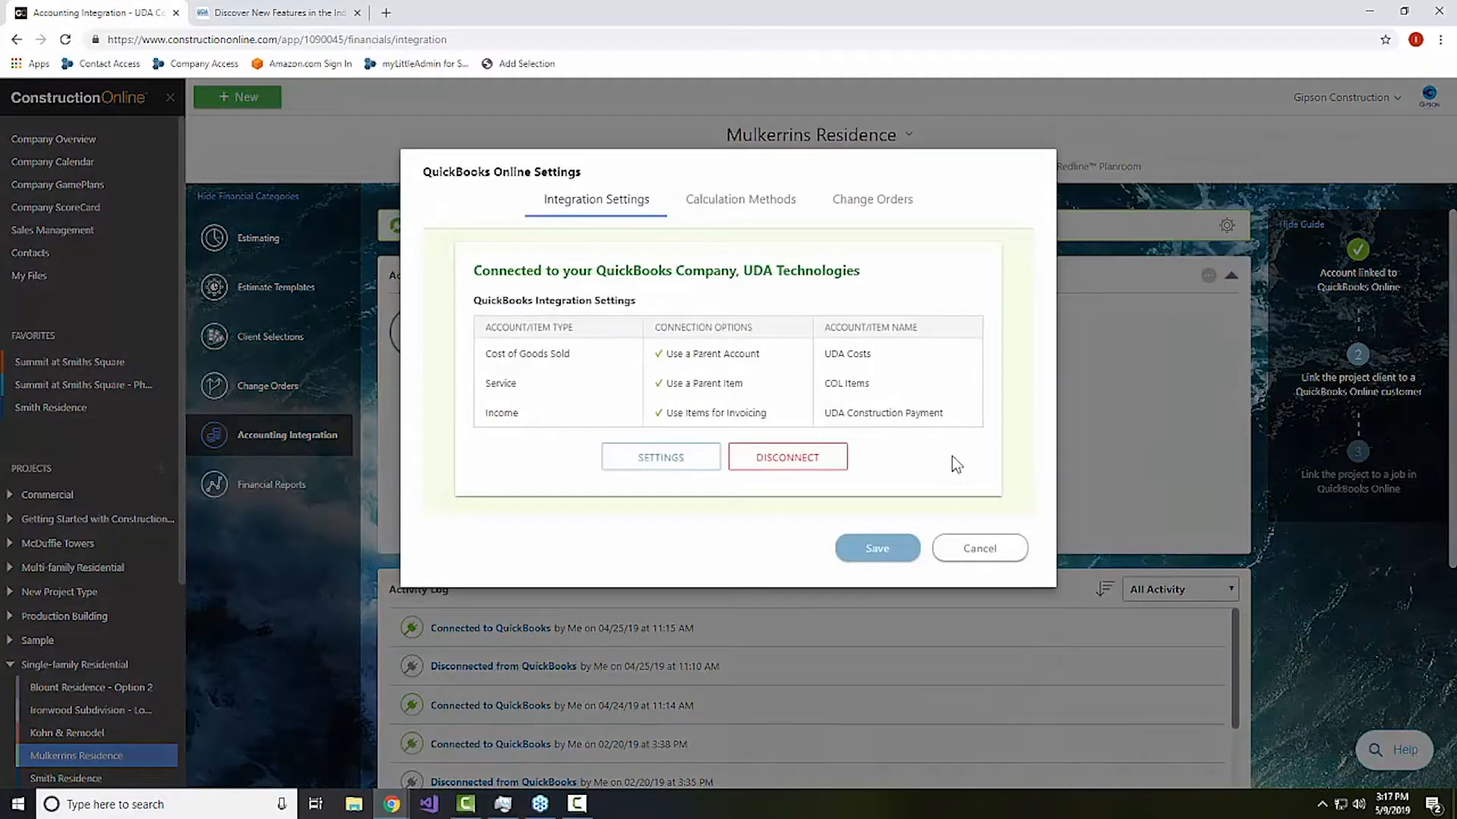
{"action": "left_click", "coordinate": [781, 464]}
{"action": "left_click", "coordinate": [875, 286]}
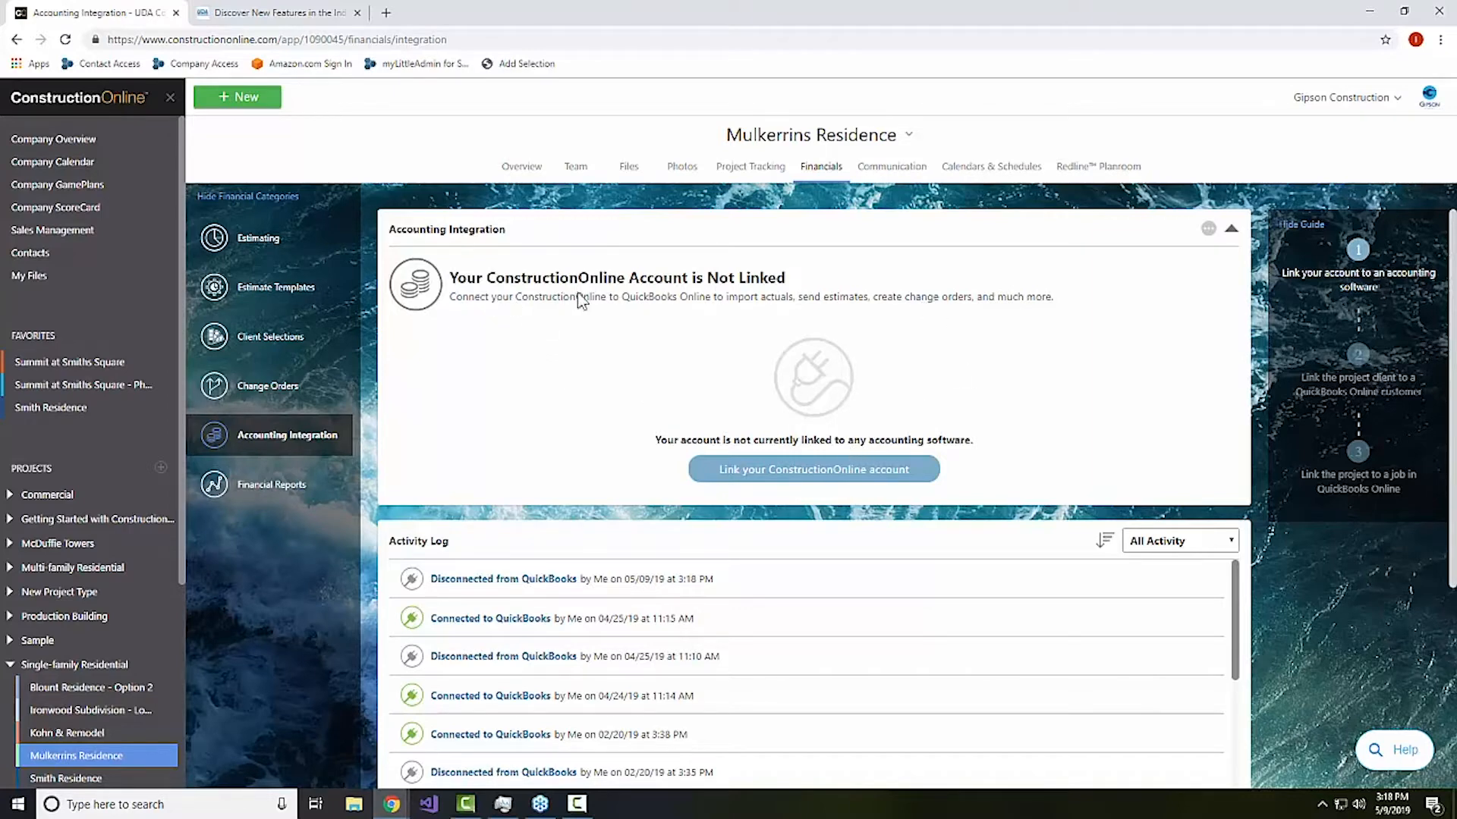
Set up the QuickBooks Online link with UDA Costs as Cost of Goods Sold, COL Items as Service and UDA Construction Payment as Income.
{"action": "left_click", "coordinate": [802, 473]}
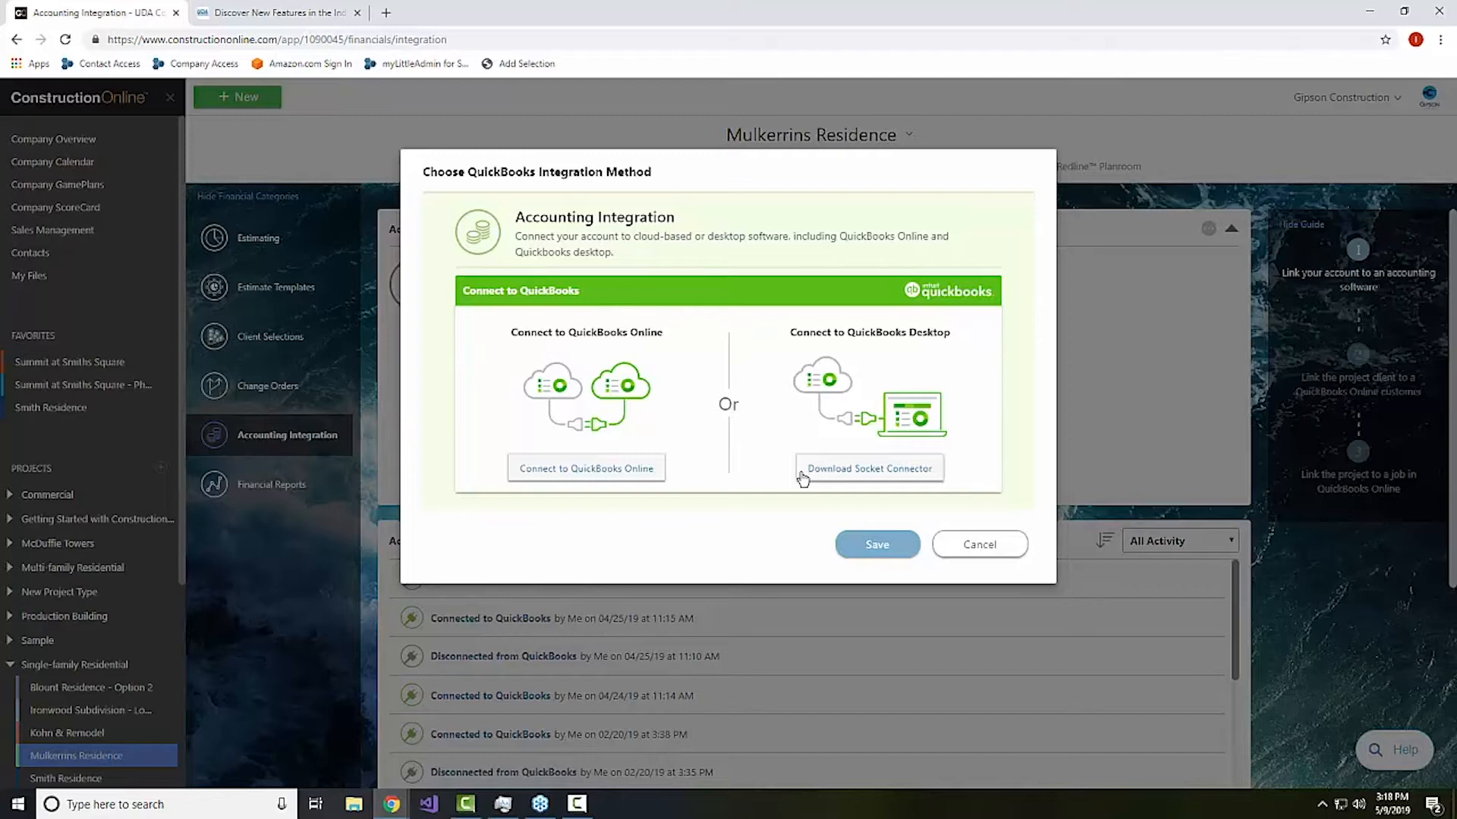
{"action": "left_click", "coordinate": [593, 478]}
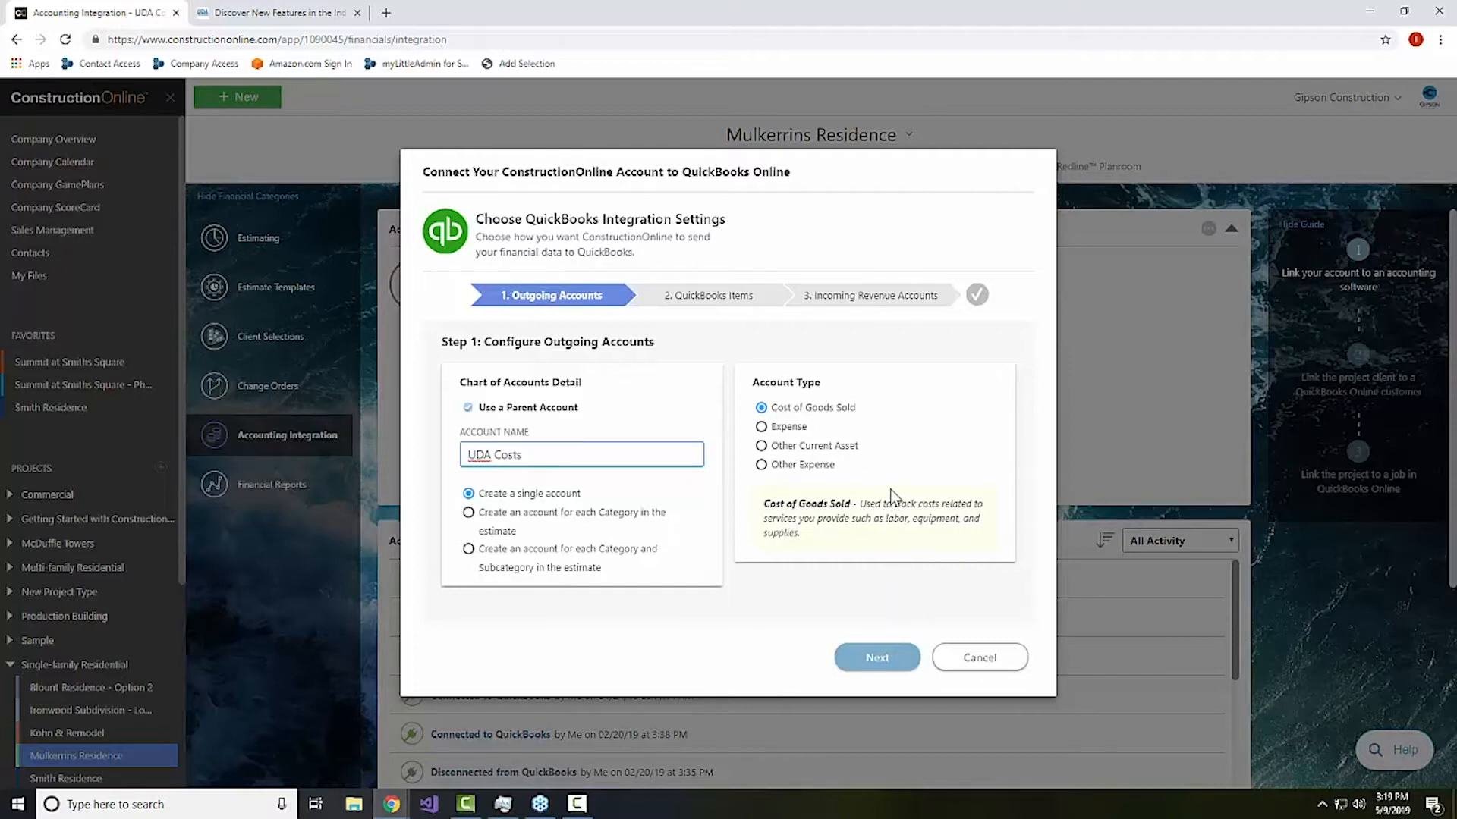
{"action": "left_click", "coordinate": [893, 655]}
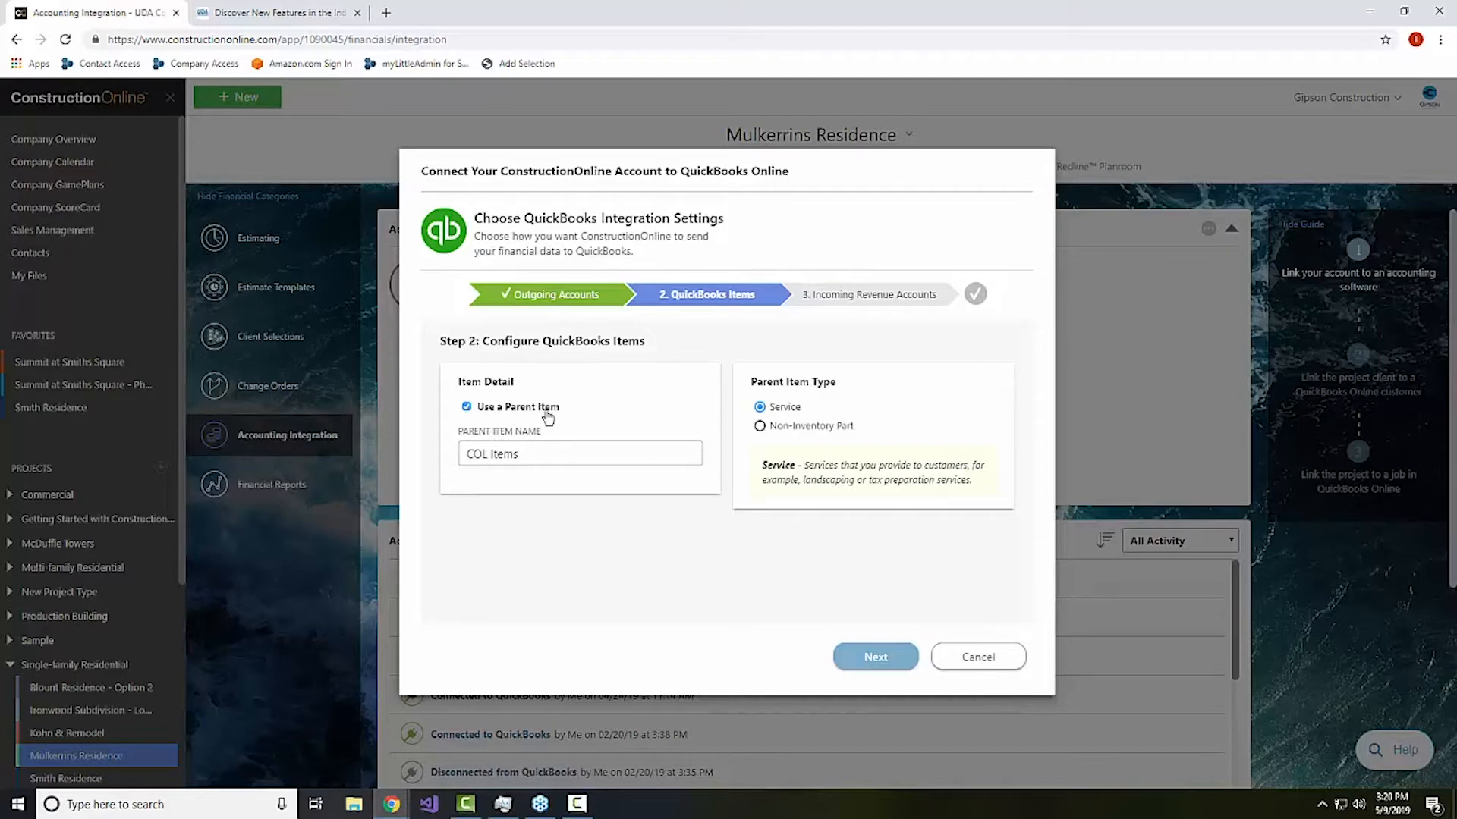
{"action": "left_click", "coordinate": [883, 658]}
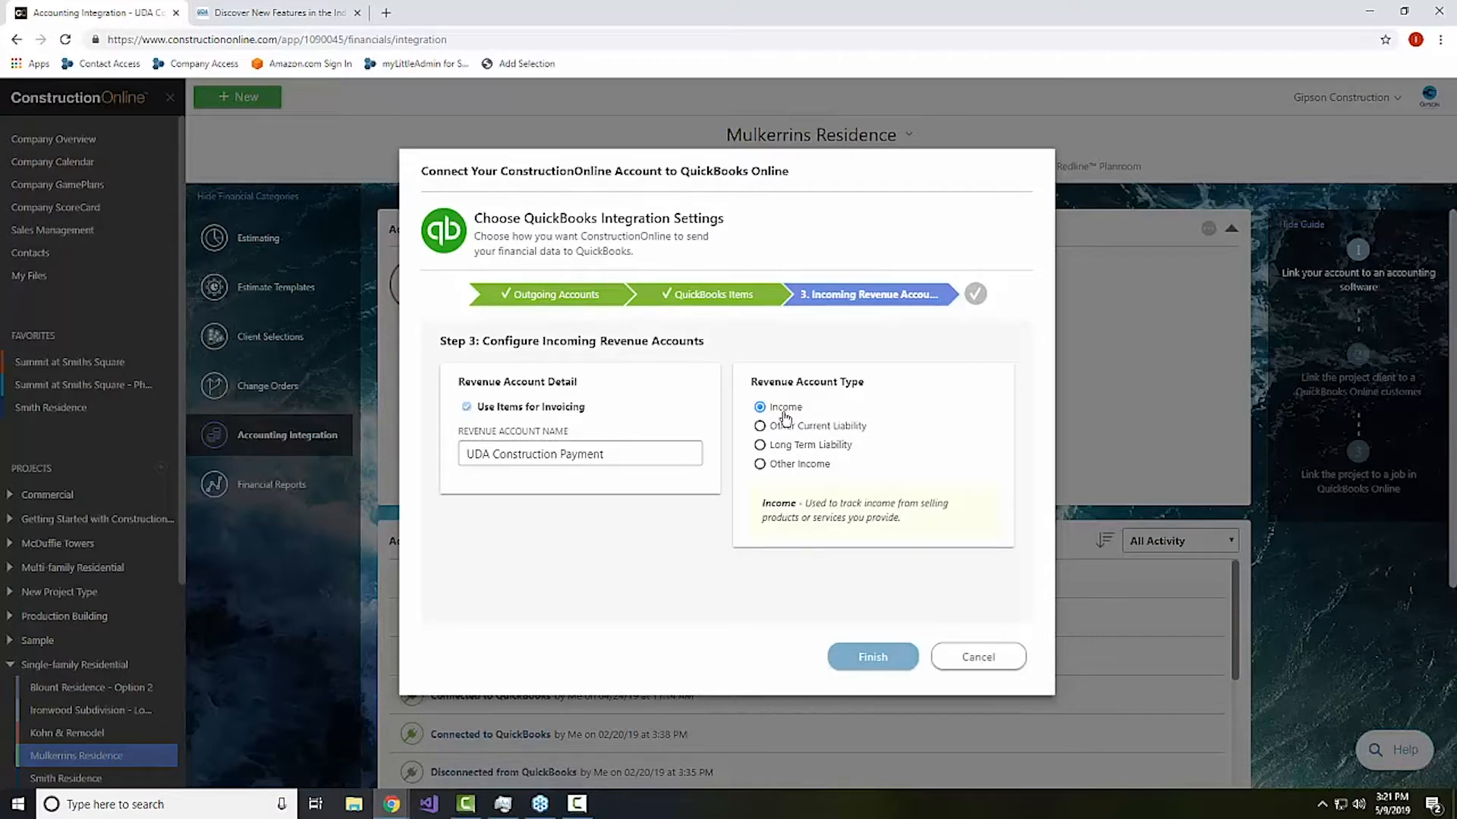
{"action": "left_click", "coordinate": [842, 657]}
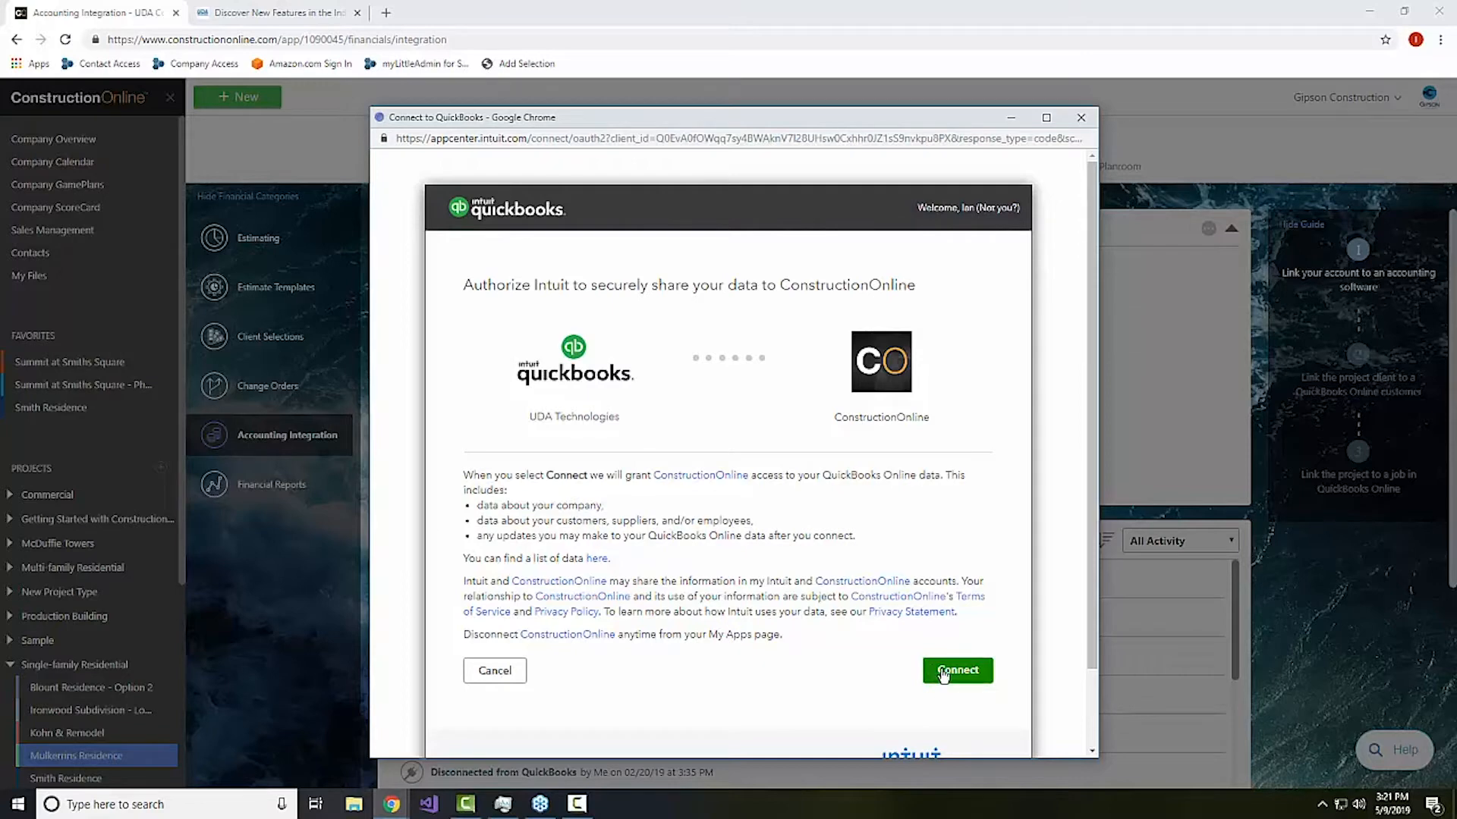
Authorize Intuit to share the UDA Technologies company data with ConstructionOnline and save the QuickBooks Online settings.
{"action": "left_click", "coordinate": [943, 676]}
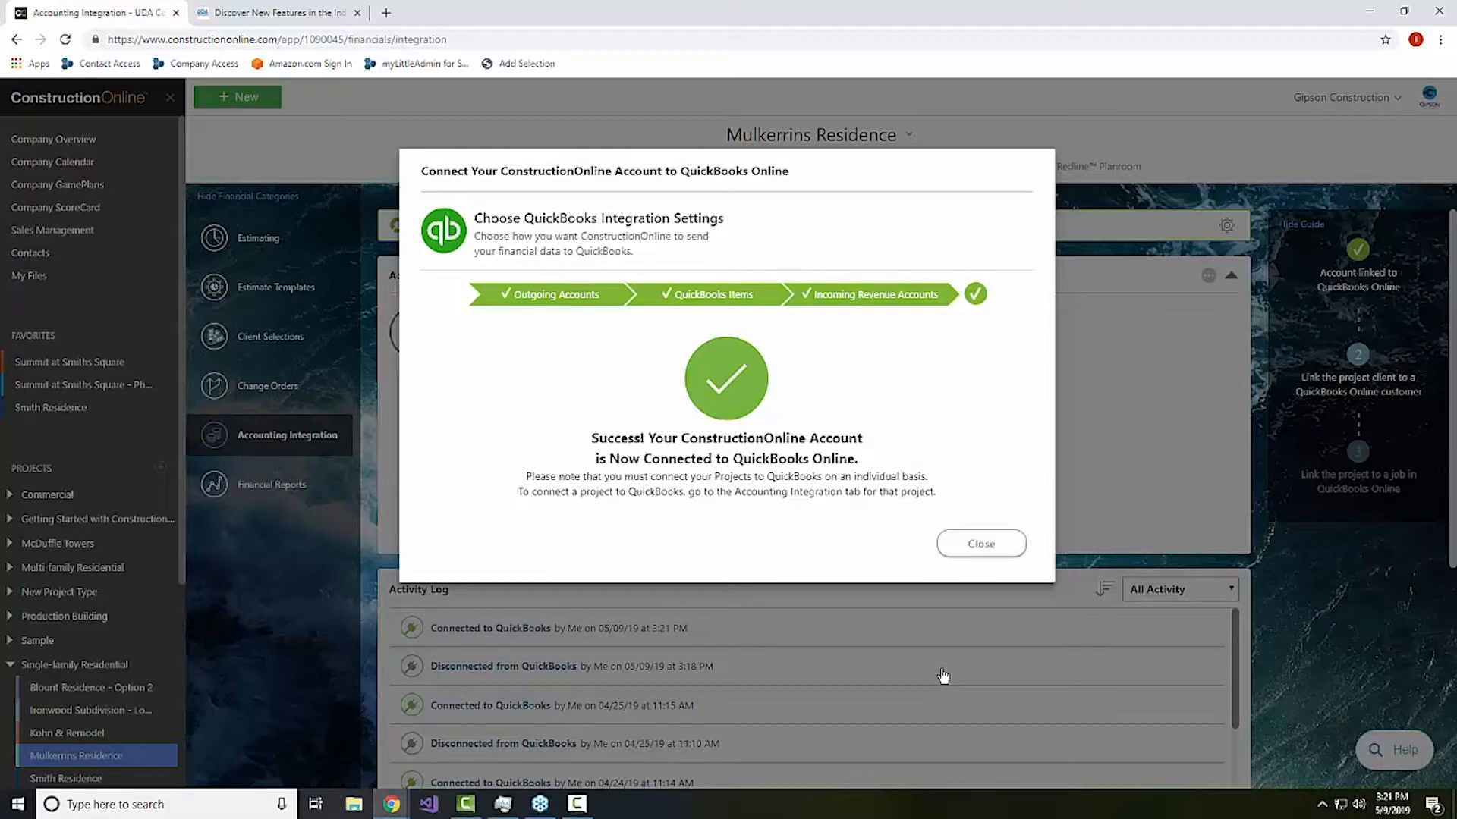
{"action": "left_click", "coordinate": [977, 541]}
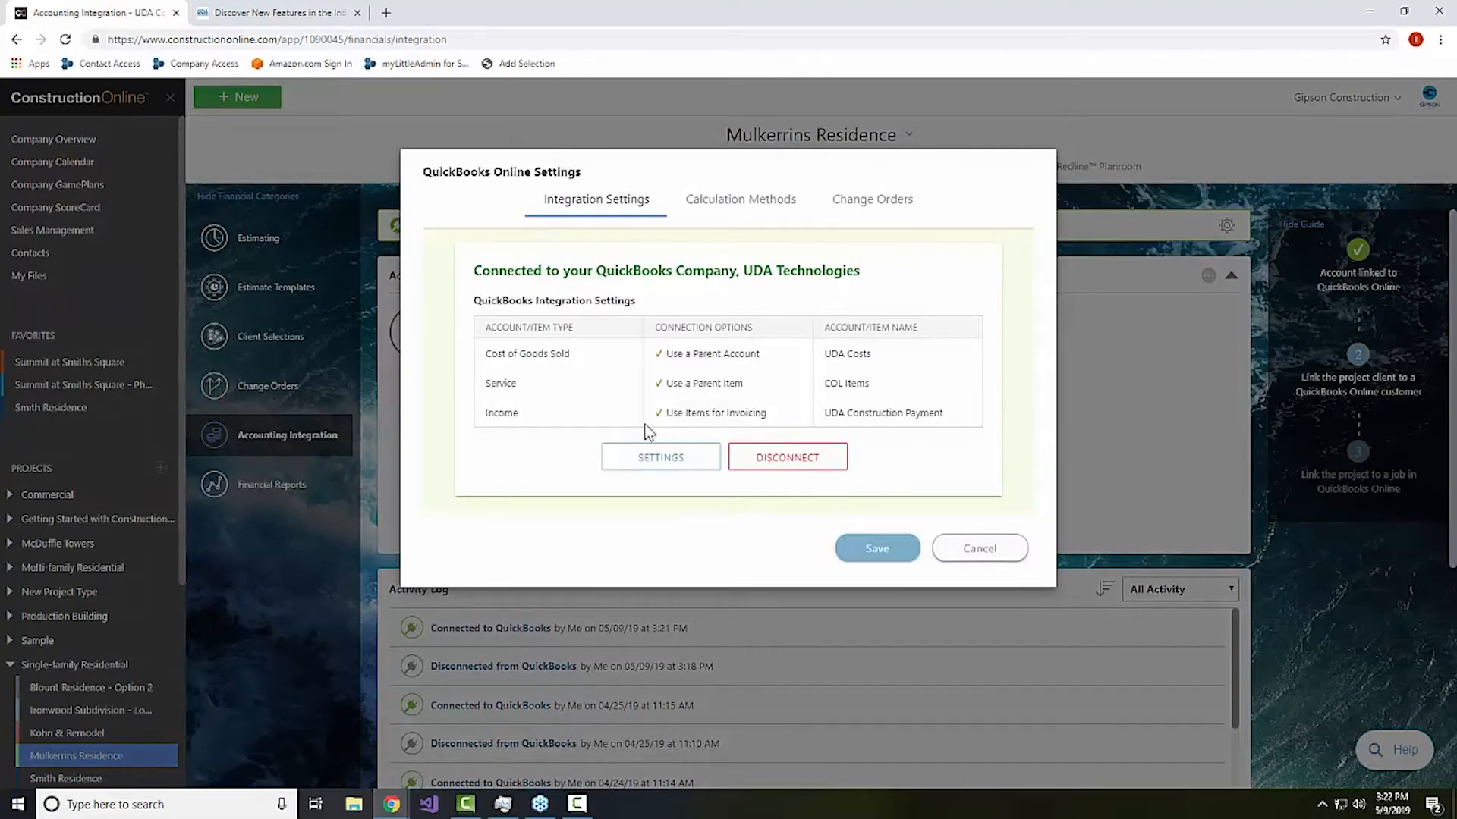
{"action": "left_click", "coordinate": [878, 550]}
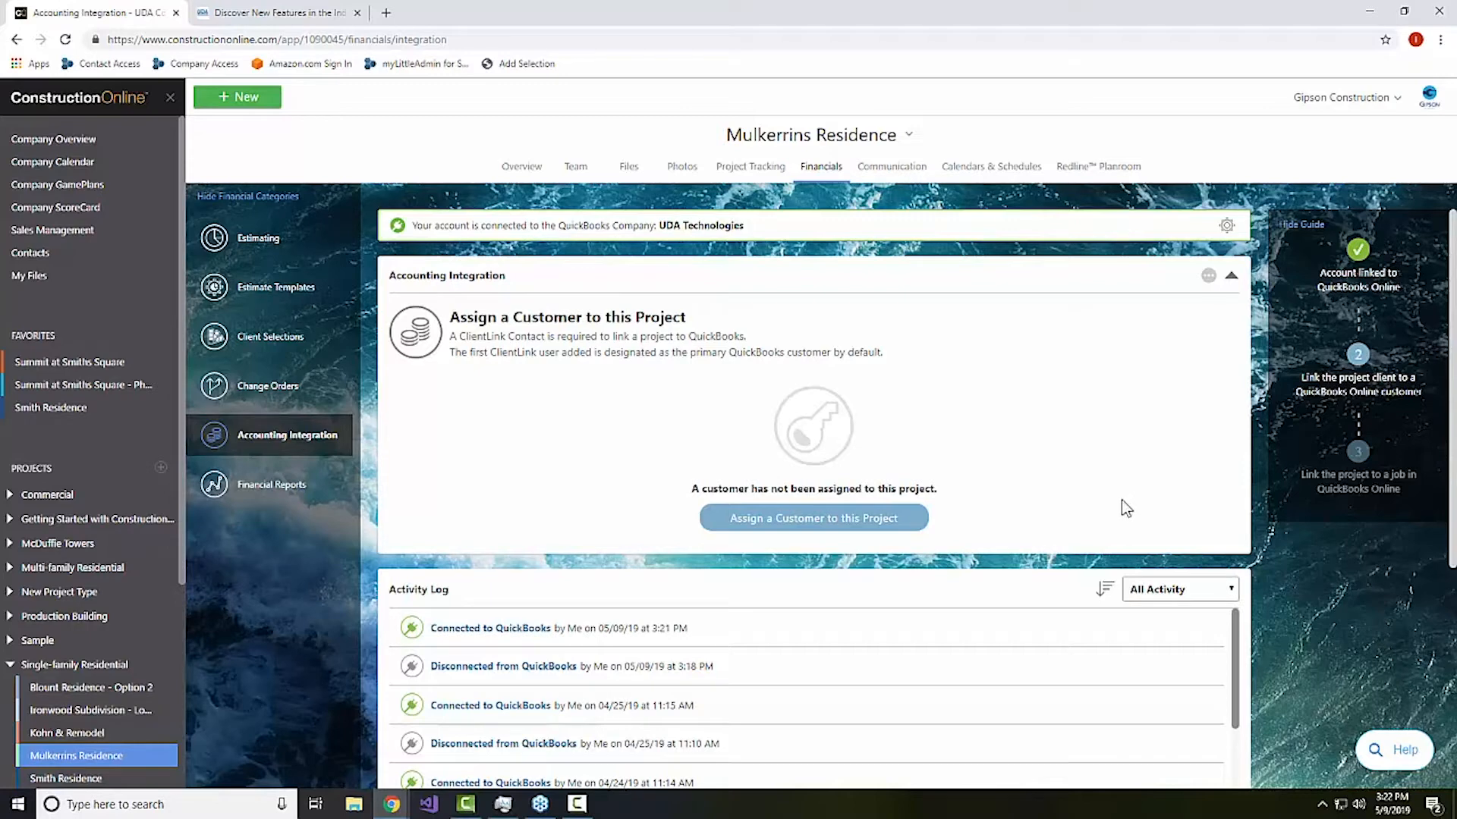
Assign the project's ClientLink contact as its primary QuickBooks customer.
{"action": "left_click", "coordinate": [796, 522]}
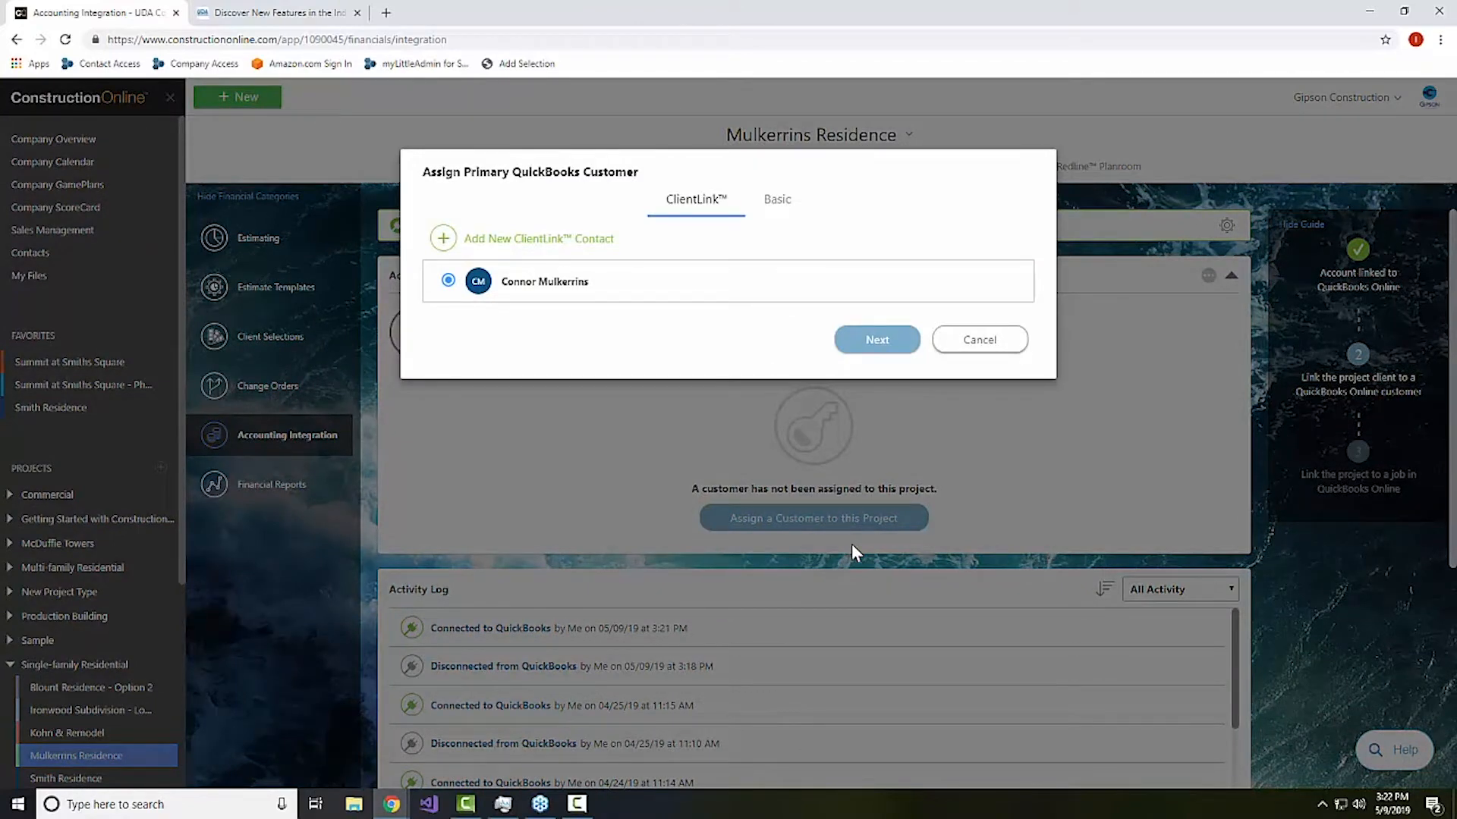
{"action": "left_click", "coordinate": [867, 345]}
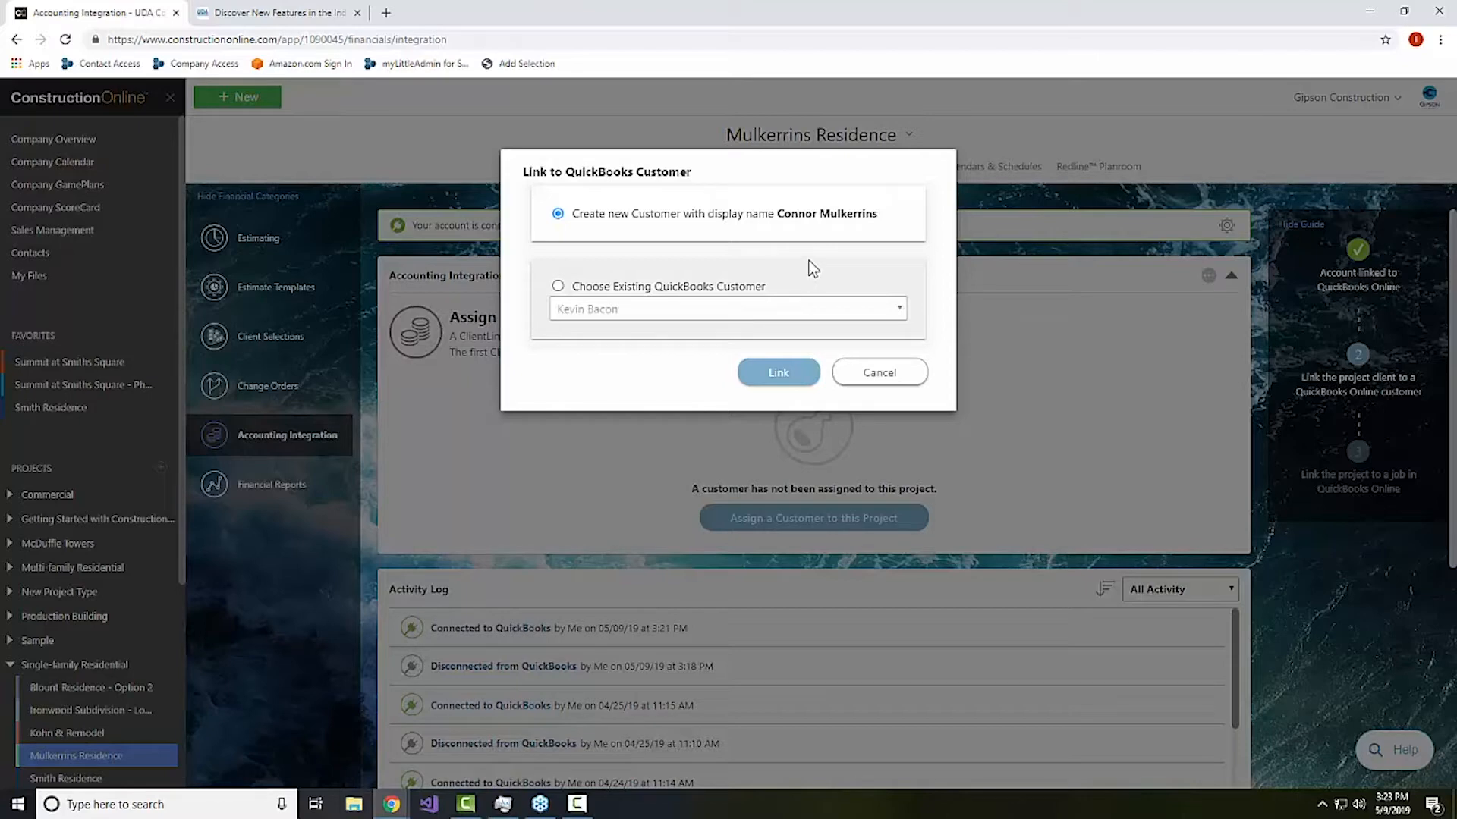
{"action": "left_click", "coordinate": [629, 292]}
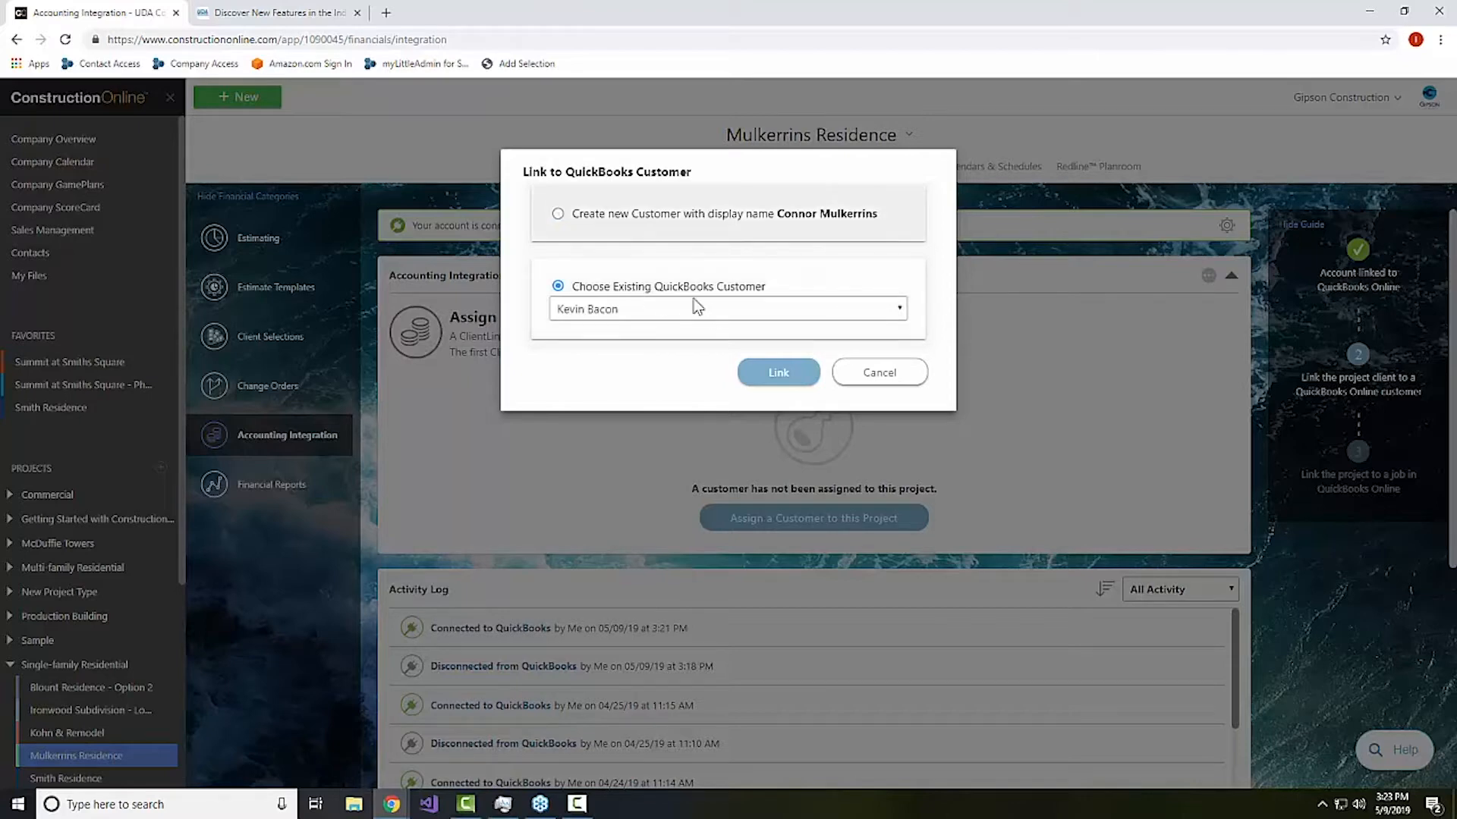
{"action": "left_click", "coordinate": [713, 316]}
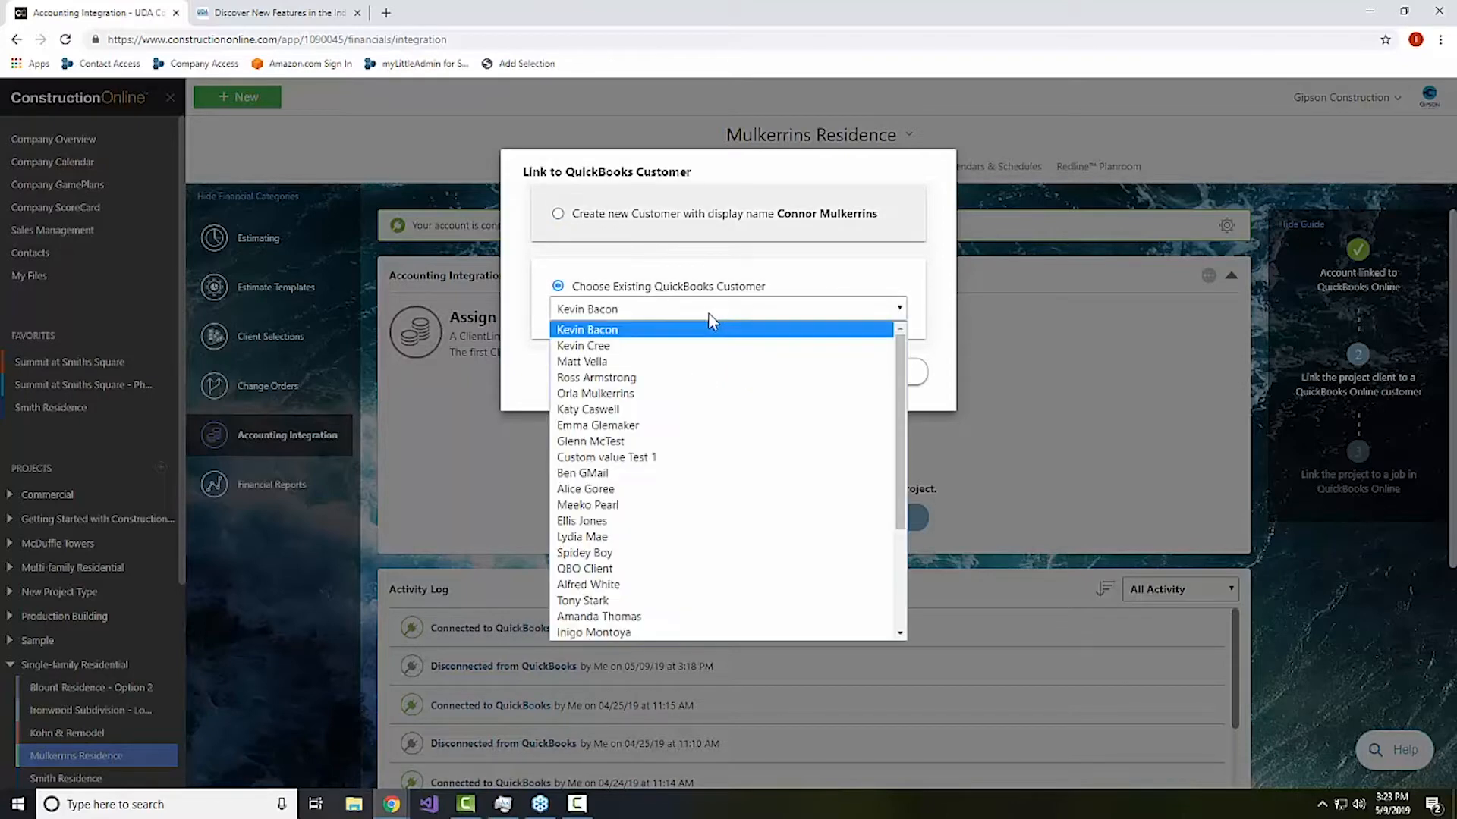
{"action": "scroll", "coordinate": [704, 349], "scroll_direction": "down", "scroll_amount": 3}
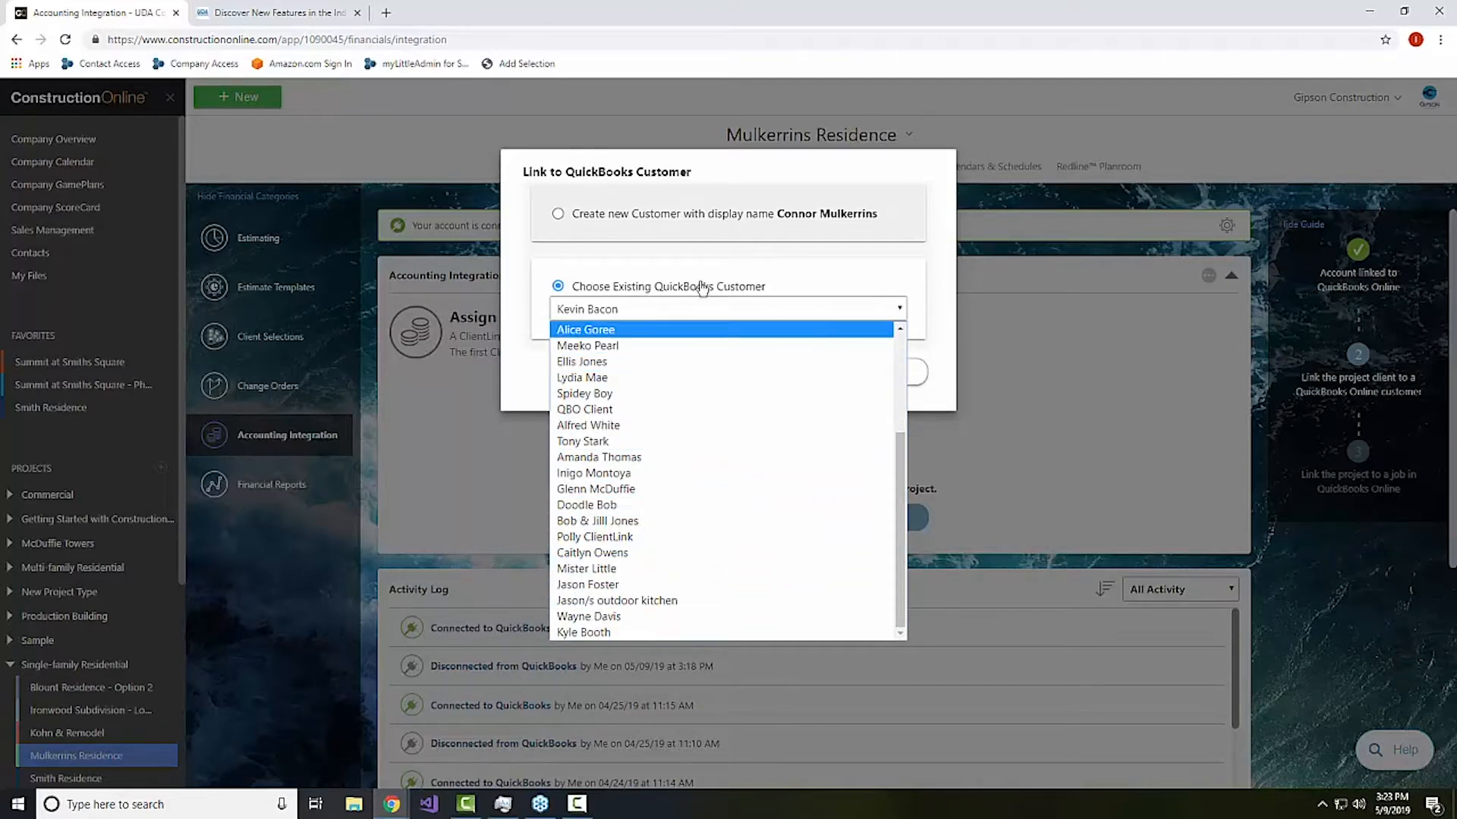
{"action": "left_click", "coordinate": [691, 226]}
{"action": "left_click", "coordinate": [691, 227]}
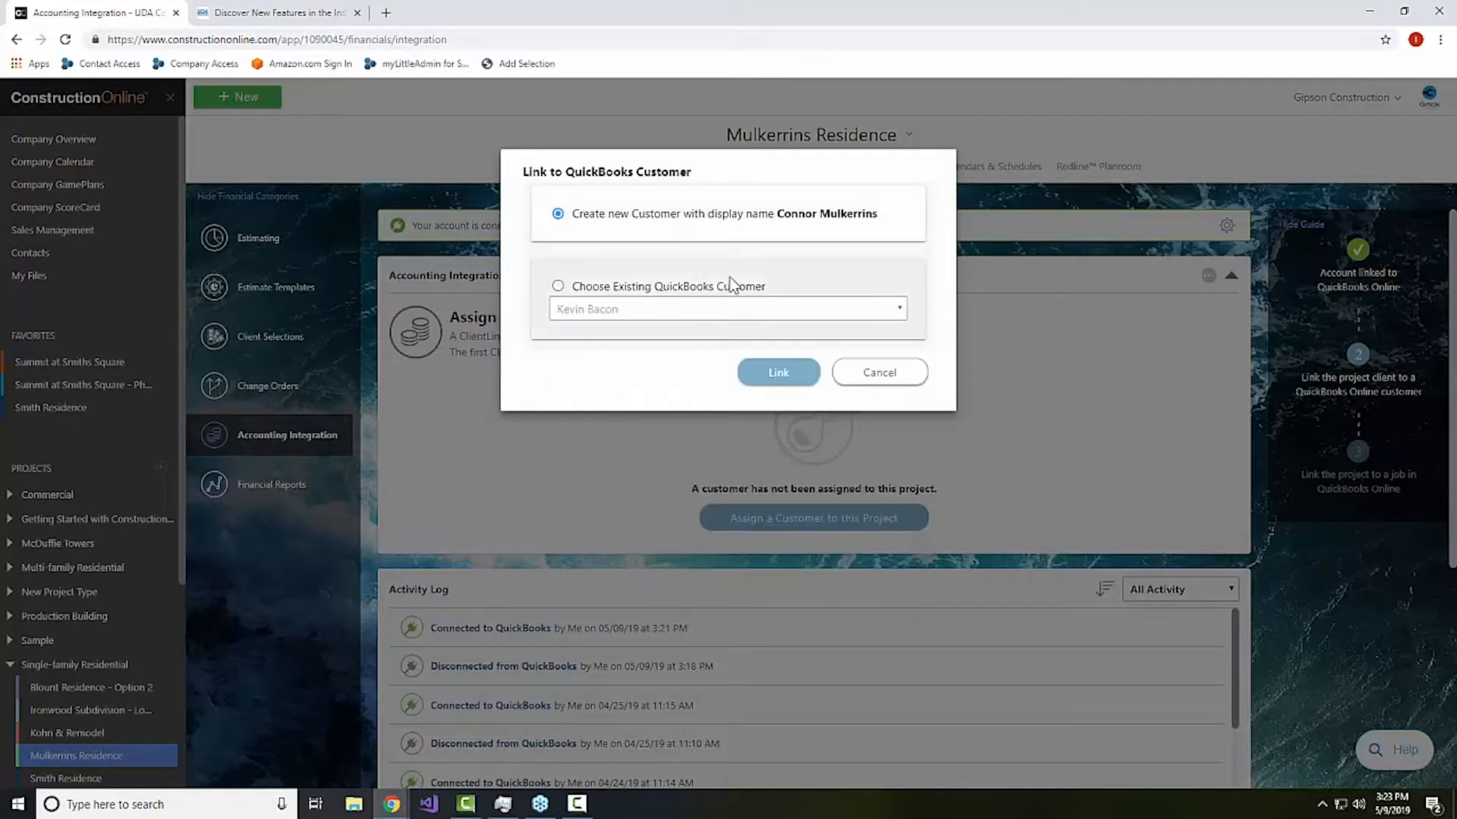
Create a new QuickBooks customer from the selected contact and link the project to QuickBooks Online.
{"action": "left_click", "coordinate": [779, 374]}
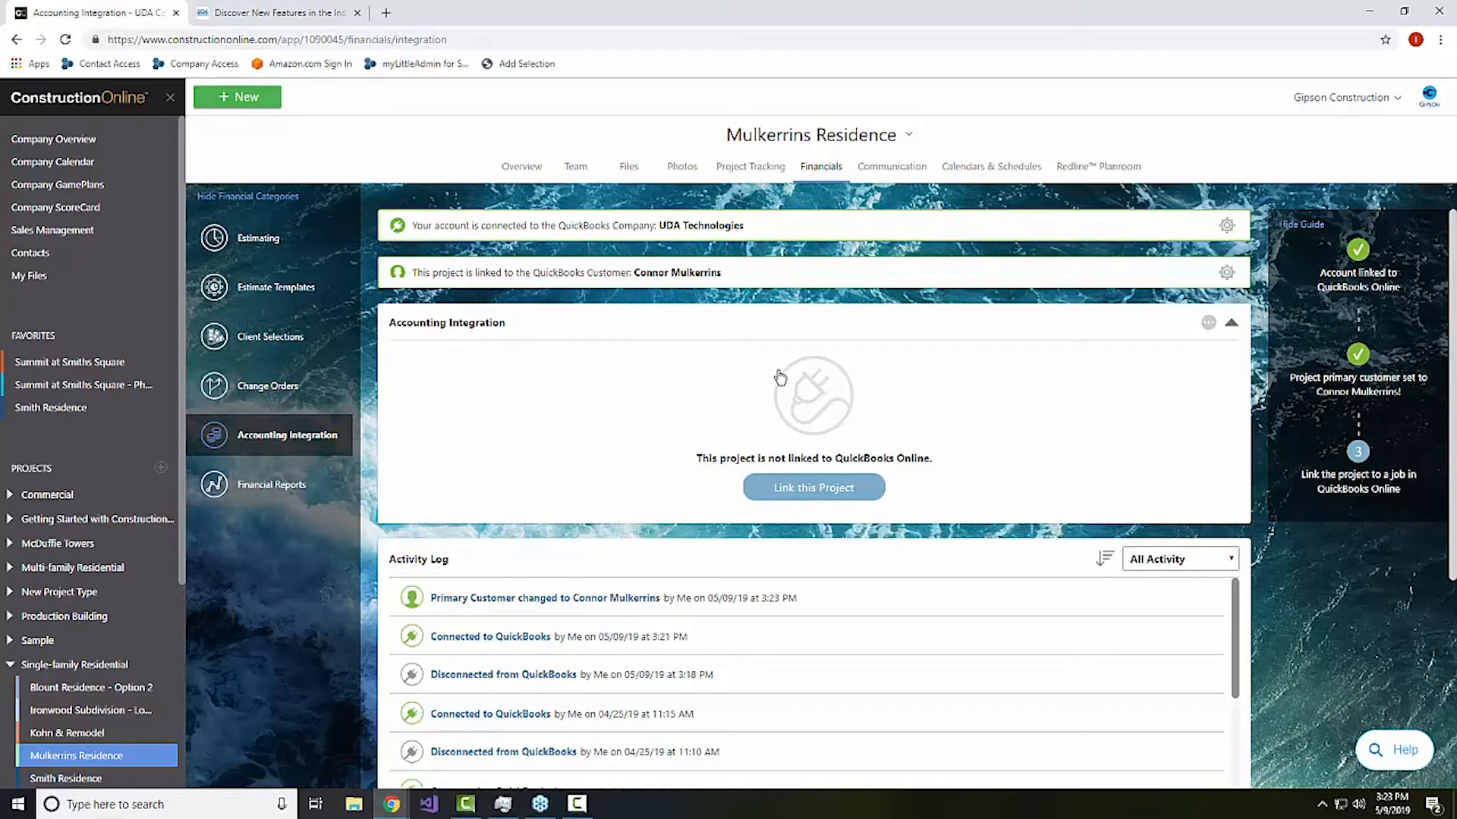
{"action": "left_click", "coordinate": [813, 494]}
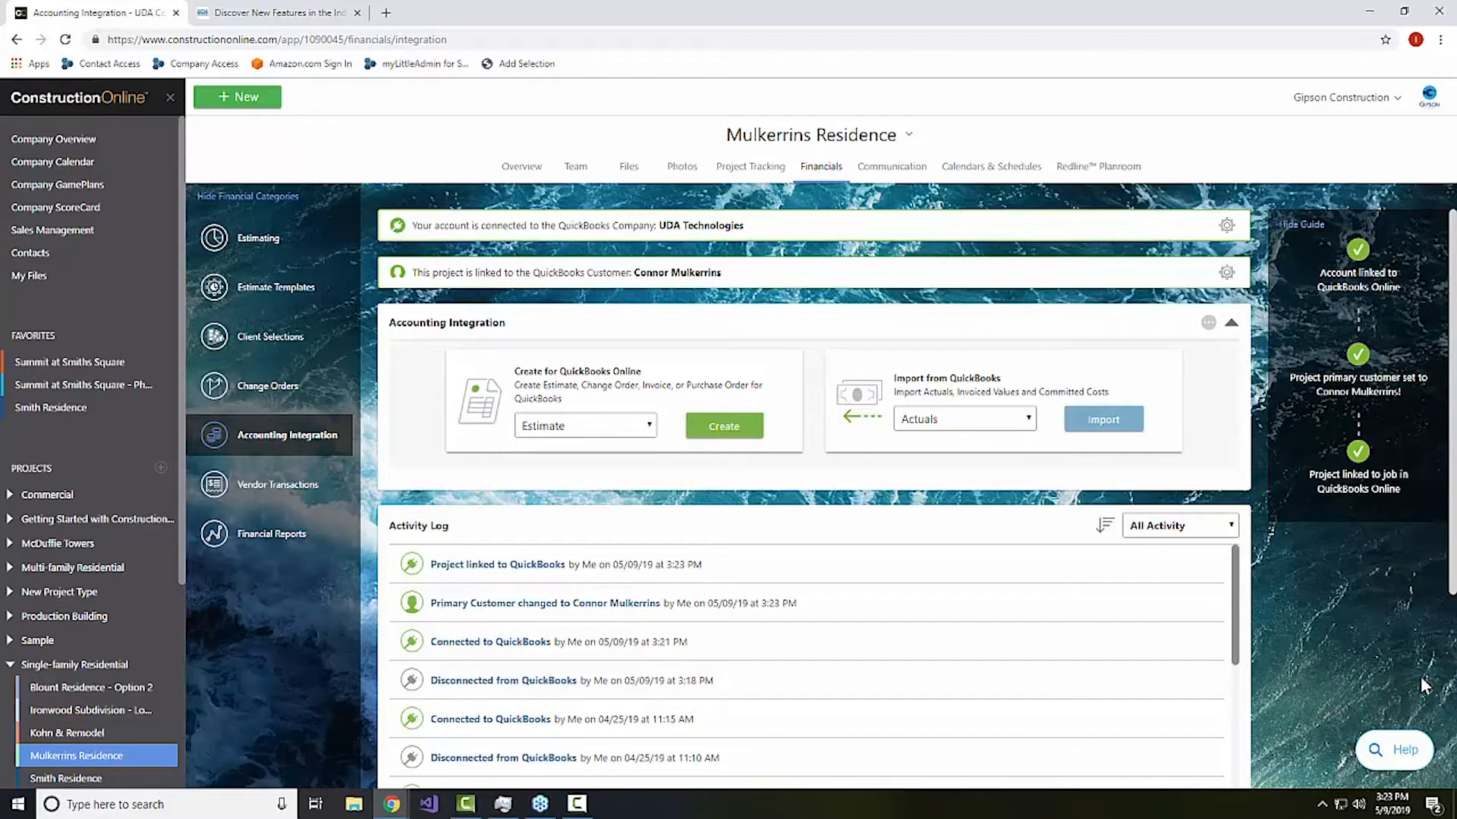
Review the record types that can be created for or imported from QuickBooks, and the integration activity log.
{"action": "left_click", "coordinate": [585, 429]}
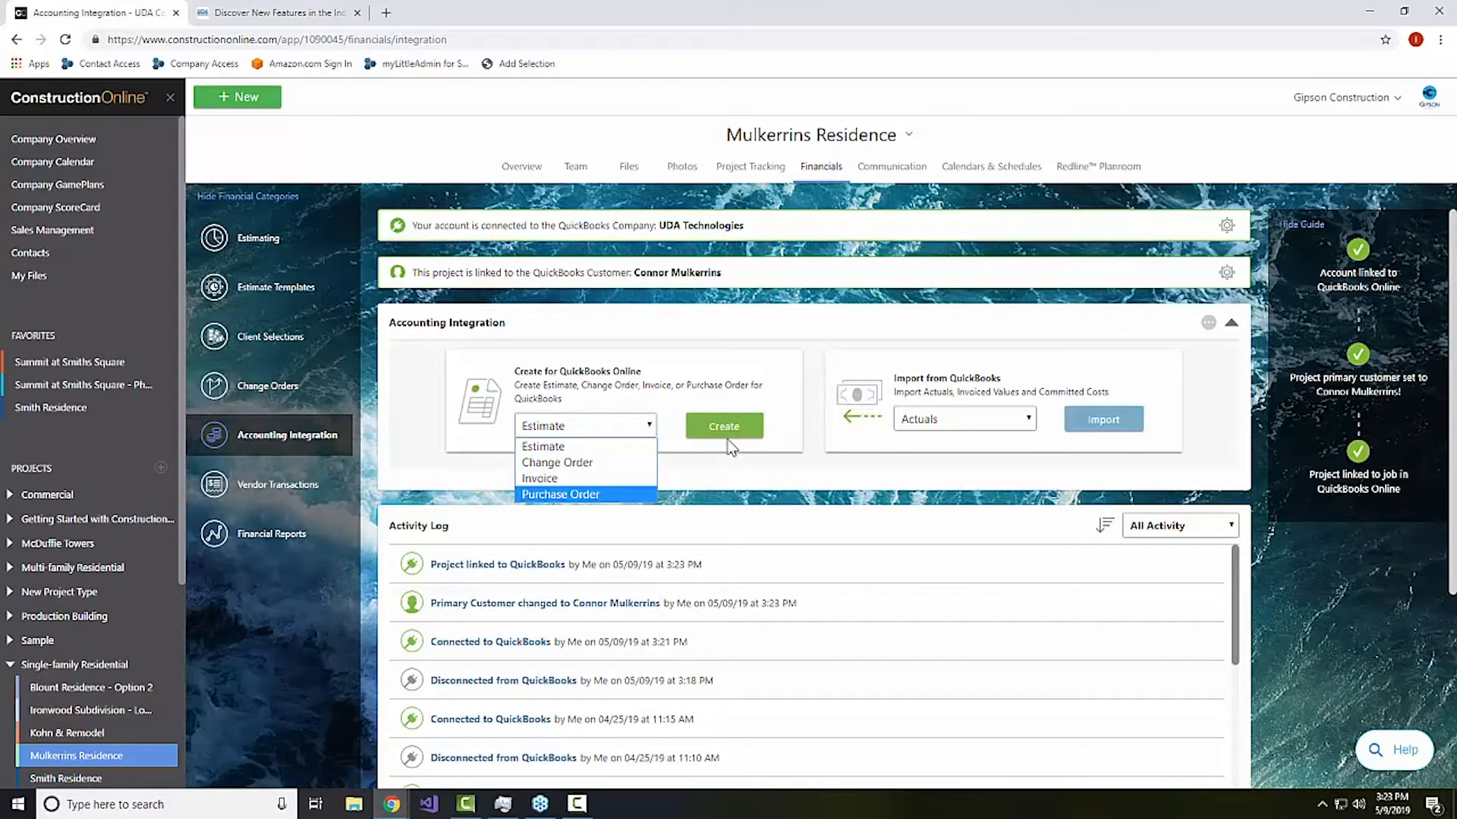
{"action": "left_click", "coordinate": [929, 454]}
{"action": "left_click", "coordinate": [976, 427]}
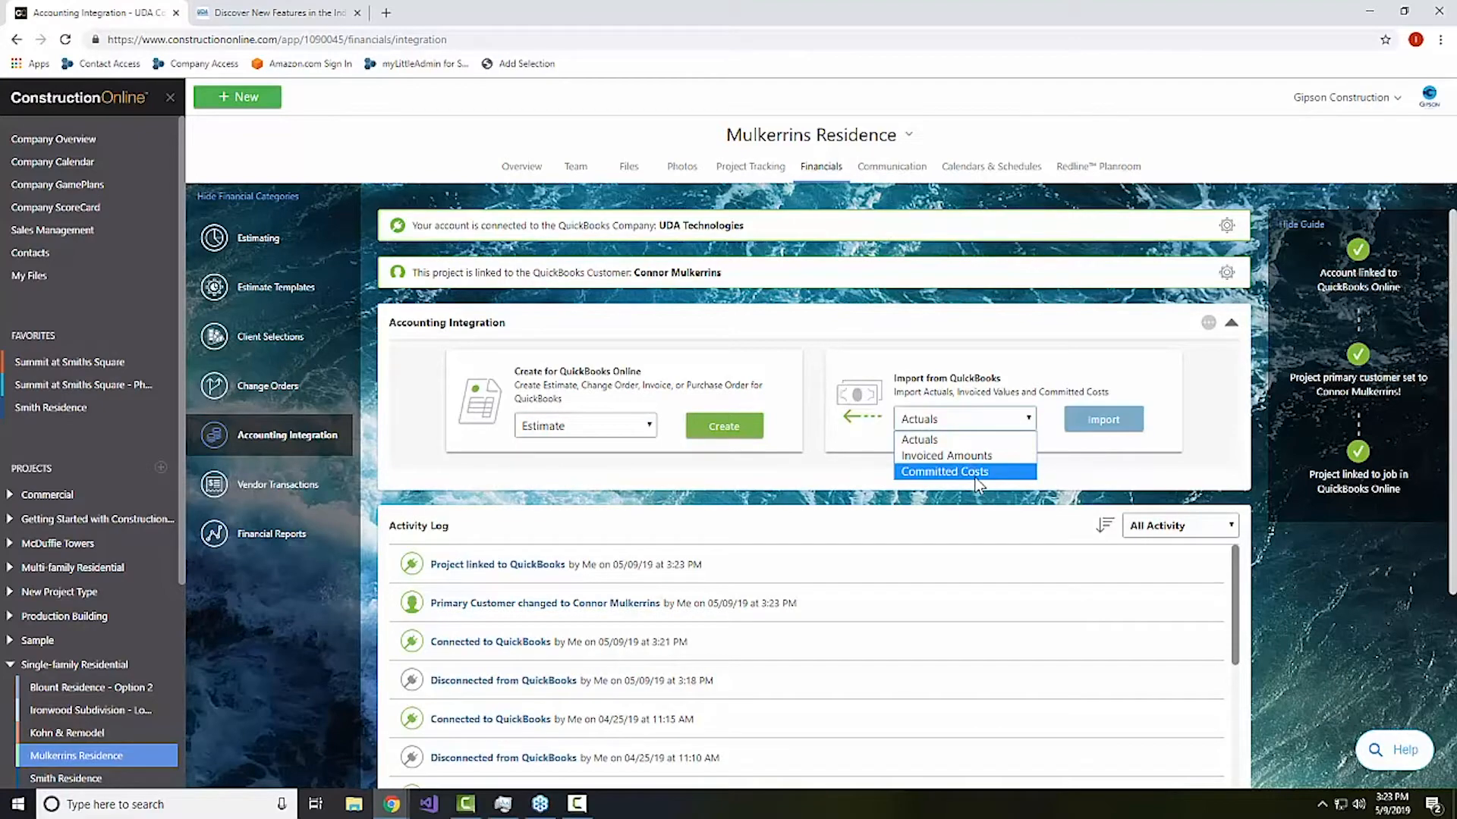
{"action": "left_click", "coordinate": [569, 547]}
{"action": "scroll", "coordinate": [569, 546], "scroll_direction": "down", "scroll_amount": 2}
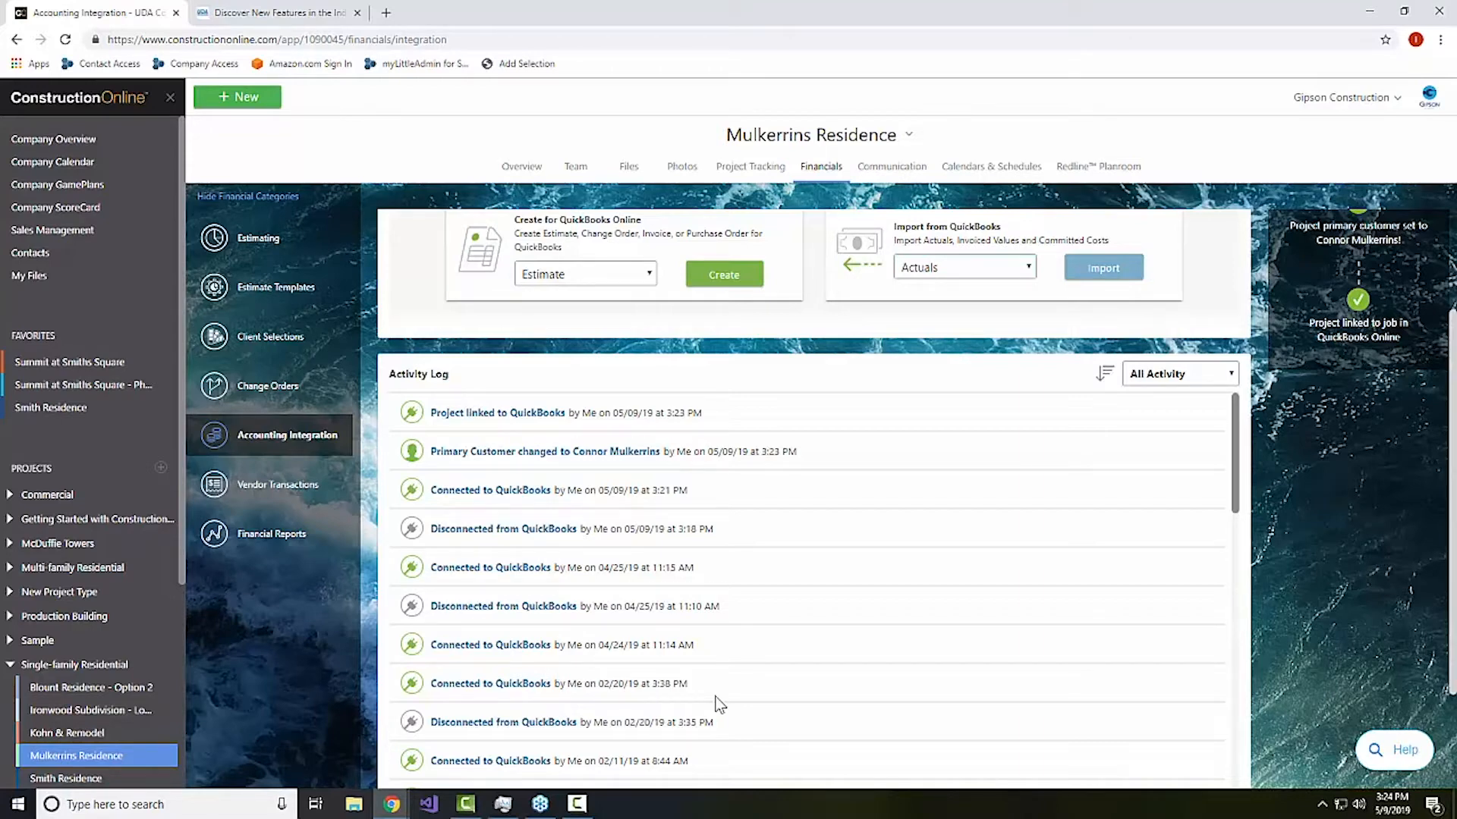
{"action": "scroll", "coordinate": [1203, 501], "scroll_direction": "up", "scroll_amount": 2}
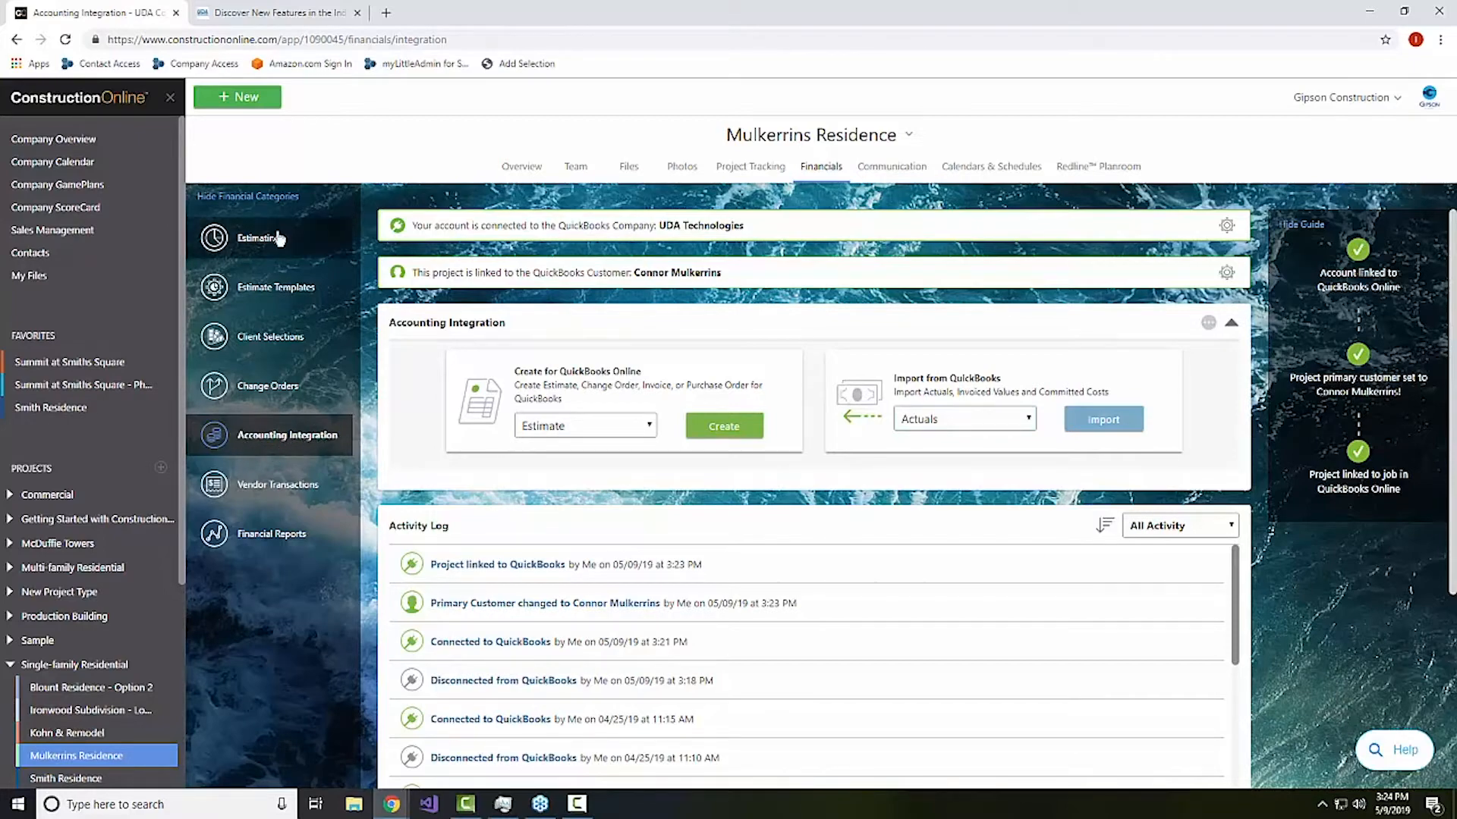
Send the Mulkerrins Residence estimate to QuickBooks Online from the project's estimating page.
{"action": "left_click", "coordinate": [258, 238]}
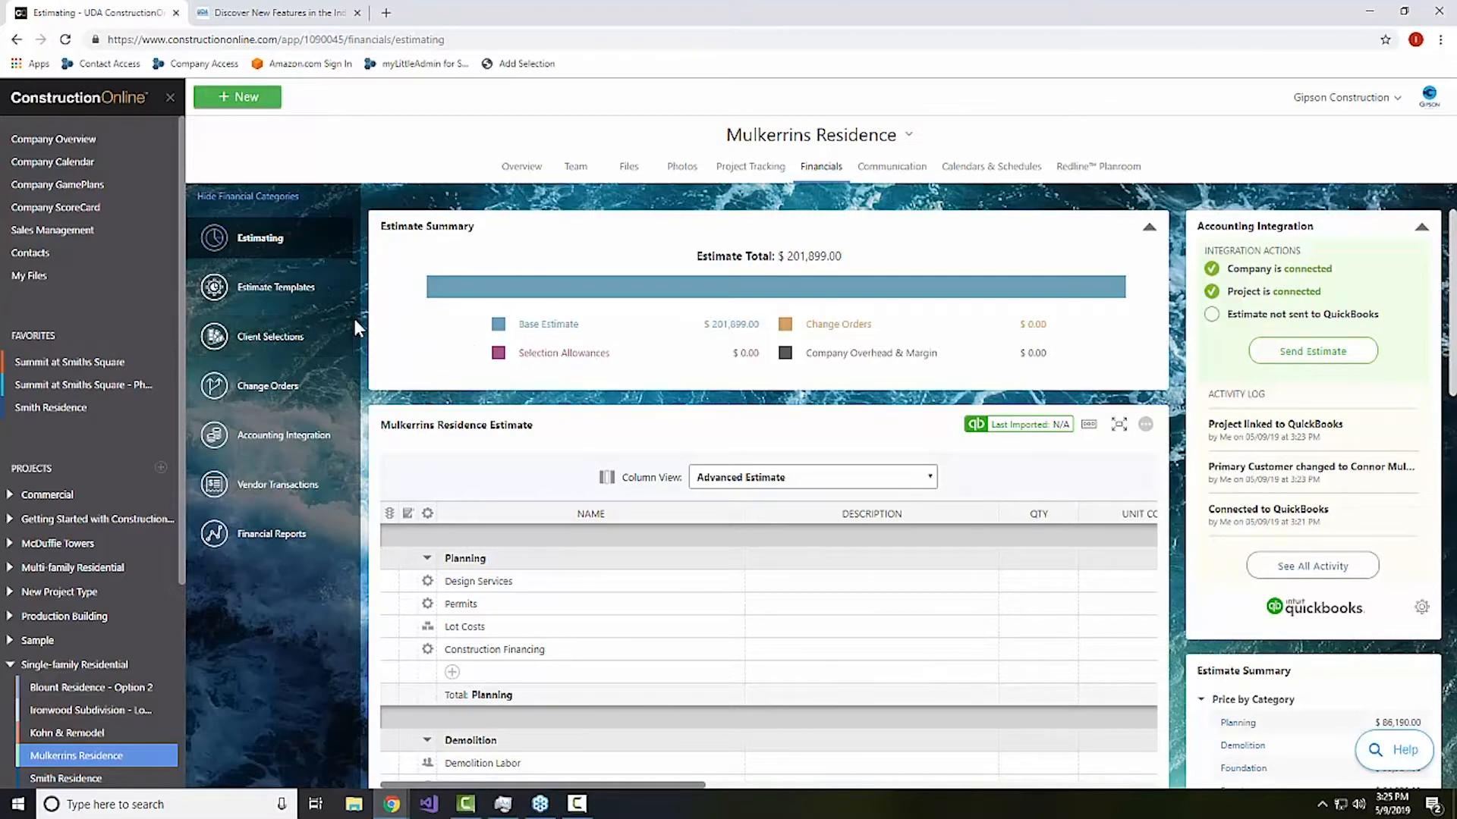
{"action": "scroll", "coordinate": [508, 380], "scroll_direction": "down", "scroll_amount": 1}
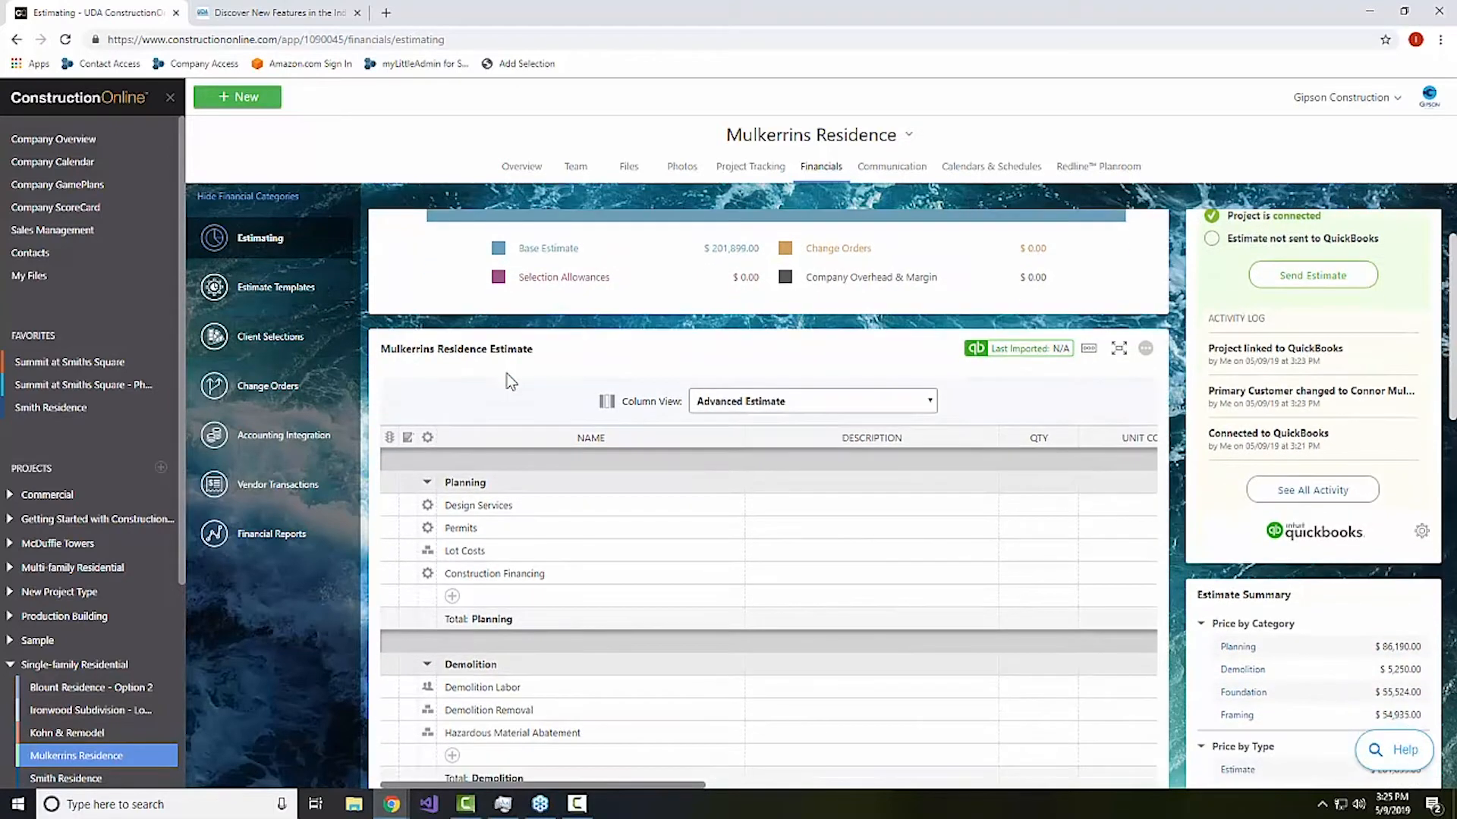
{"action": "scroll", "coordinate": [508, 380], "scroll_direction": "up", "scroll_amount": 1}
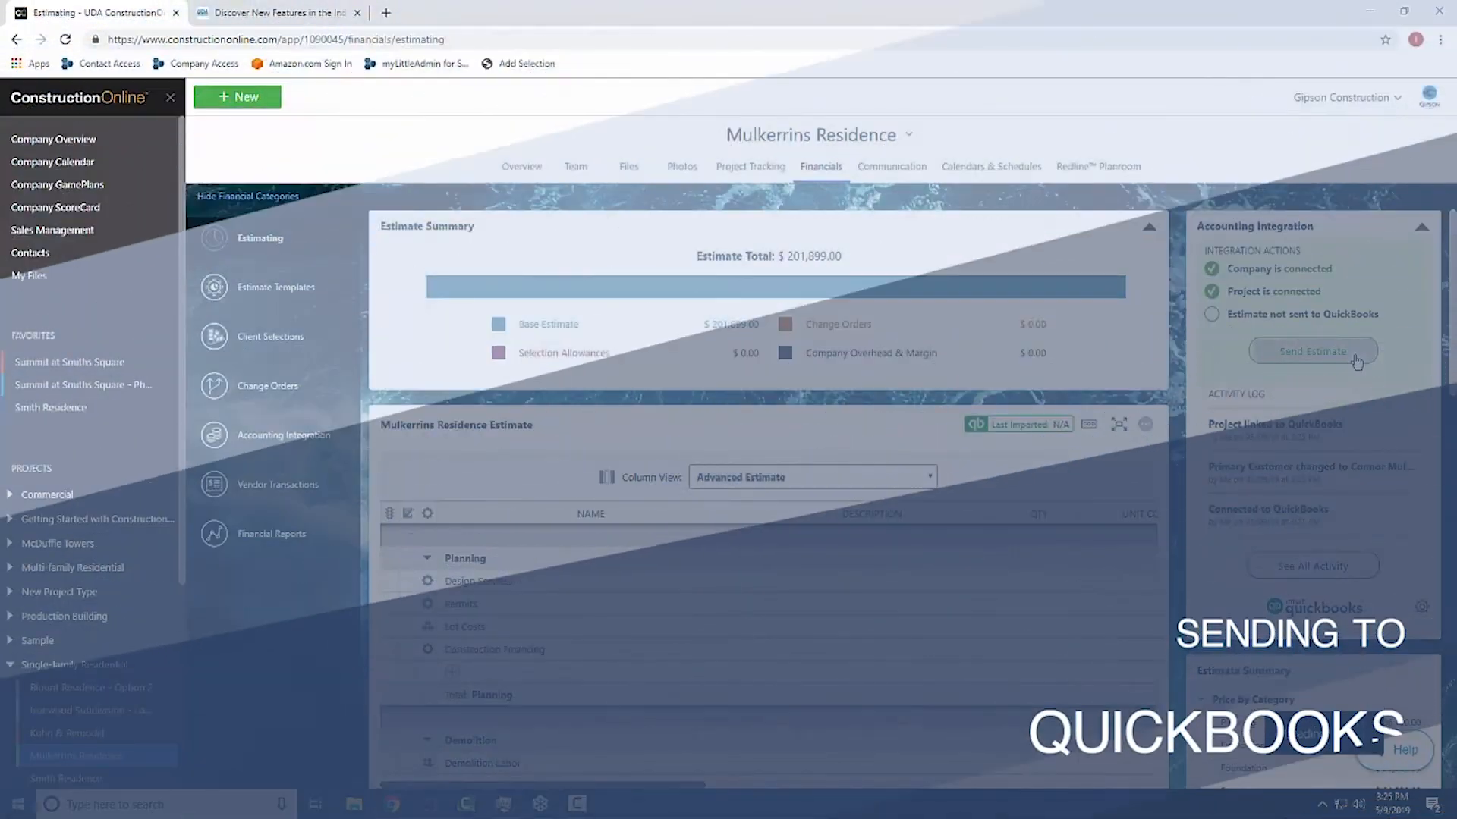
{"action": "left_click", "coordinate": [1355, 358]}
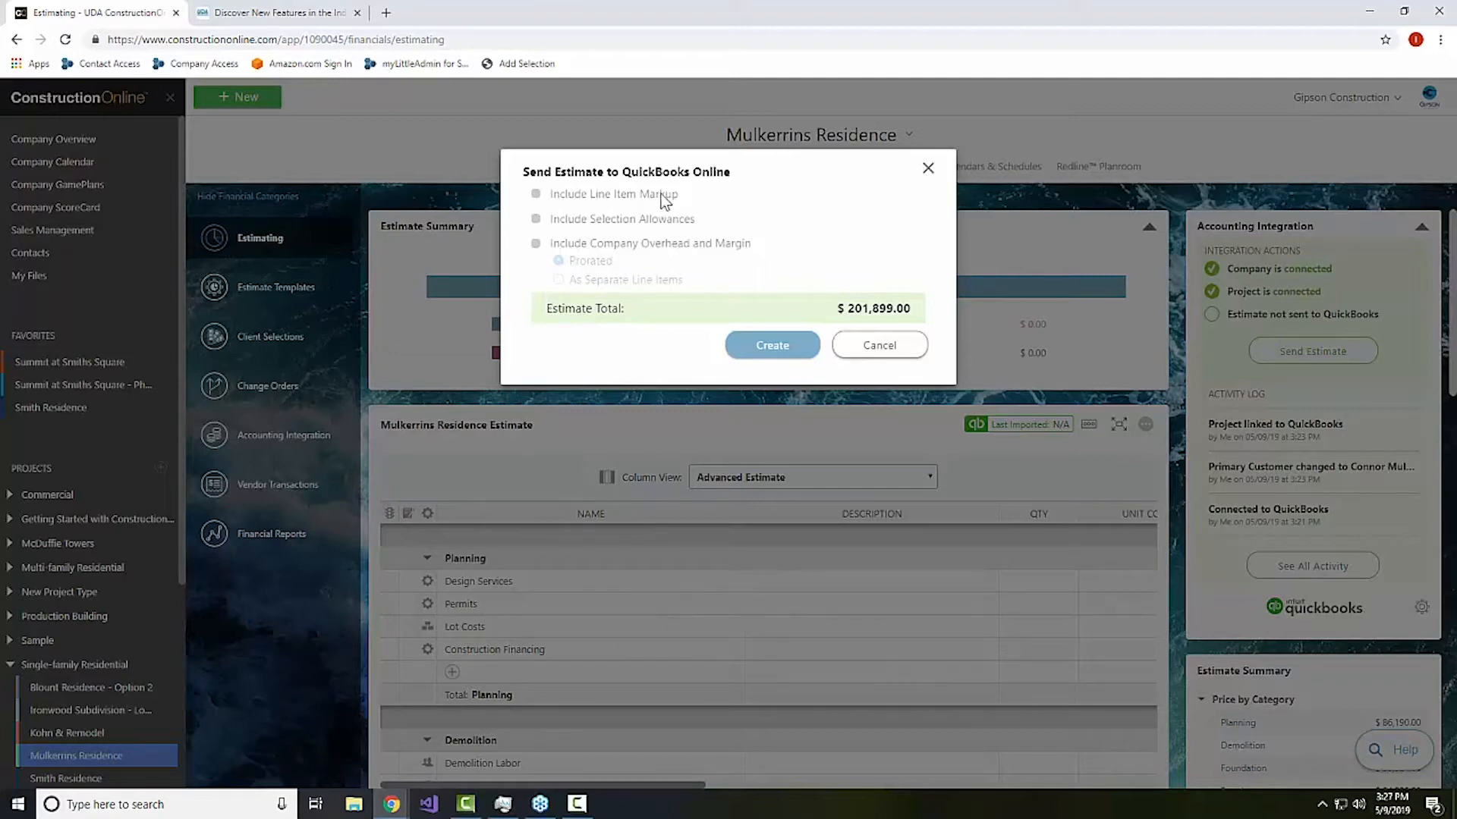
{"action": "left_click", "coordinate": [773, 346]}
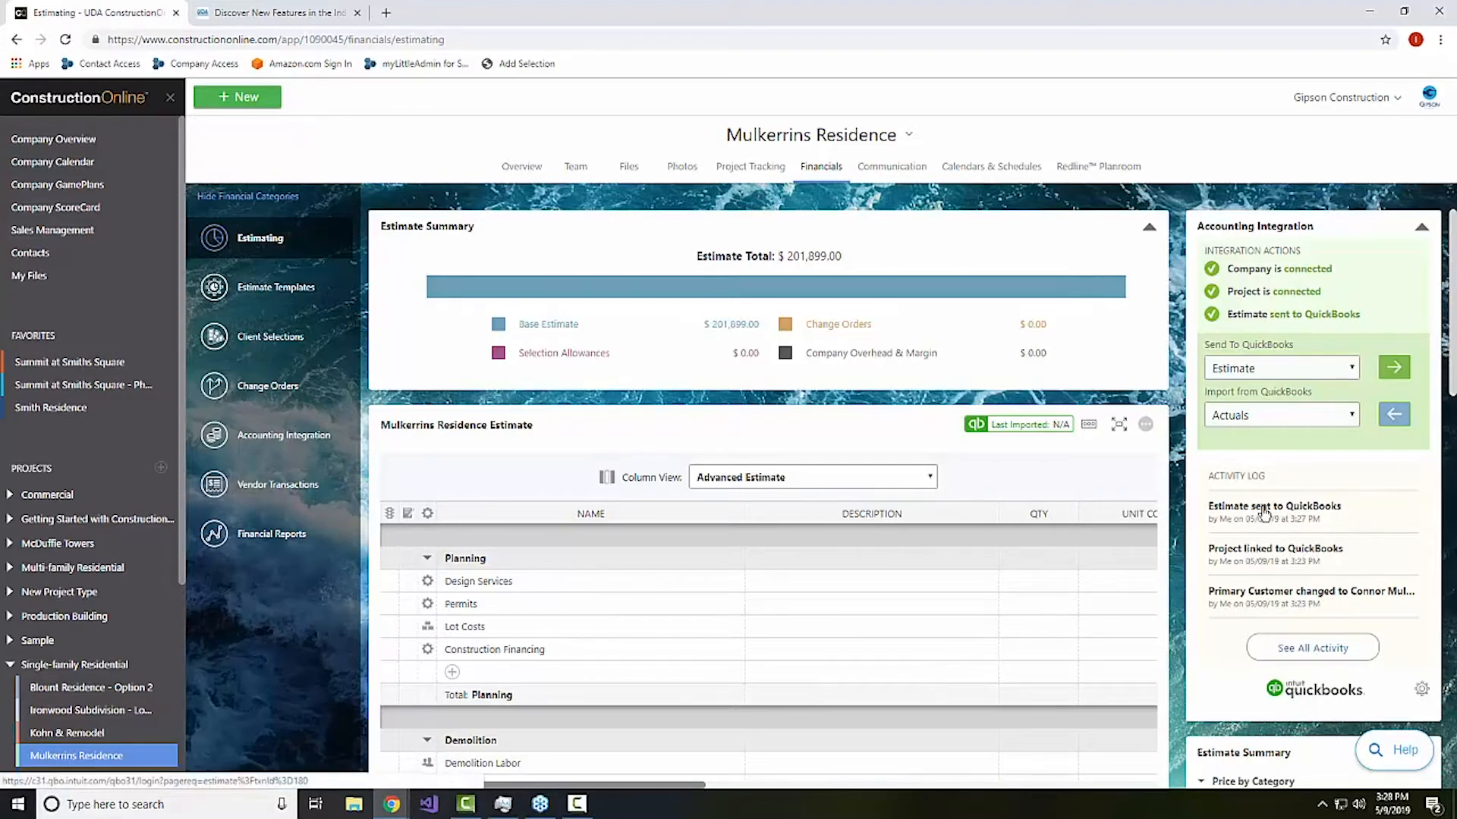
Open the sent estimate in QuickBooks Online and examine its customer details, line items and total.
{"action": "left_click", "coordinate": [1224, 512]}
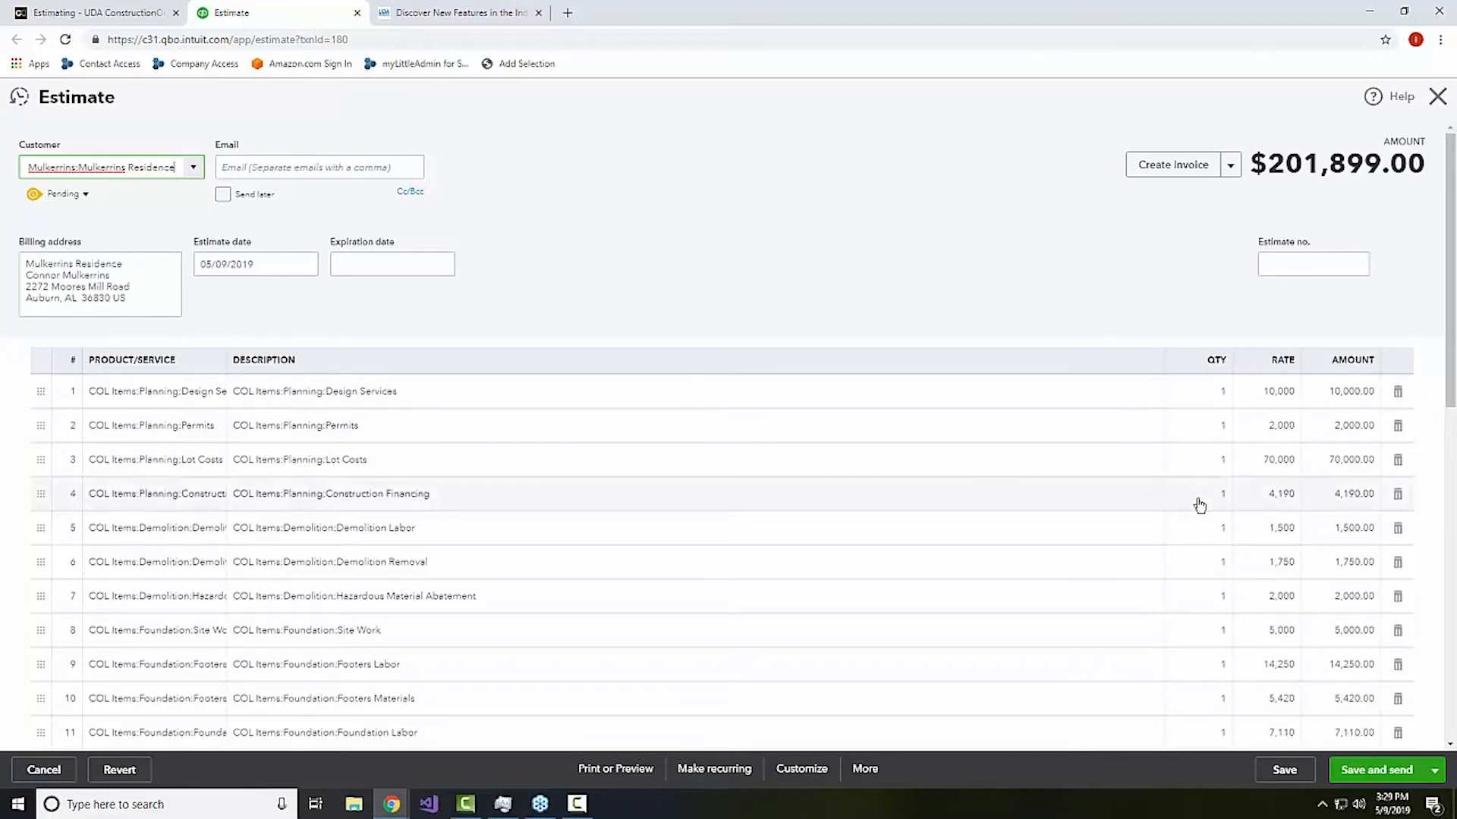
{"action": "scroll", "coordinate": [1197, 504], "scroll_direction": "down", "scroll_amount": 2}
{"action": "scroll", "coordinate": [1199, 509], "scroll_direction": "down", "scroll_amount": 6}
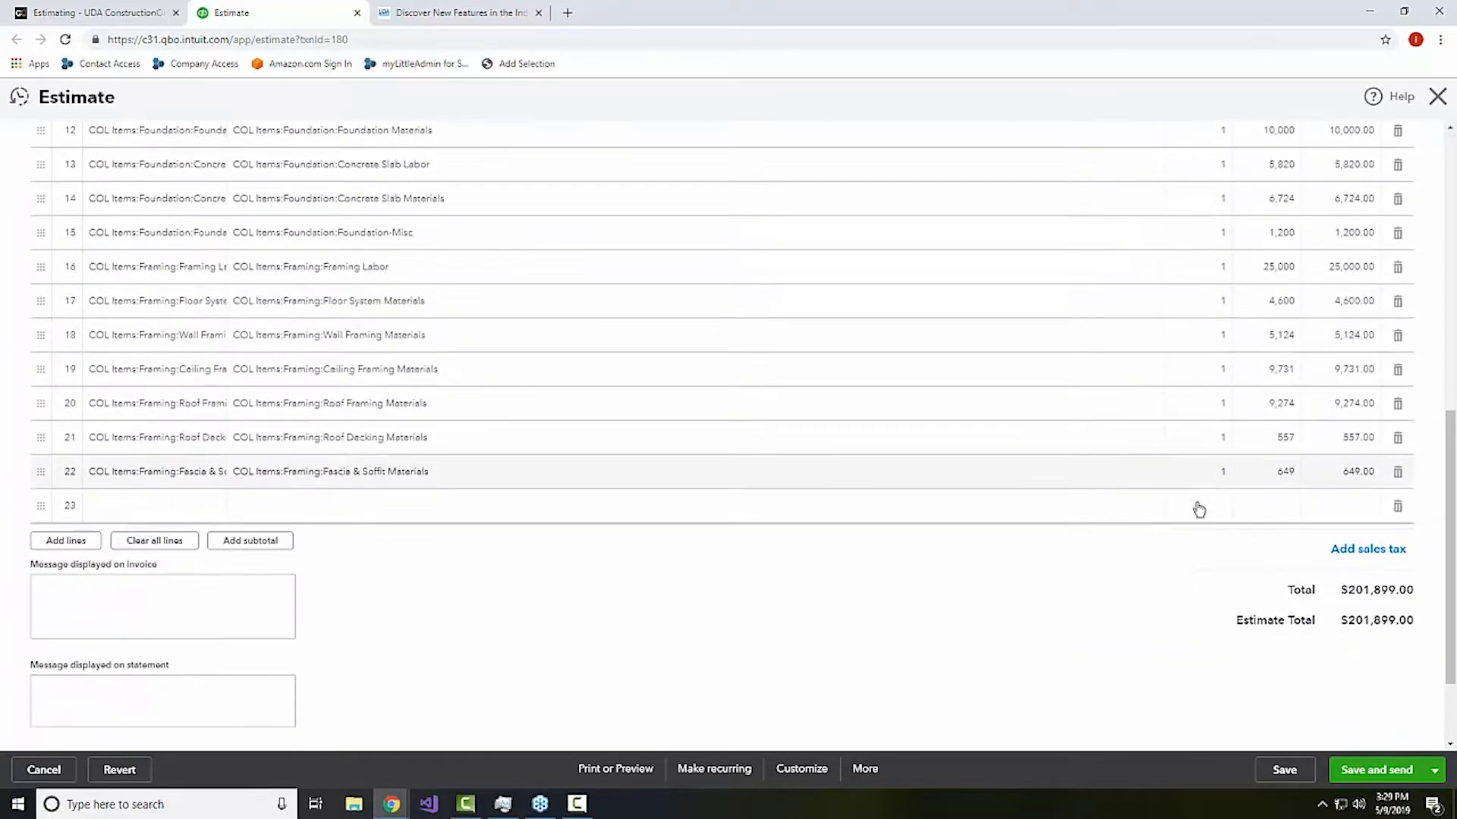
{"action": "scroll", "coordinate": [1197, 504], "scroll_direction": "down", "scroll_amount": 1}
{"action": "scroll", "coordinate": [1196, 502], "scroll_direction": "up", "scroll_amount": 5}
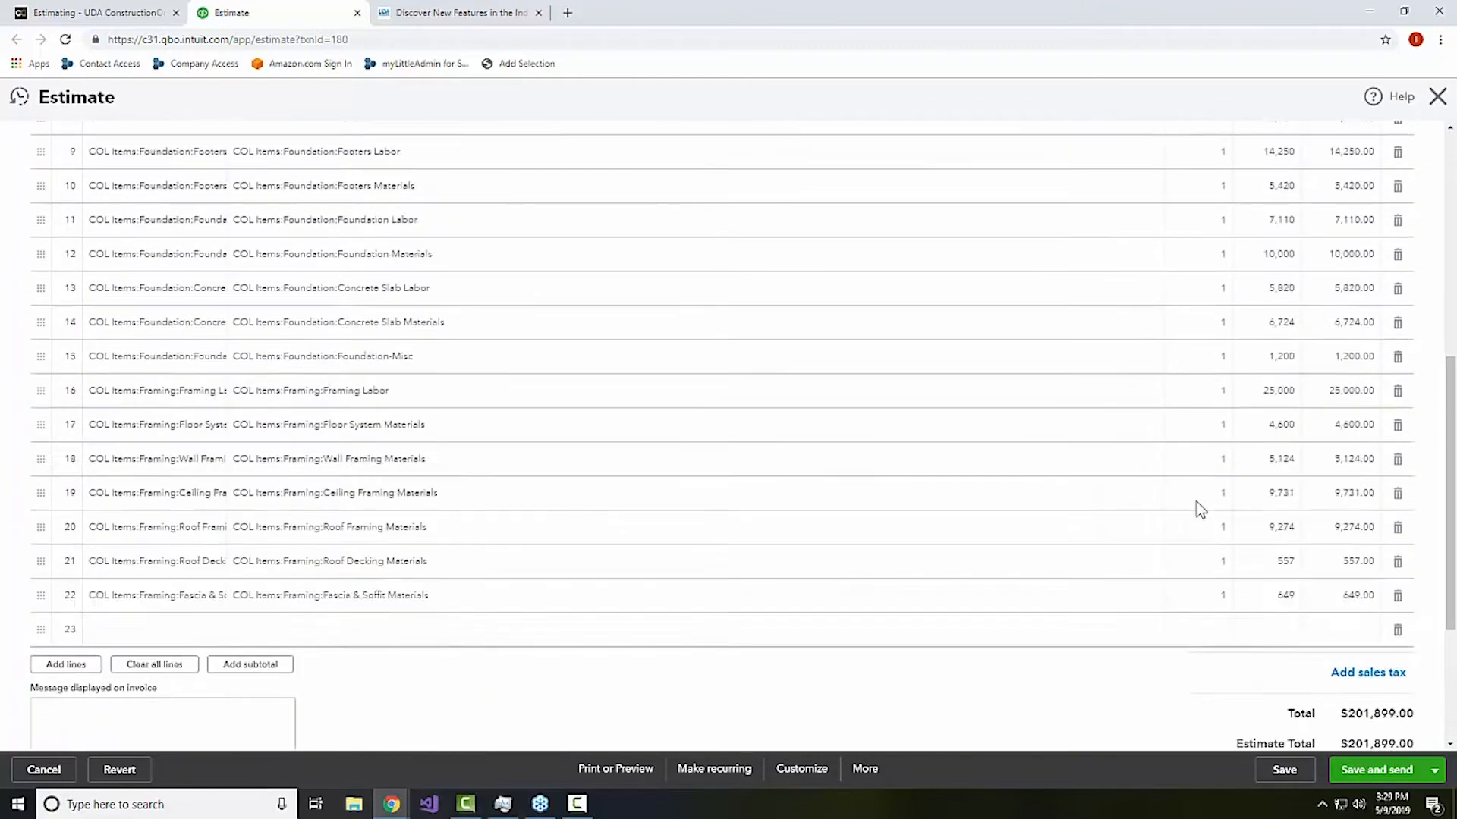
{"action": "scroll", "coordinate": [1195, 503], "scroll_direction": "up", "scroll_amount": 5}
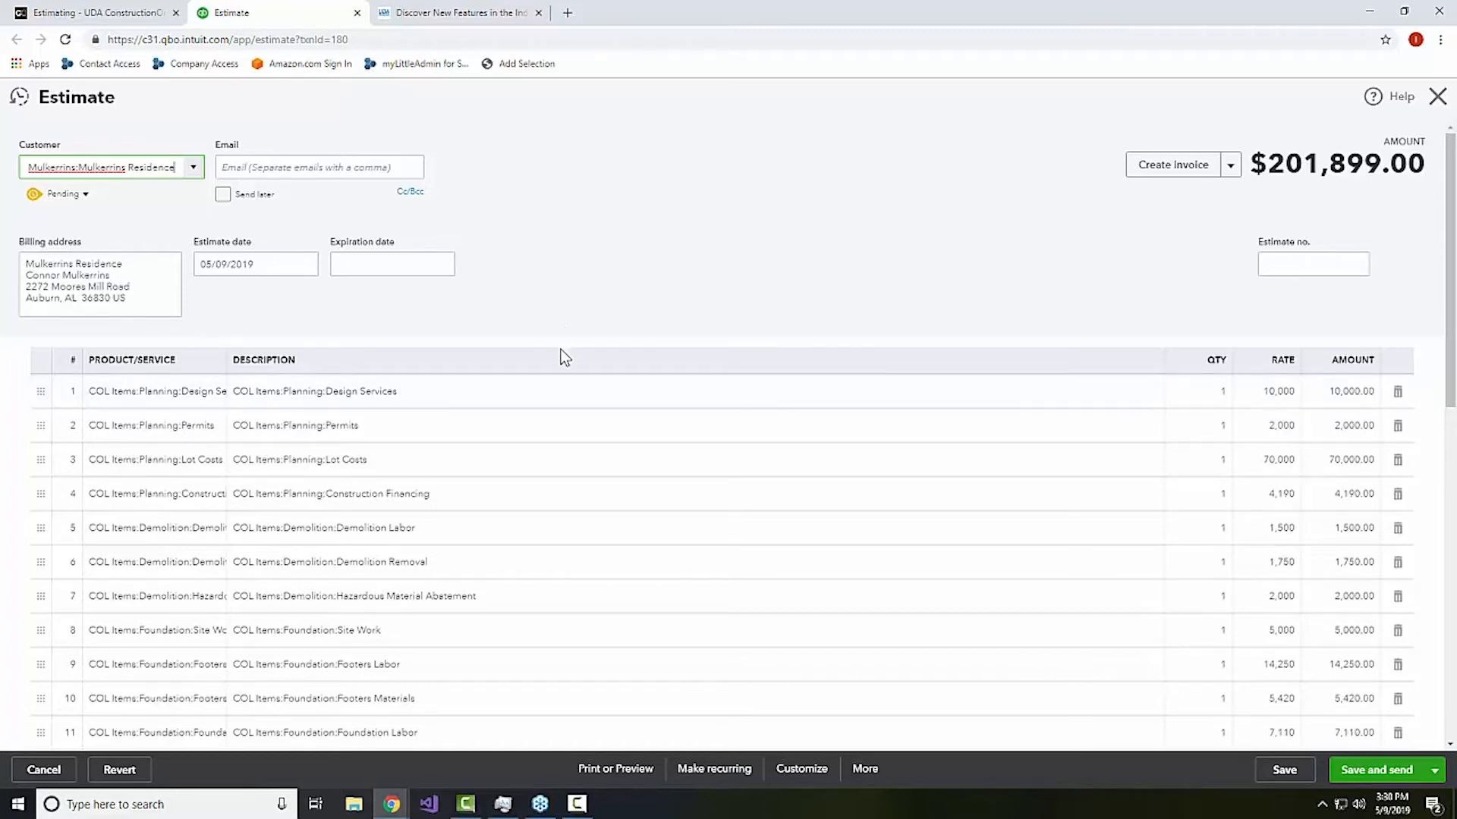
{"action": "scroll", "coordinate": [563, 359], "scroll_direction": "down", "scroll_amount": 4}
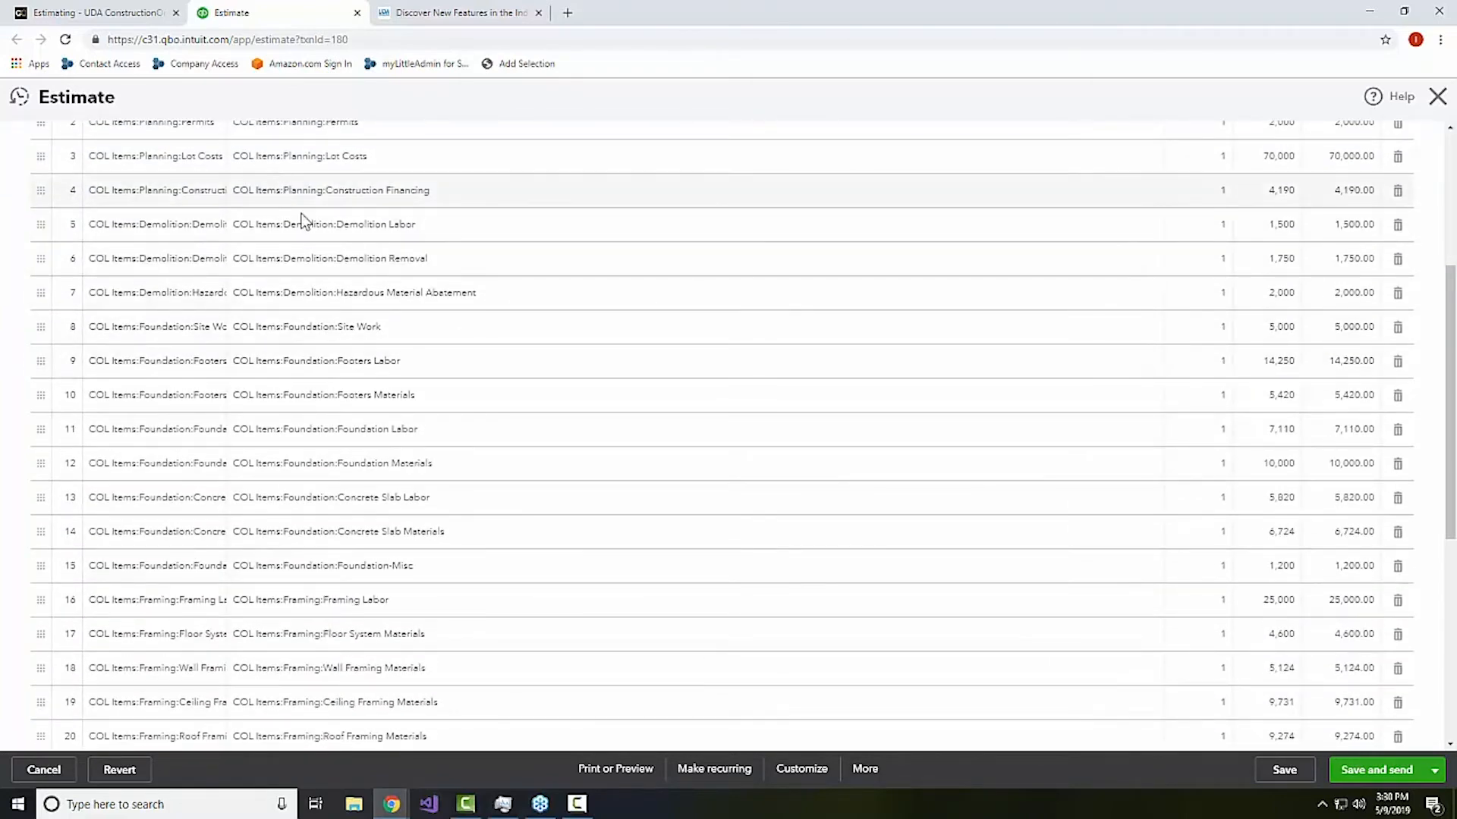
{"action": "scroll", "coordinate": [302, 220], "scroll_direction": "up", "scroll_amount": 3}
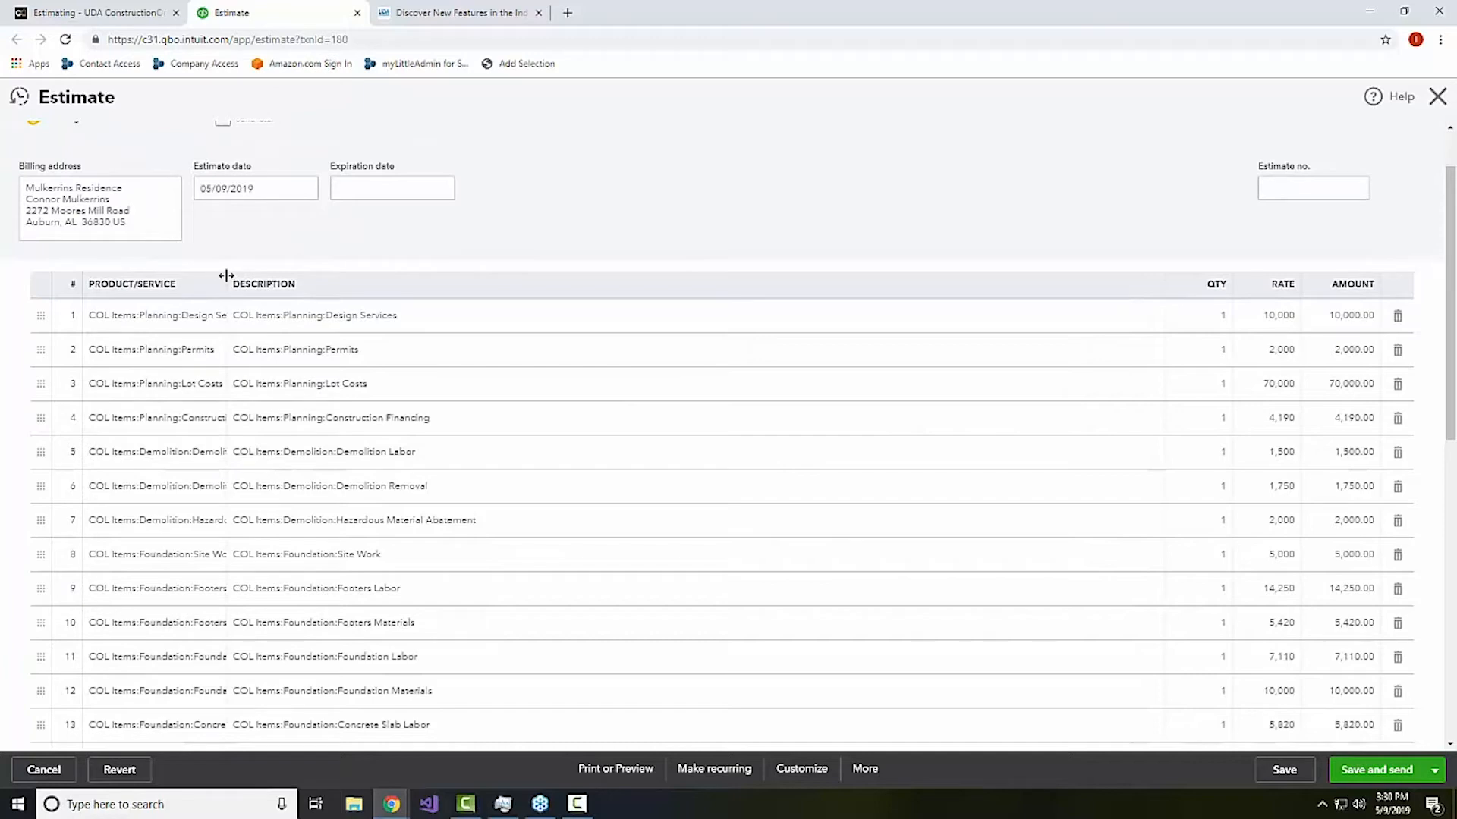
Return to ConstructionOnline, narrow the estimate's Name column, and create a QuickBooks purchase order covering all Planning items.
{"action": "left_click", "coordinate": [106, 12]}
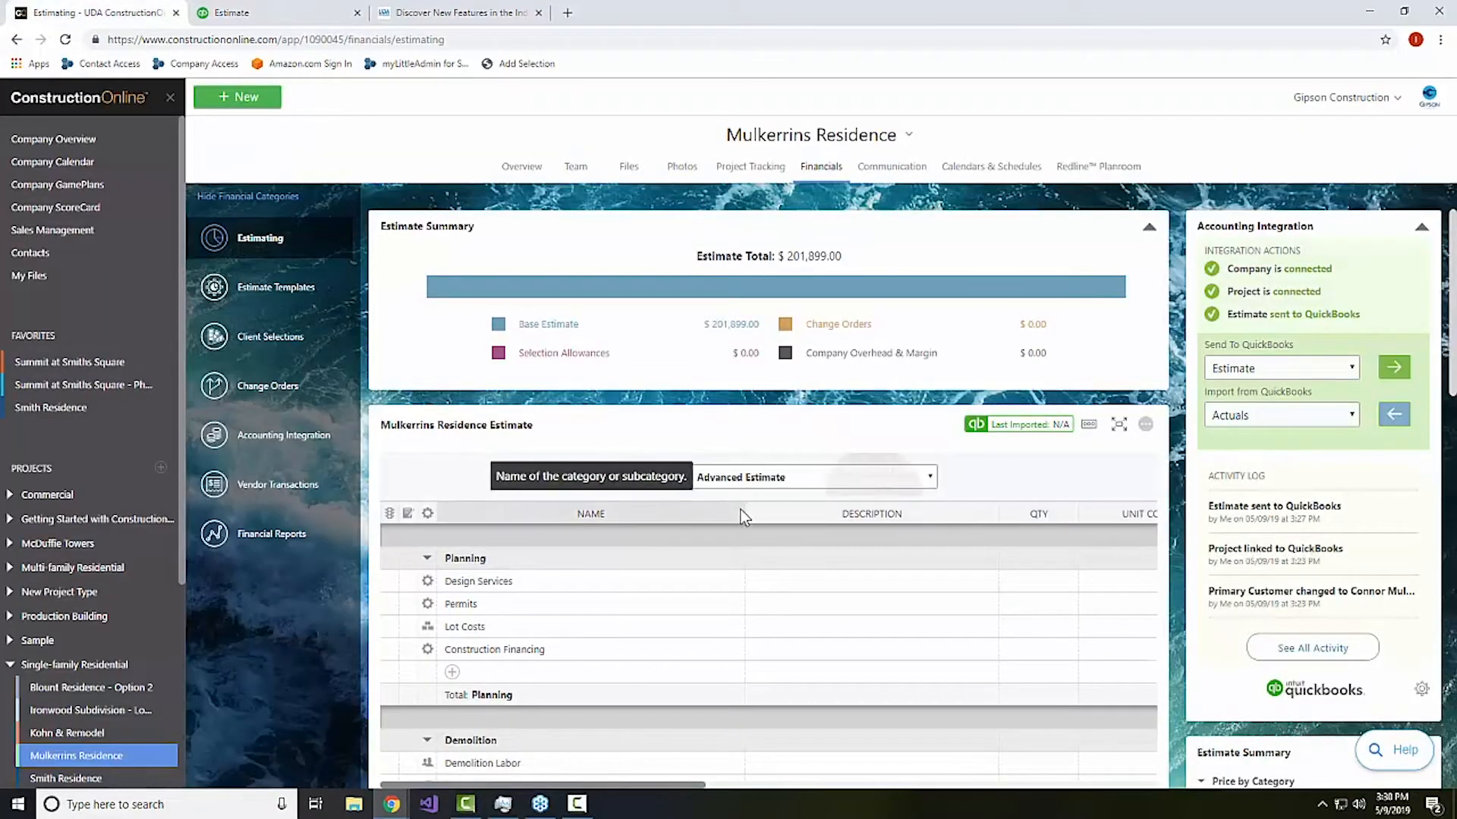
{"action": "left_click_drag", "start_coordinate": [744, 507], "coordinate": [667, 507]}
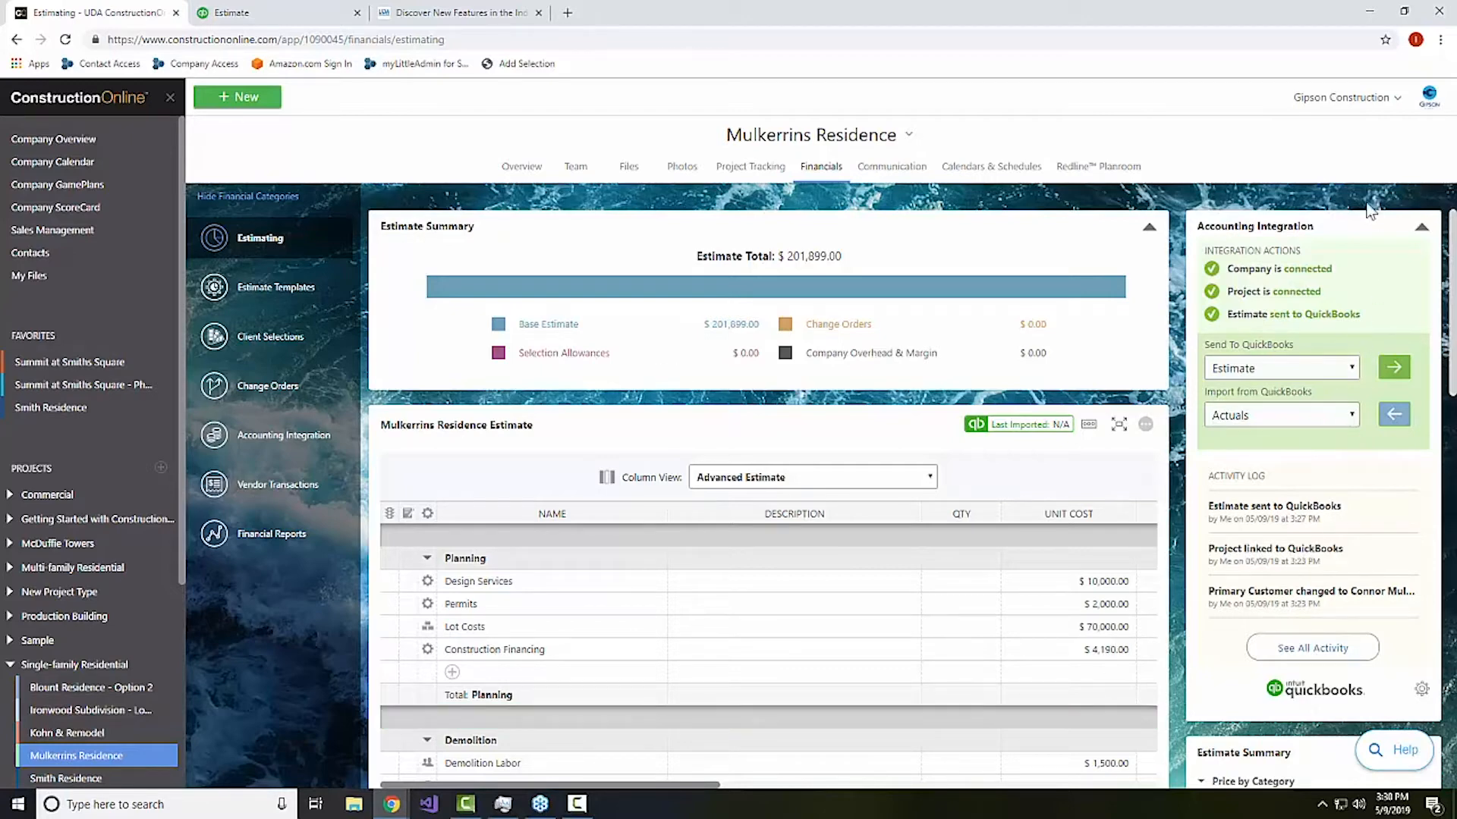
{"action": "left_click", "coordinate": [1353, 369]}
{"action": "left_click", "coordinate": [1288, 437]}
{"action": "left_click", "coordinate": [1393, 372]}
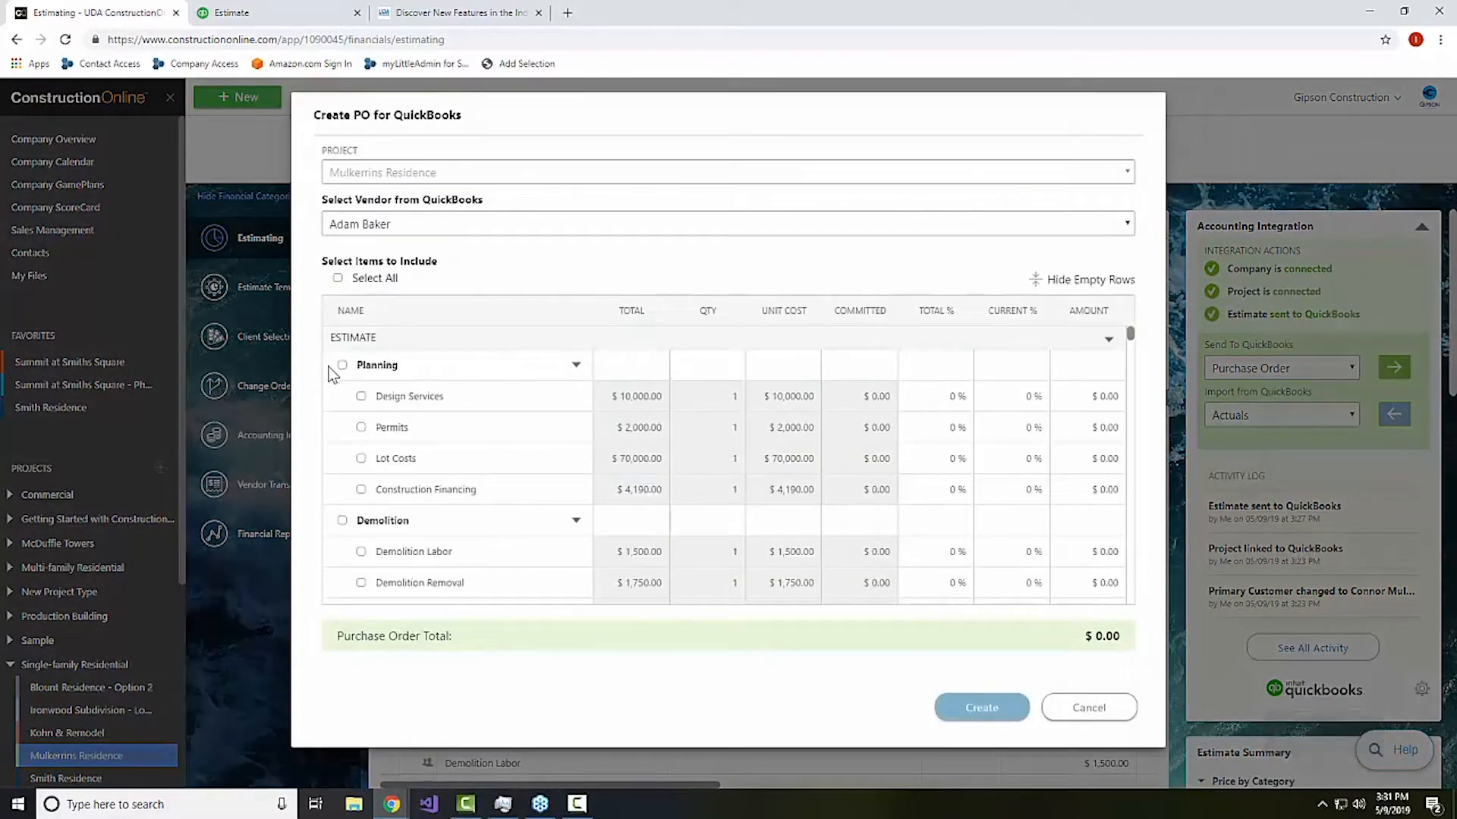
{"action": "left_click", "coordinate": [343, 366]}
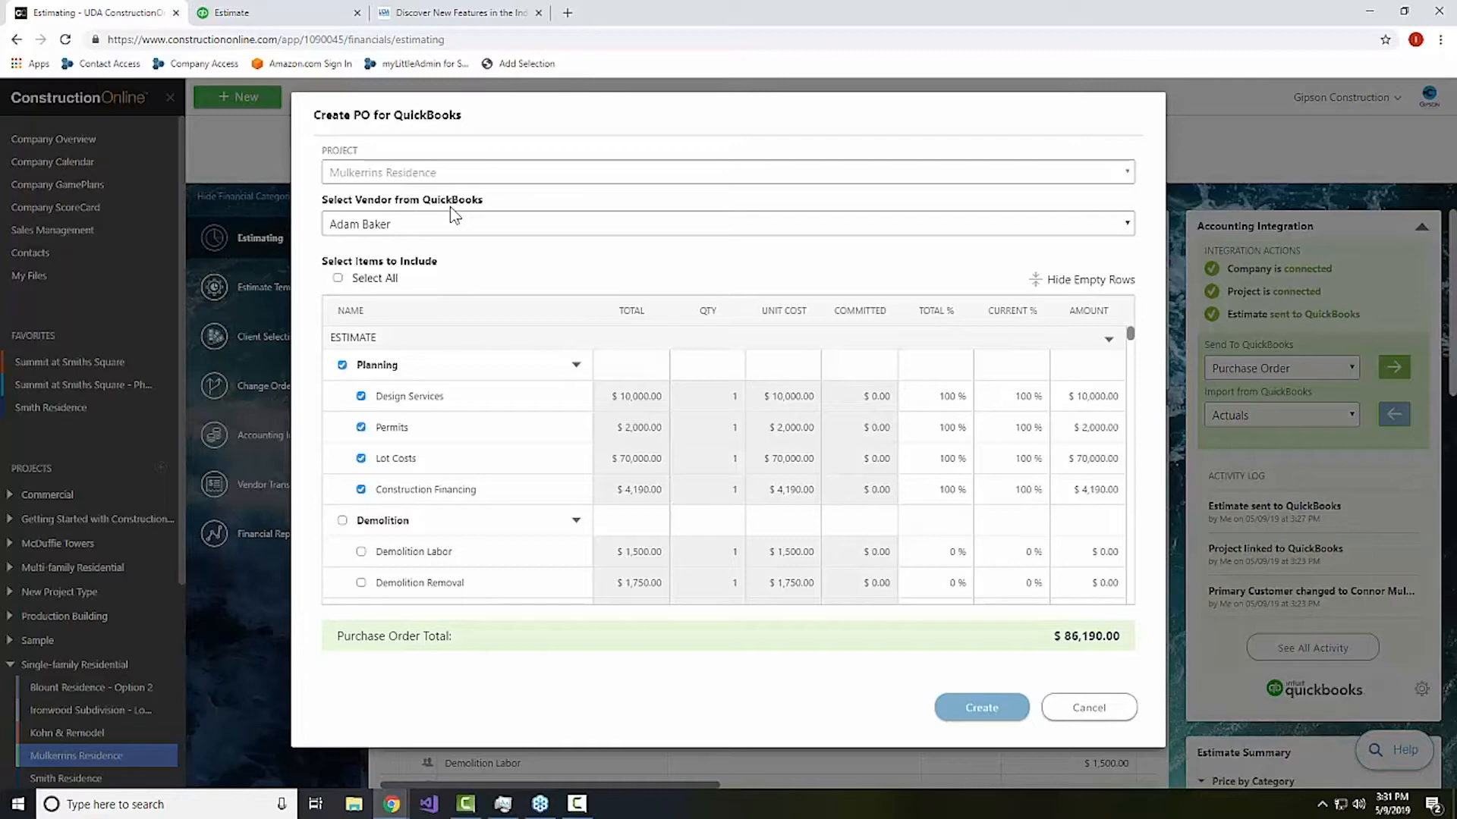
{"action": "left_click", "coordinate": [1003, 717]}
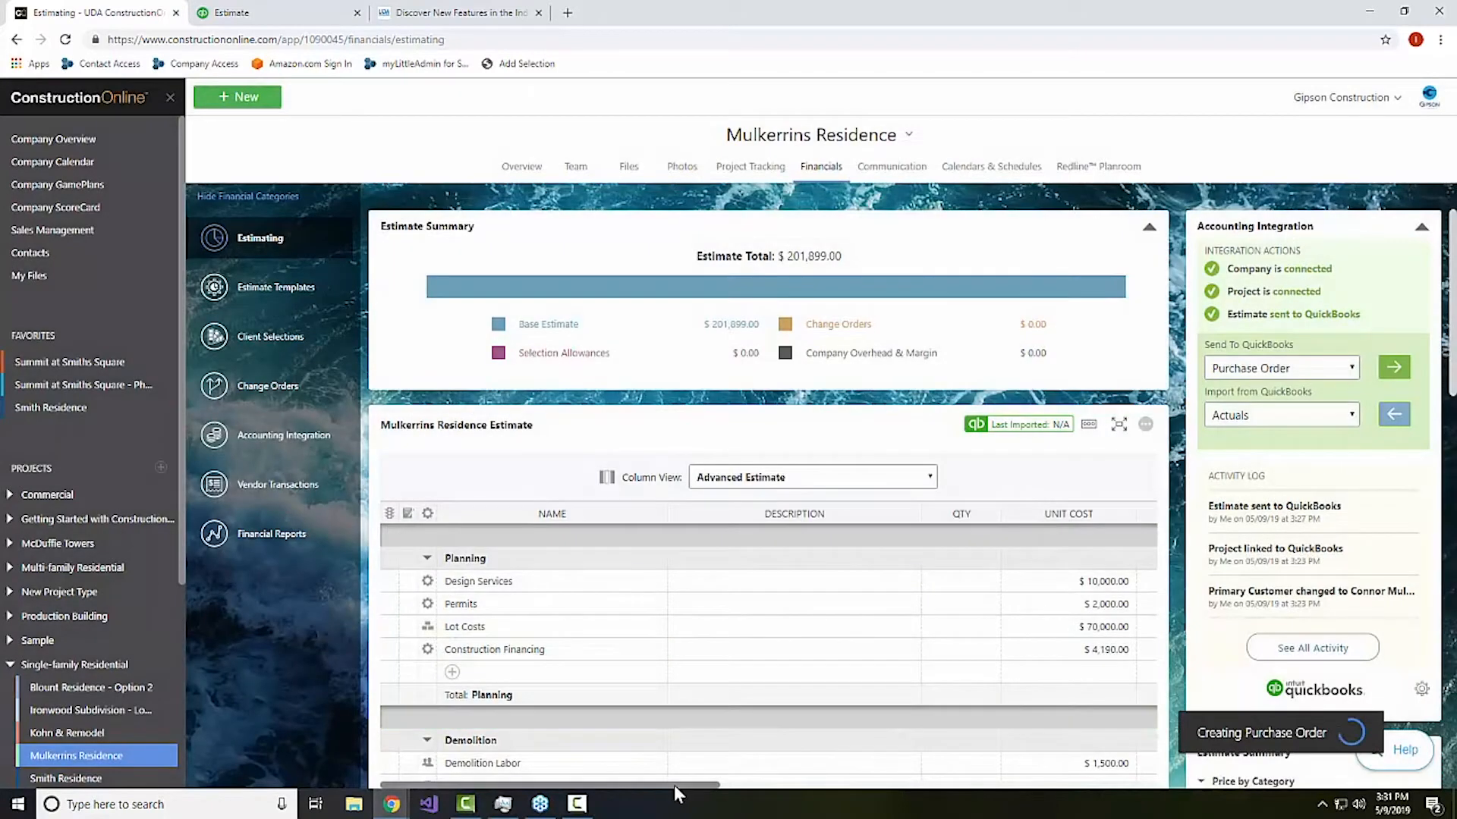
Open the new purchase order in QuickBooks Online and copy it to a bill.
{"action": "left_click_drag", "start_coordinate": [674, 786], "coordinate": [941, 788]}
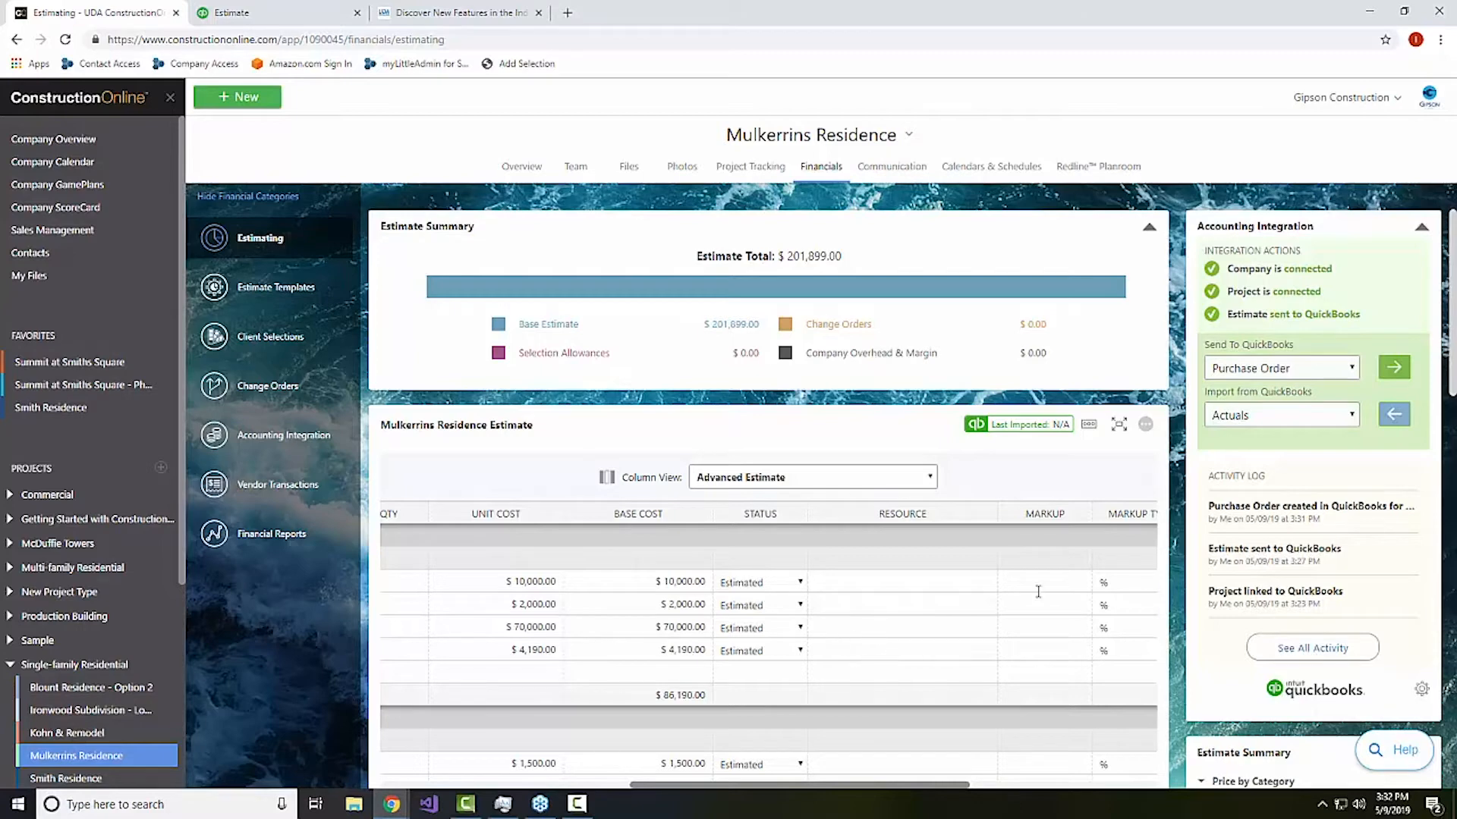
{"action": "left_click", "coordinate": [1231, 514]}
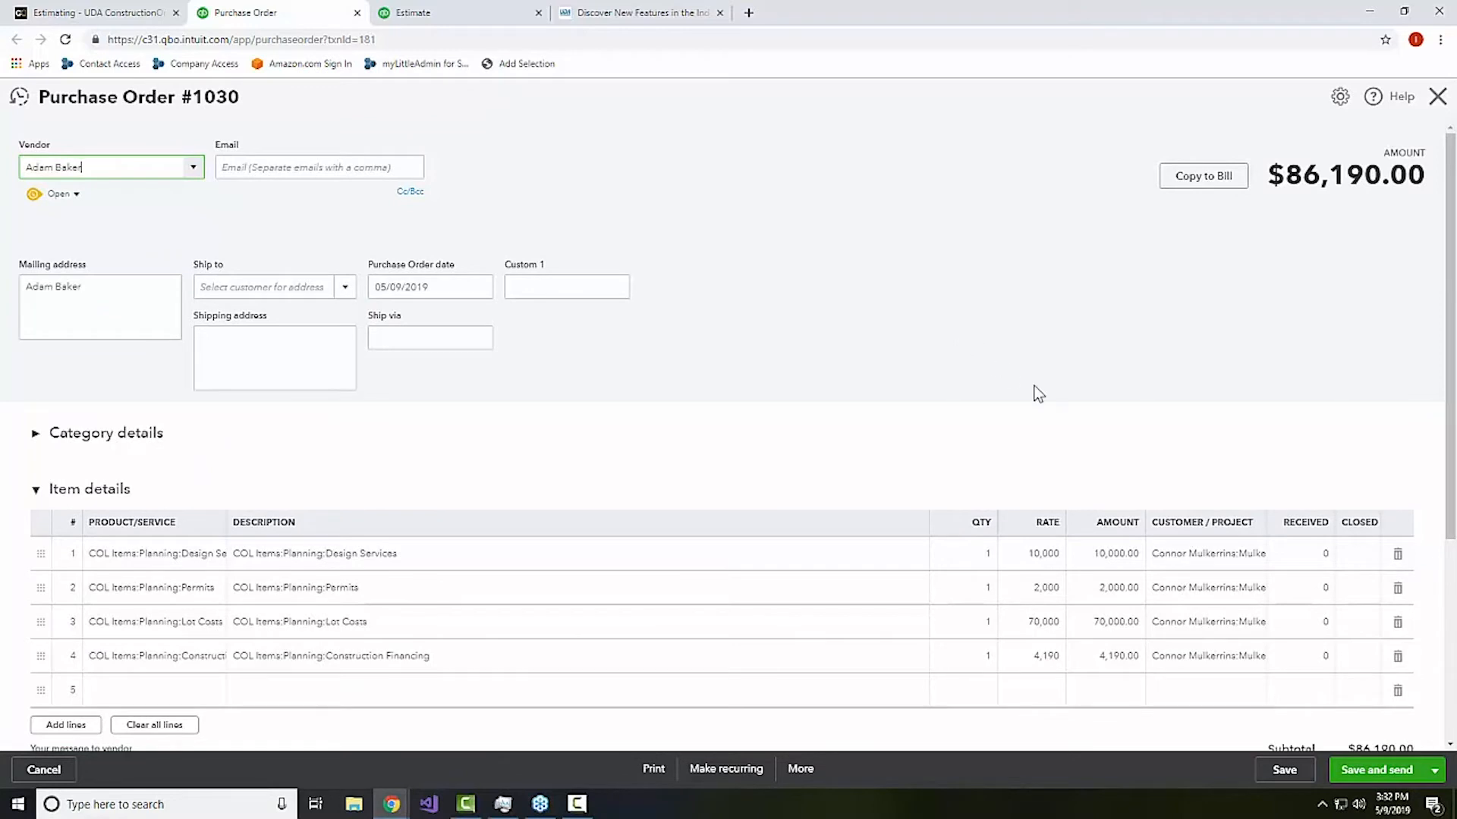
{"action": "left_click", "coordinate": [1213, 186]}
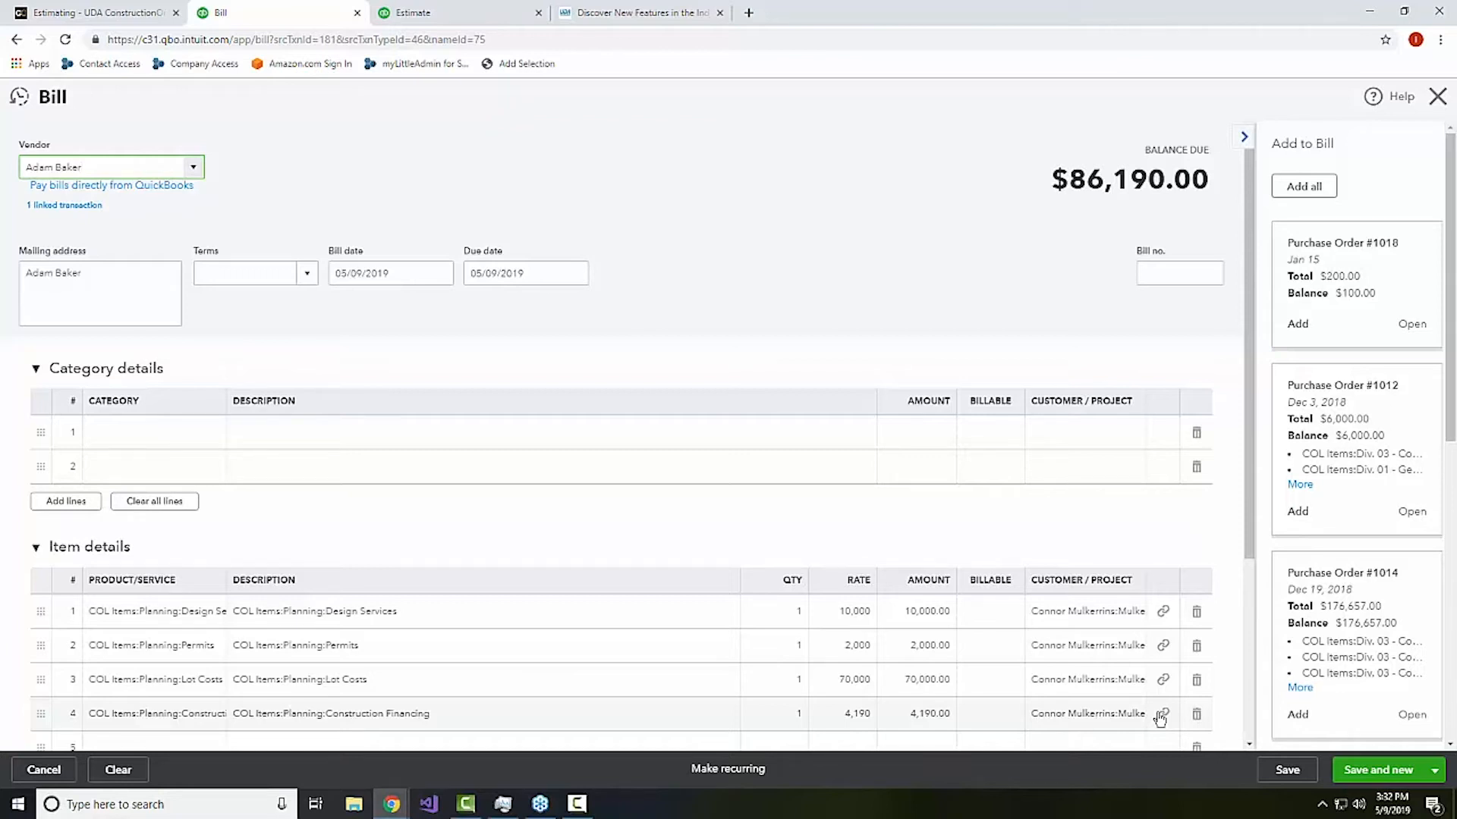
Set the bill's Design Services rate to 12,500 and its Lot Costs rate to 60,000, and save the bill.
{"action": "left_click", "coordinate": [832, 613]}
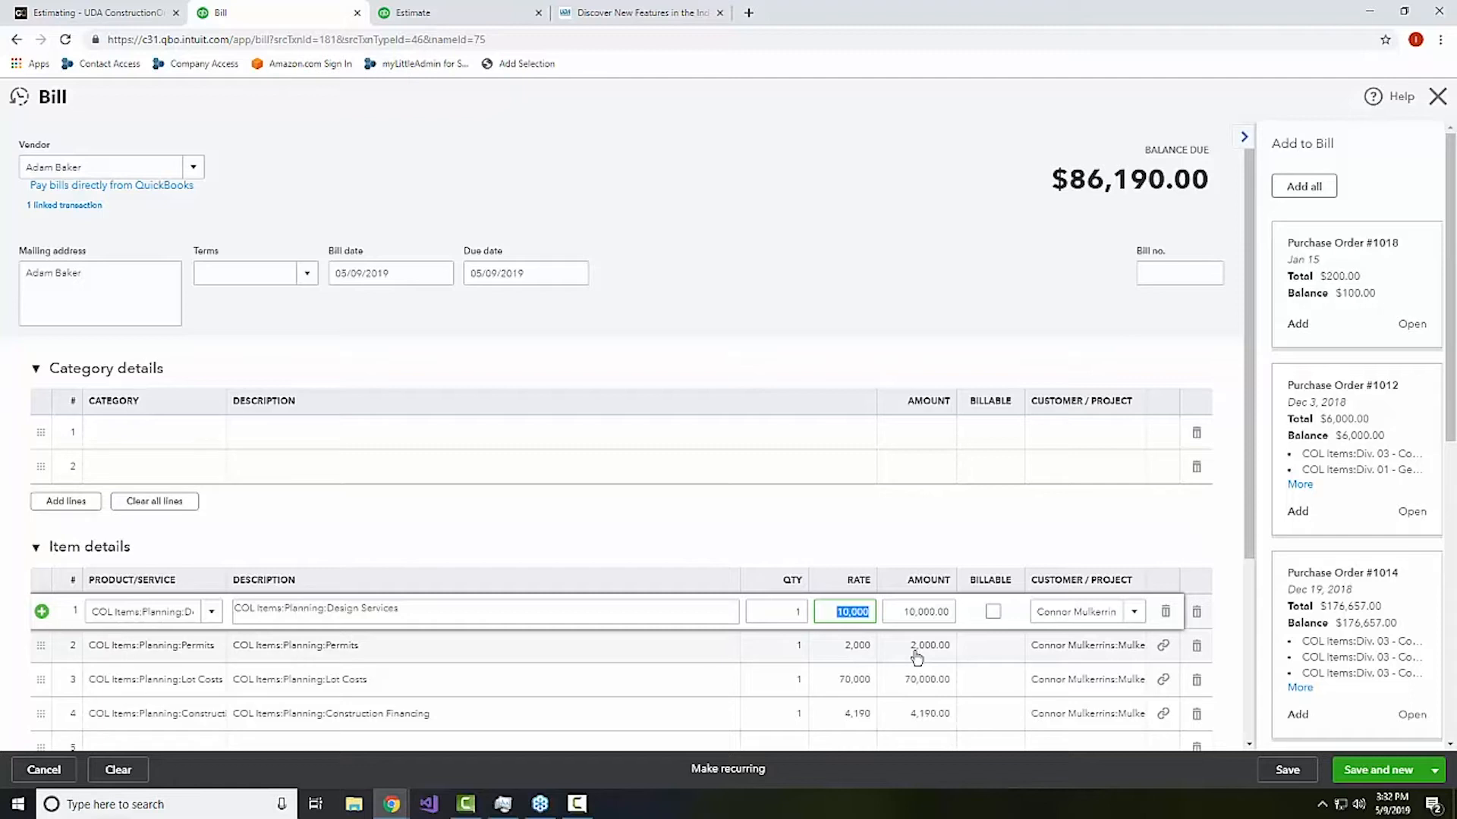
{"action": "type", "text": "12500"}
{"action": "left_click", "coordinate": [783, 525]}
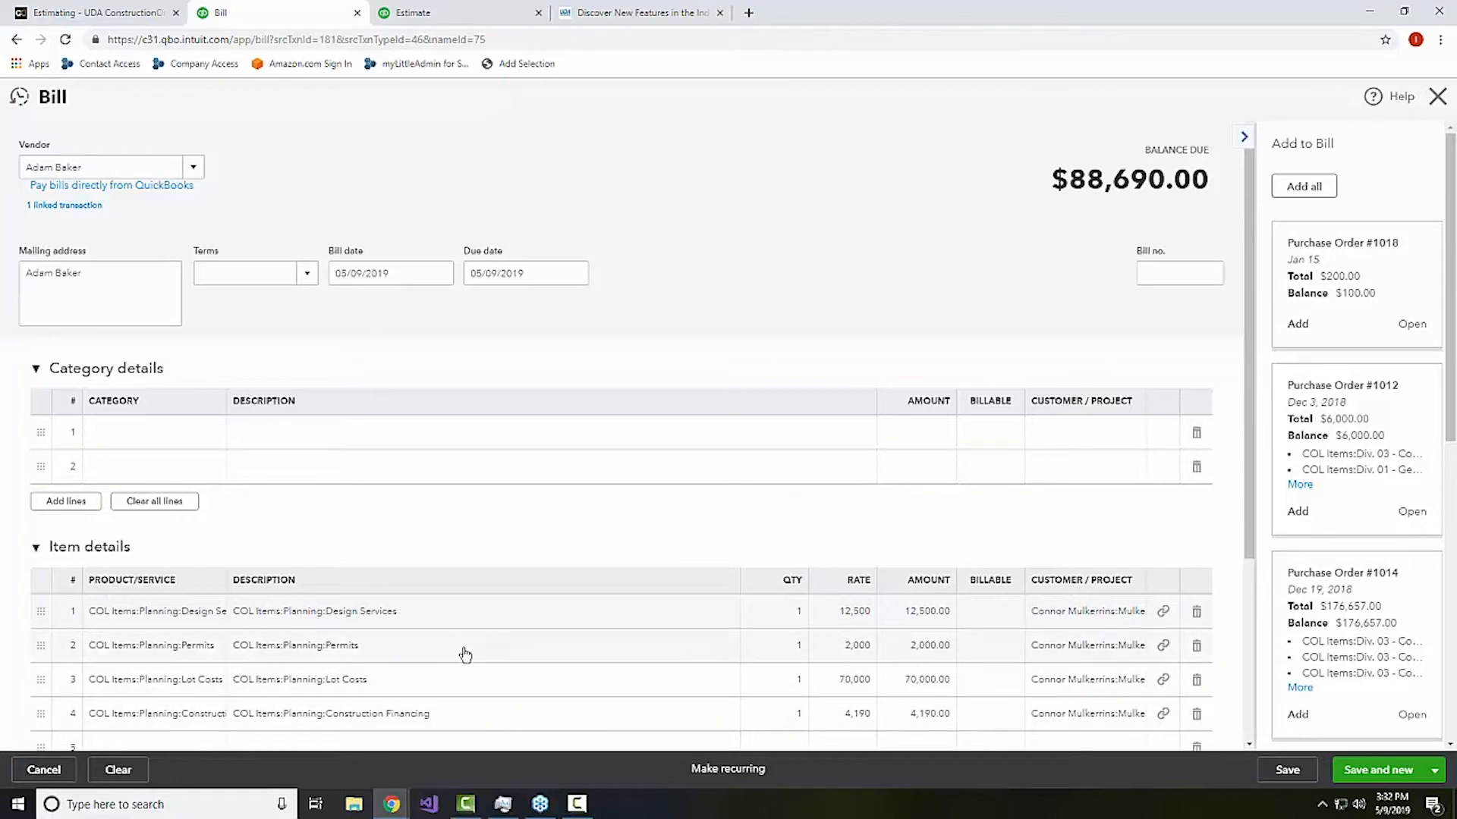
{"action": "left_click", "coordinate": [865, 682]}
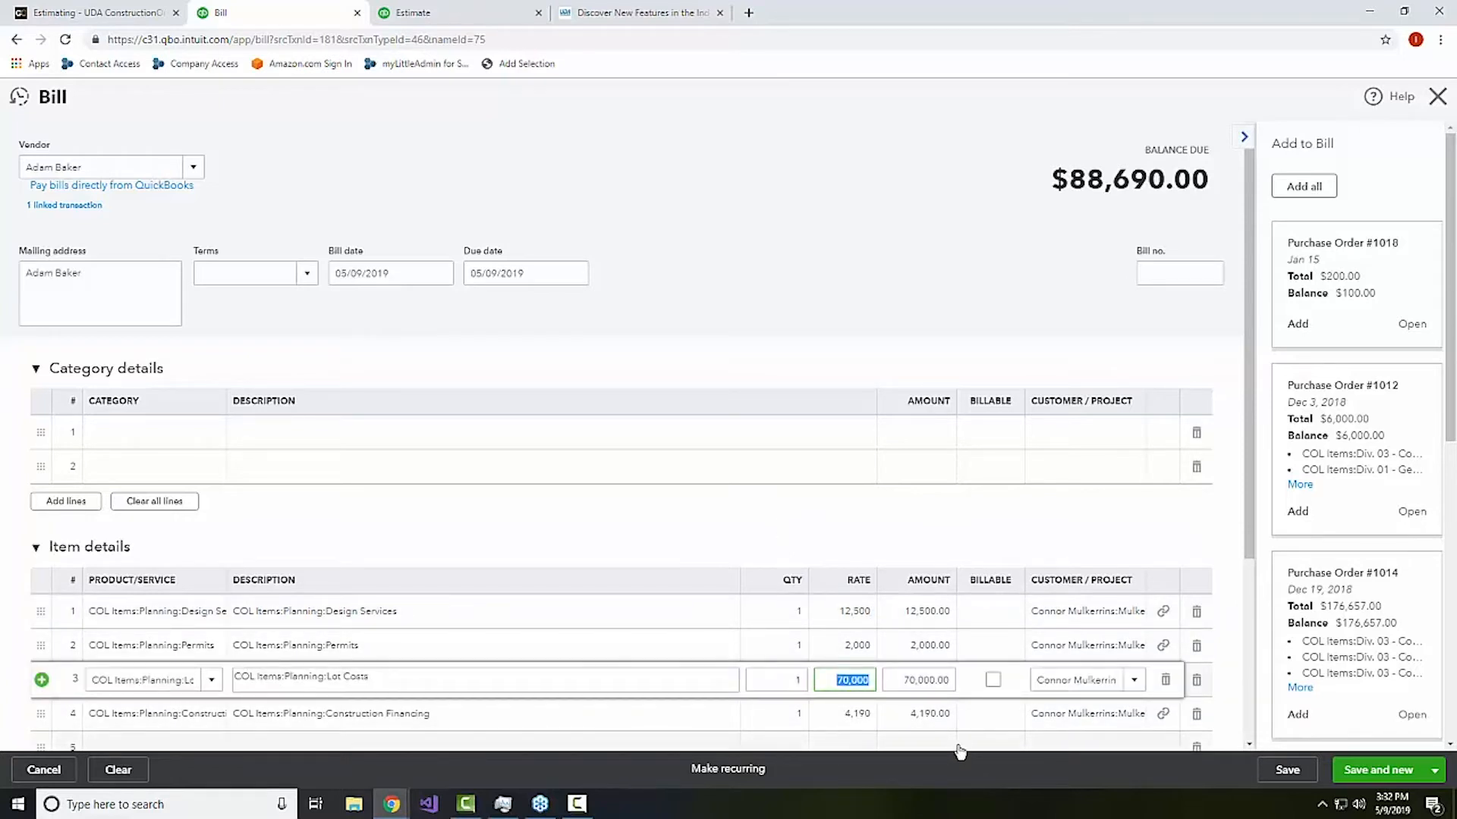
{"action": "type", "text": "60000"}
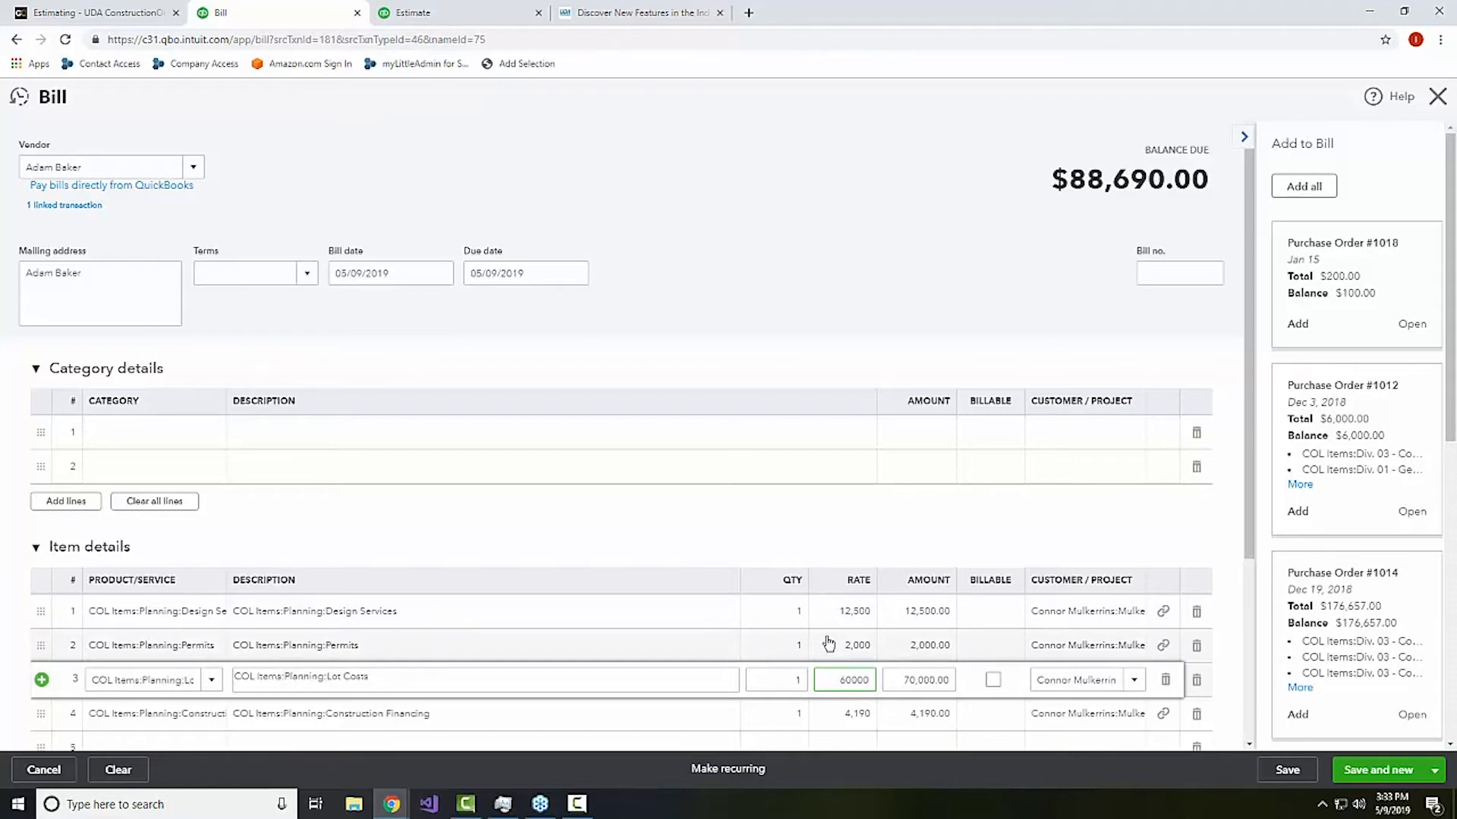
{"action": "left_click", "coordinate": [1289, 771]}
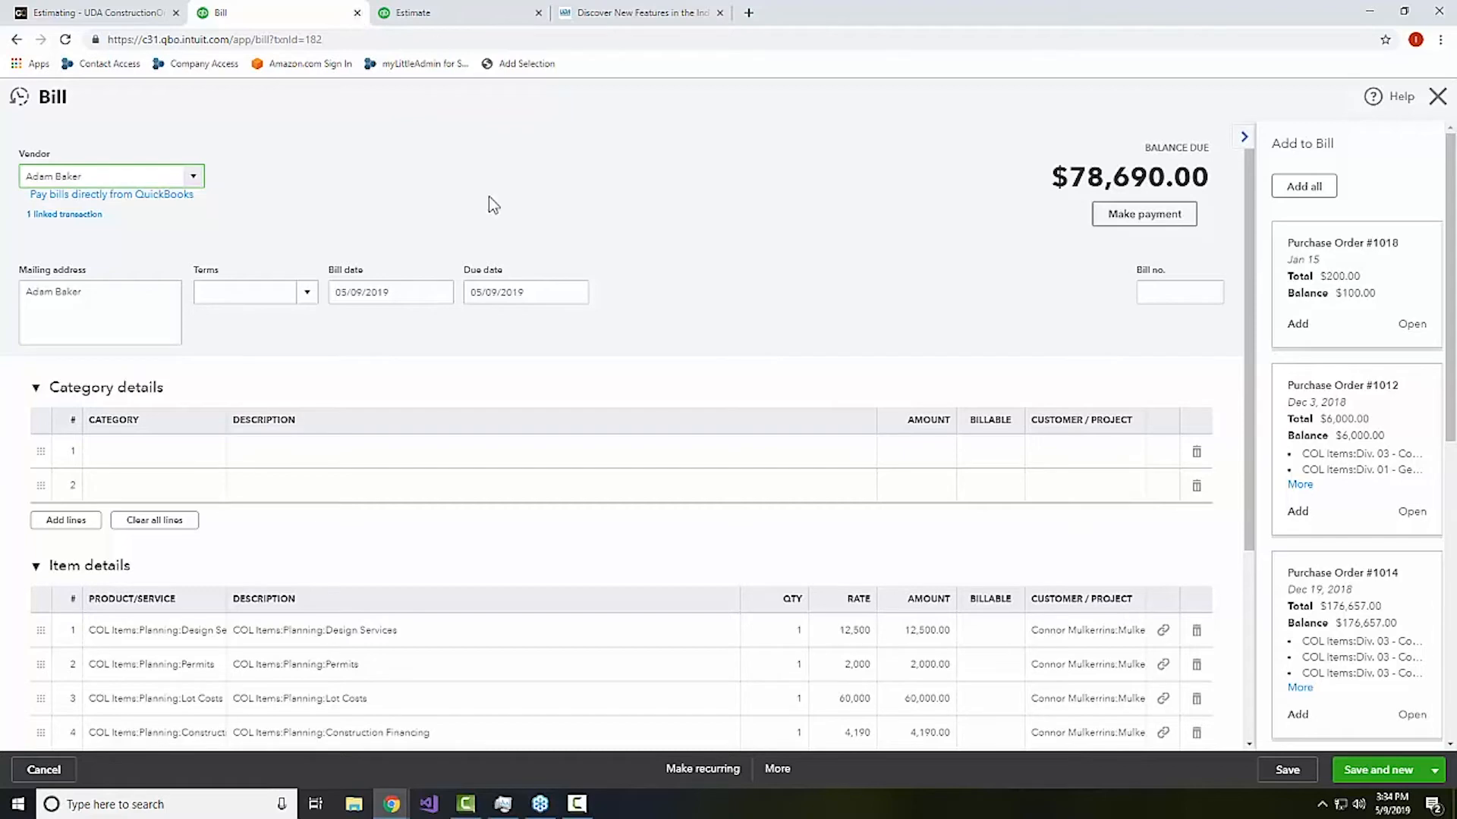
Return to ConstructionOnline and review the vendor choices for a purchase order and the record types that can be sent to QuickBooks.
{"action": "left_click", "coordinate": [135, 15]}
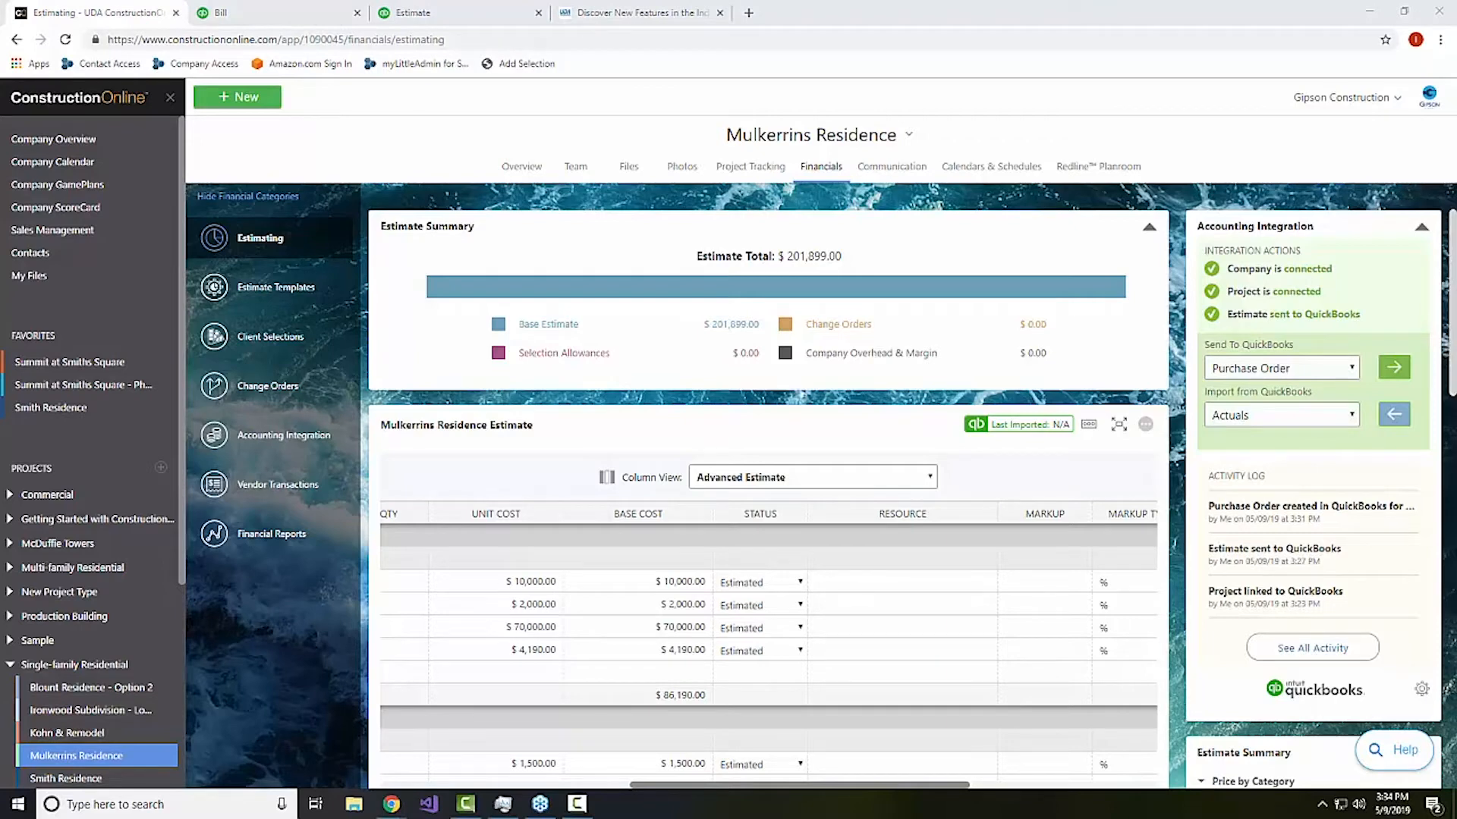
{"action": "left_click", "coordinate": [1389, 370]}
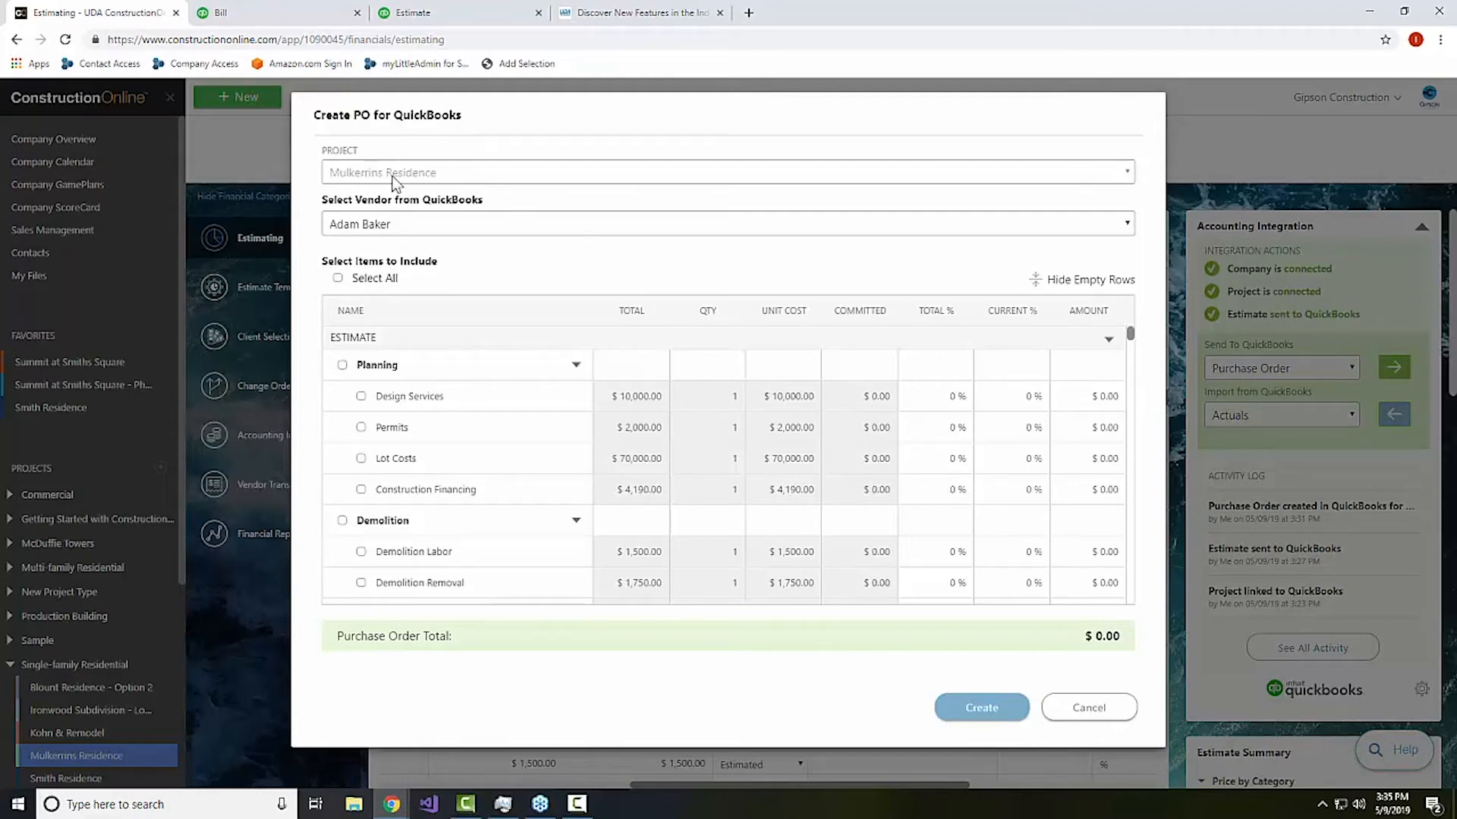
{"action": "left_click", "coordinate": [476, 226]}
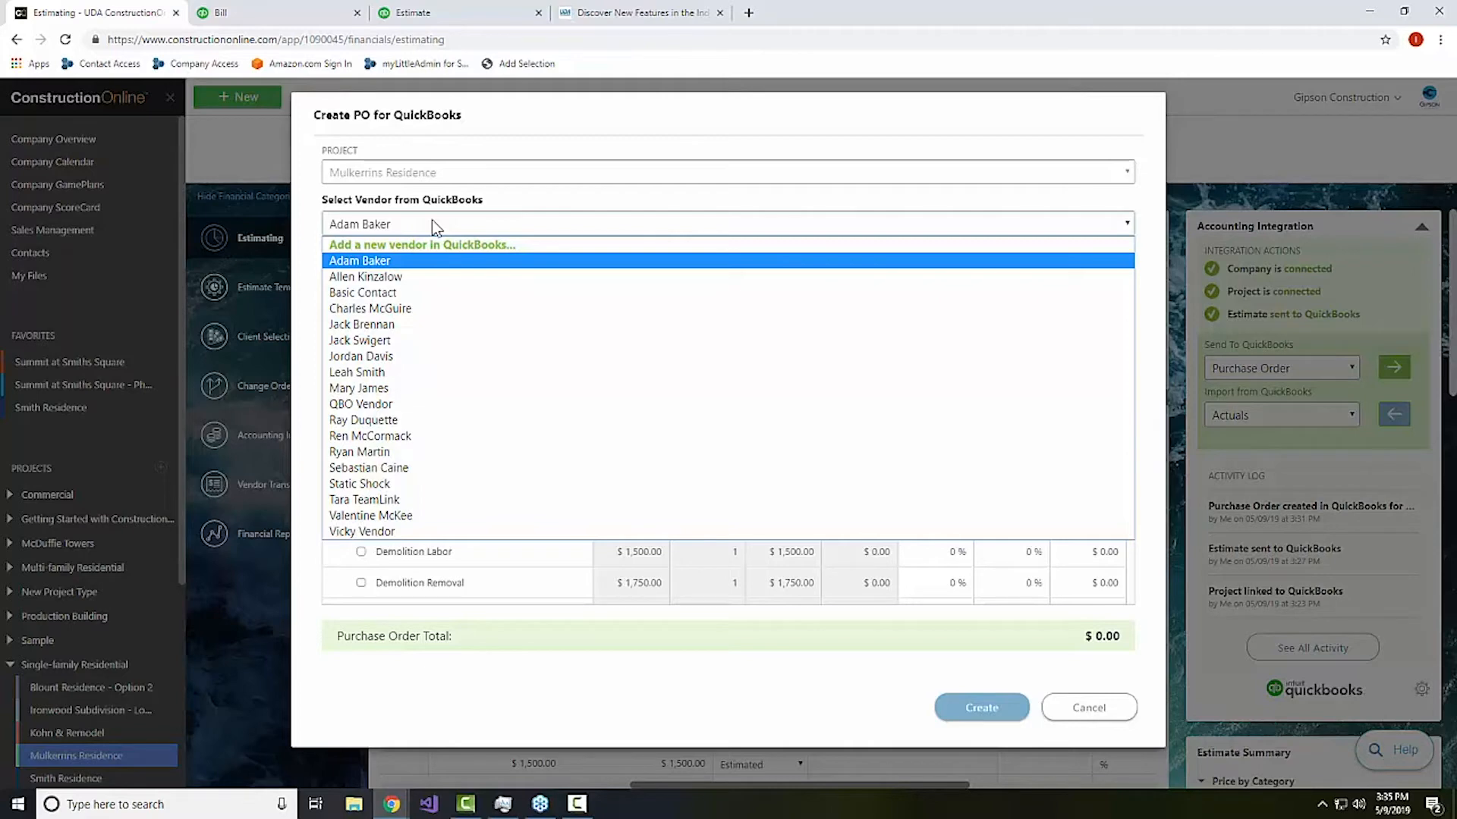
{"action": "left_click", "coordinate": [461, 171]}
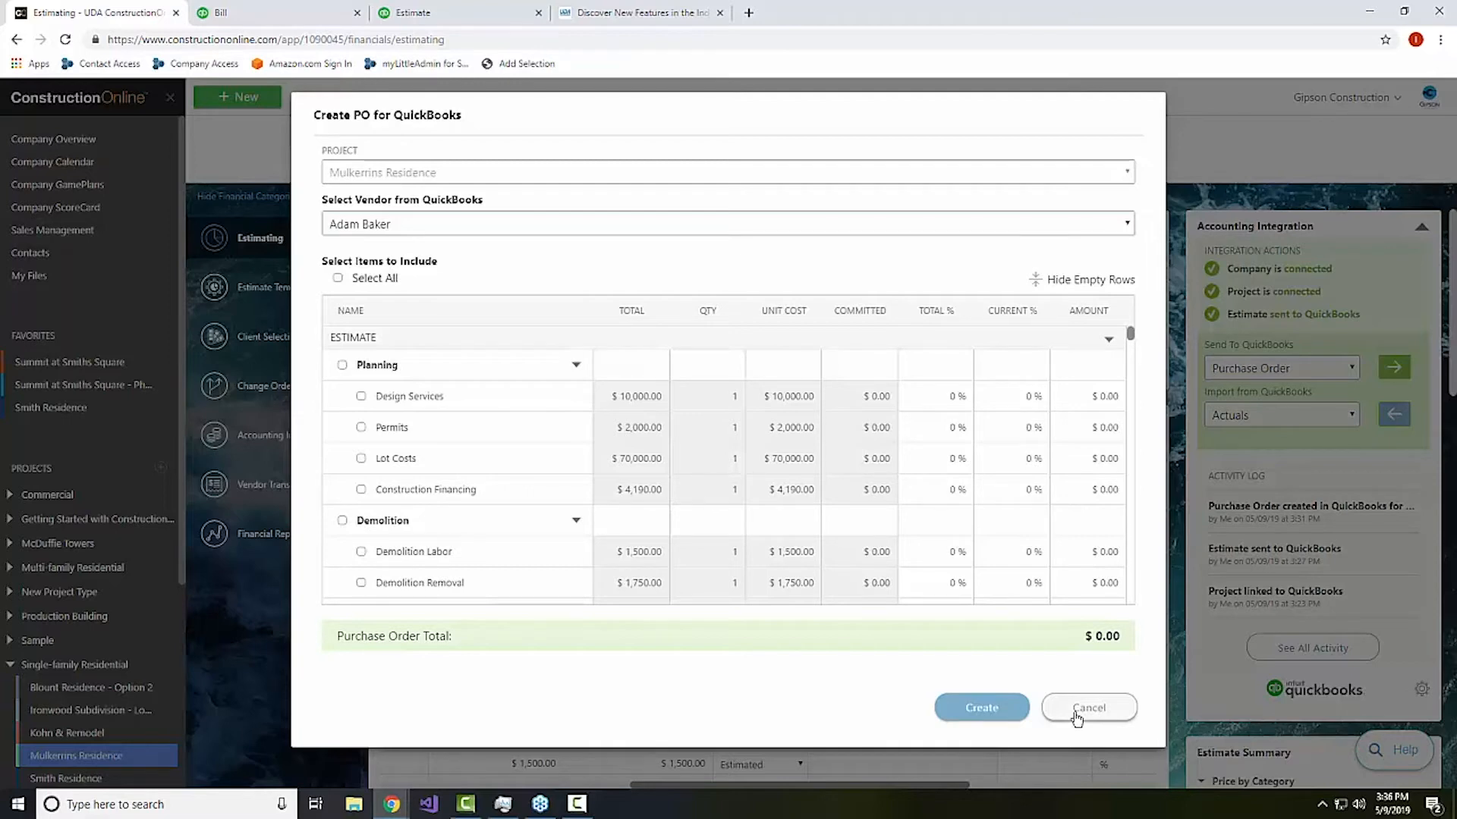
{"action": "left_click", "coordinate": [1077, 713]}
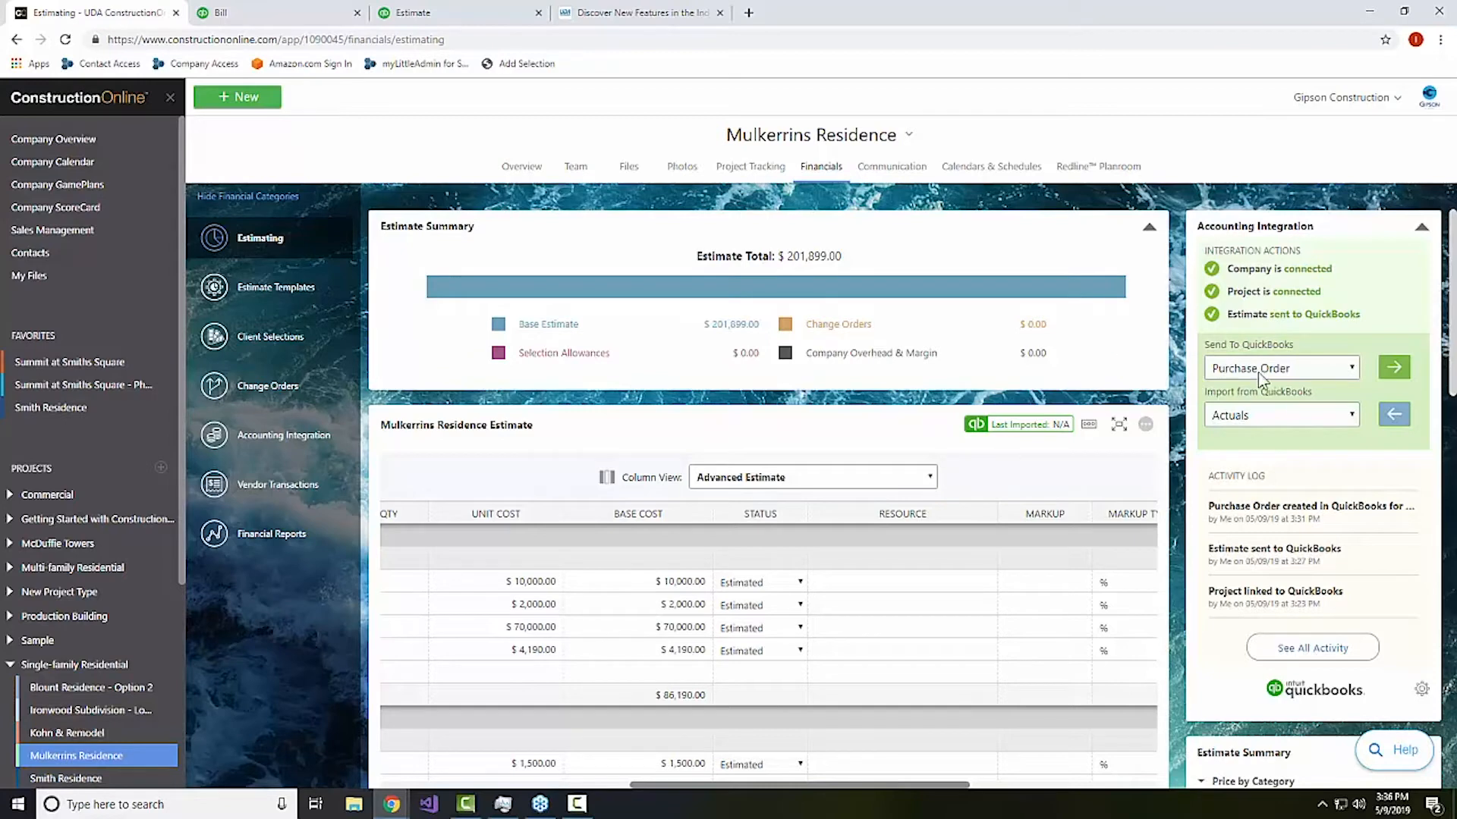
{"action": "left_click", "coordinate": [1295, 372]}
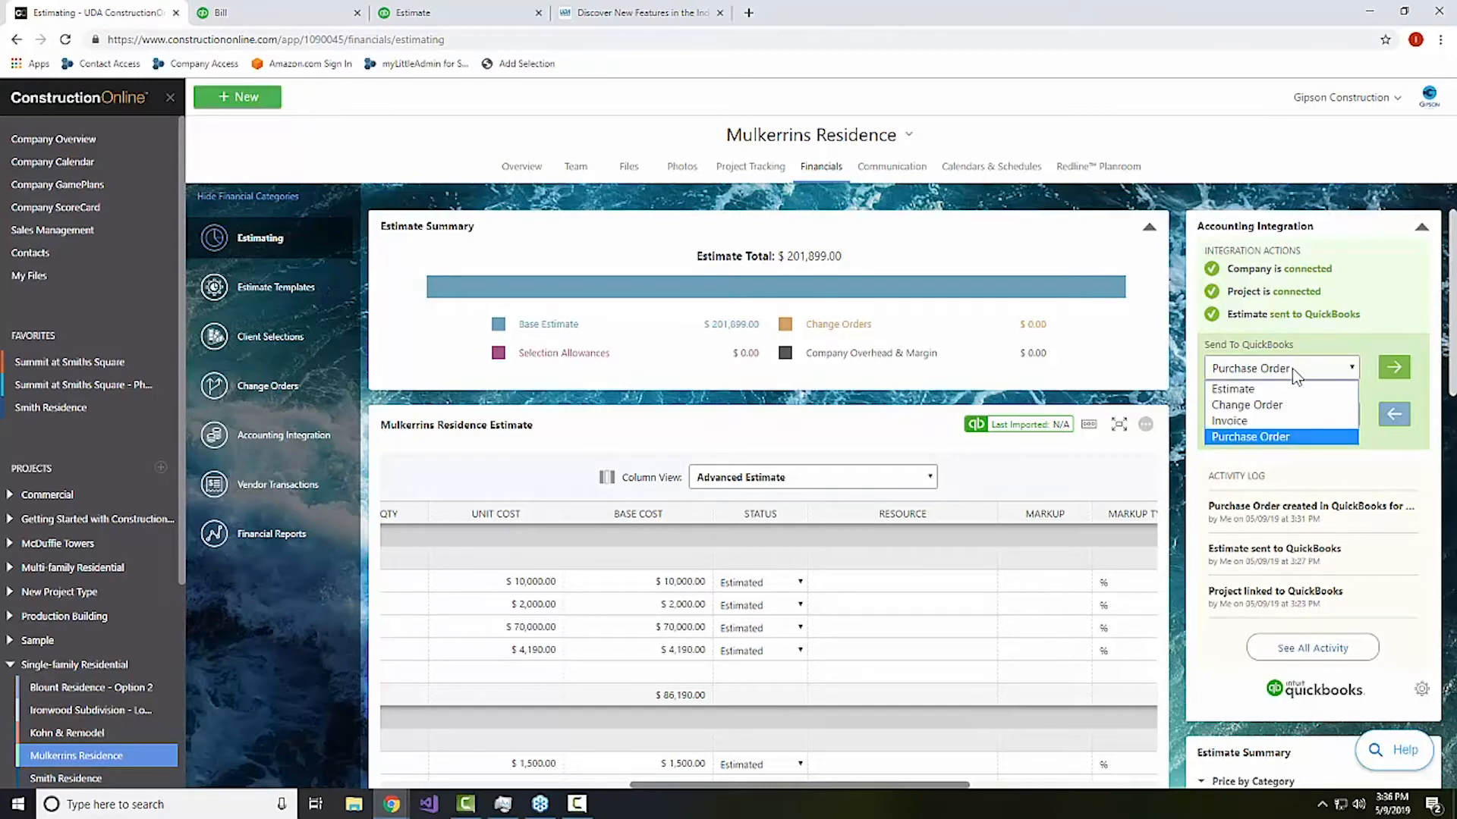
{"action": "left_click", "coordinate": [1412, 464]}
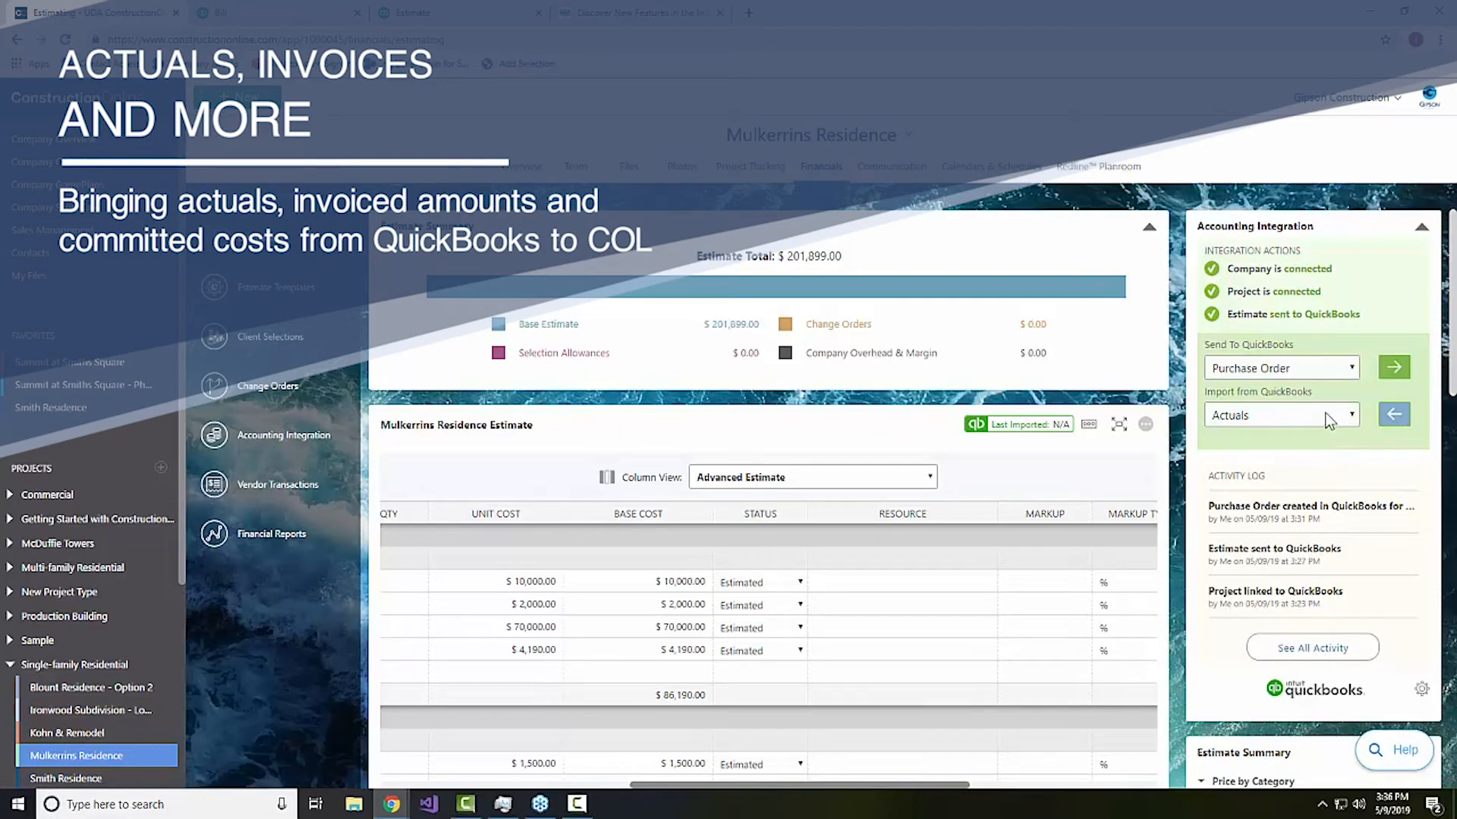
Import actuals from QuickBooks Online, including both bills and expenses with Paid and Unpaid payment status.
{"action": "left_click", "coordinate": [1401, 418]}
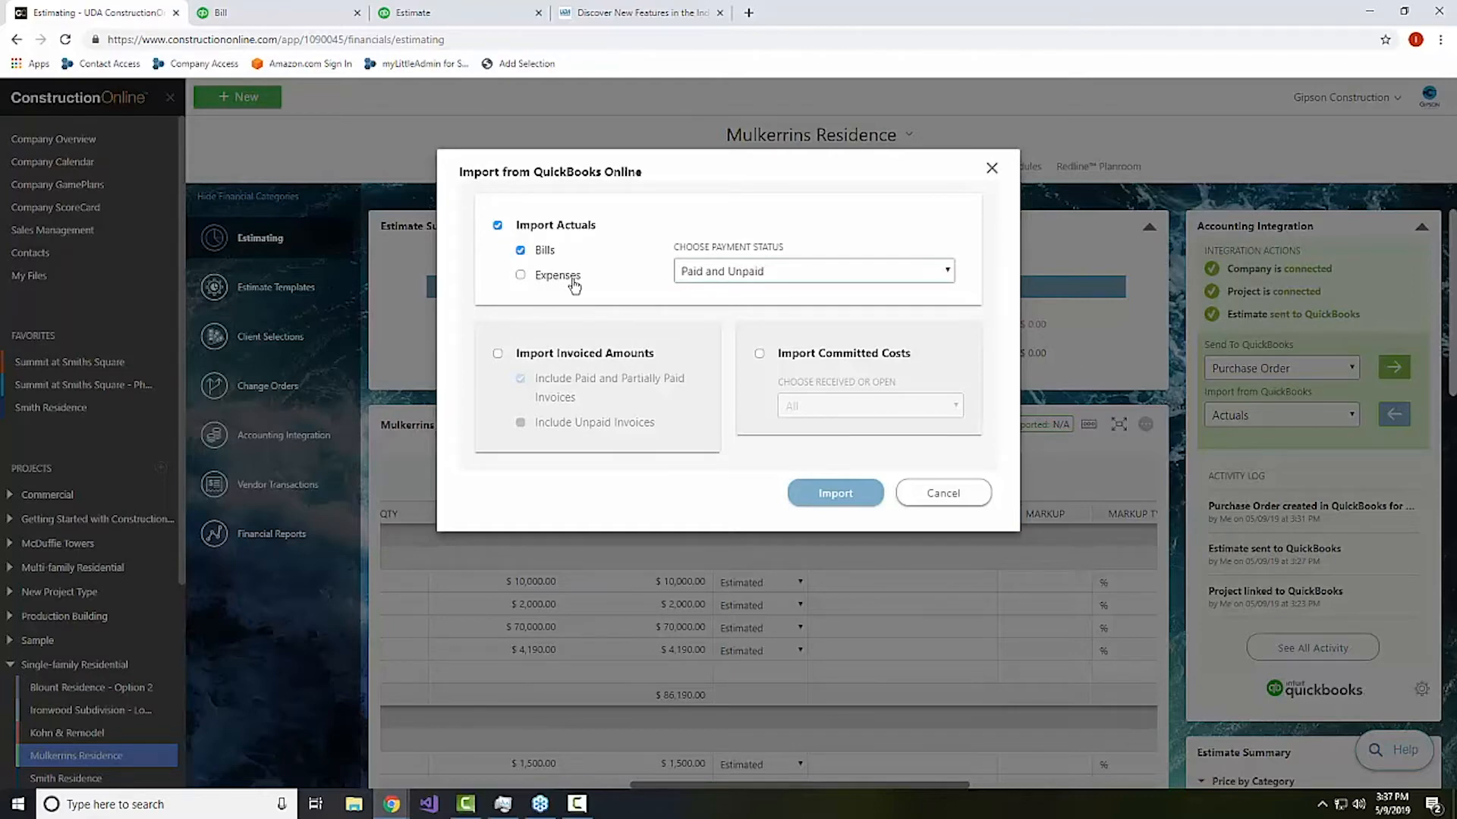
{"action": "left_click", "coordinate": [520, 275]}
{"action": "left_click", "coordinate": [875, 271]}
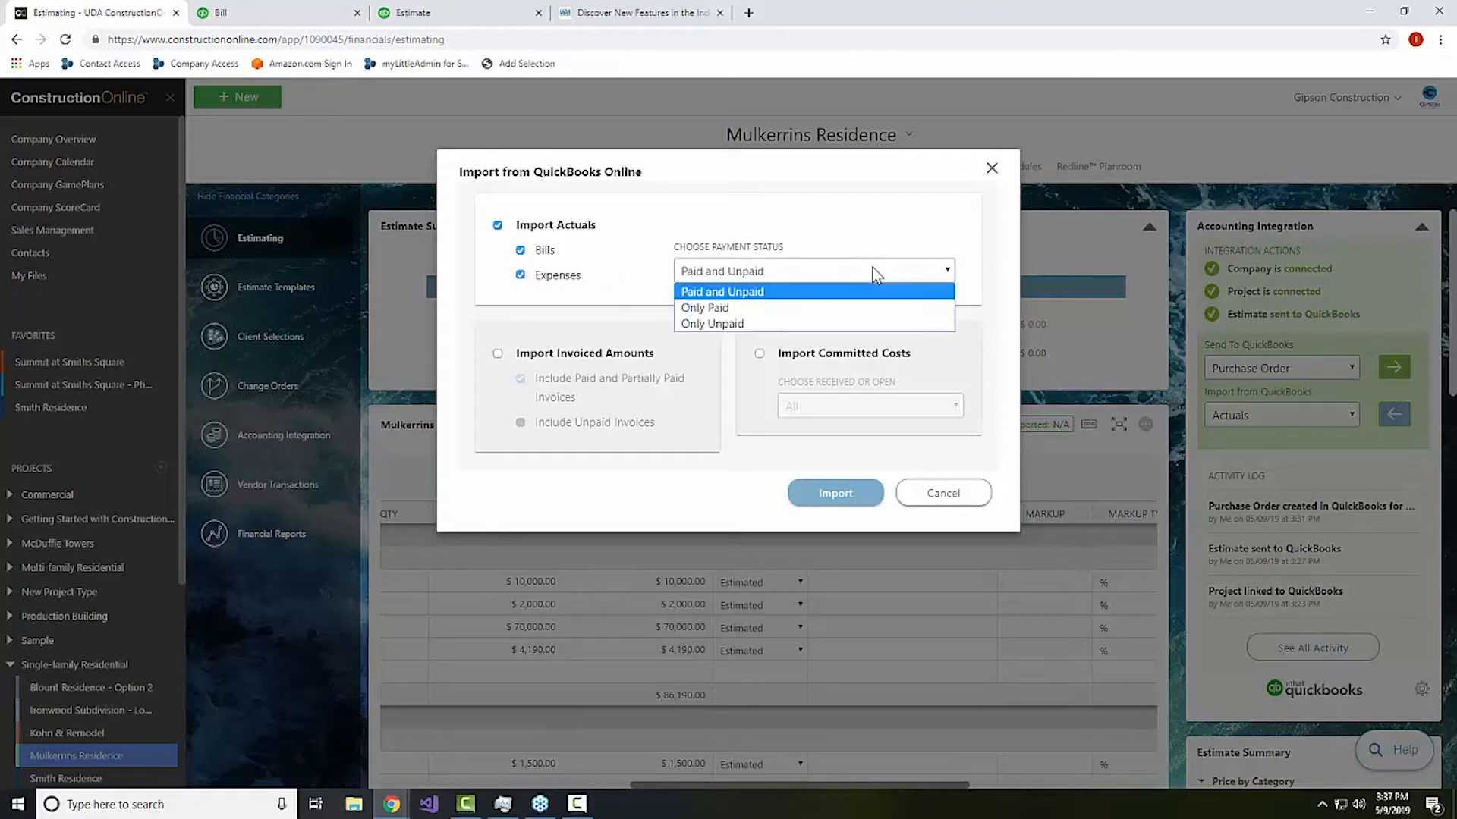
{"action": "left_click", "coordinate": [770, 296]}
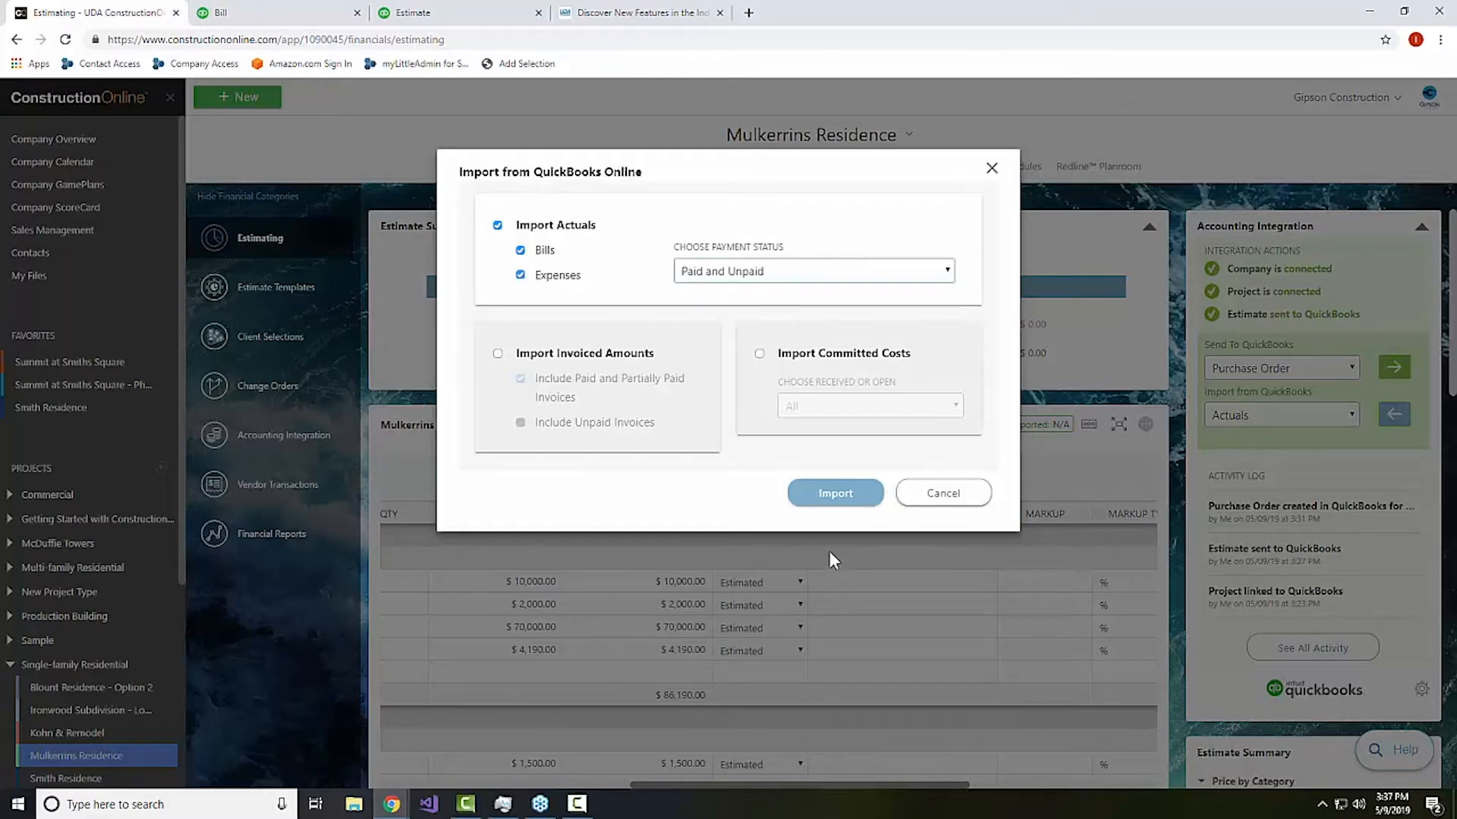
{"action": "left_click", "coordinate": [830, 493]}
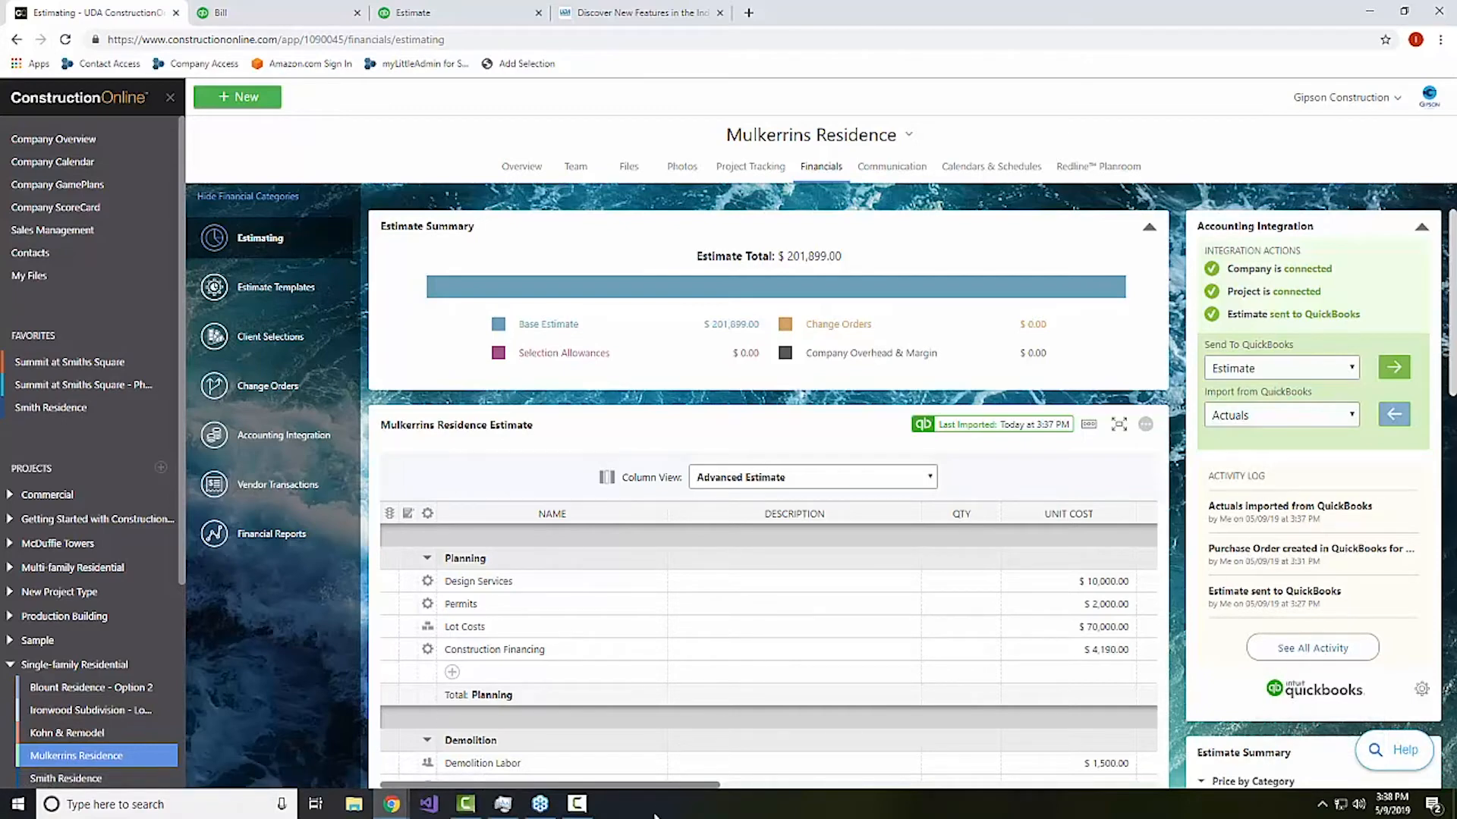
Show the estimate in the Job Costing column view and examine the QuickBooks actuals, remaining amounts and profit for the Planning items.
{"action": "left_click_drag", "start_coordinate": [655, 784], "coordinate": [1095, 794]}
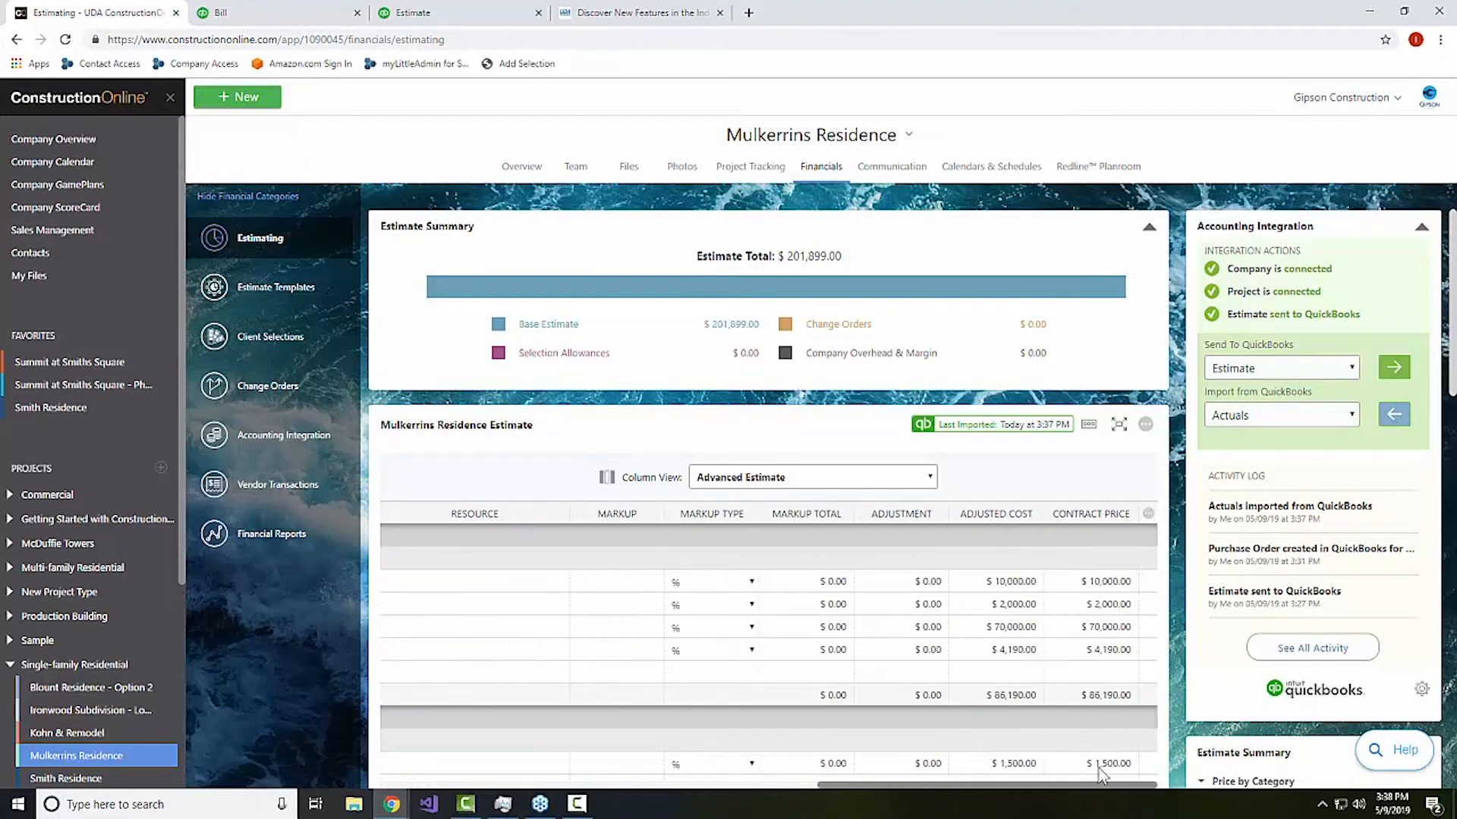
{"action": "left_click", "coordinate": [928, 479]}
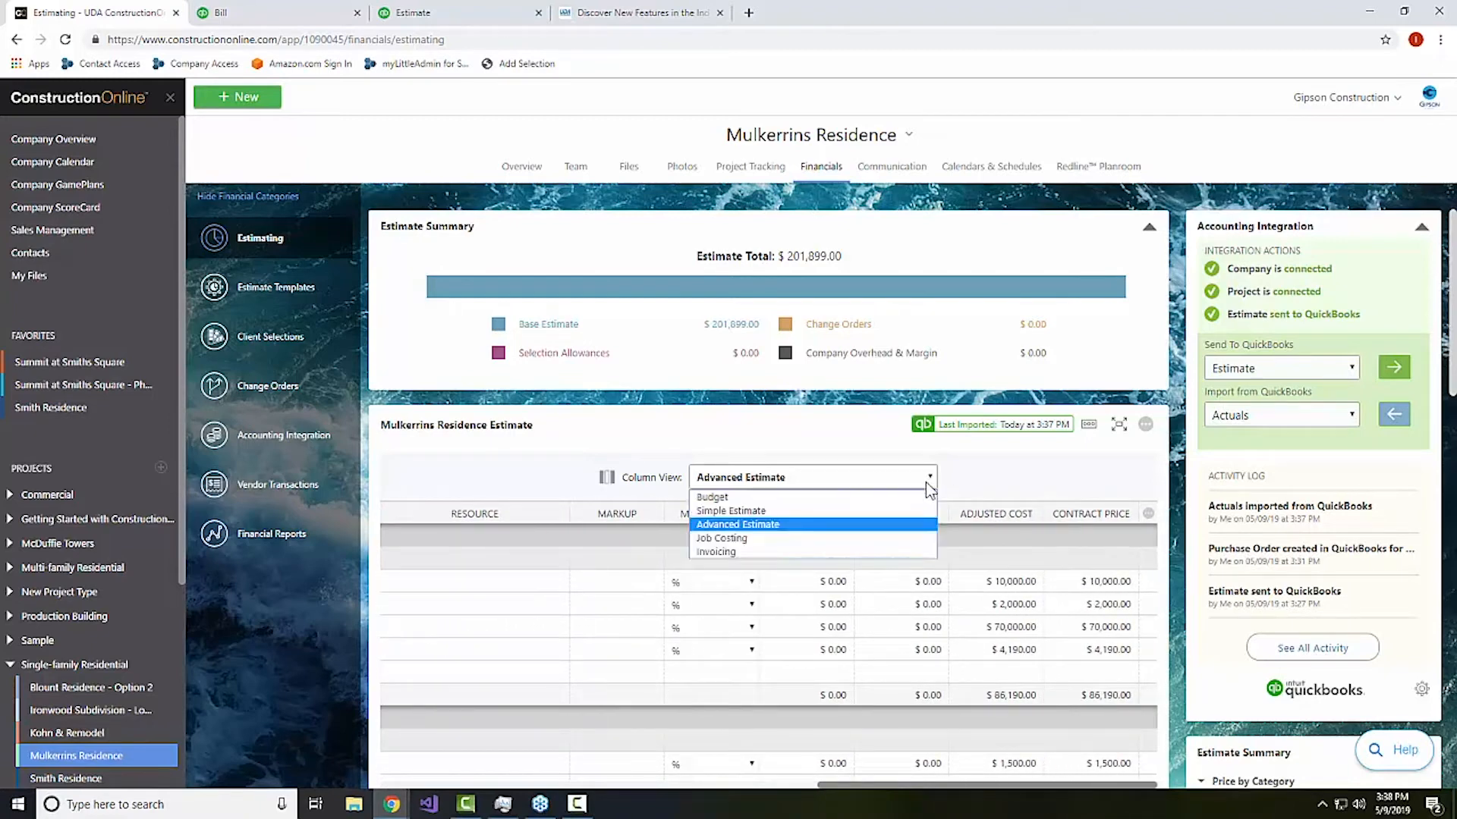
{"action": "left_click", "coordinate": [780, 539]}
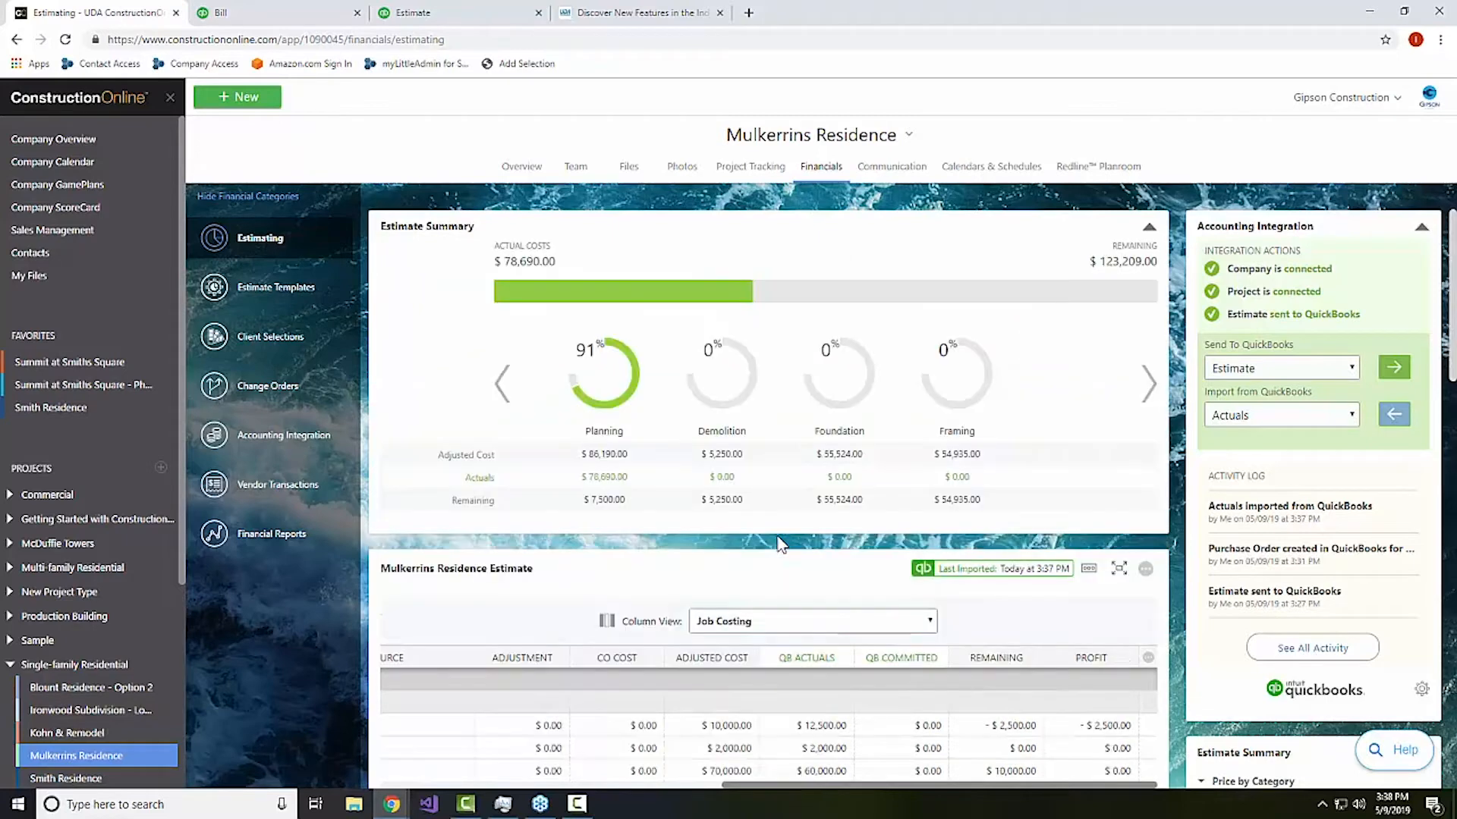
{"action": "scroll", "coordinate": [948, 700], "scroll_direction": "down", "scroll_amount": 2}
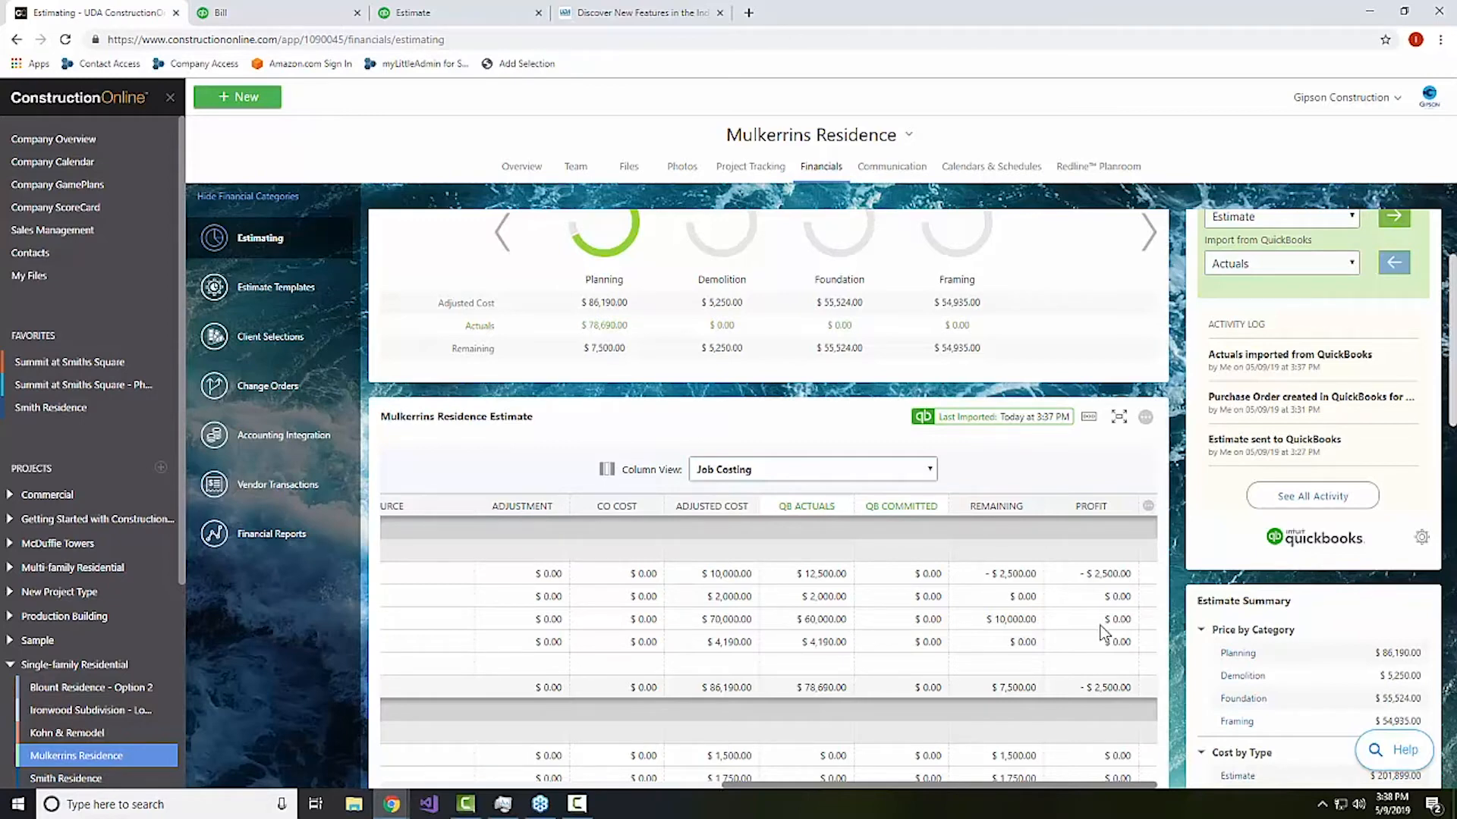
{"action": "scroll", "coordinate": [1041, 604], "scroll_direction": "down", "scroll_amount": 2}
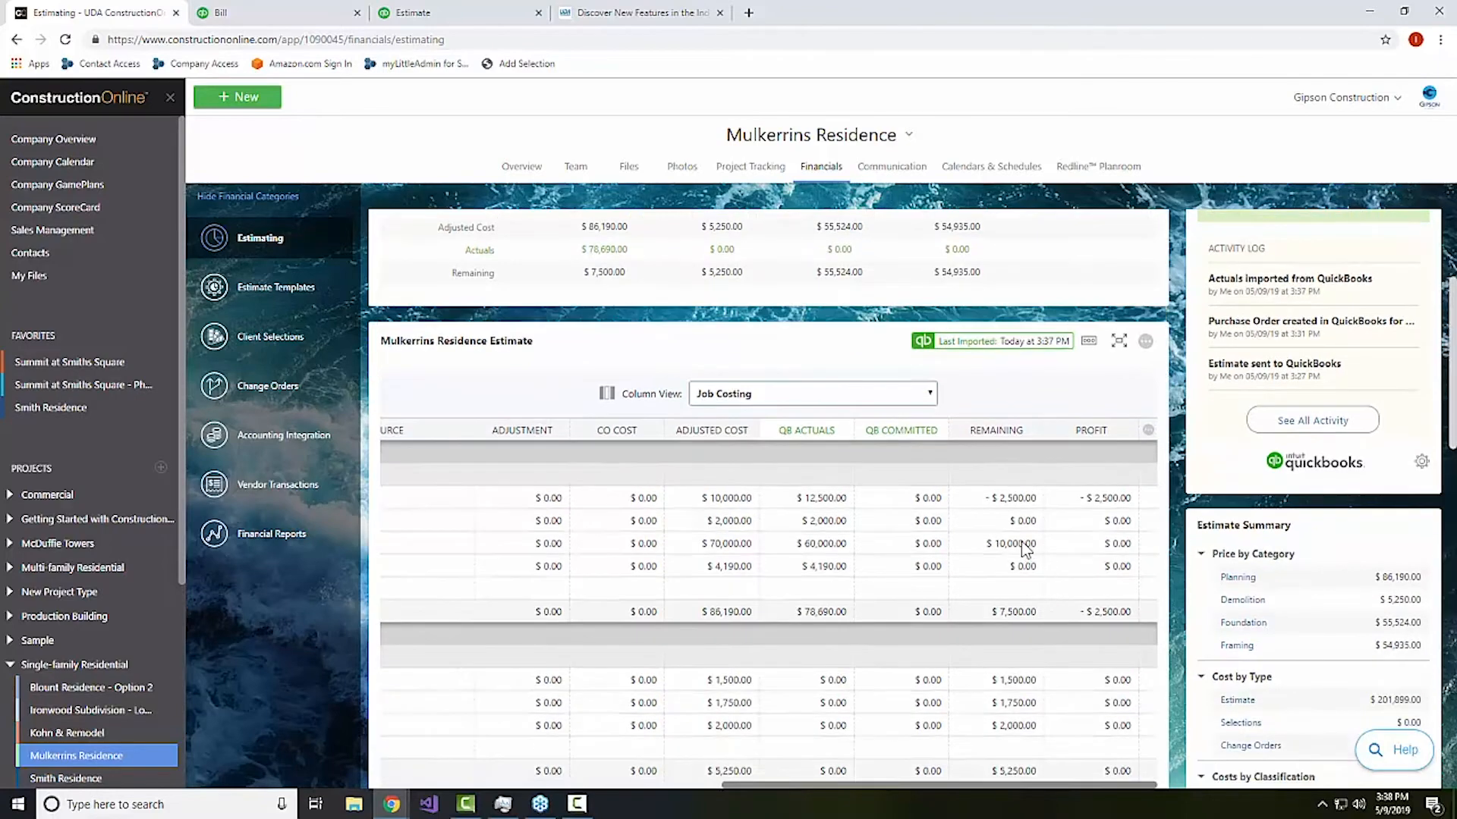
Review the remaining and profit columns for the estimate's categories and check the estimate summary.
{"action": "scroll", "coordinate": [1023, 562], "scroll_direction": "down", "scroll_amount": 1}
{"action": "scroll", "coordinate": [1023, 563], "scroll_direction": "down", "scroll_amount": 1}
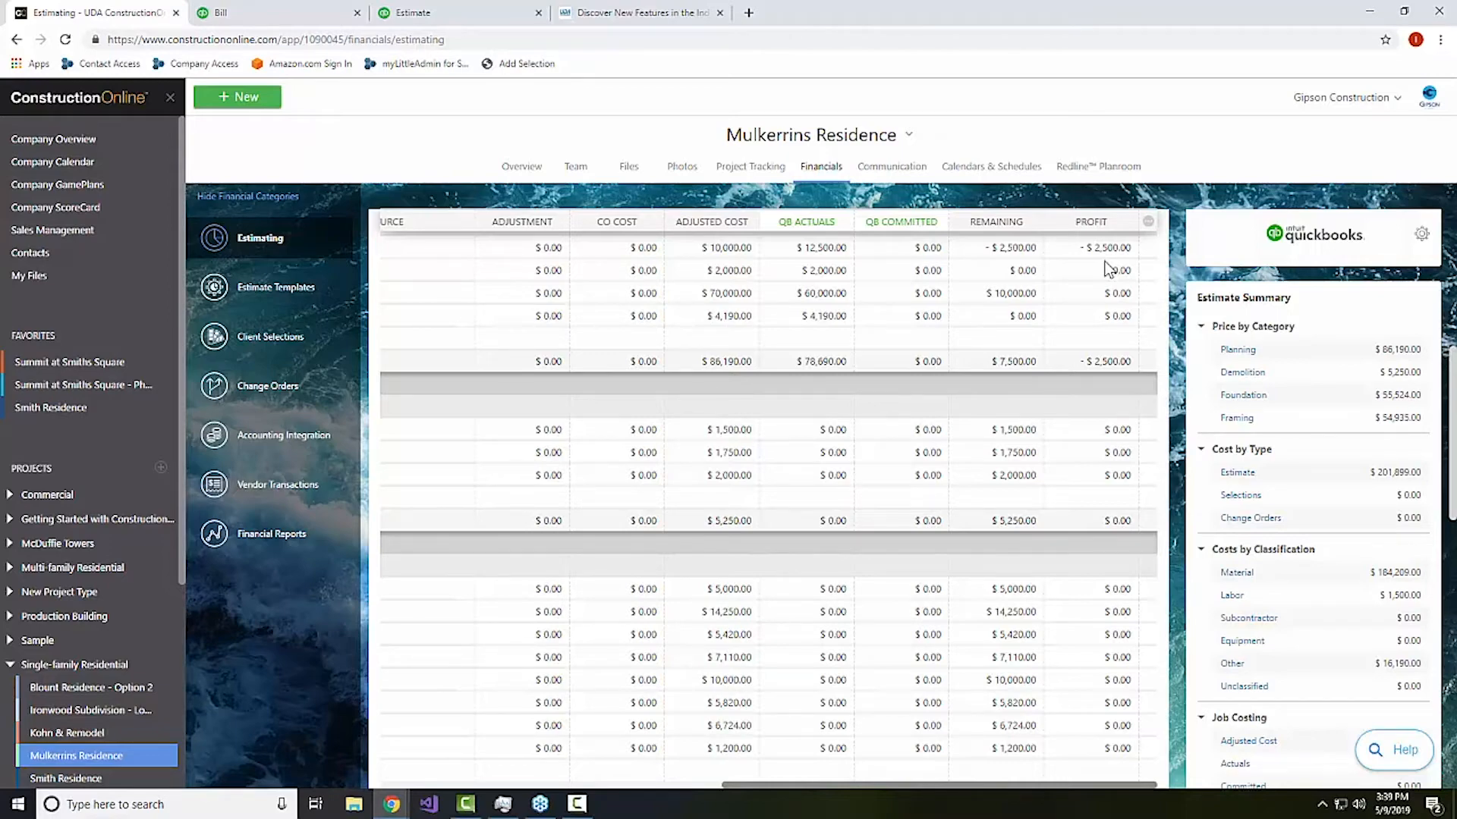
{"action": "scroll", "coordinate": [1109, 269], "scroll_direction": "up", "scroll_amount": 5}
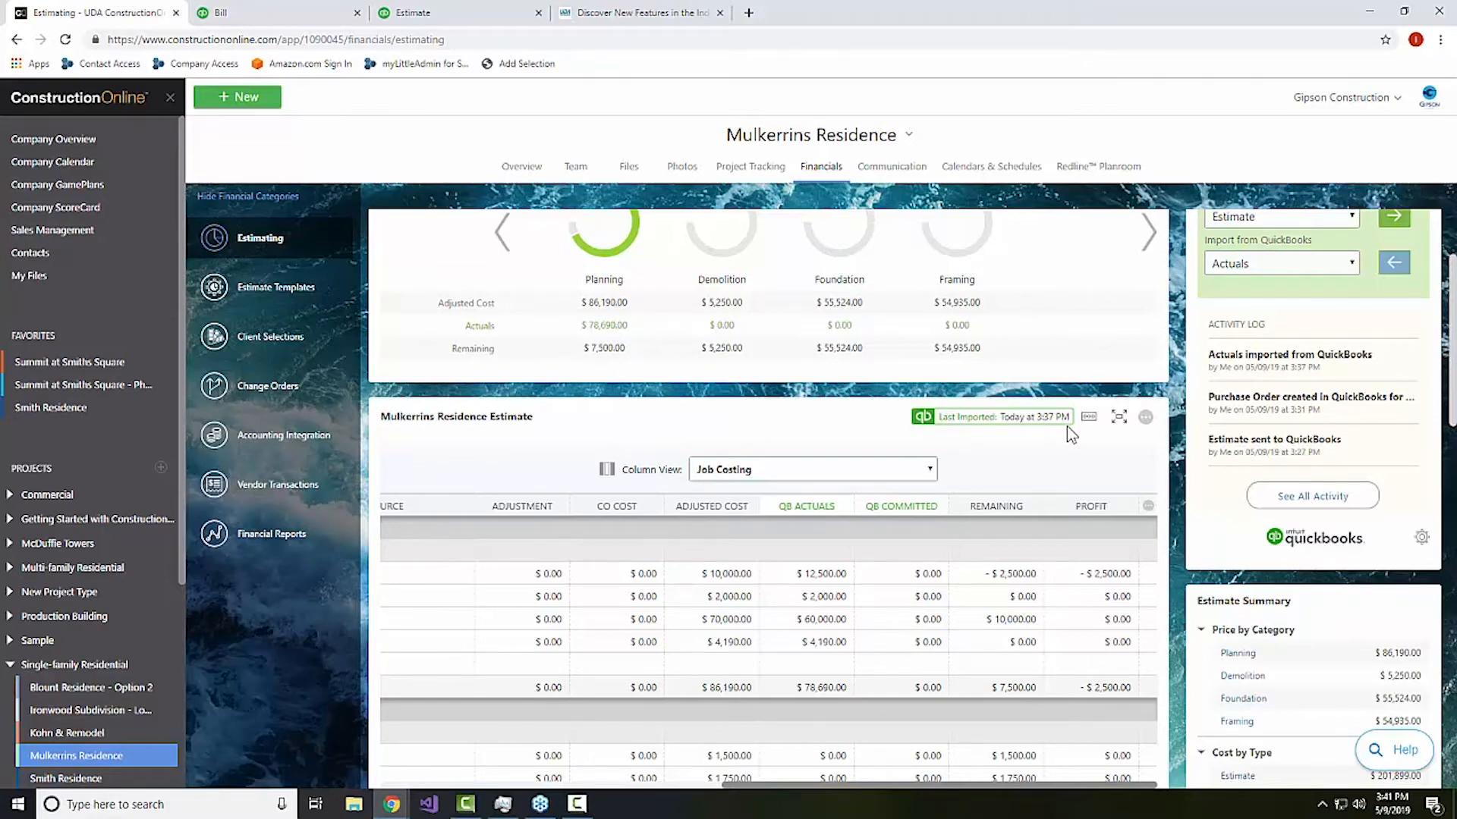
{"action": "scroll", "coordinate": [1067, 425], "scroll_direction": "up", "scroll_amount": 2}
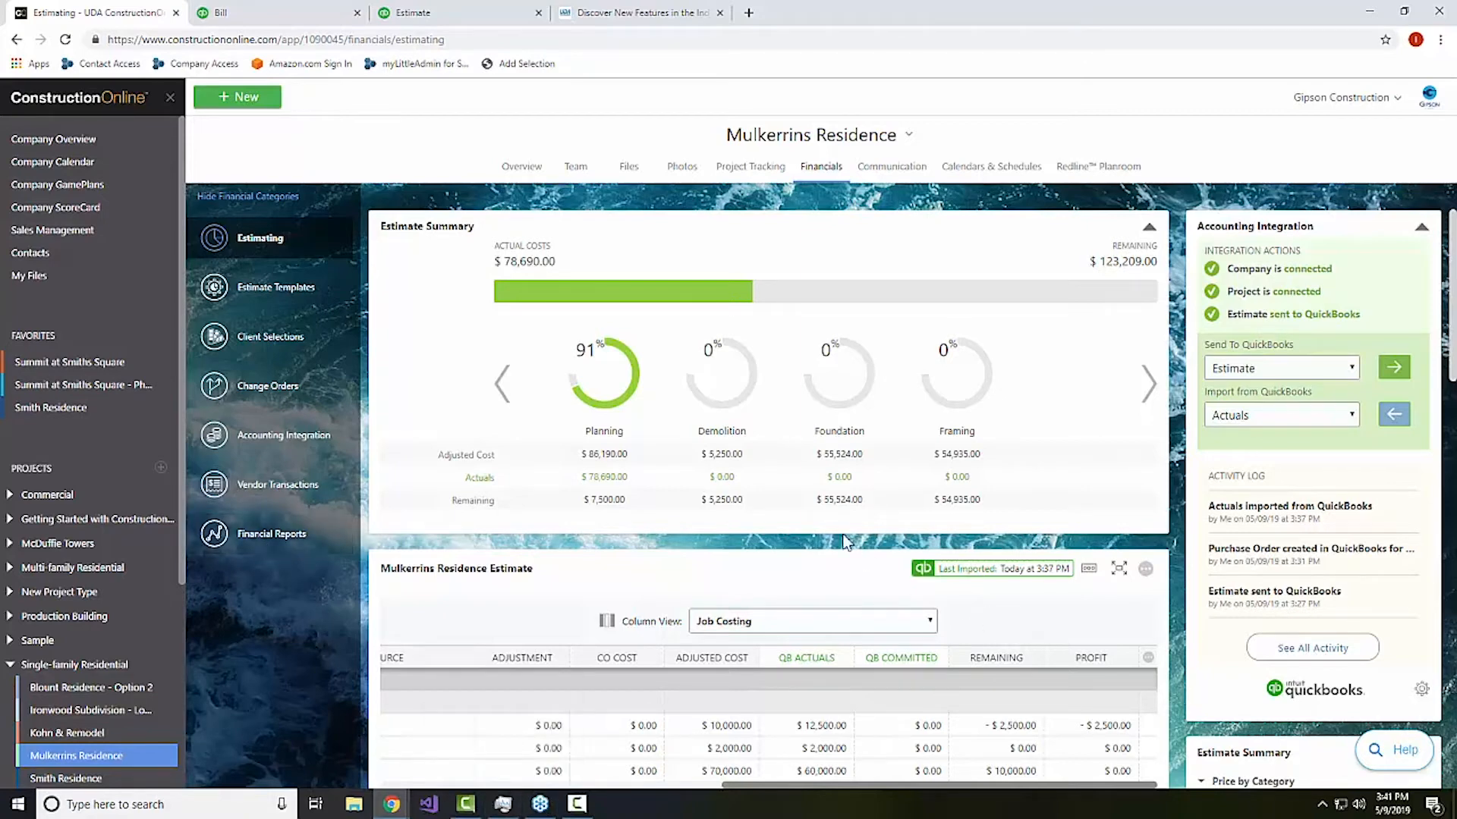
Browse the project's estimating reports, including Estimate vs. Actual, Estimate vs. Invoiced, Committed vs. Actual and Over Budget.
{"action": "left_click", "coordinate": [293, 533]}
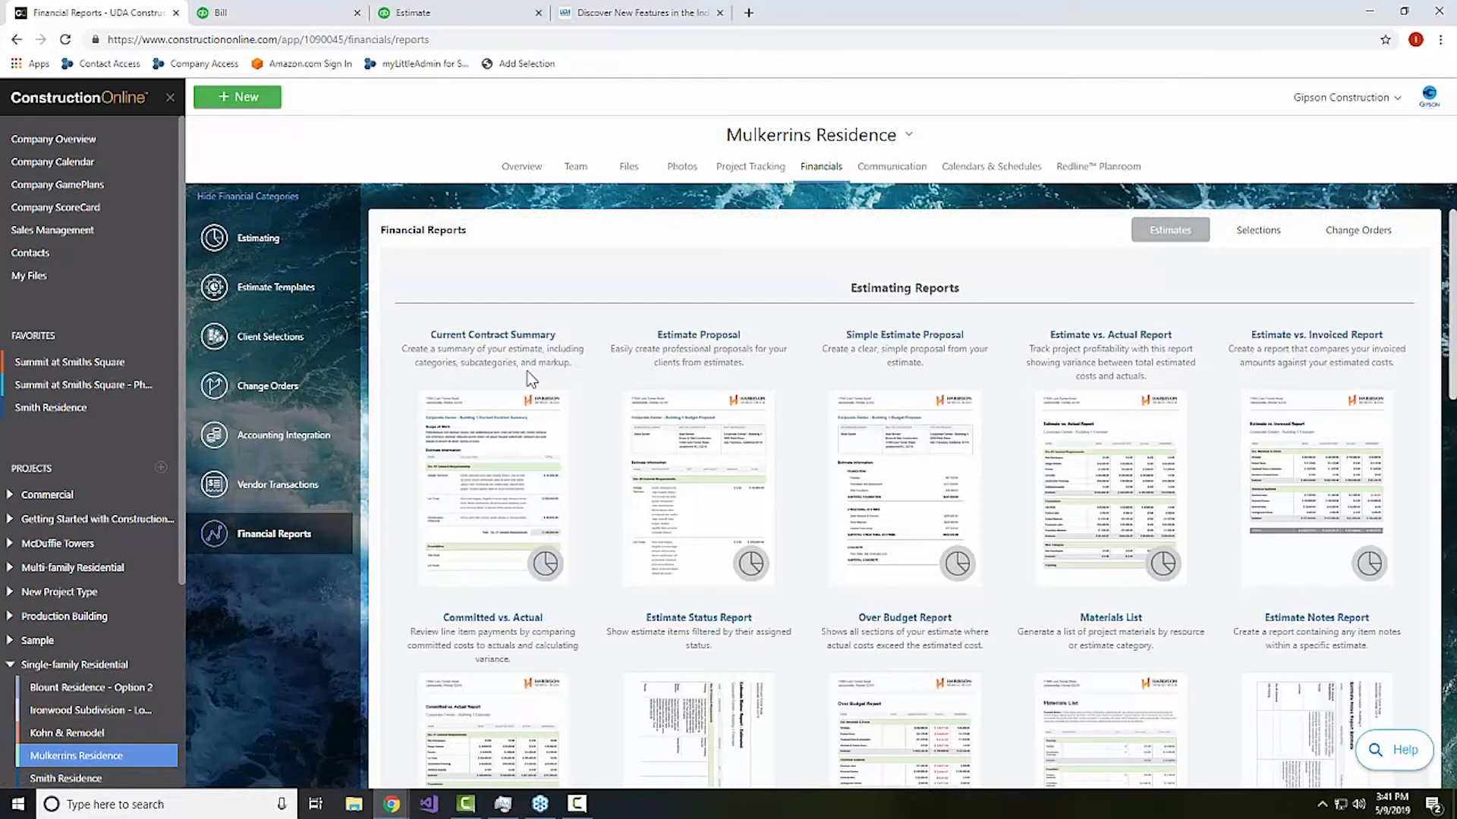
{"action": "scroll", "coordinate": [913, 550], "scroll_direction": "down", "scroll_amount": 1}
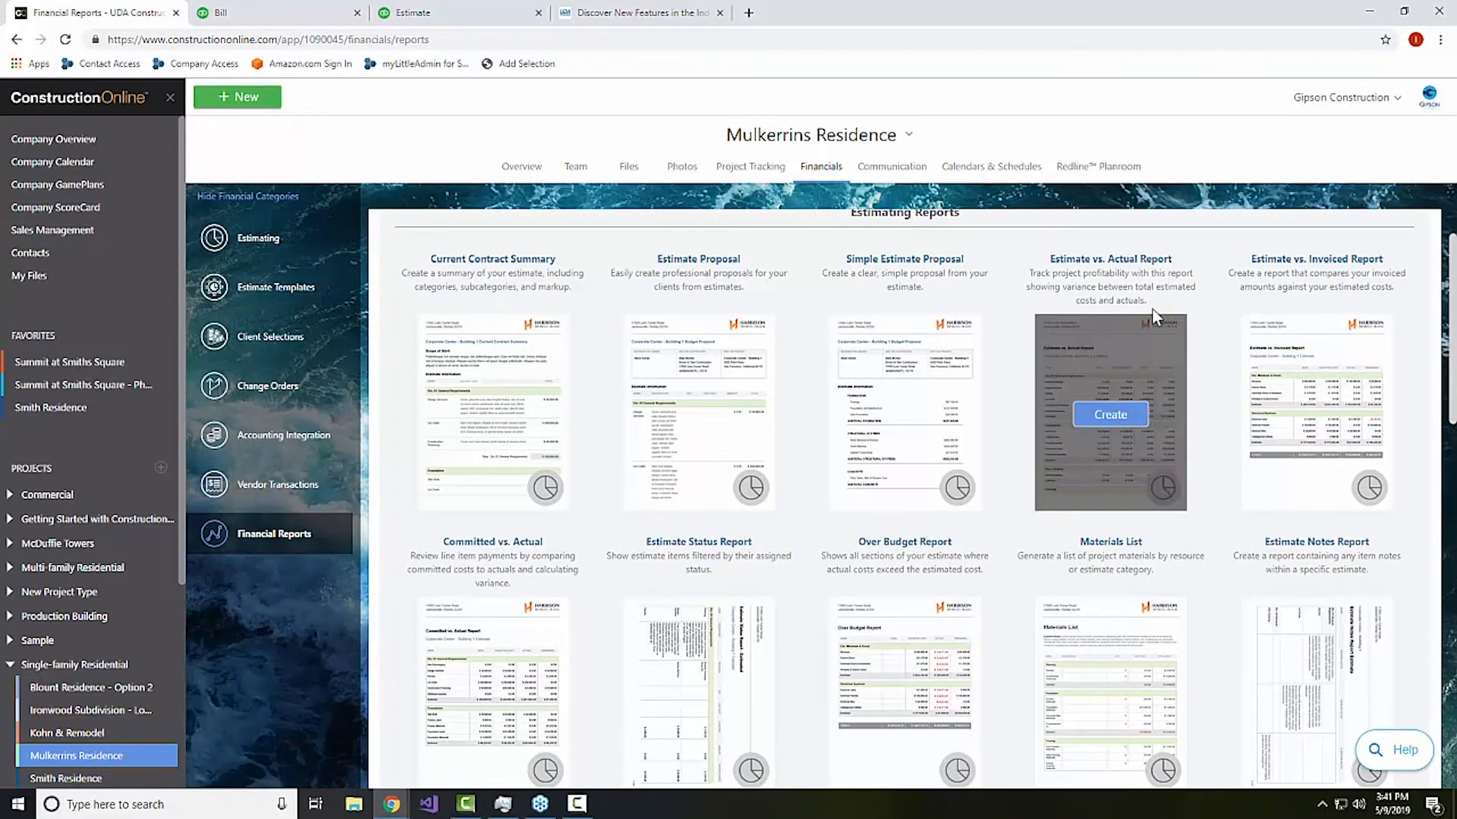
{"action": "mouse_move", "coordinate": [1329, 420]}
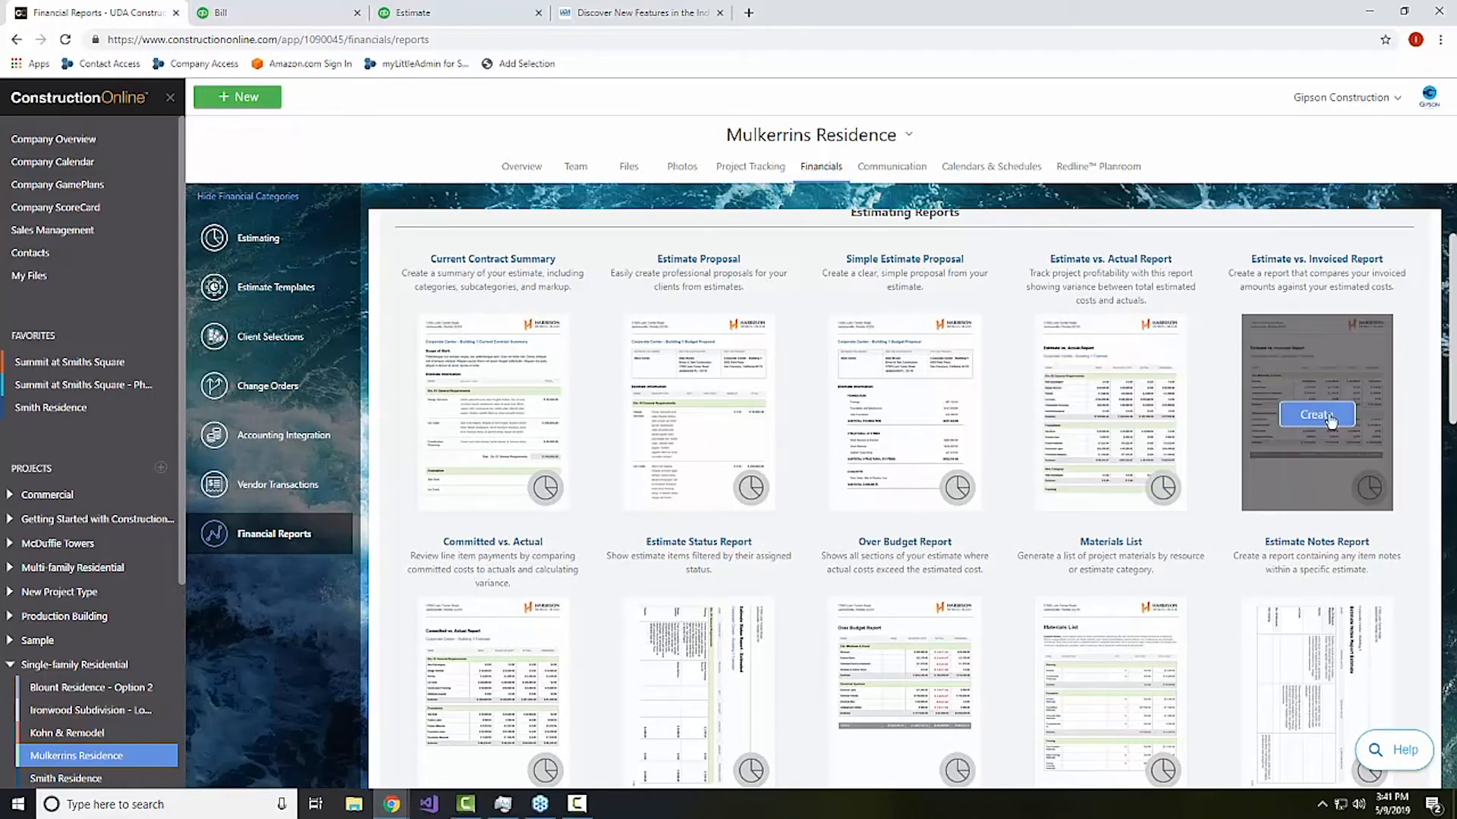
{"action": "scroll", "coordinate": [1316, 431], "scroll_direction": "down", "scroll_amount": 2}
{"action": "mouse_move", "coordinate": [539, 478]}
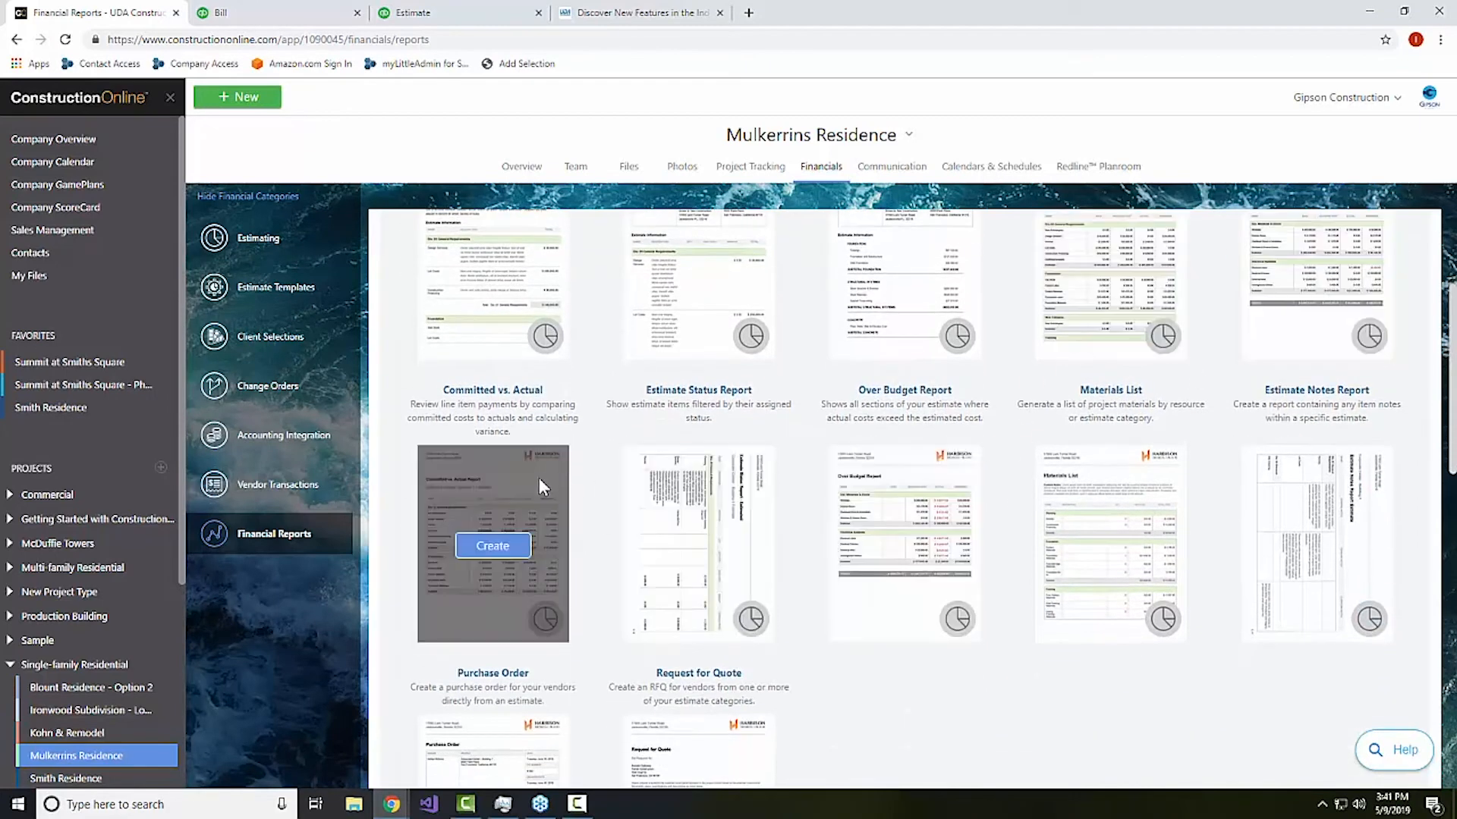
{"action": "mouse_move", "coordinate": [927, 526]}
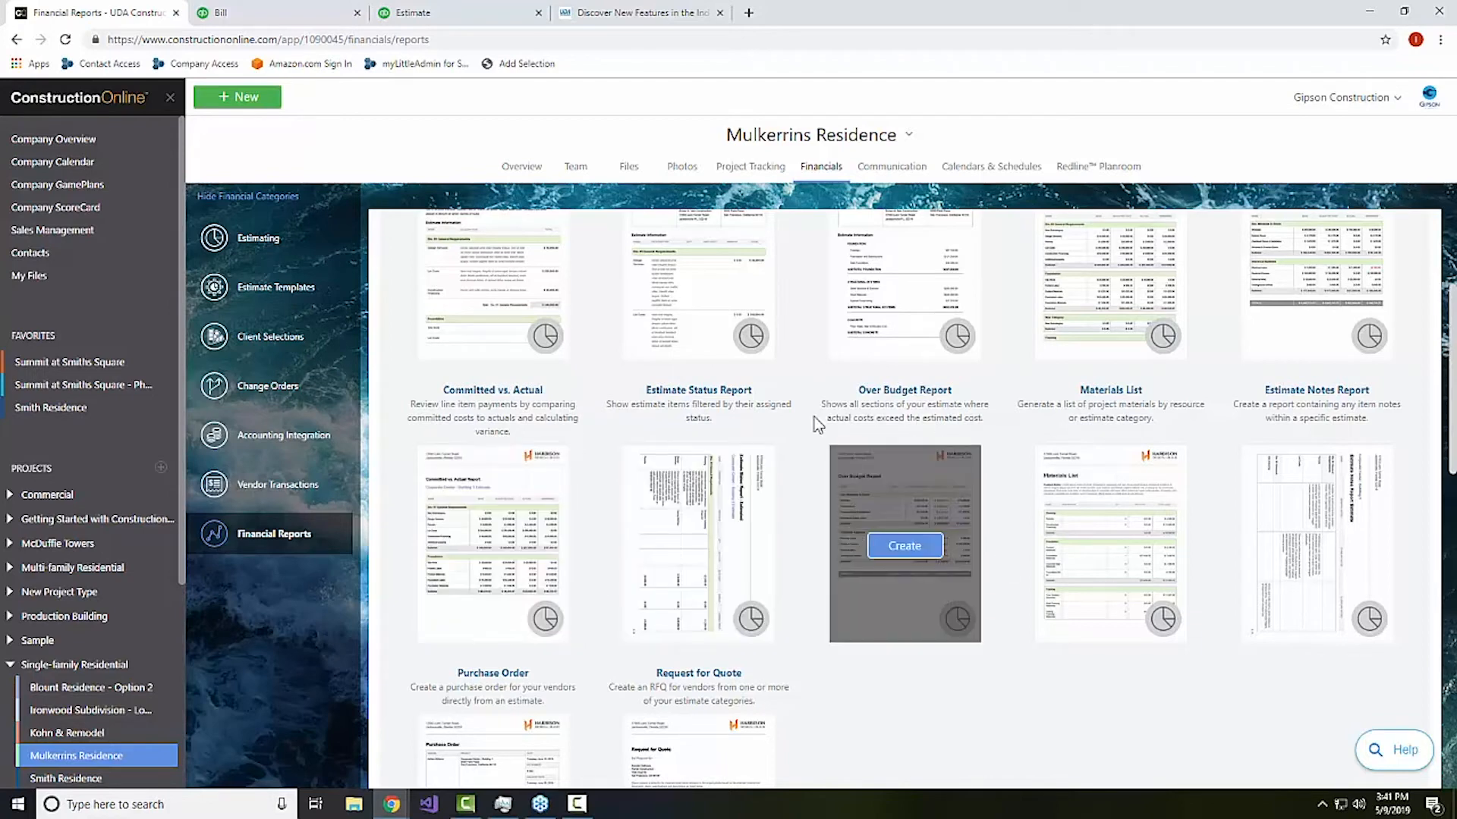
Return to the project's estimate and compare its Invoicing column view with the Job Costing view.
{"action": "left_click", "coordinate": [271, 237]}
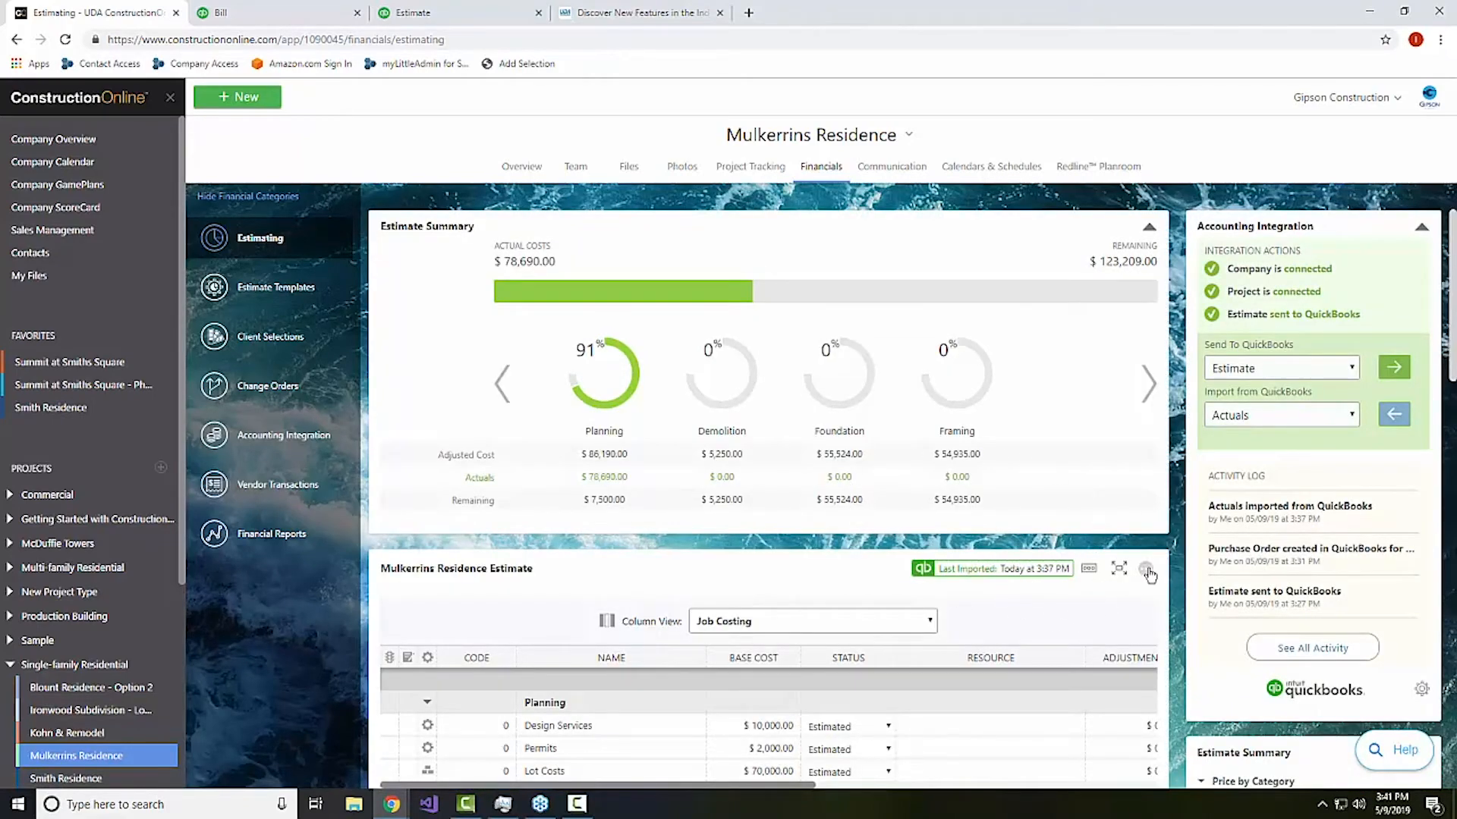
{"action": "scroll", "coordinate": [1149, 575], "scroll_direction": "down", "scroll_amount": 1}
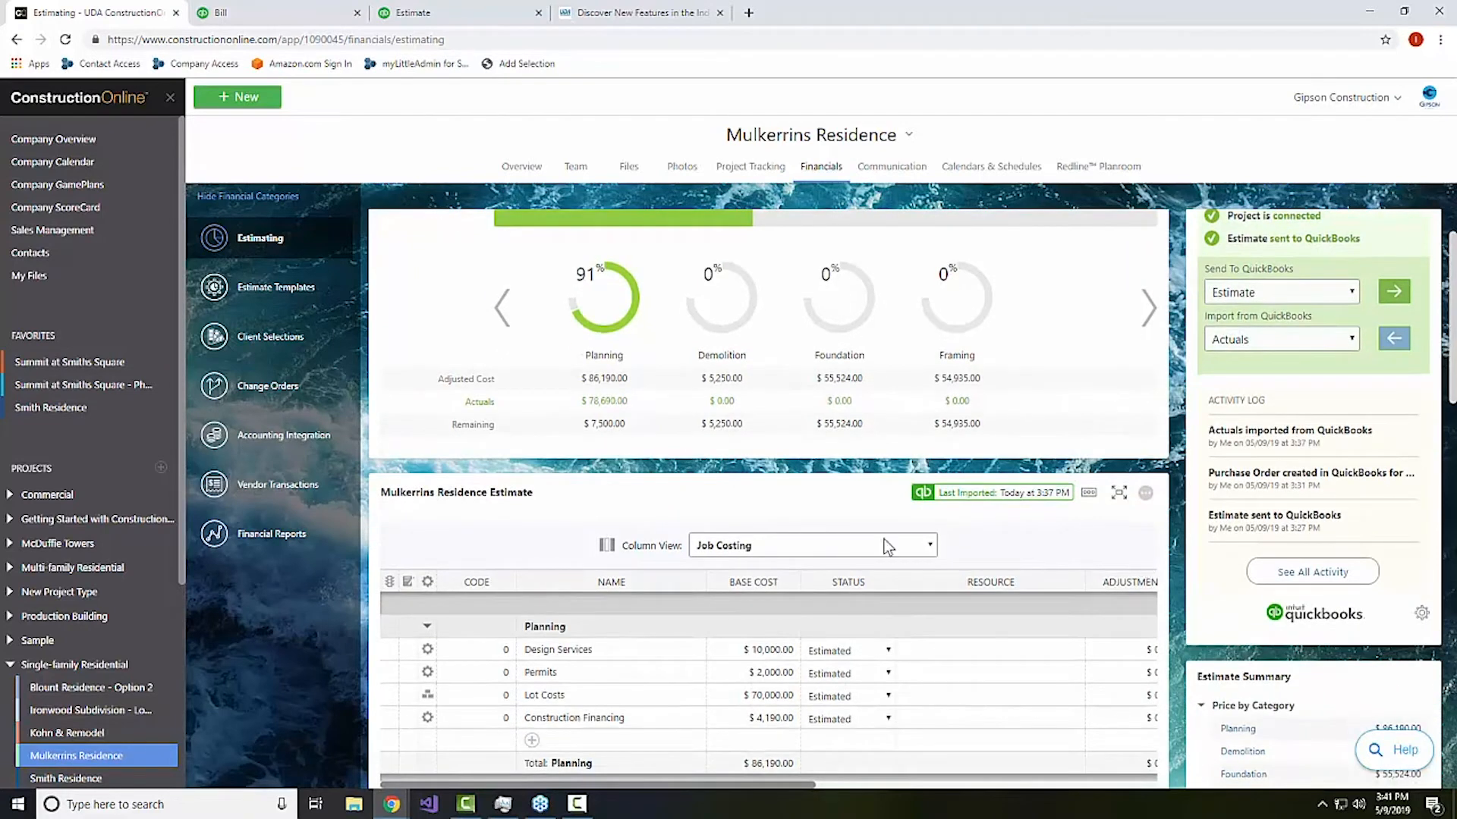
{"action": "left_click", "coordinate": [840, 550]}
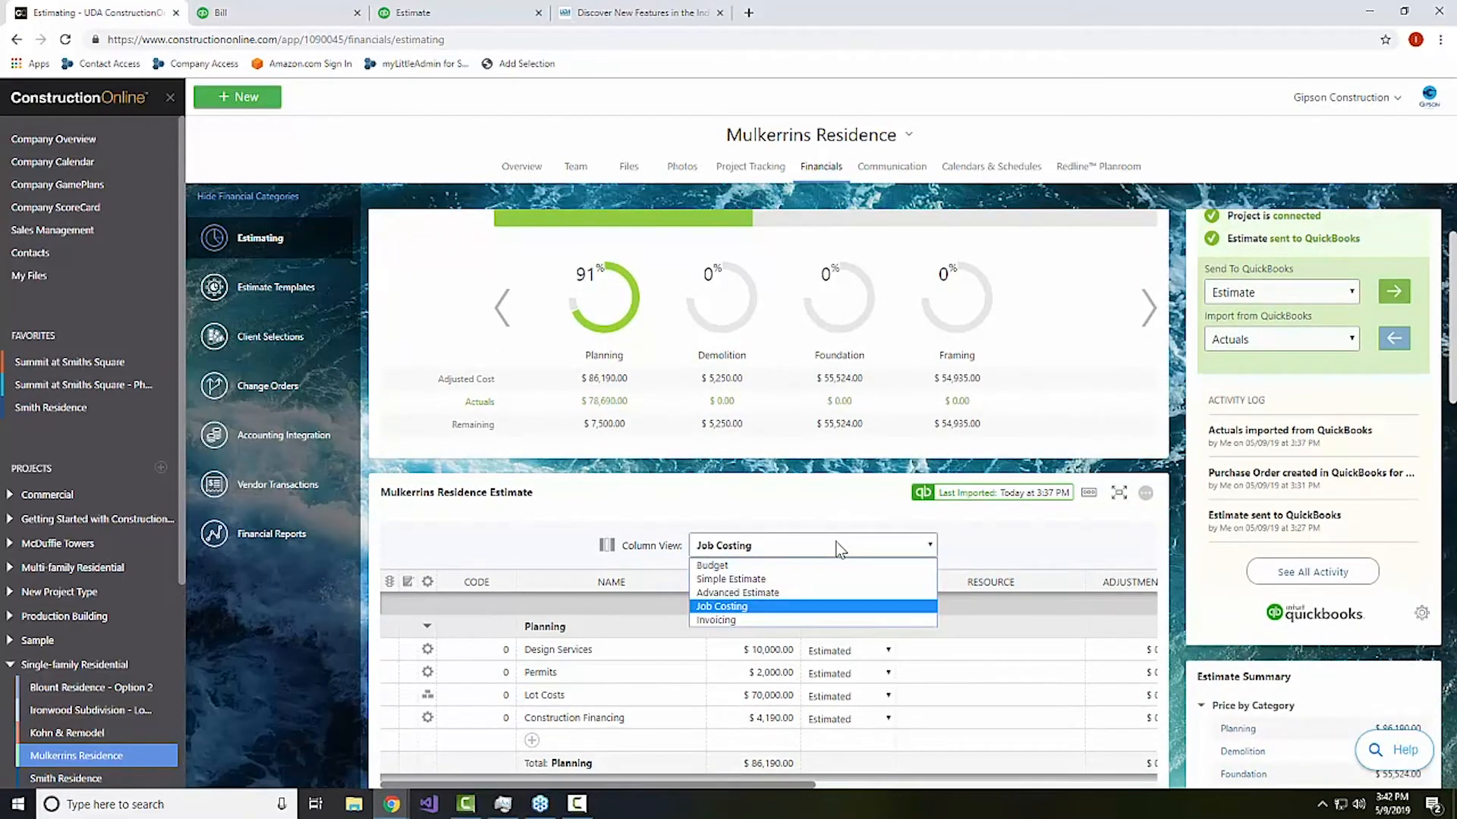
{"action": "left_click", "coordinate": [789, 622]}
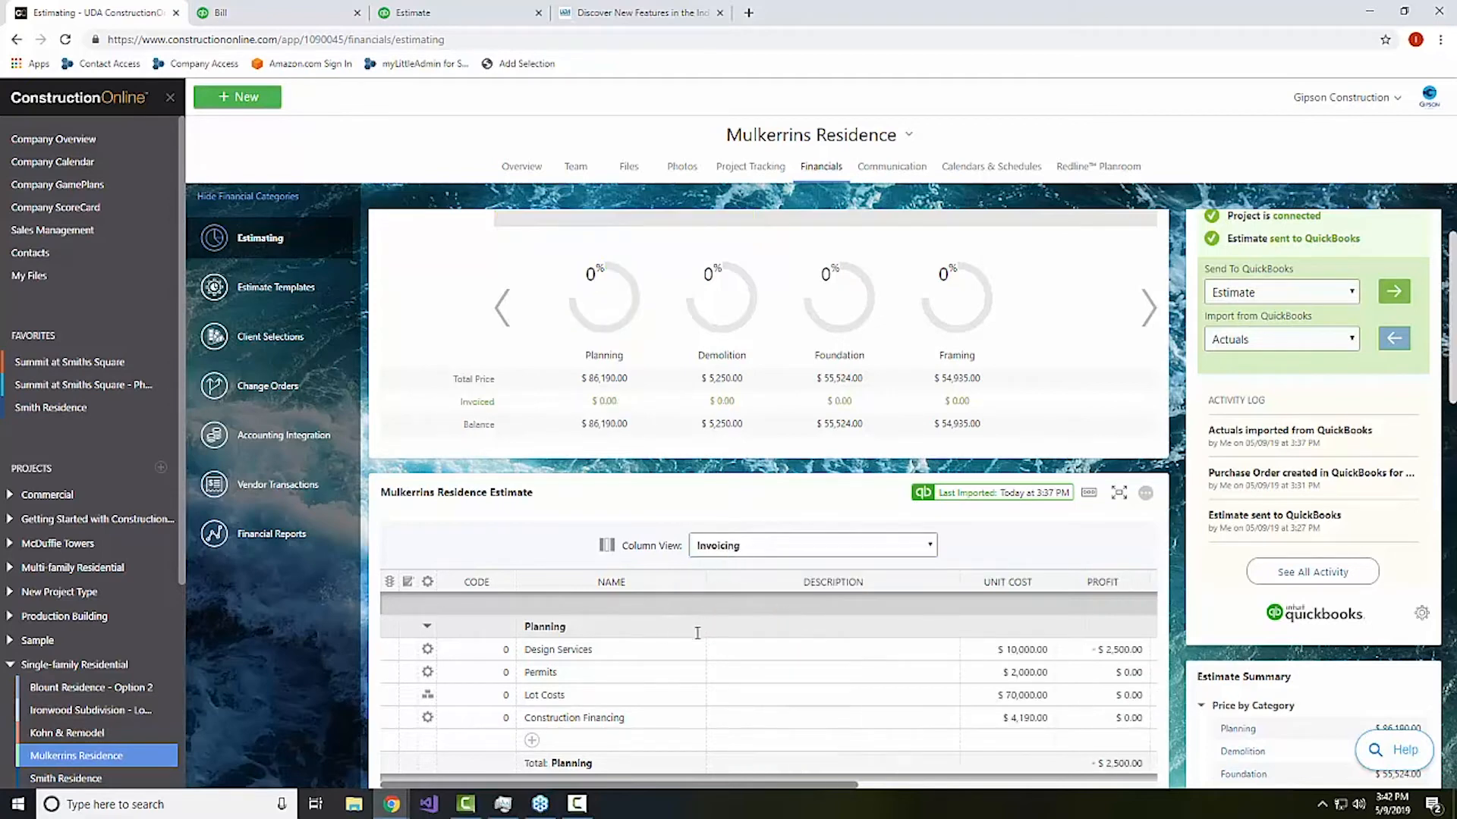
{"action": "mouse_move", "coordinate": [1118, 581]}
{"action": "left_click", "coordinate": [732, 556]}
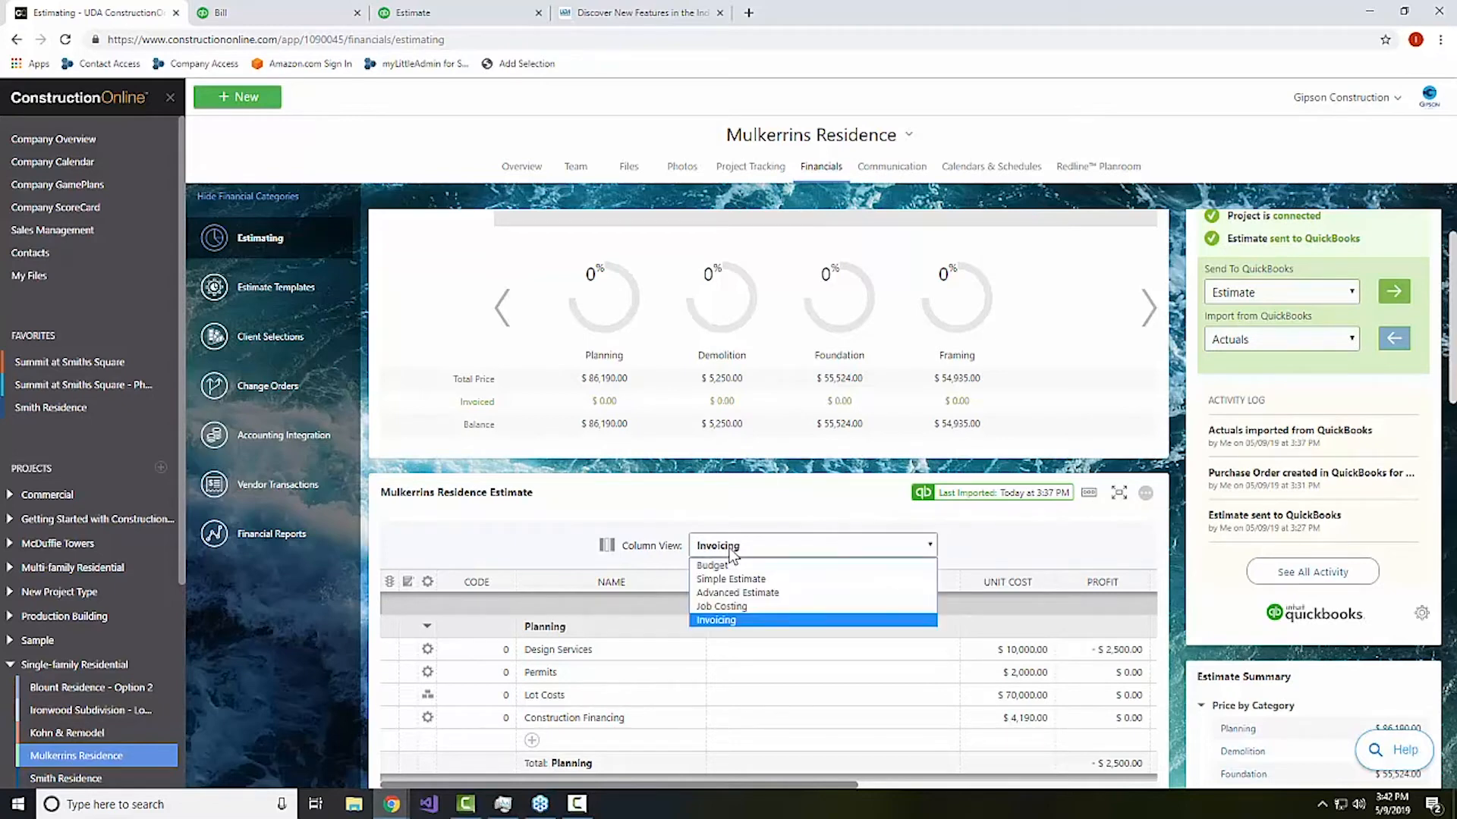
{"action": "left_click", "coordinate": [720, 607]}
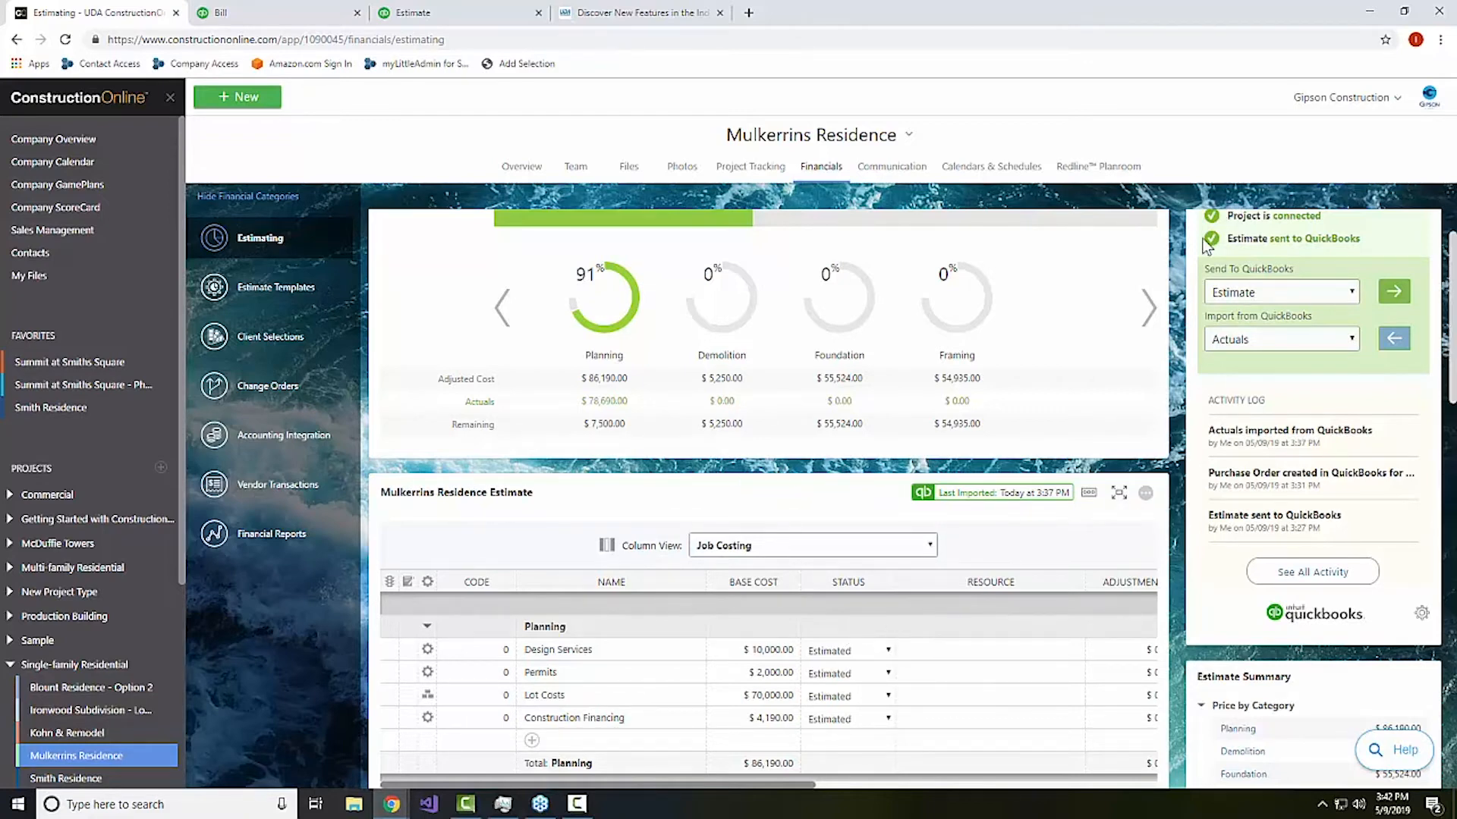
{"action": "scroll", "coordinate": [896, 500], "scroll_direction": "up", "scroll_amount": 1}
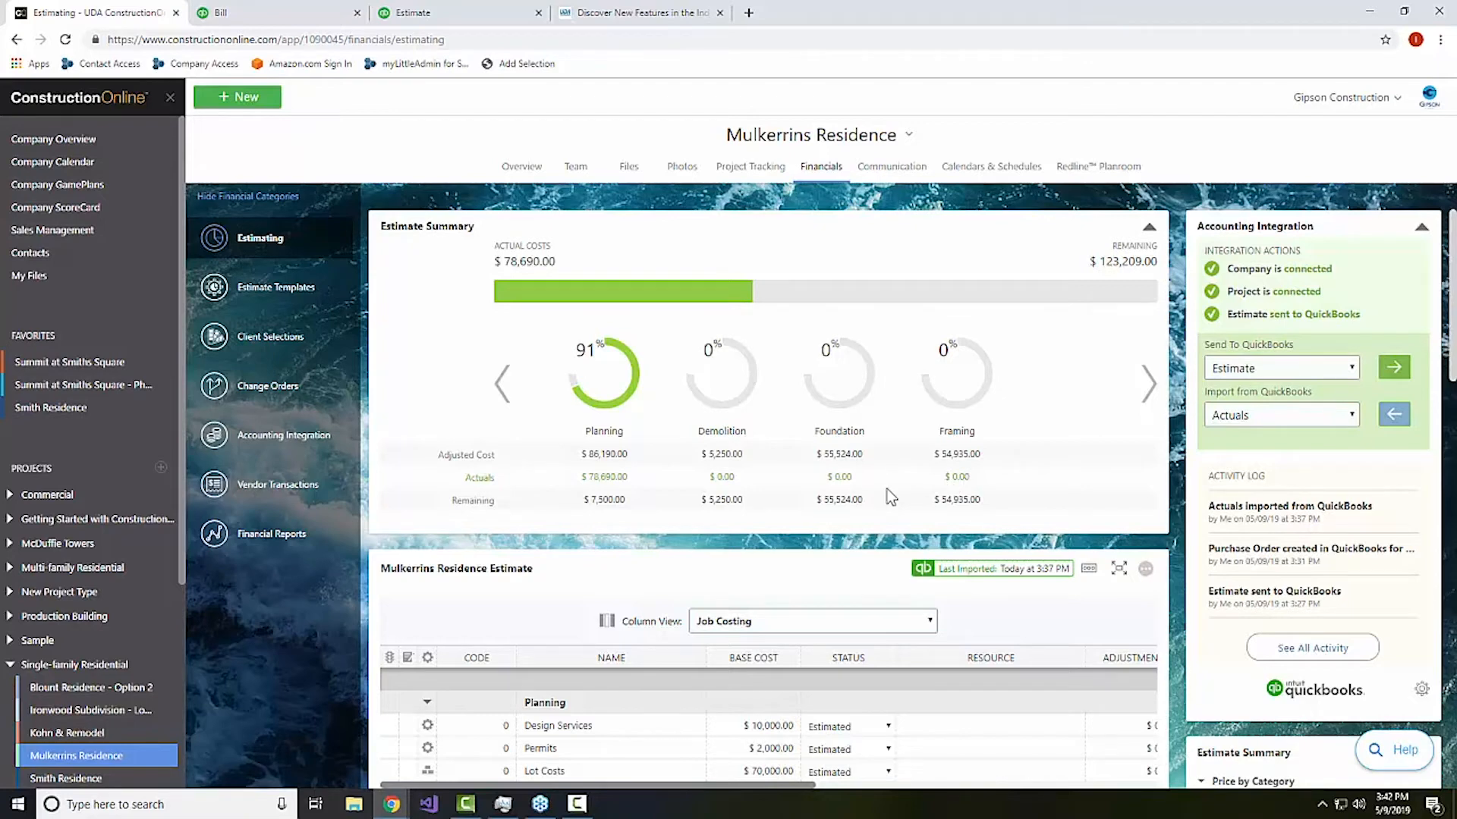
Show the estimate in the Invoicing column view and start creating an invoice for QuickBooks.
{"action": "left_click", "coordinate": [871, 622]}
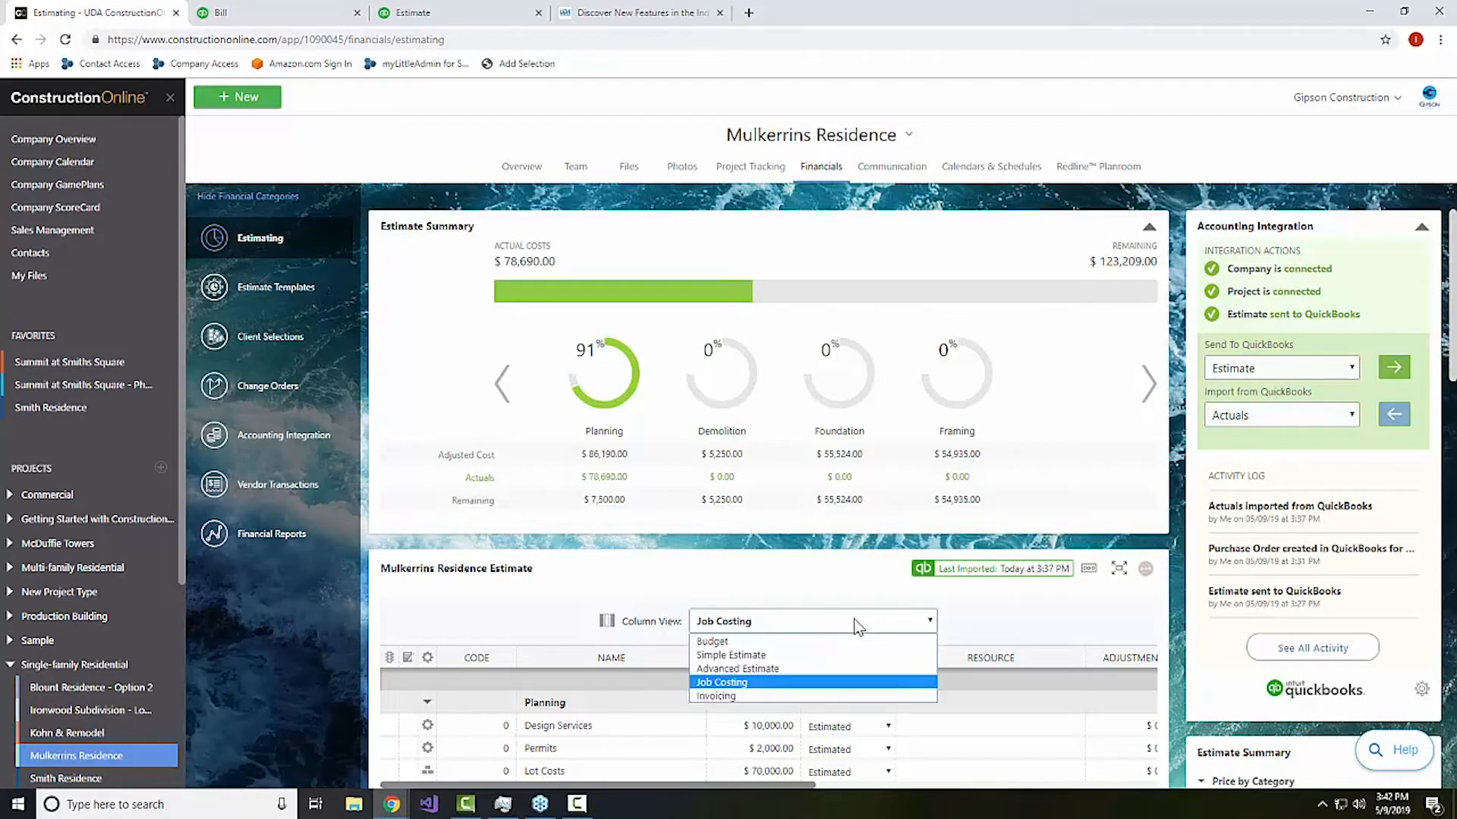
{"action": "left_click", "coordinate": [771, 695]}
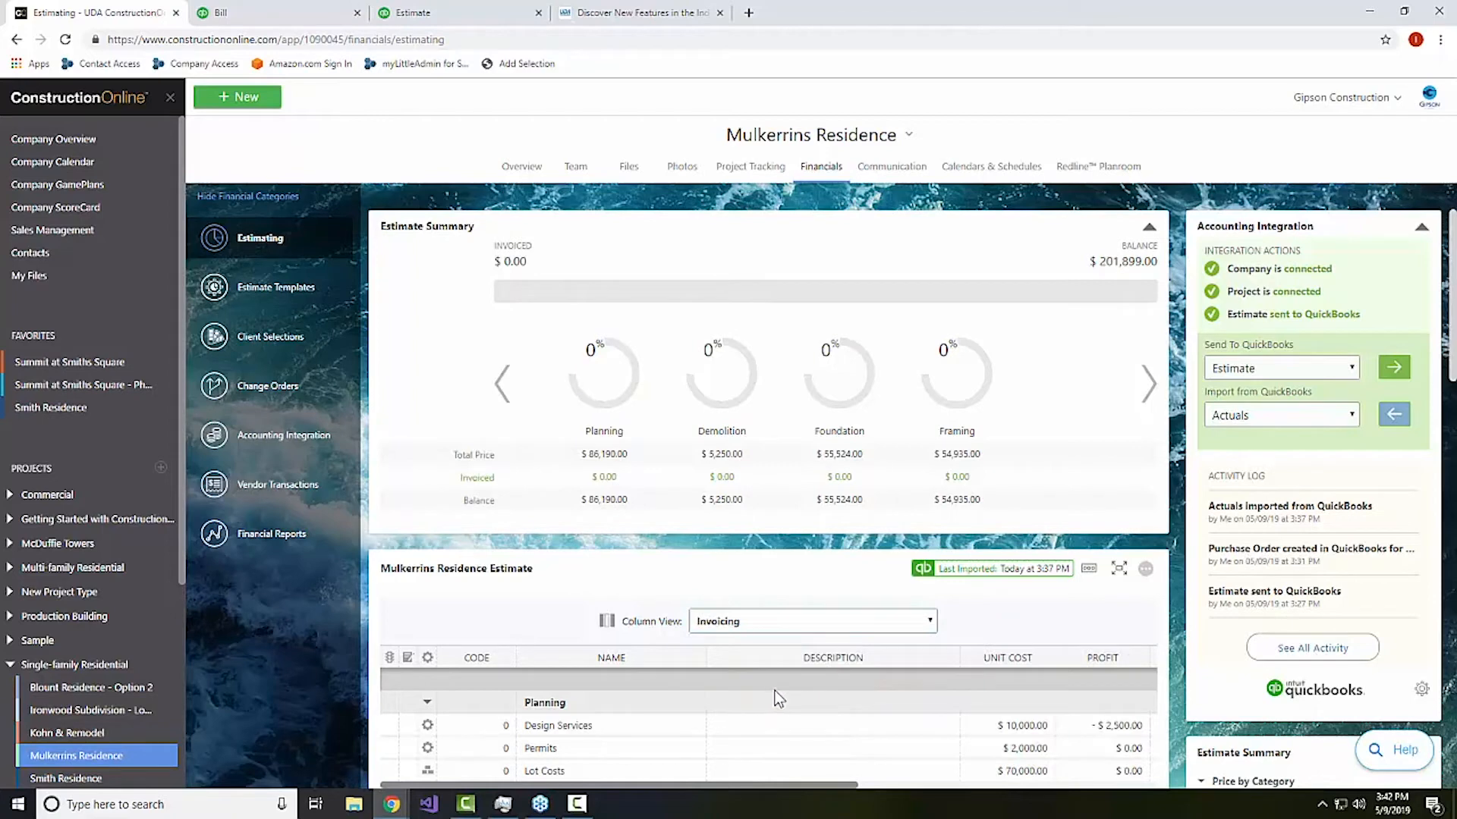
{"action": "left_click", "coordinate": [1154, 577]}
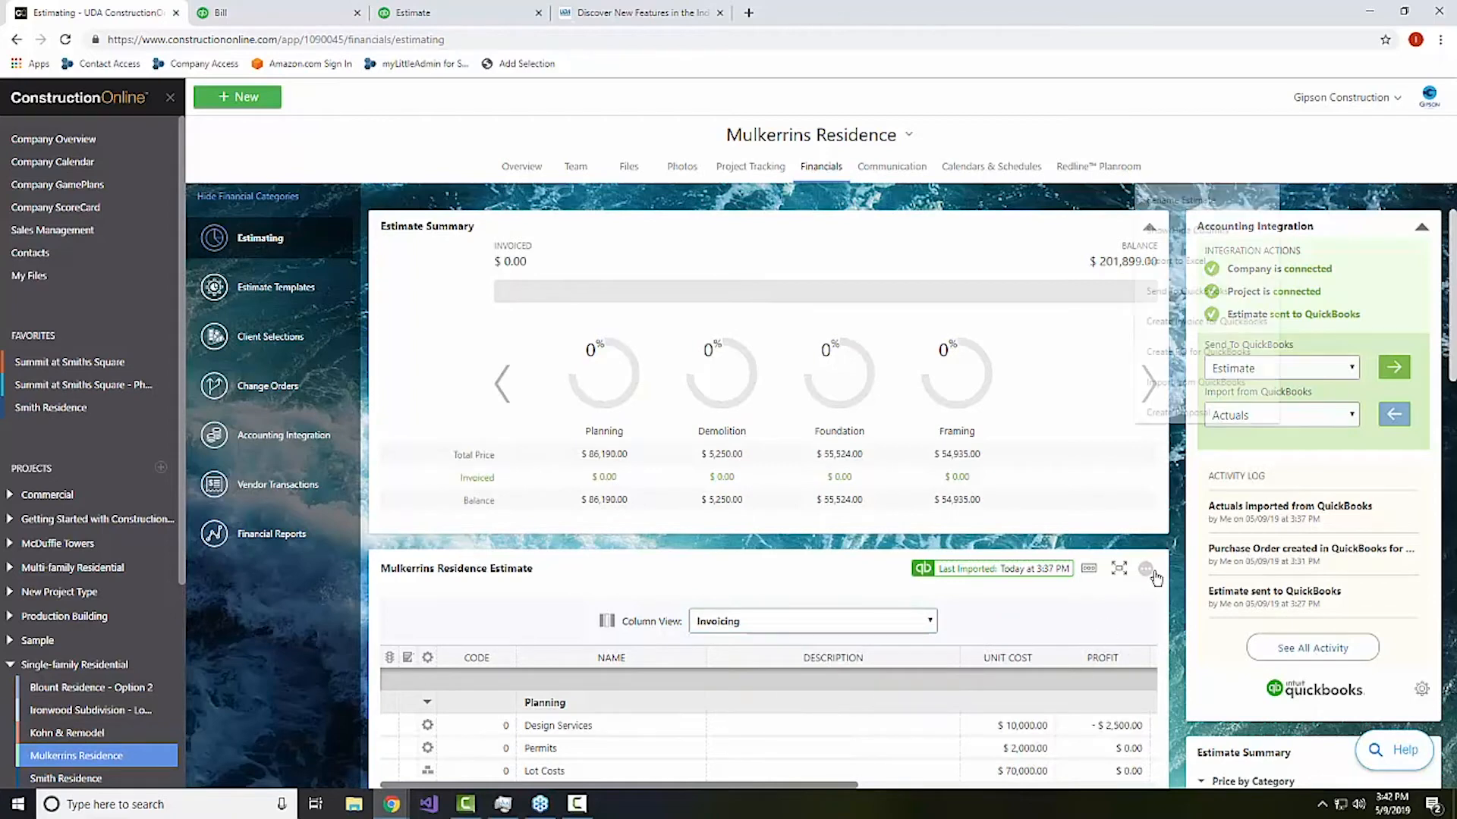
{"action": "left_click", "coordinate": [1199, 322]}
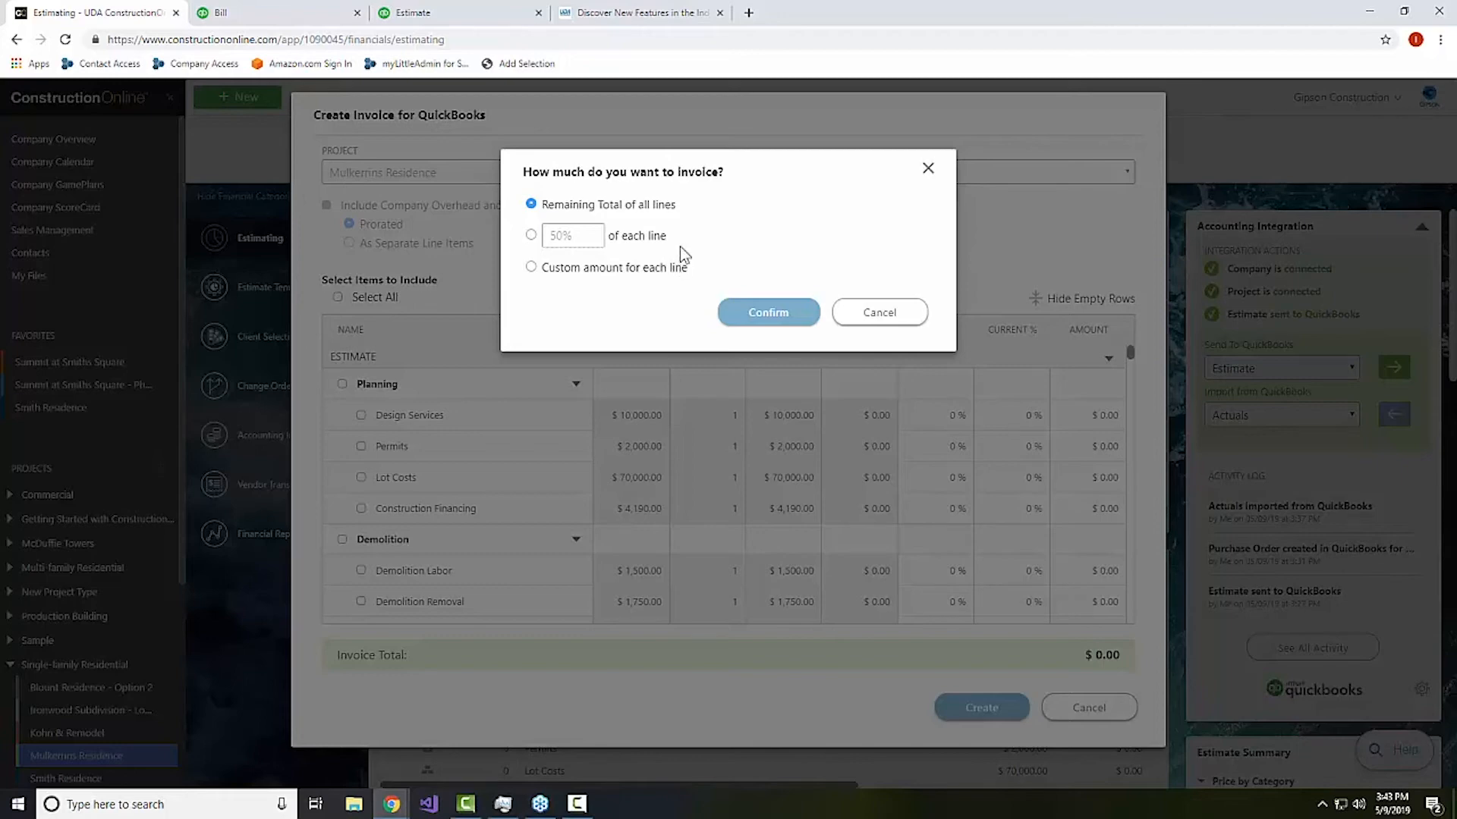
Set the invoice to bill 20% of each line and check the amounts of the listed items.
{"action": "left_click", "coordinate": [532, 234]}
{"action": "left_click_drag", "start_coordinate": [582, 236], "coordinate": [465, 234]}
{"action": "type", "text": "20"}
{"action": "left_click", "coordinate": [755, 312]}
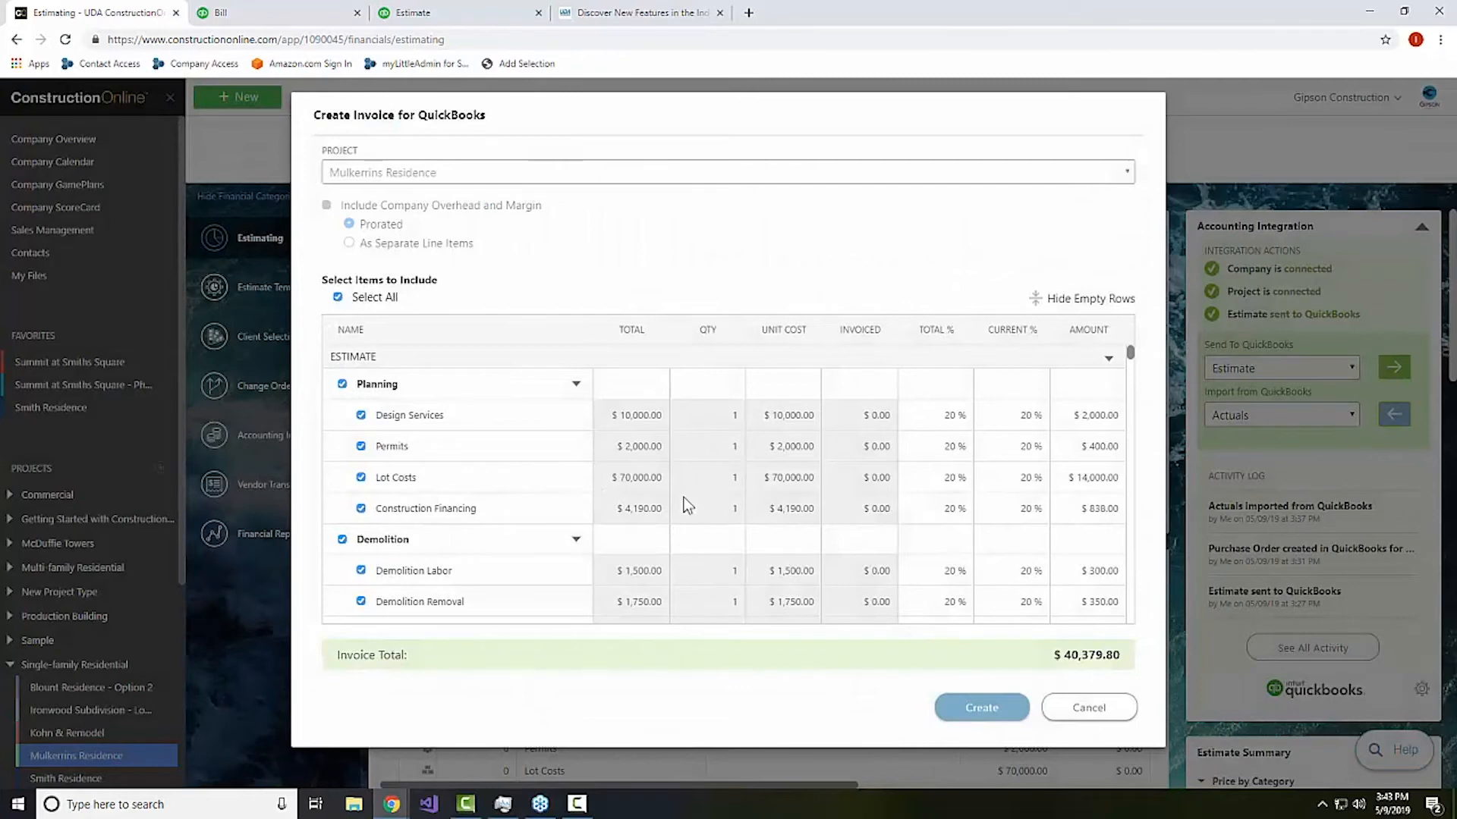
{"action": "scroll", "coordinate": [447, 569], "scroll_direction": "down", "scroll_amount": 2}
{"action": "scroll", "coordinate": [447, 569], "scroll_direction": "down", "scroll_amount": 3}
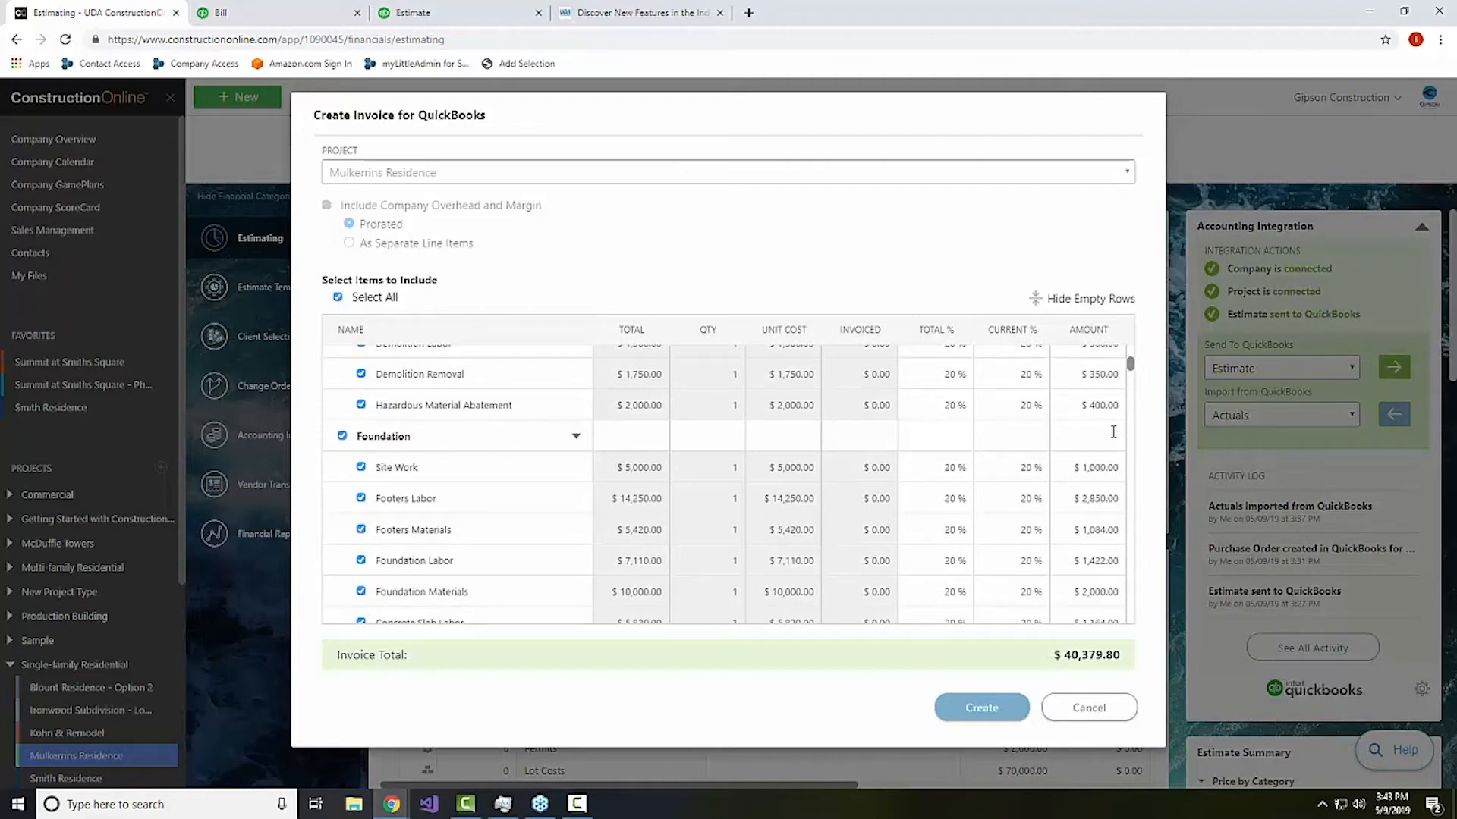
{"action": "scroll", "coordinate": [1034, 481], "scroll_direction": "up", "scroll_amount": 5}
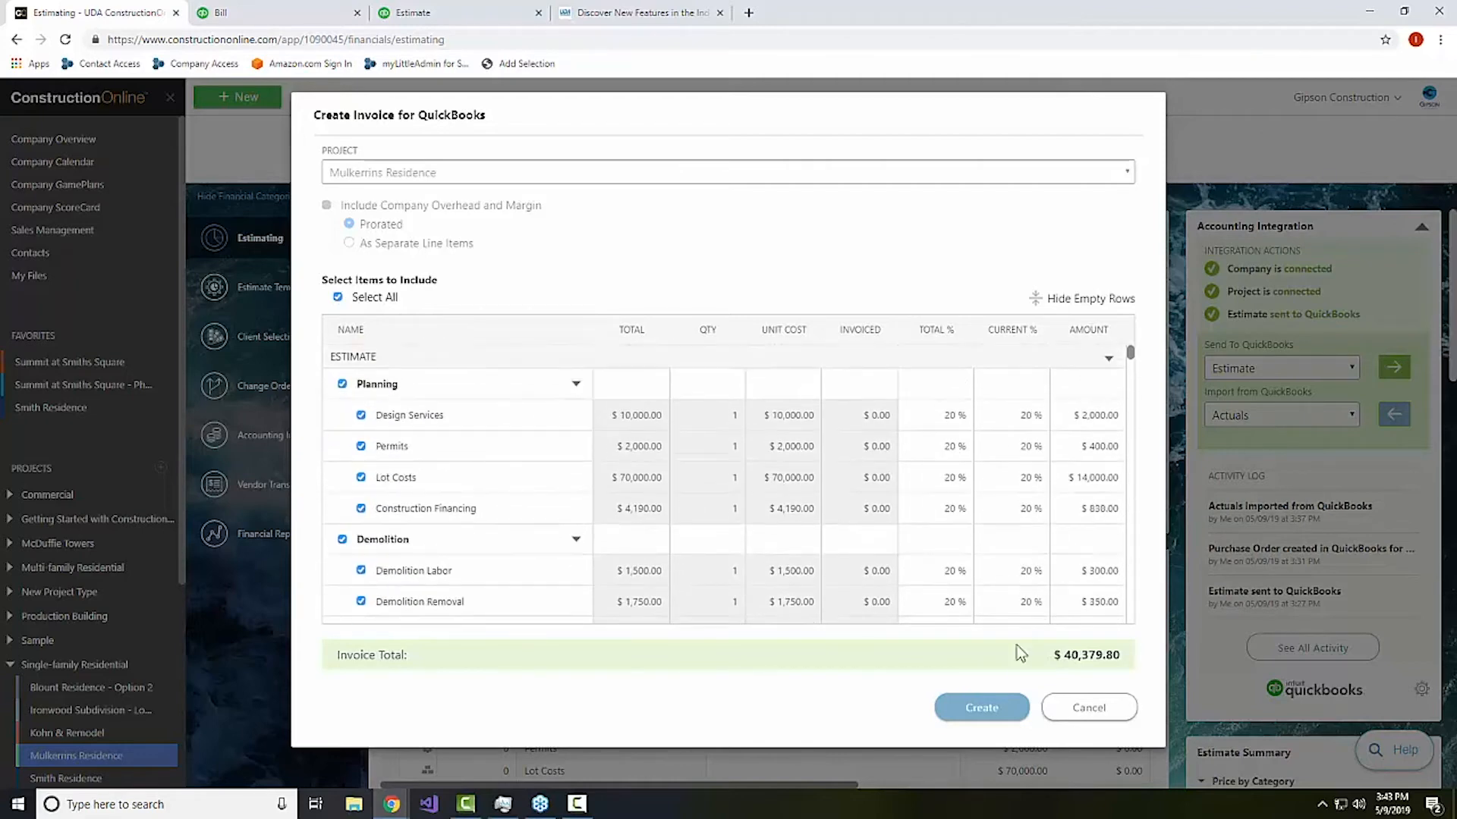
Exclude and re-include Design Services in the invoice, and set its current percentage to 20%.
{"action": "left_click", "coordinate": [361, 416]}
{"action": "left_click", "coordinate": [361, 415]}
{"action": "left_click", "coordinate": [941, 415]}
{"action": "left_click", "coordinate": [1016, 416]}
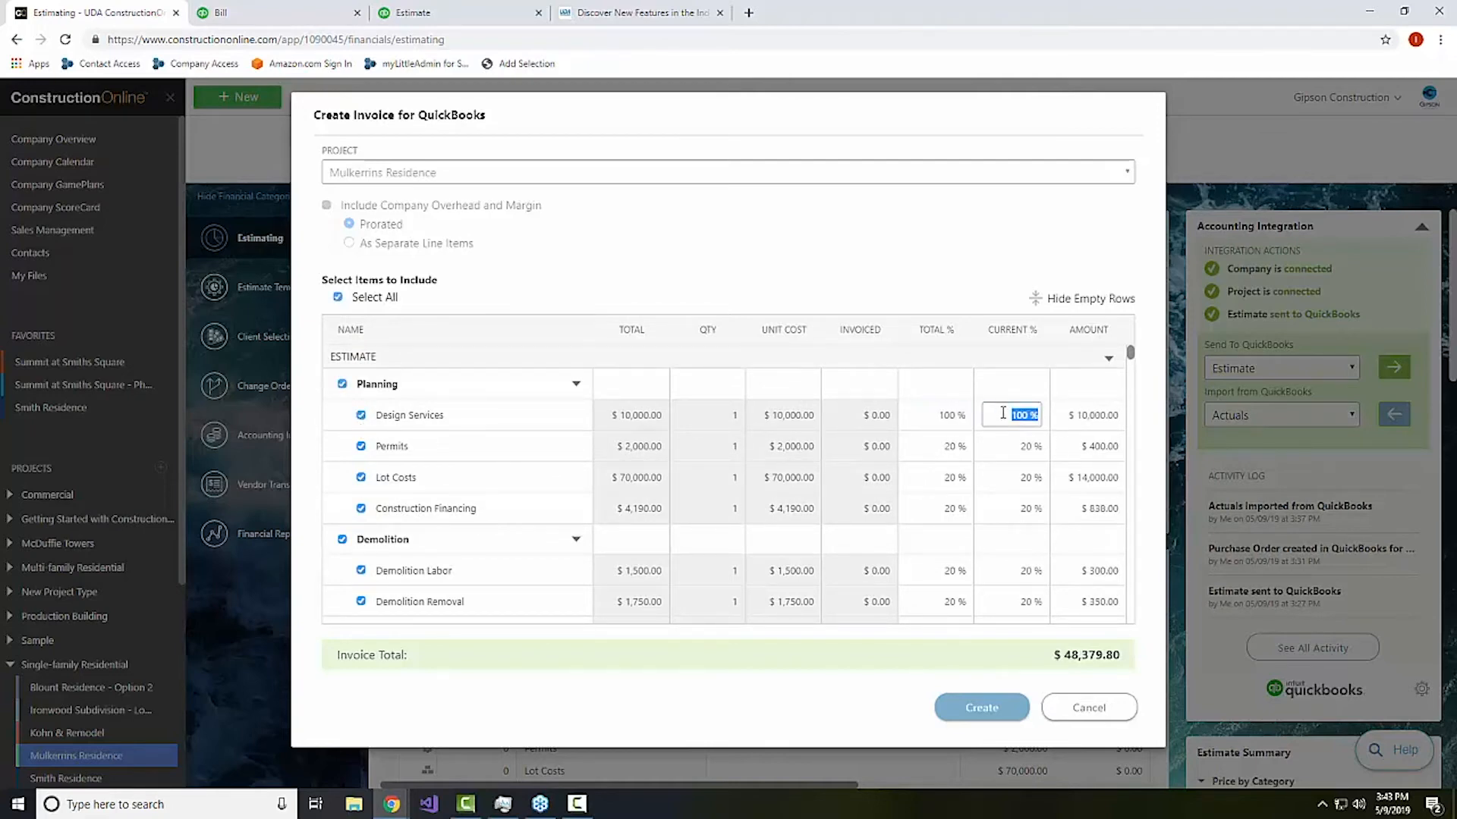
{"action": "type", "text": "20"}
{"action": "key", "text": "Tab"}
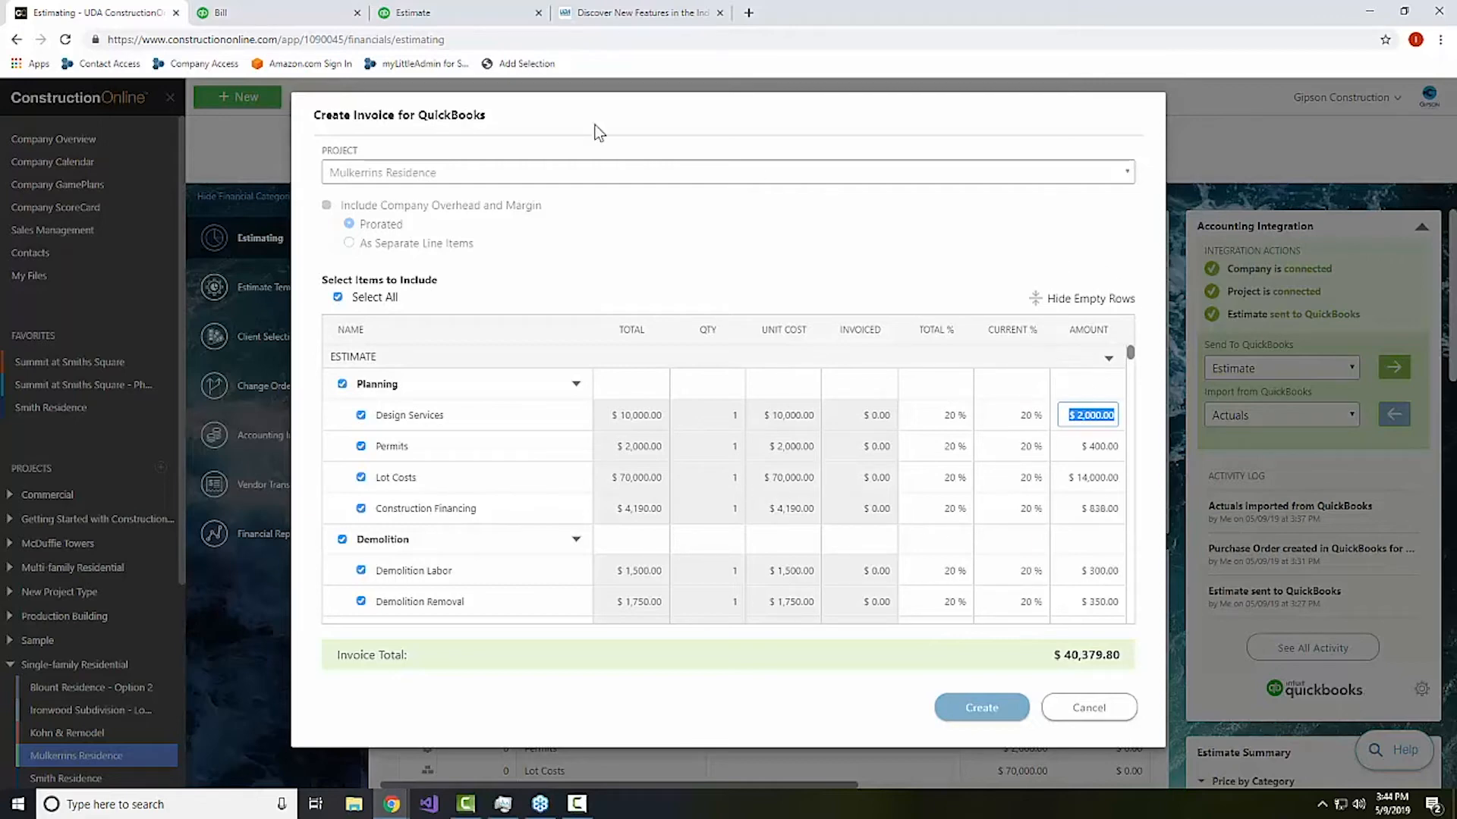
Create the invoice, open it in QuickBooks Online from the activity log, and save it there.
{"action": "left_click", "coordinate": [982, 708]}
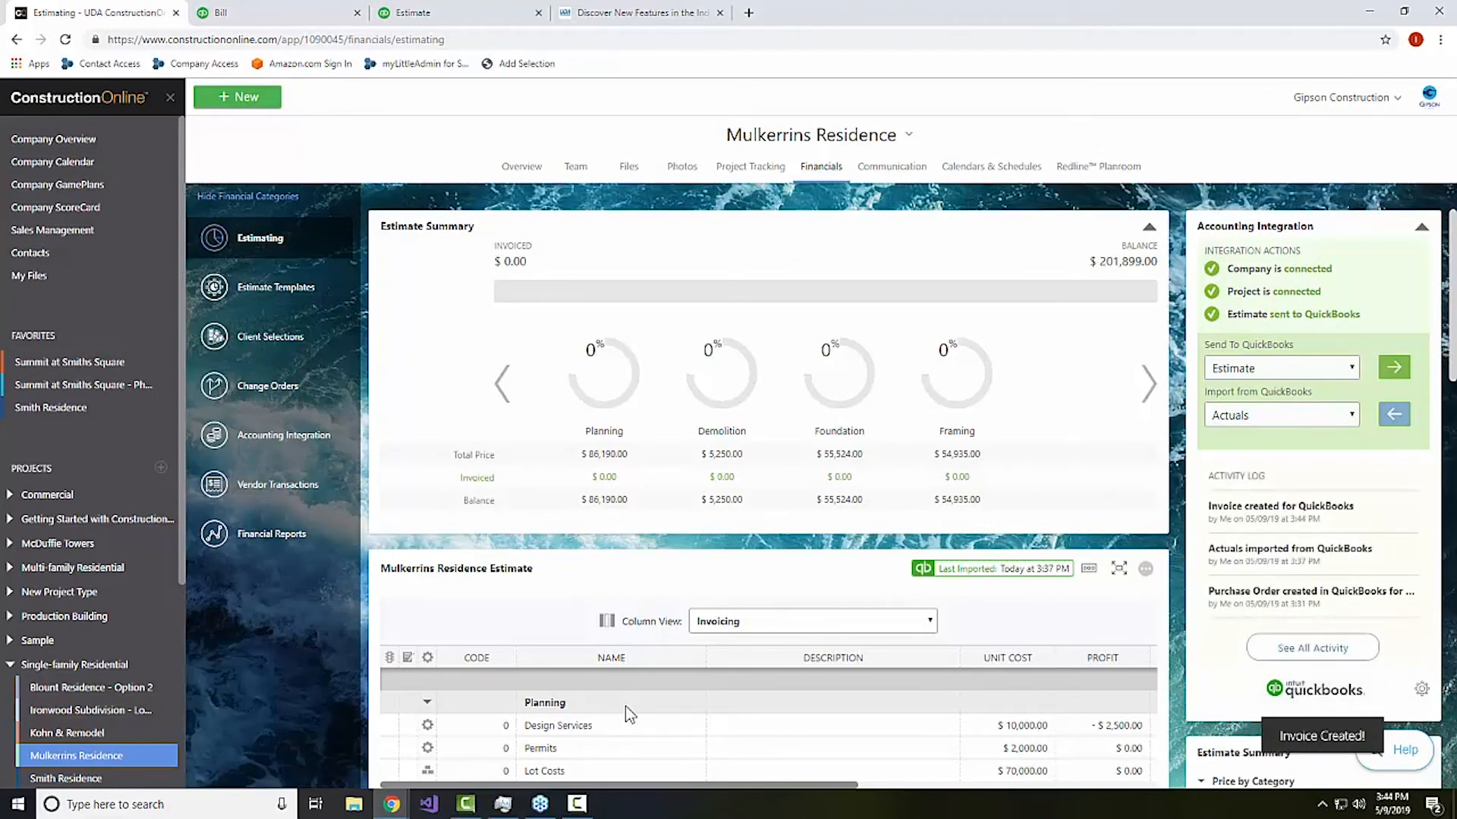
{"action": "left_click", "coordinate": [1297, 507]}
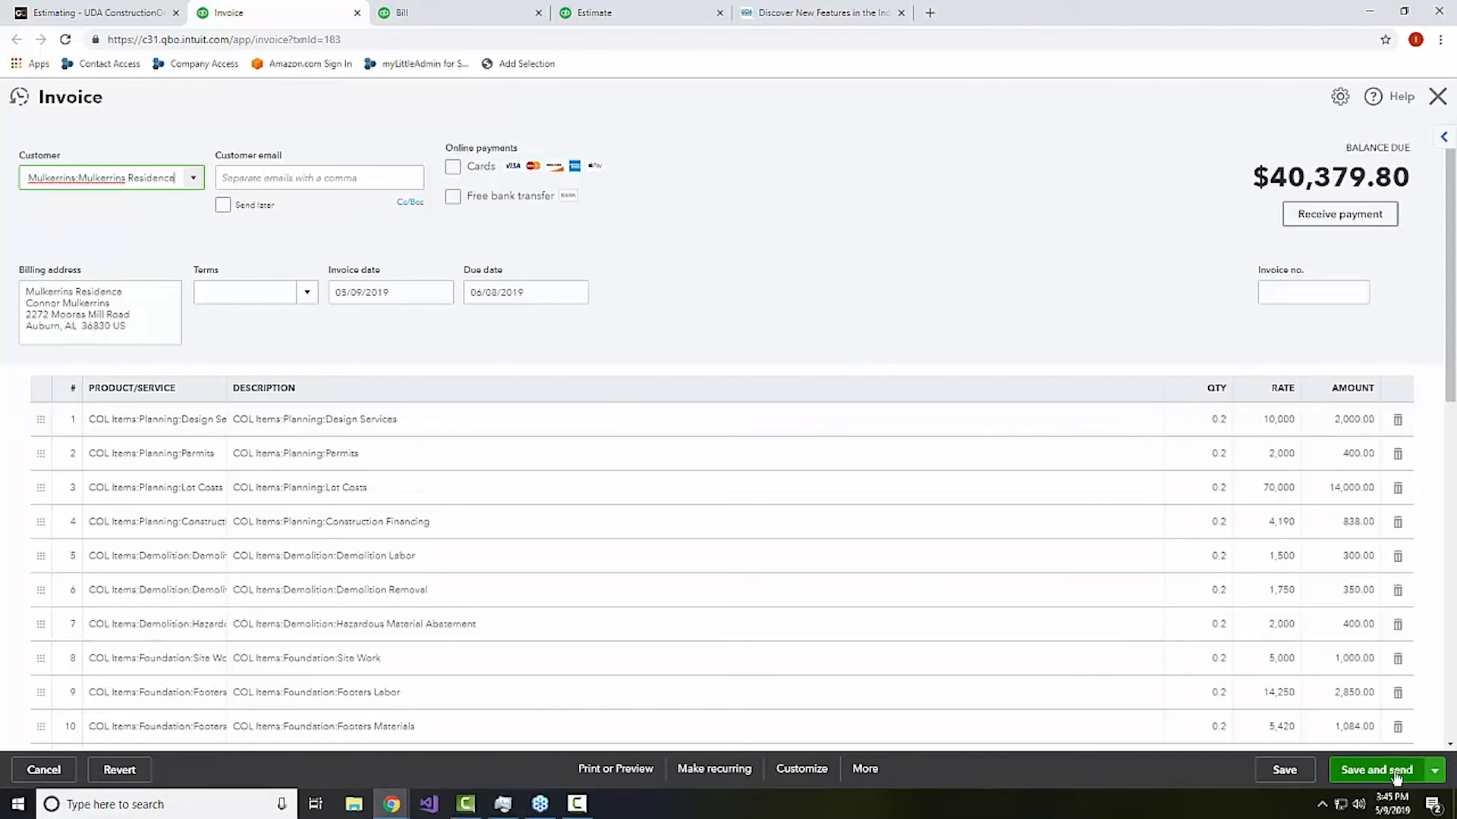
{"action": "left_click", "coordinate": [1279, 771]}
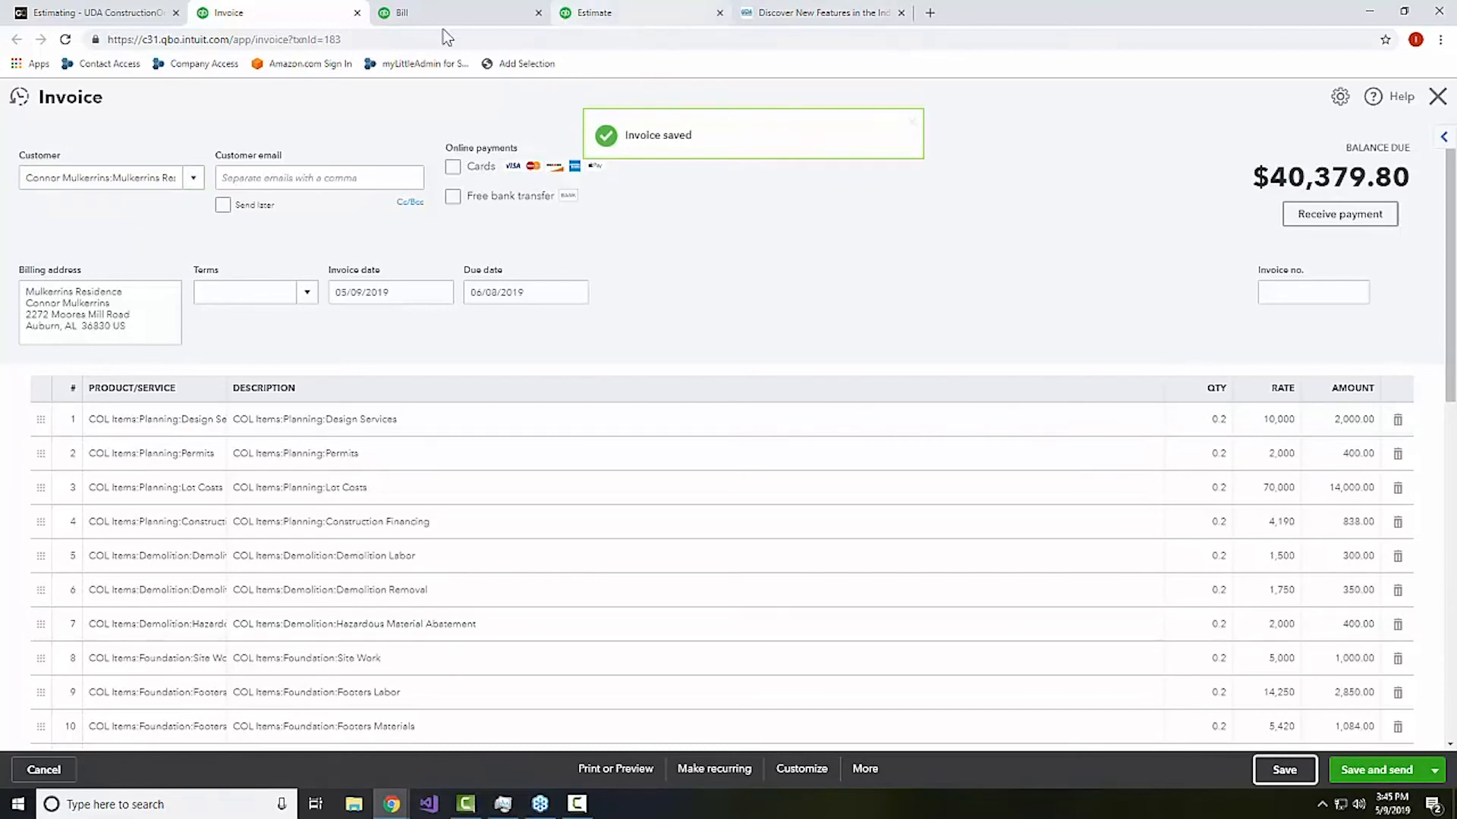
Return to ConstructionOnline and start an import of Invoiced Amounts from QuickBooks.
{"action": "left_click", "coordinate": [75, 19]}
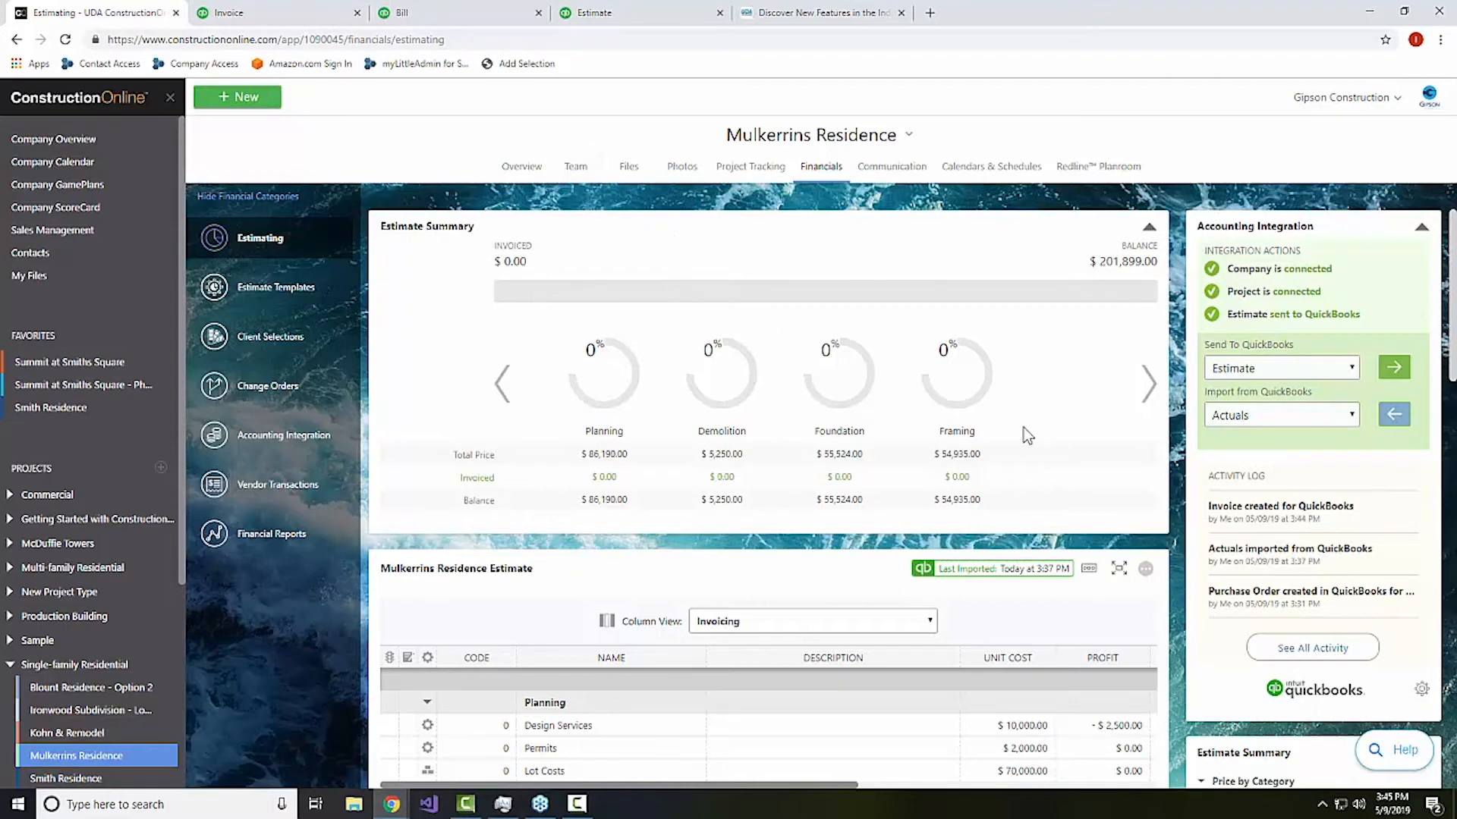
{"action": "left_click", "coordinate": [1280, 417]}
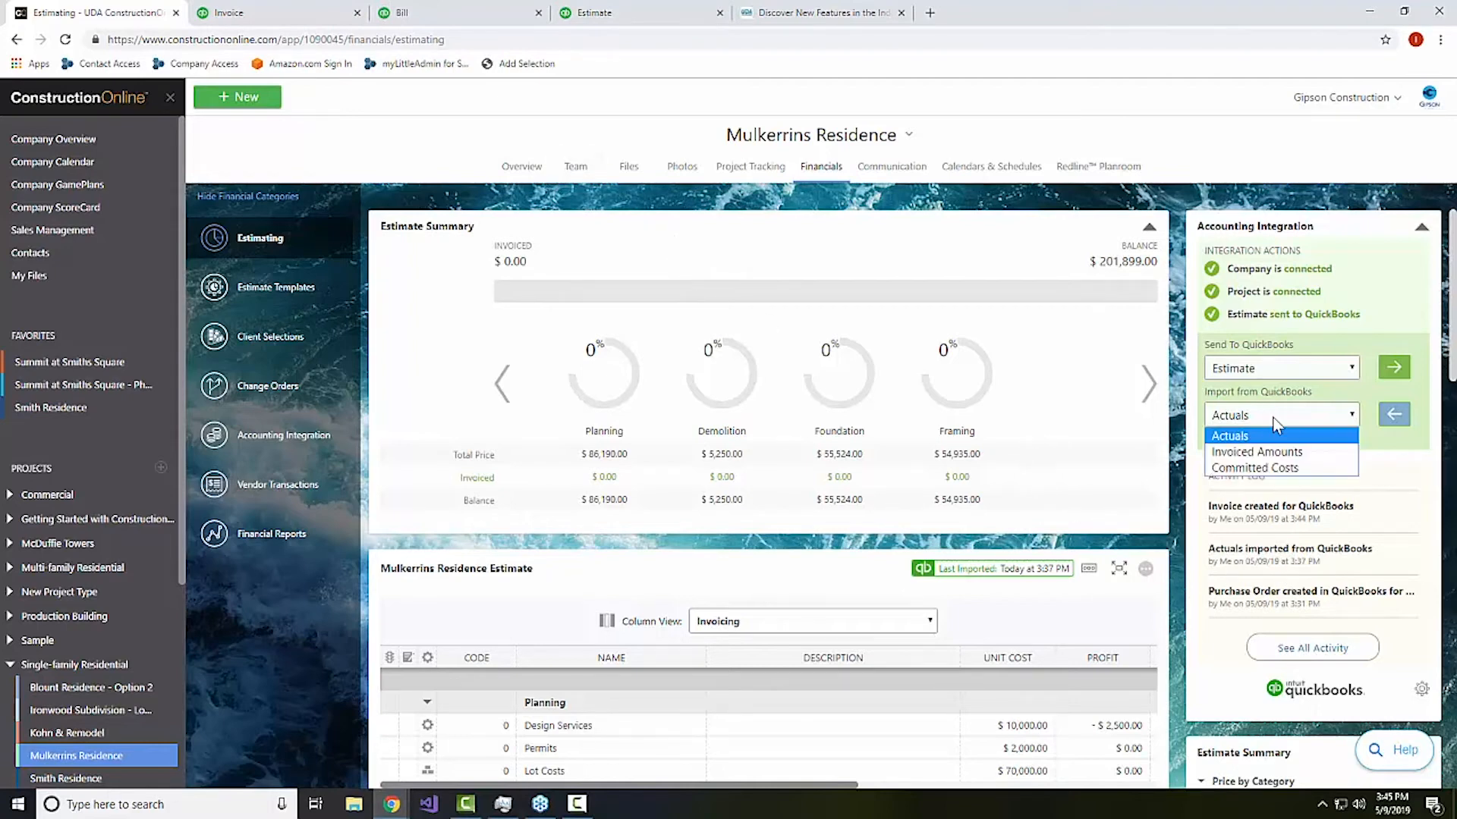
{"action": "left_click", "coordinate": [1283, 452]}
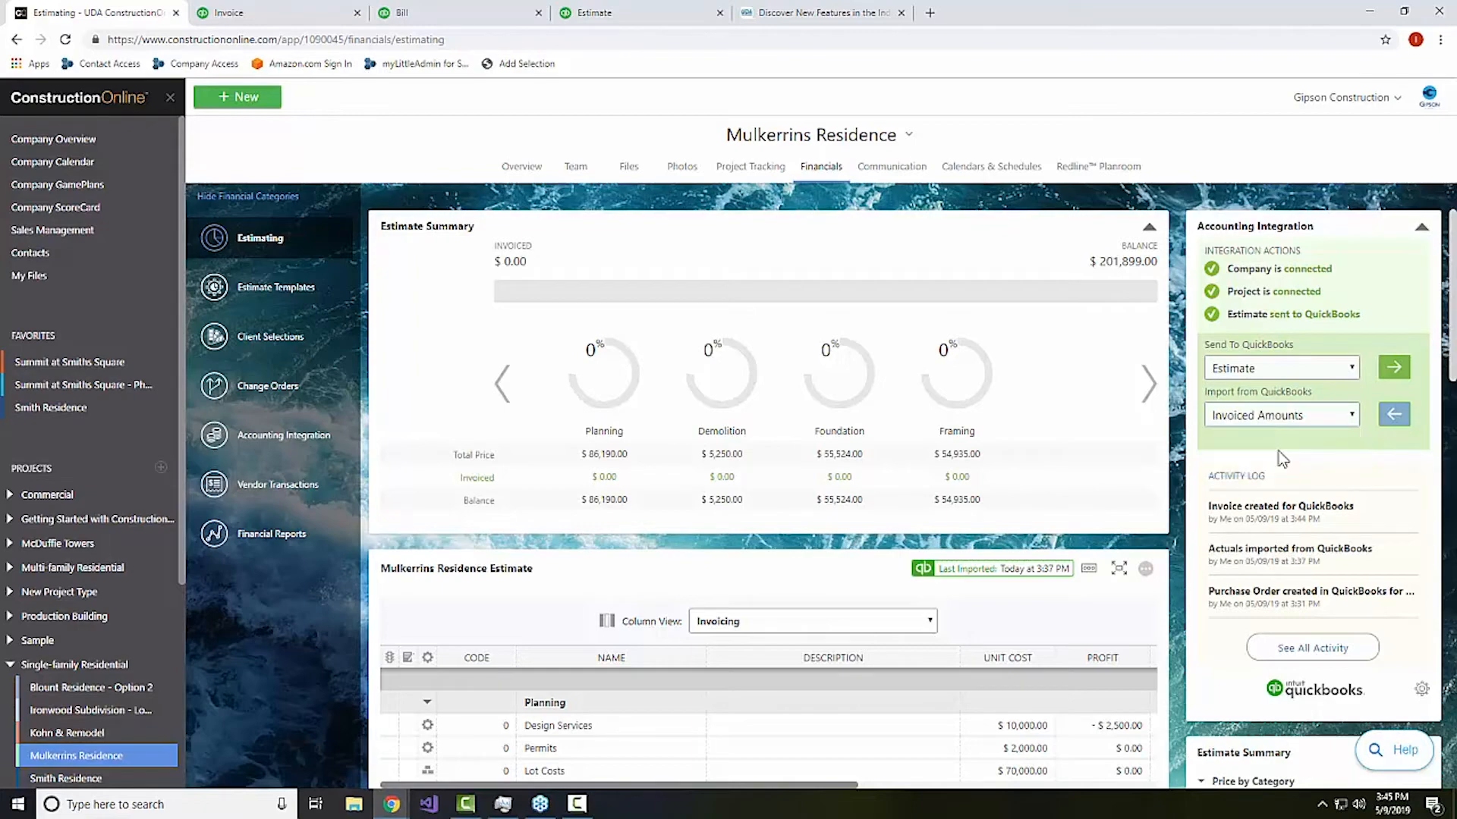
{"action": "left_click", "coordinate": [1401, 419]}
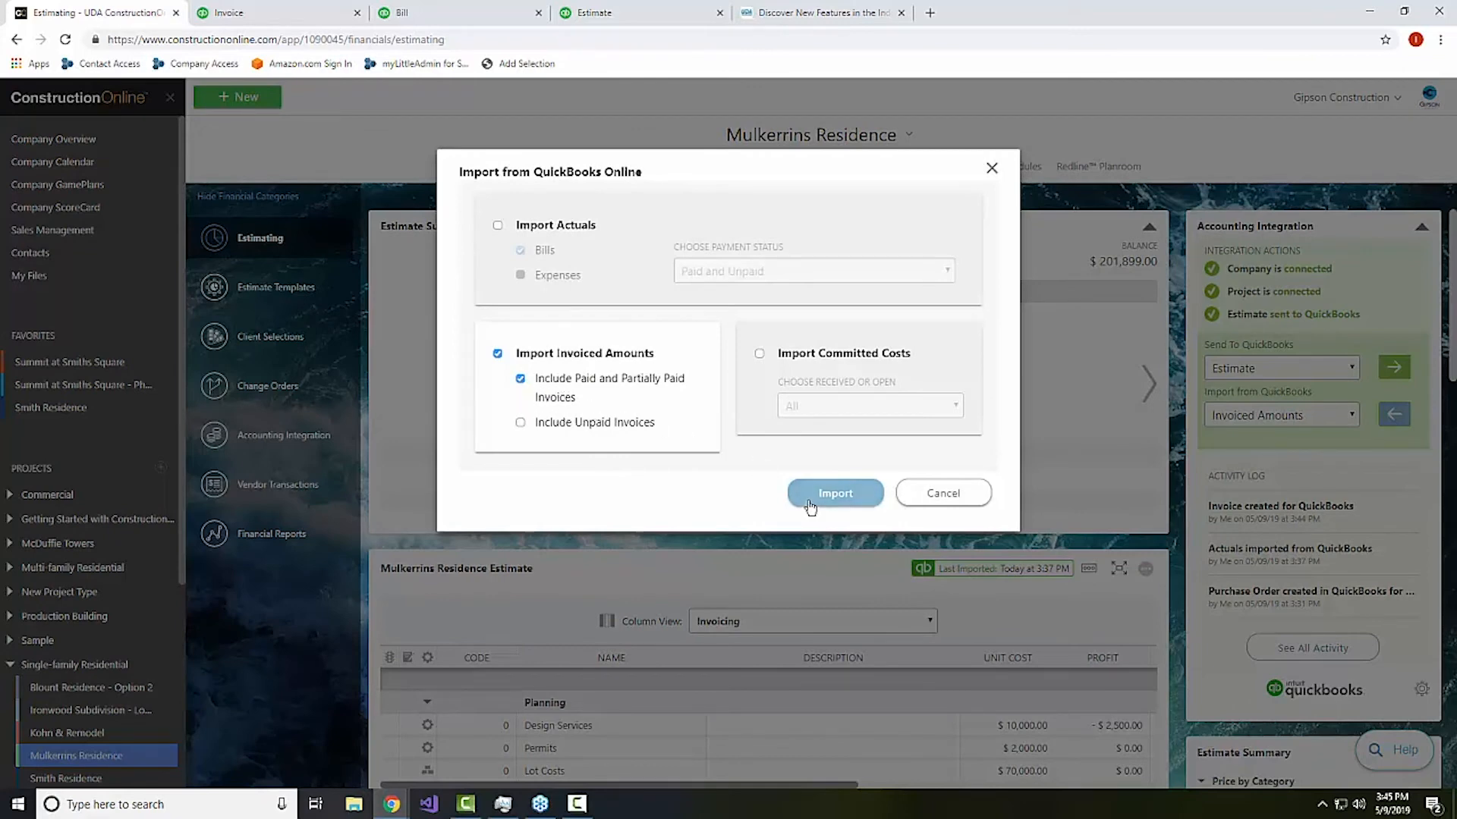
Try importing only unpaid invoices, and restore the selection to paid and partially paid invoices only.
{"action": "left_click", "coordinate": [605, 429]}
{"action": "left_click", "coordinate": [520, 422]}
{"action": "left_click", "coordinate": [561, 426]}
{"action": "left_click", "coordinate": [520, 378]}
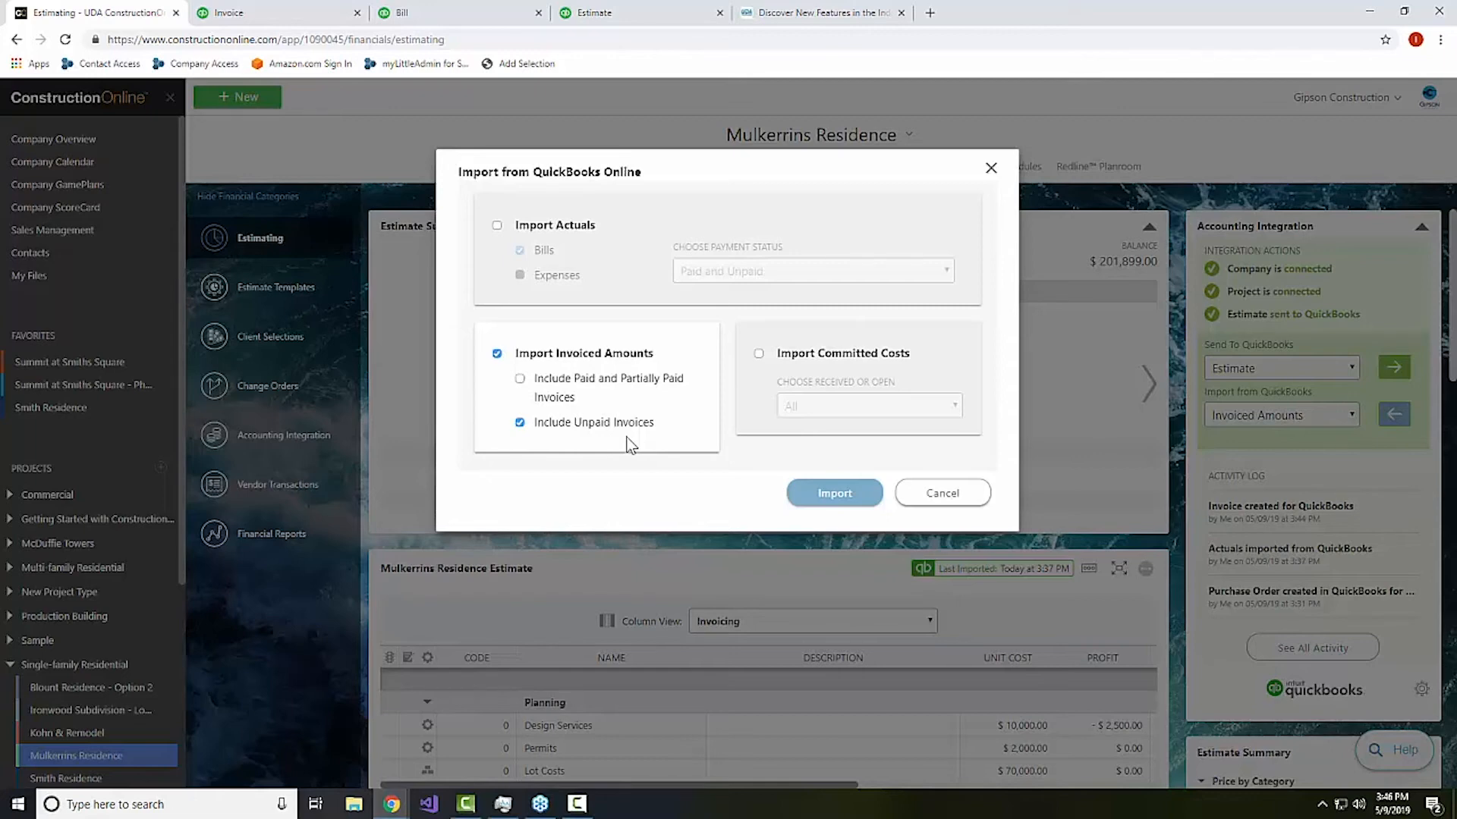
{"action": "left_click", "coordinate": [520, 423]}
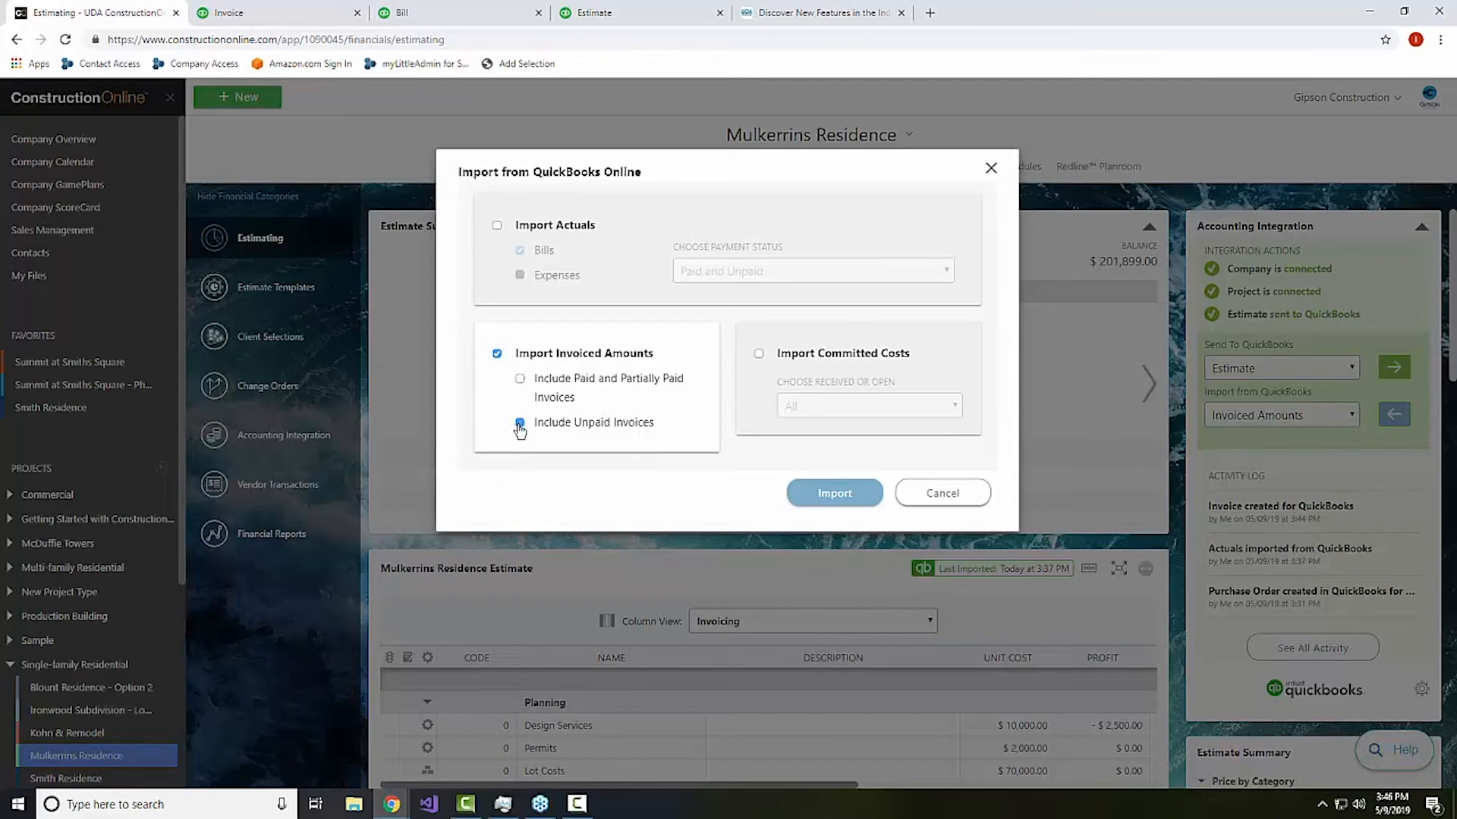
{"action": "left_click", "coordinate": [521, 379]}
Add actuals with bills and expenses and committed costs set to Open and Partial to the QuickBooks import, and run it.
{"action": "left_click", "coordinate": [496, 226]}
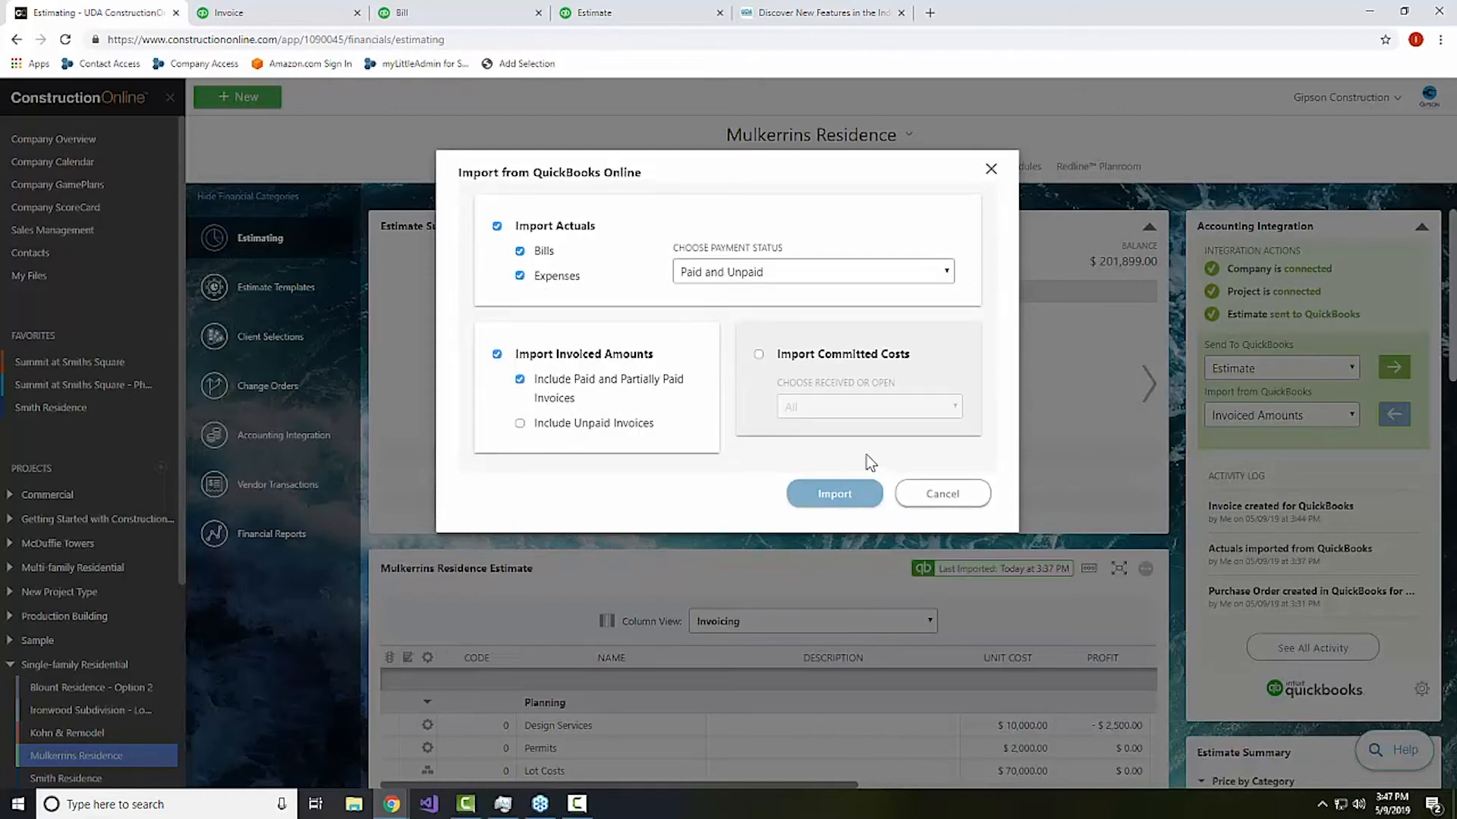
{"action": "left_click", "coordinate": [760, 356]}
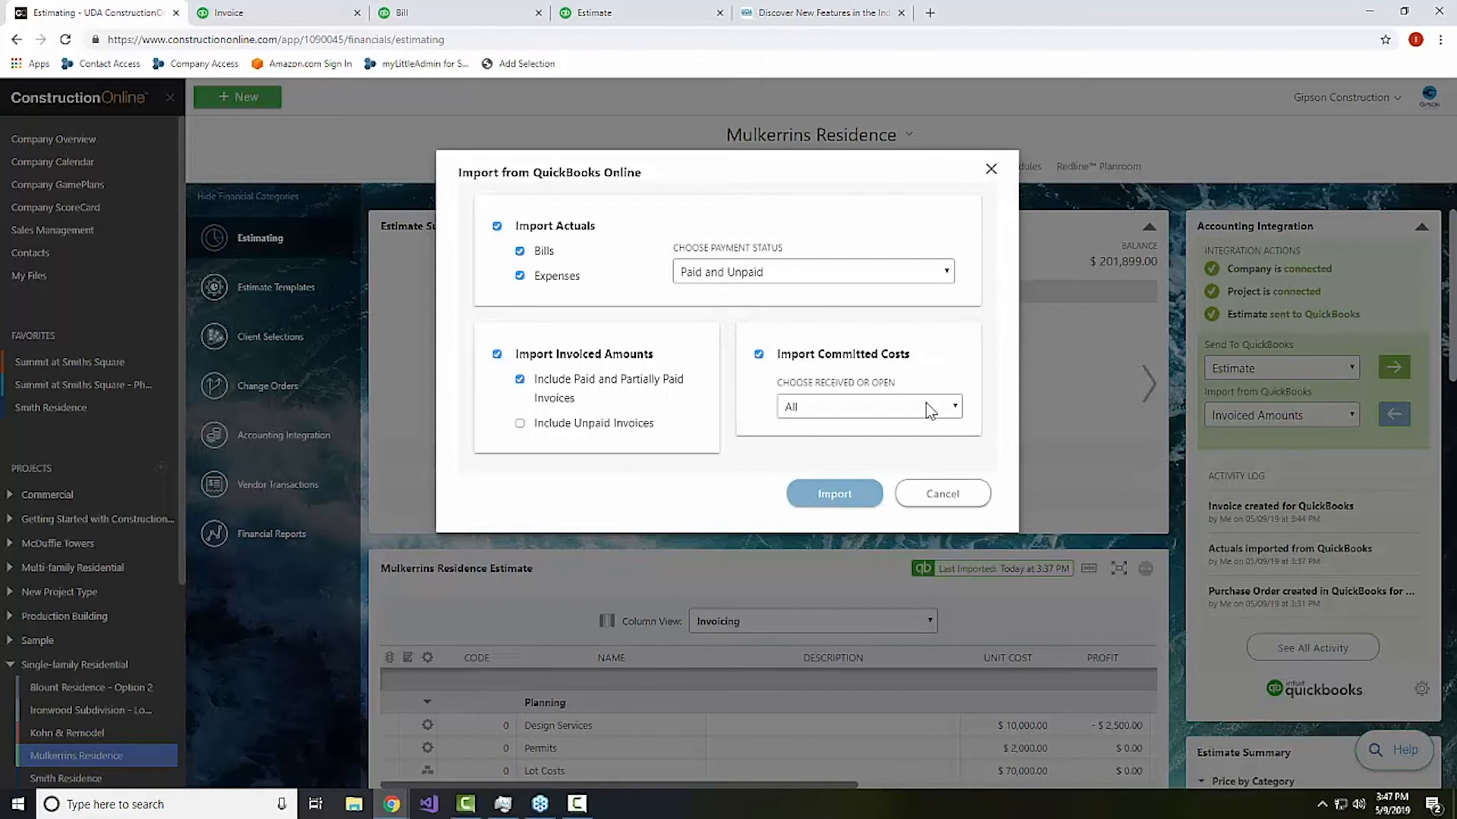
{"action": "left_click", "coordinate": [955, 407]}
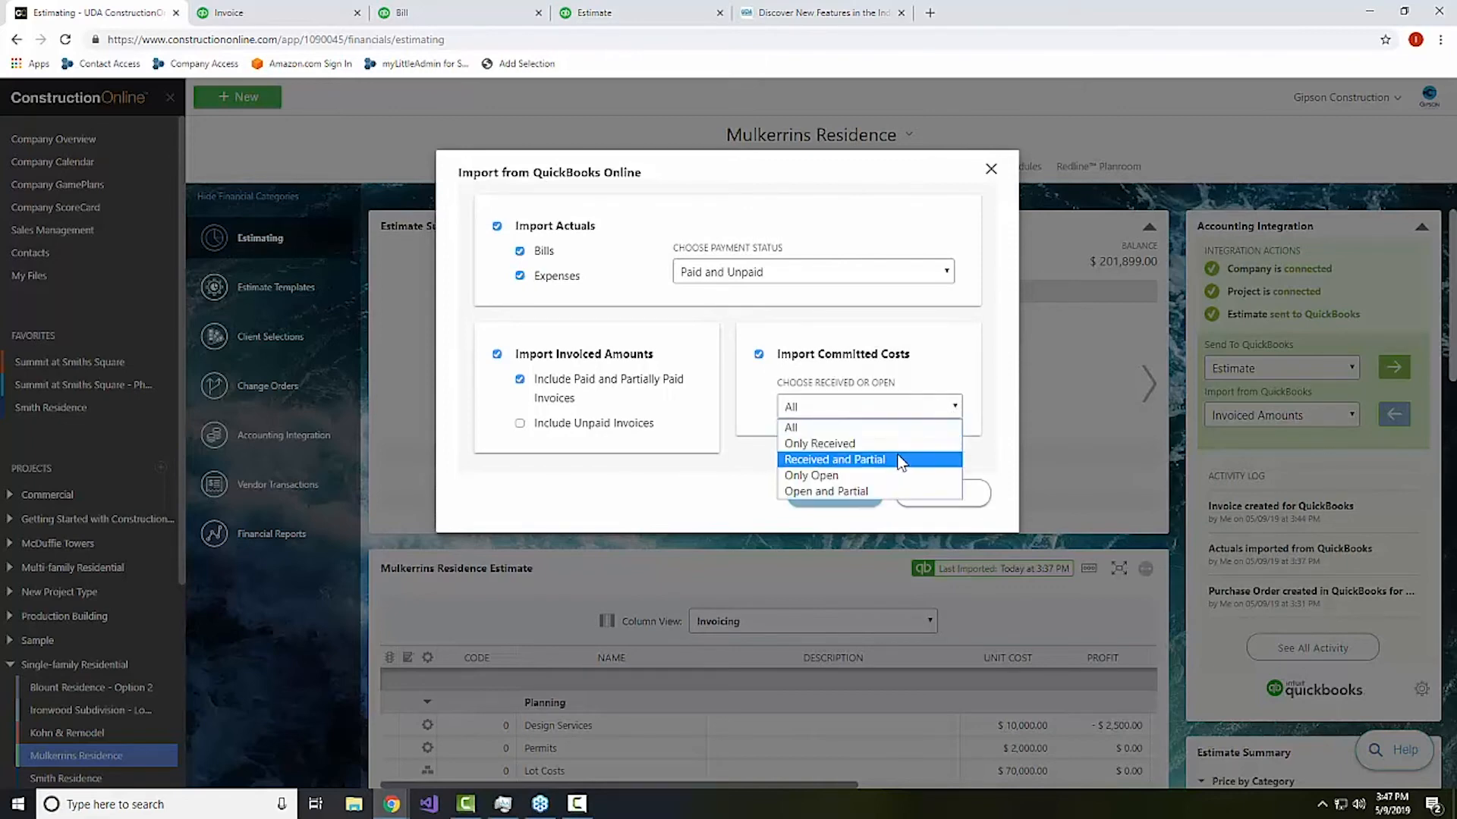
{"action": "left_click", "coordinate": [867, 492]}
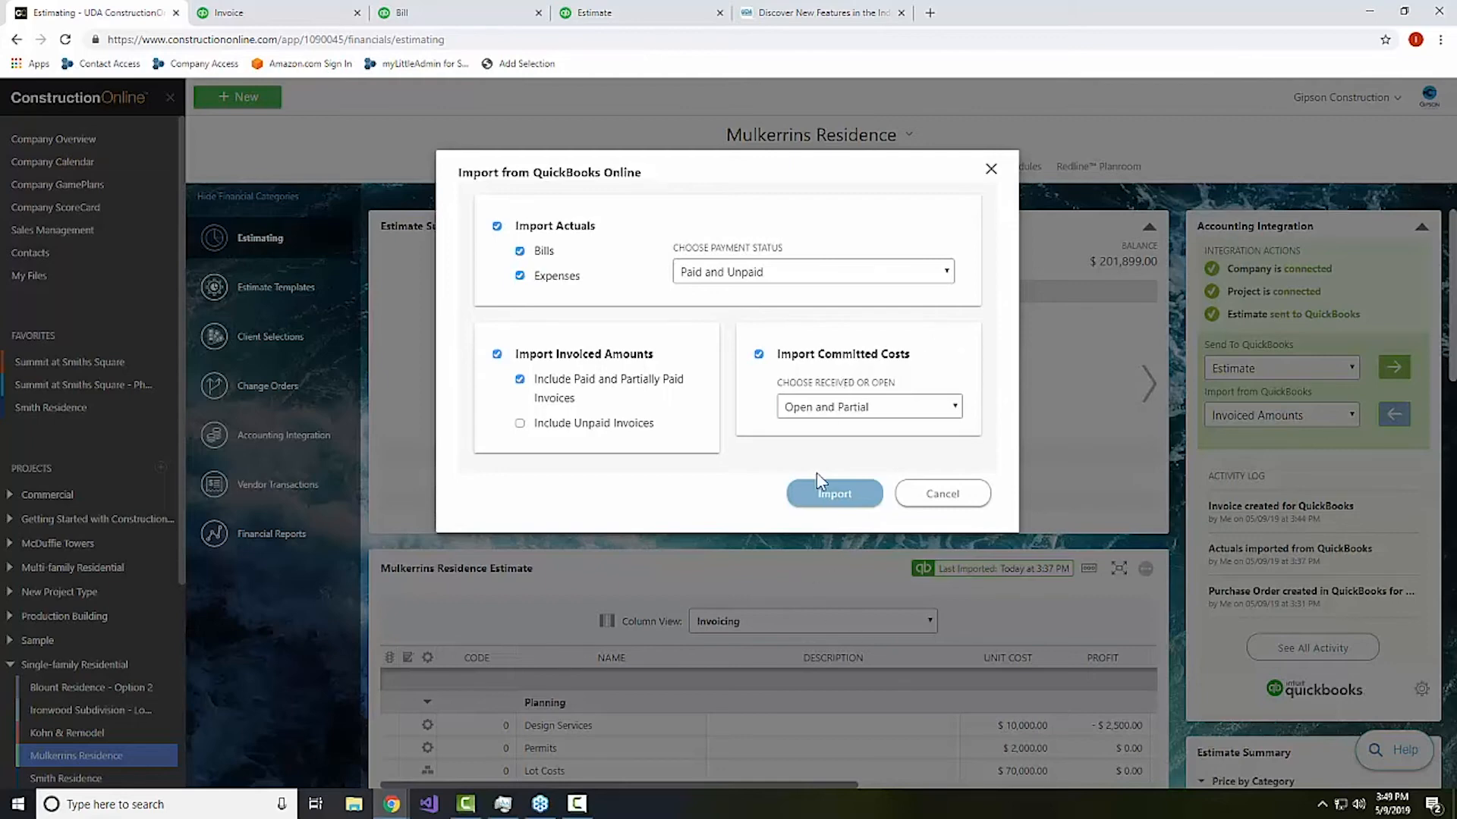
{"action": "left_click", "coordinate": [818, 497]}
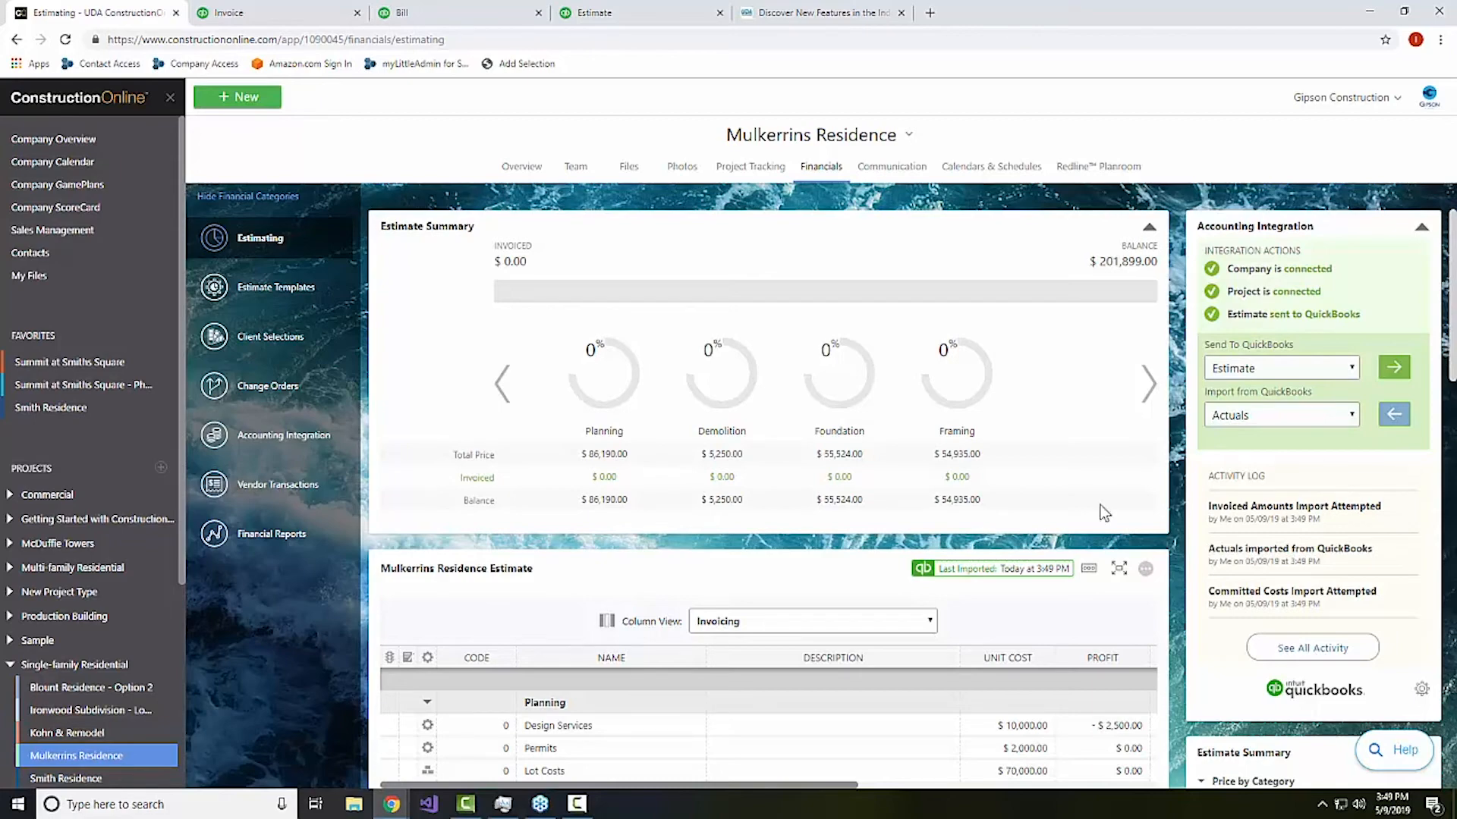
{"action": "scroll", "coordinate": [974, 502], "scroll_direction": "down", "scroll_amount": 3}
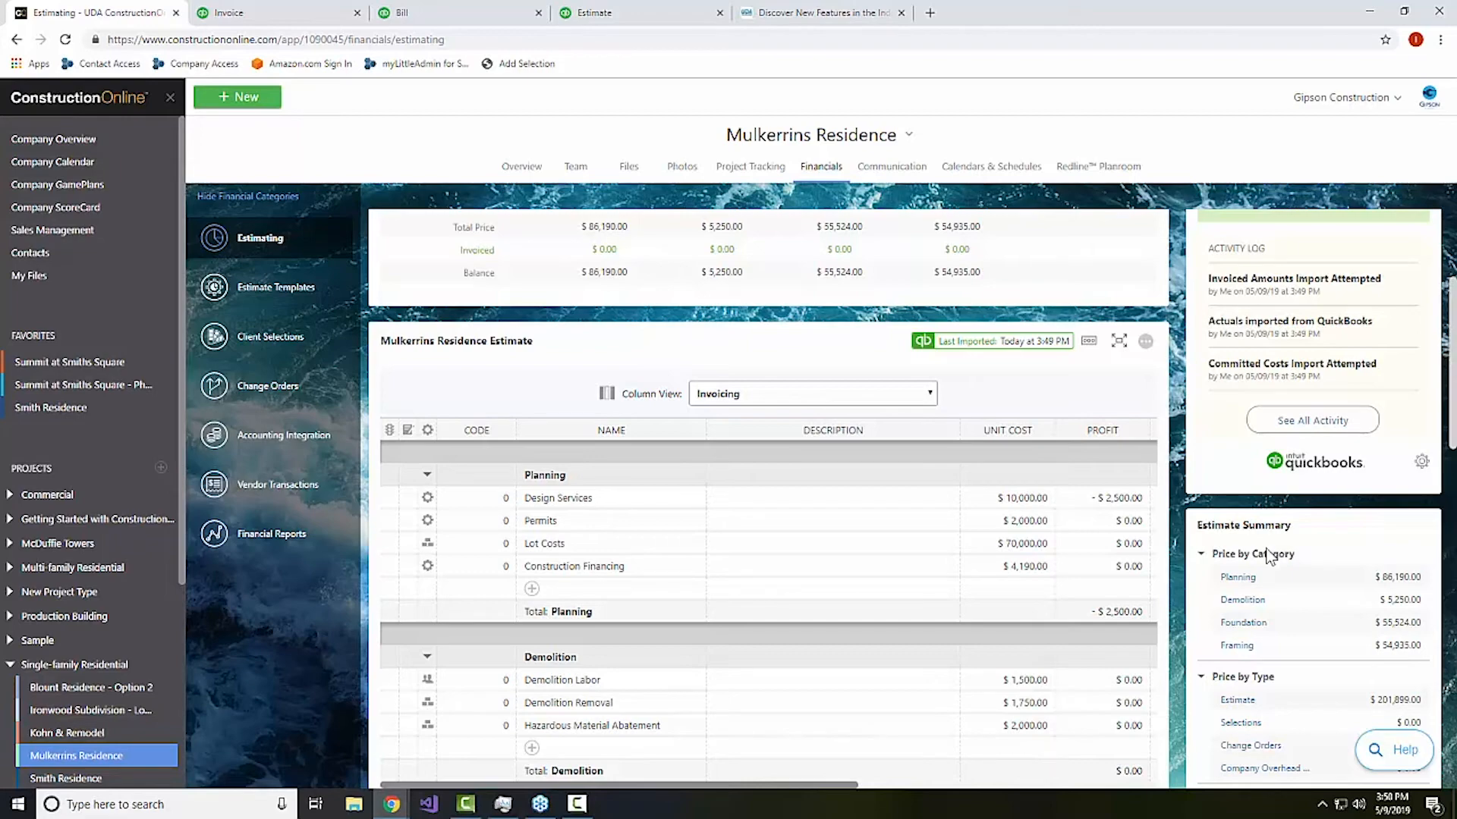
View the project's vendor transactions and the company-wide ones, and inspect the company list's date range options without changing them.
{"action": "left_click", "coordinate": [300, 489]}
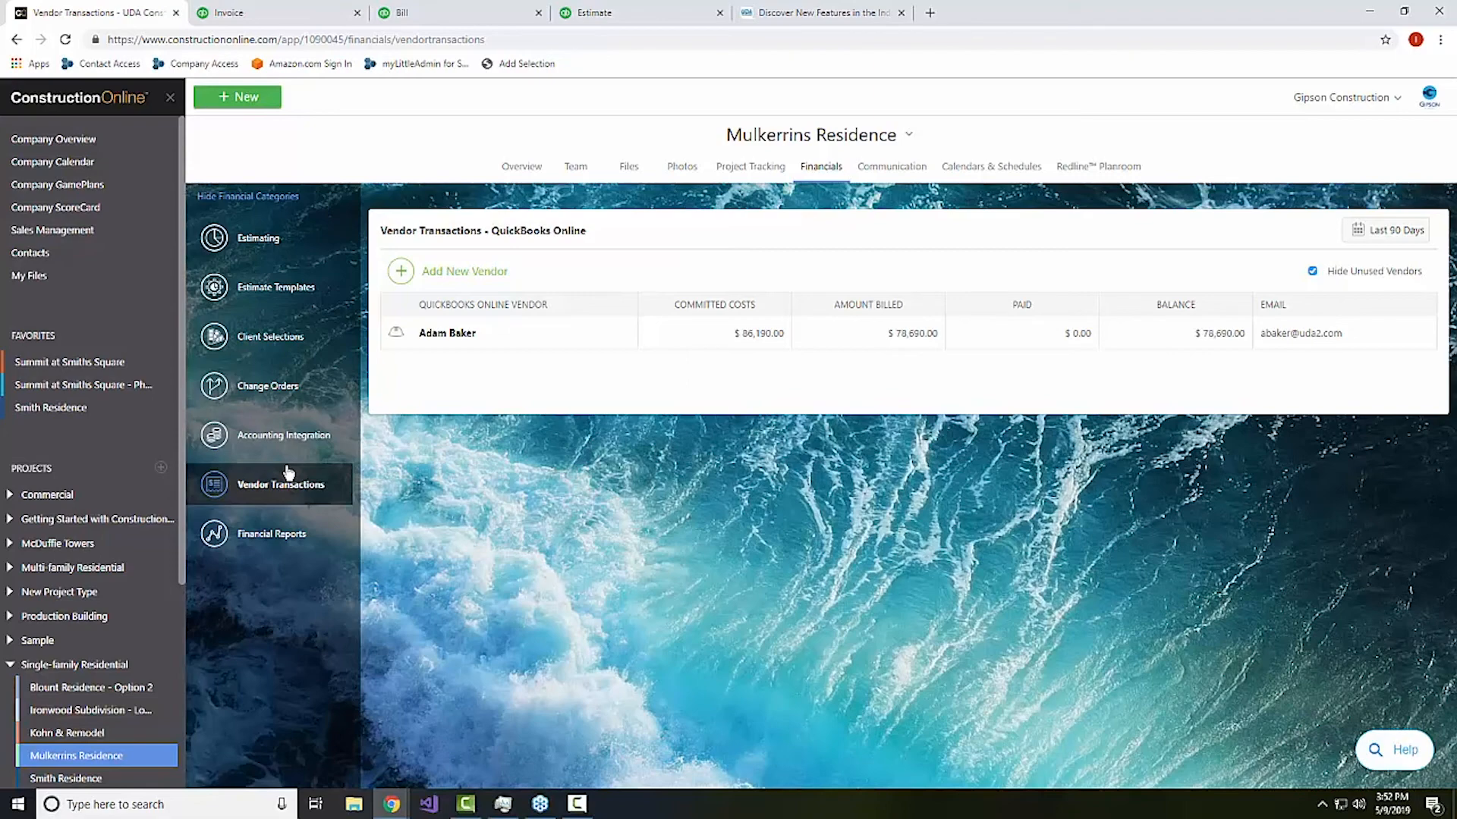
{"action": "left_click", "coordinate": [101, 141]}
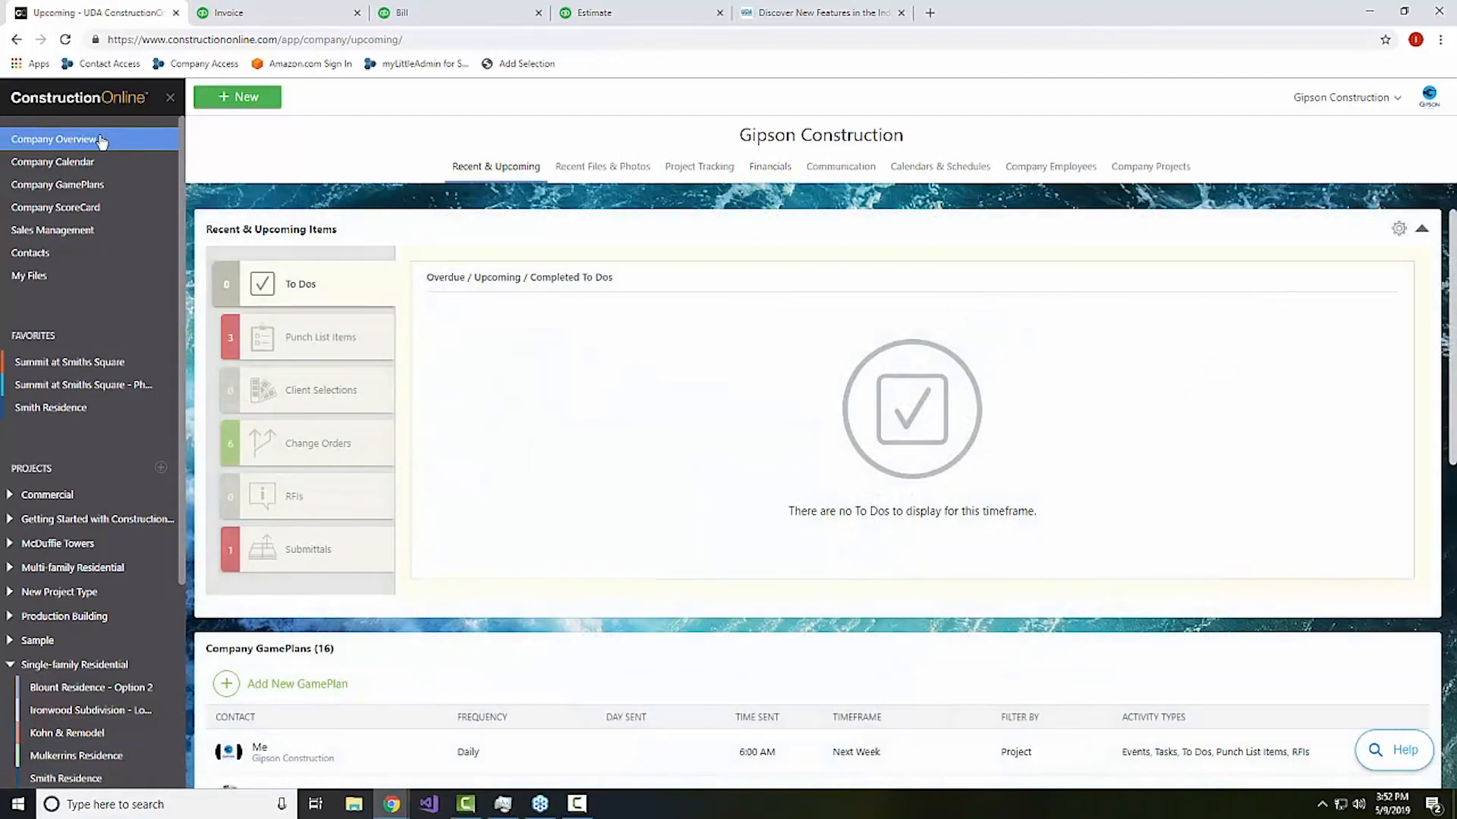
{"action": "left_click", "coordinate": [757, 170]}
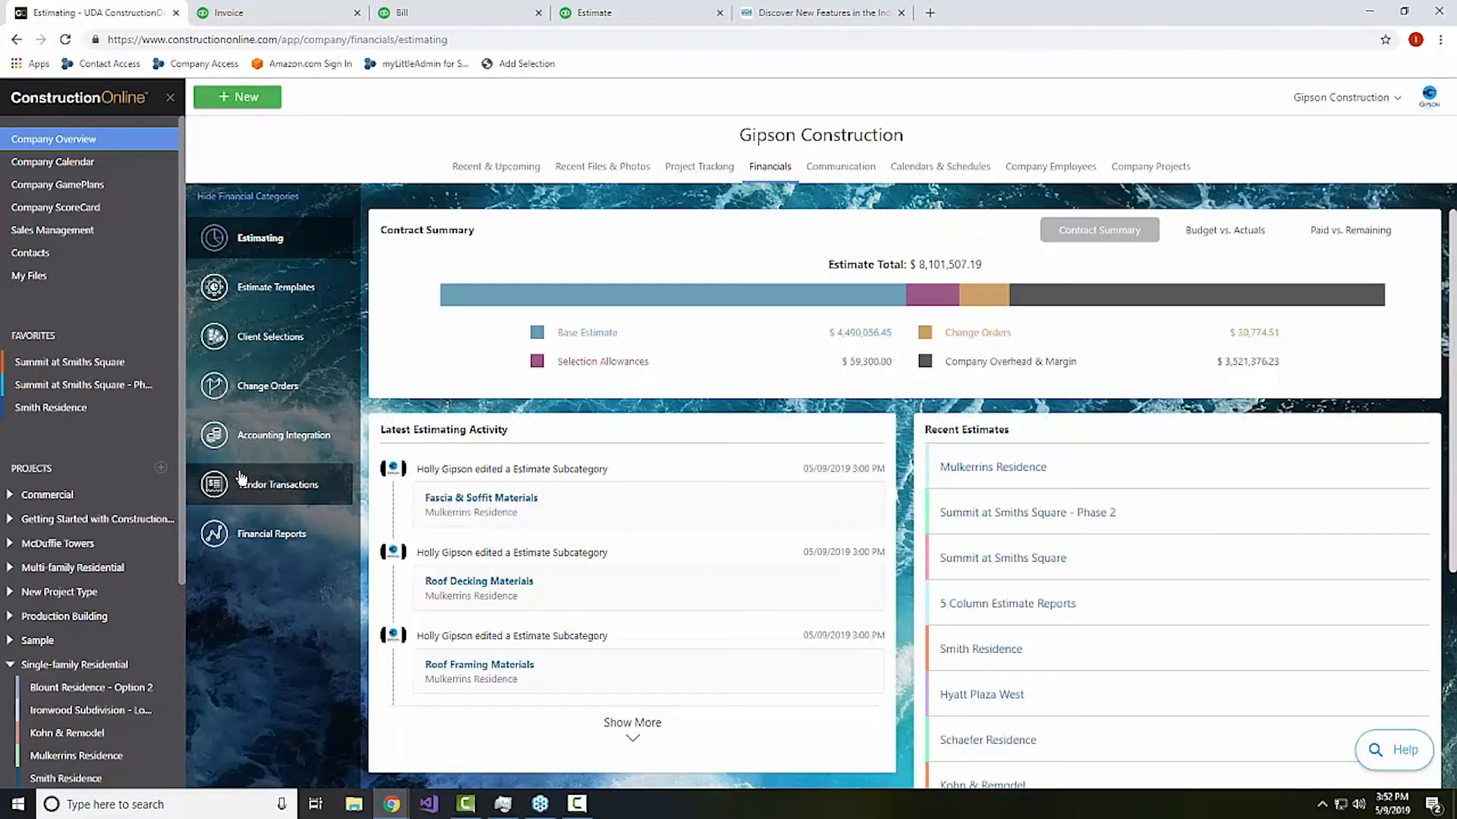
{"action": "left_click", "coordinate": [241, 480]}
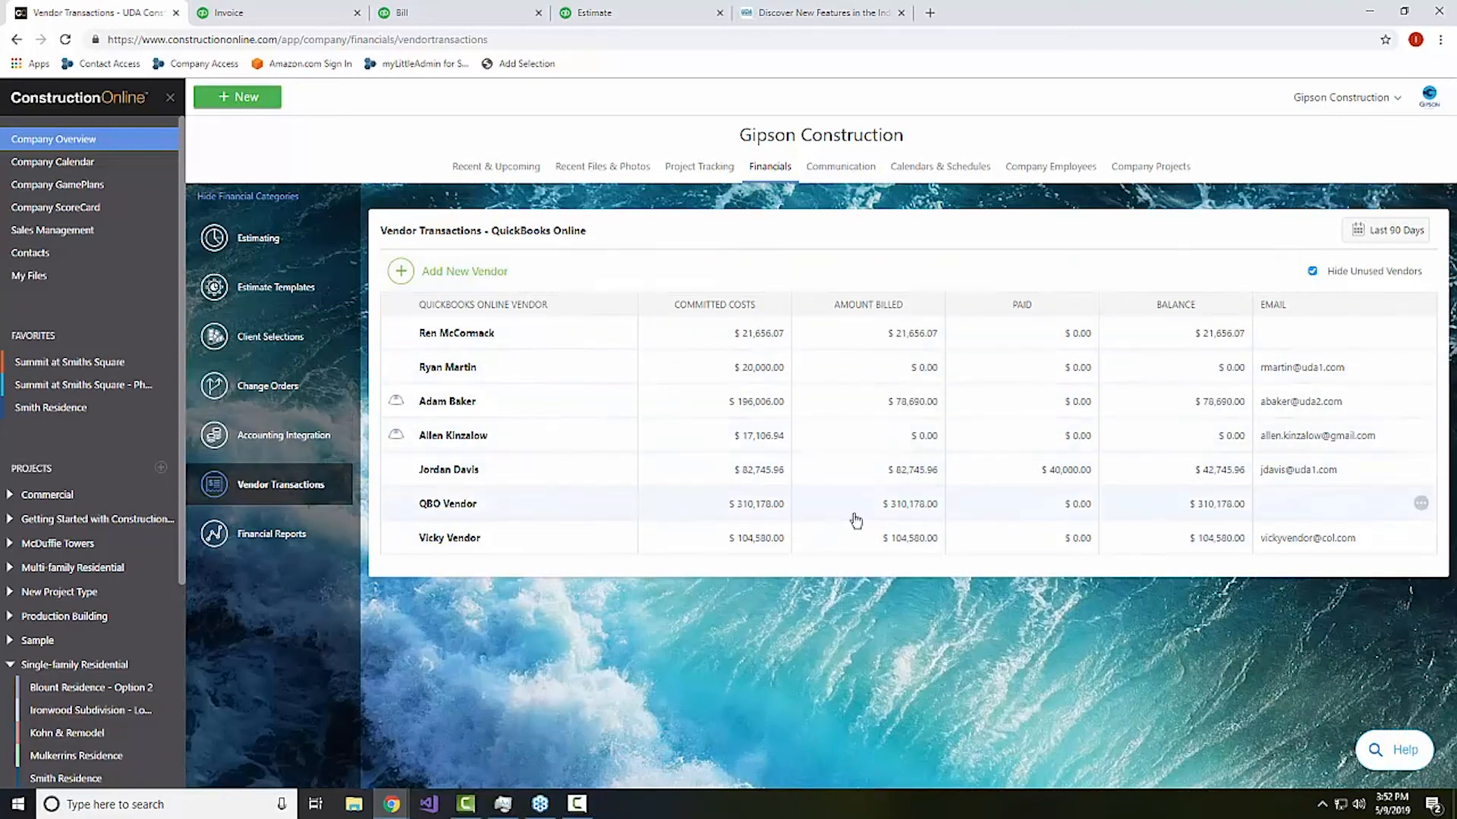
{"action": "left_click", "coordinate": [1377, 237]}
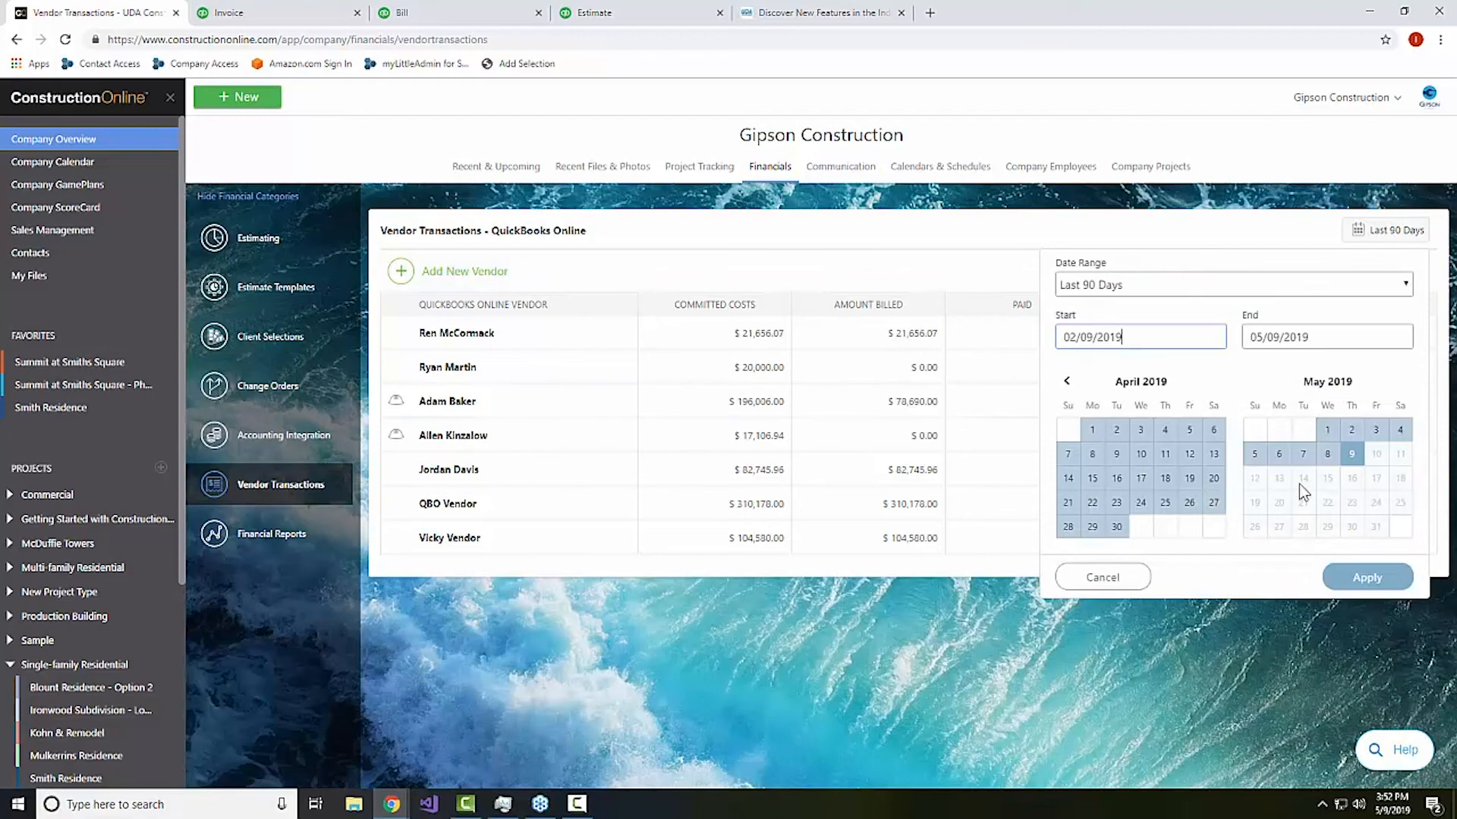
{"action": "left_click", "coordinate": [898, 227]}
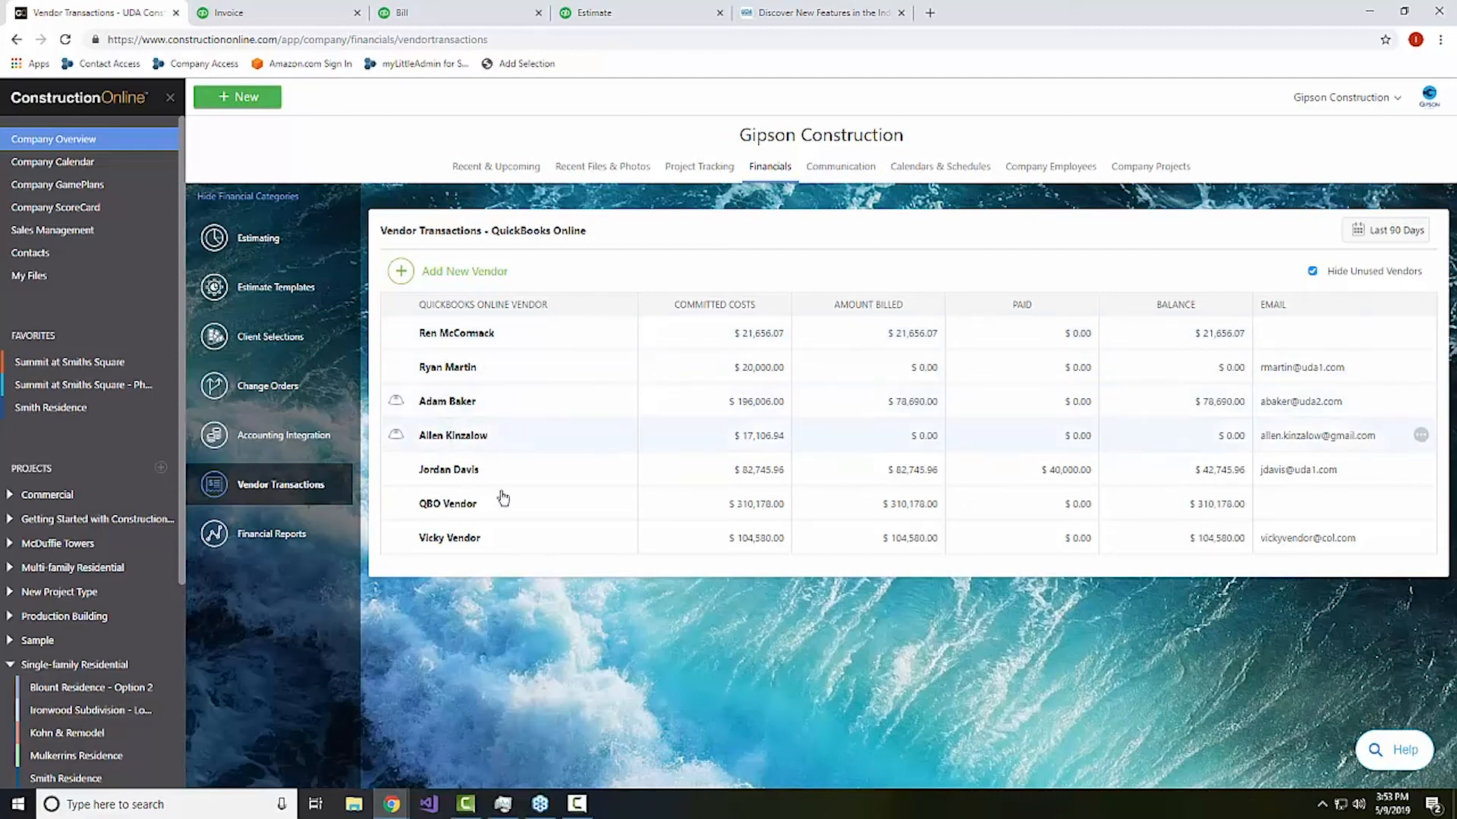
Expand the vendor with the $196,006.00 committed costs and examine the line items of the 05/09/19 purchase order and bill.
{"action": "left_click", "coordinate": [522, 401]}
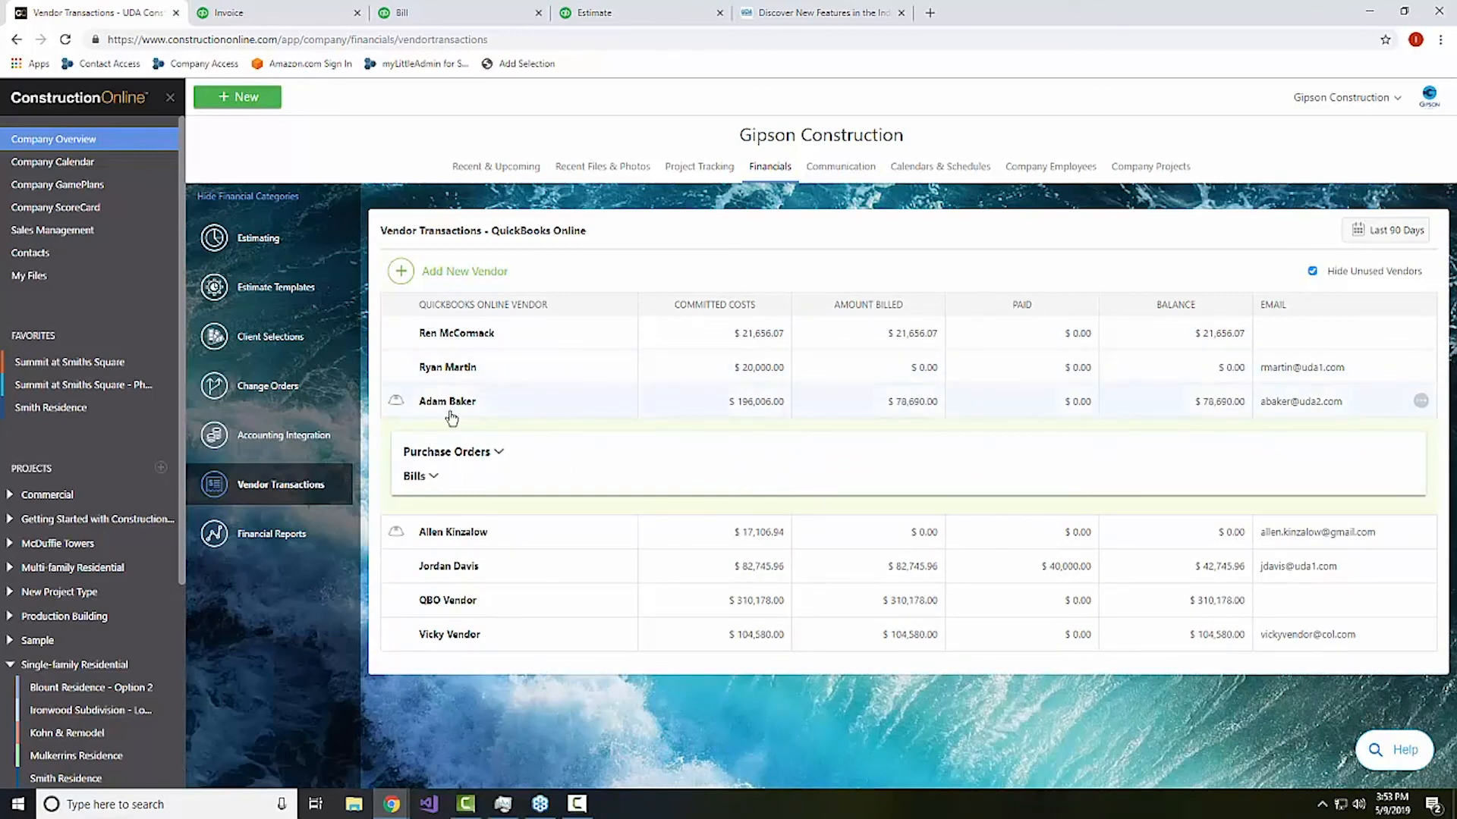
{"action": "left_click", "coordinate": [447, 454]}
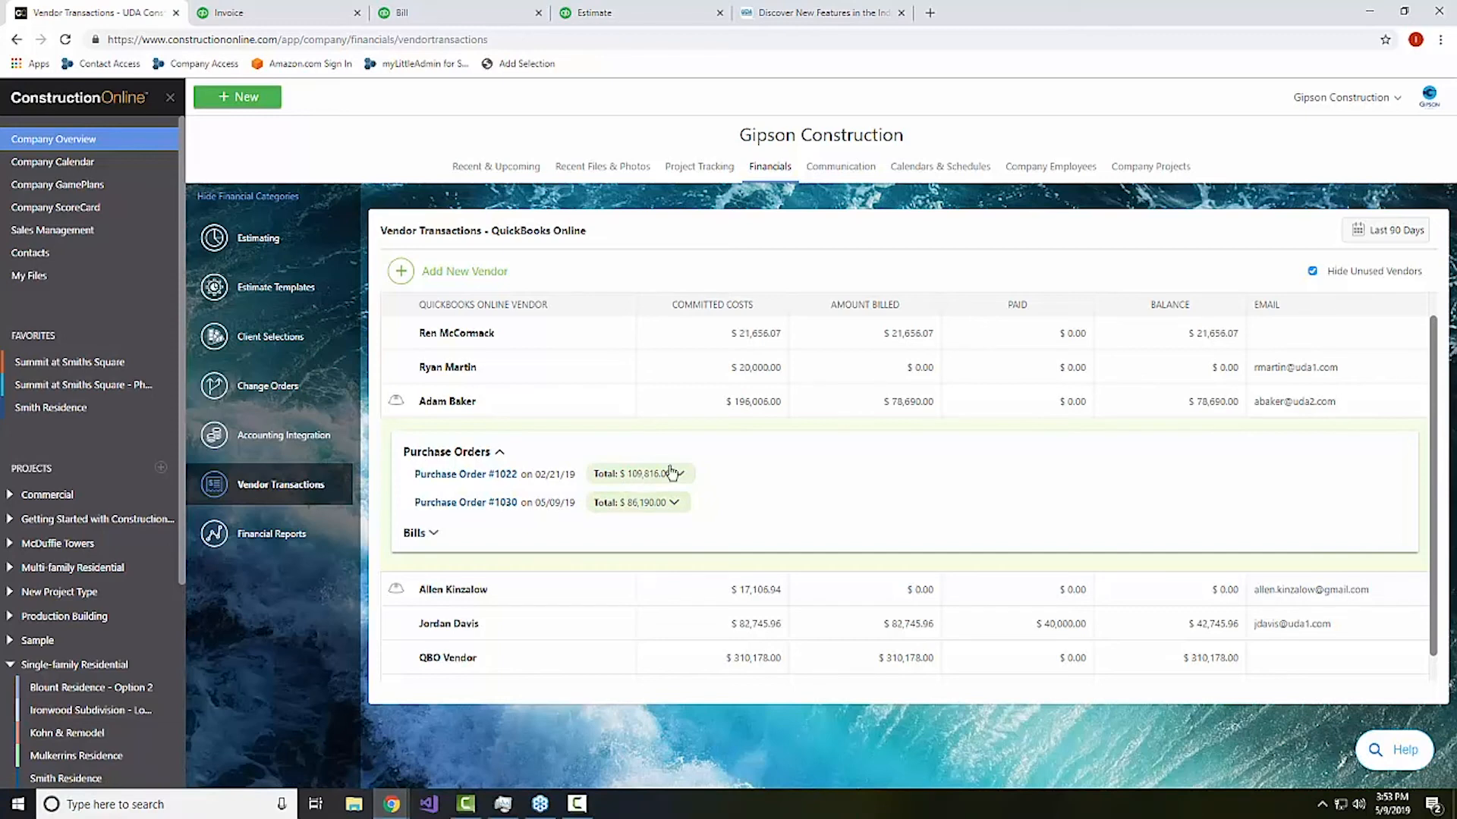
{"action": "left_click", "coordinate": [643, 513]}
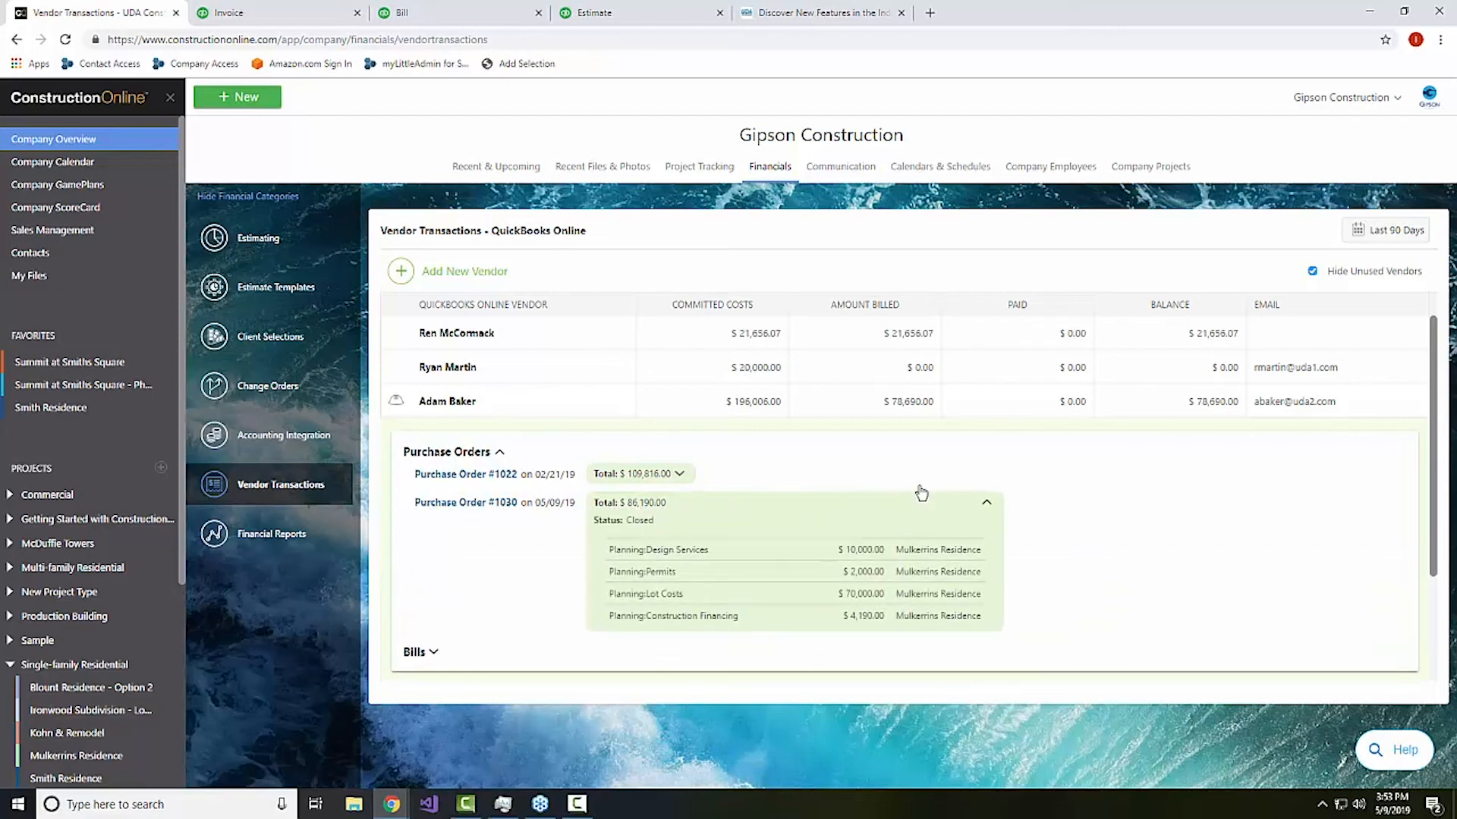
{"action": "scroll", "coordinate": [863, 538], "scroll_direction": "down", "scroll_amount": 2}
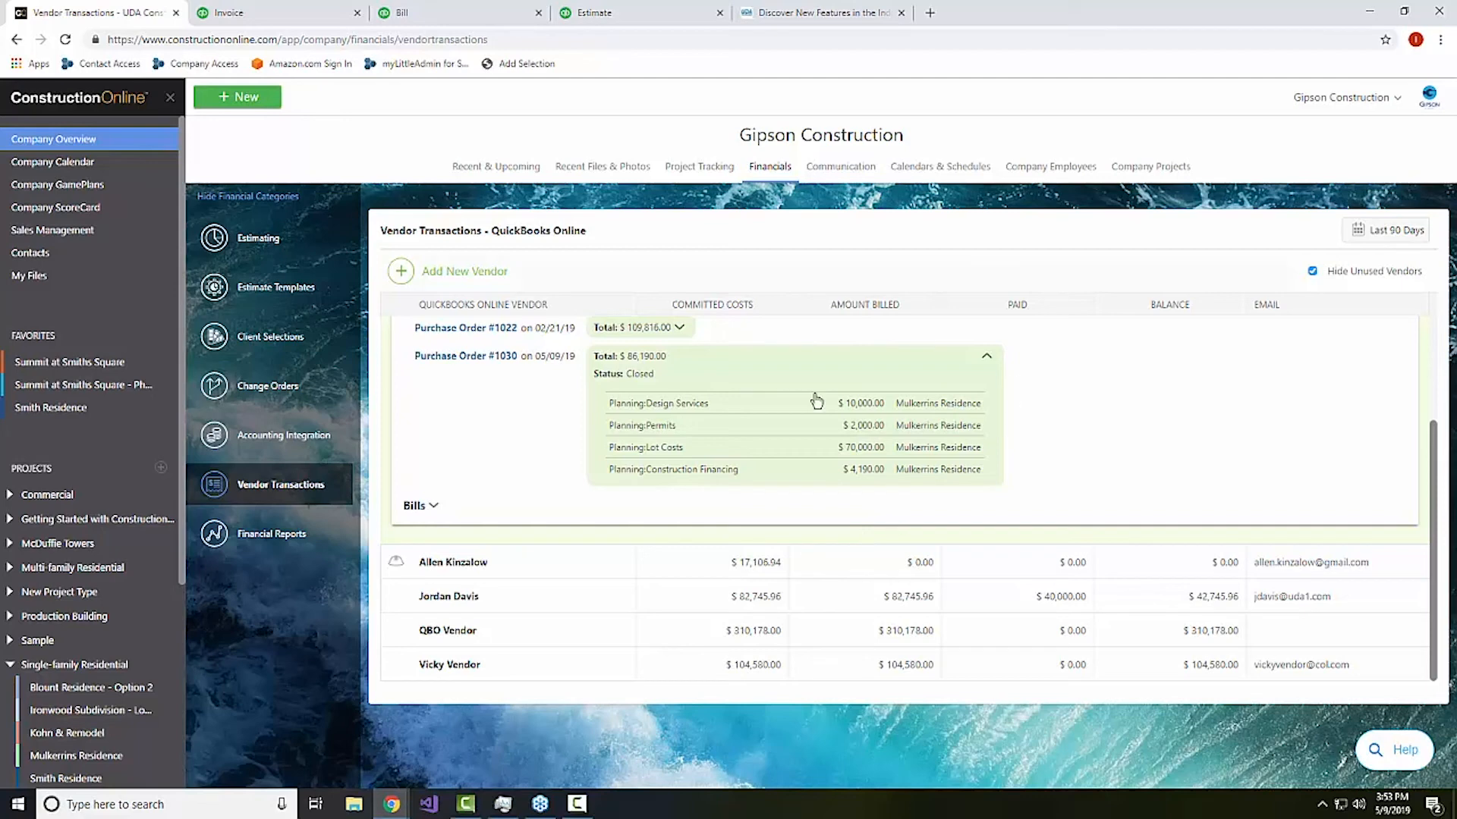
{"action": "left_click", "coordinate": [431, 506]}
{"action": "left_click", "coordinate": [570, 529]}
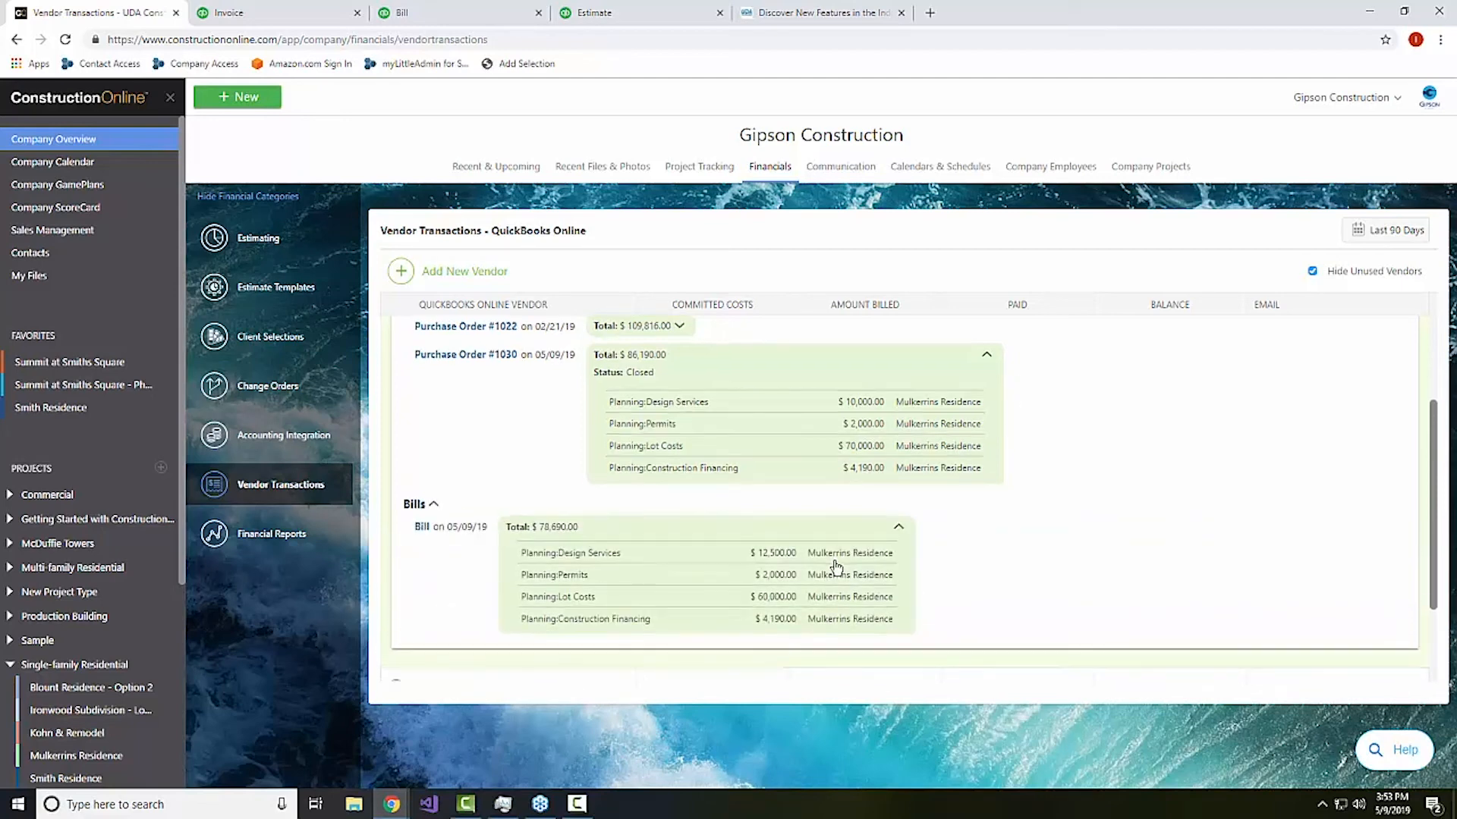
{"action": "scroll", "coordinate": [835, 566], "scroll_direction": "down", "scroll_amount": 1}
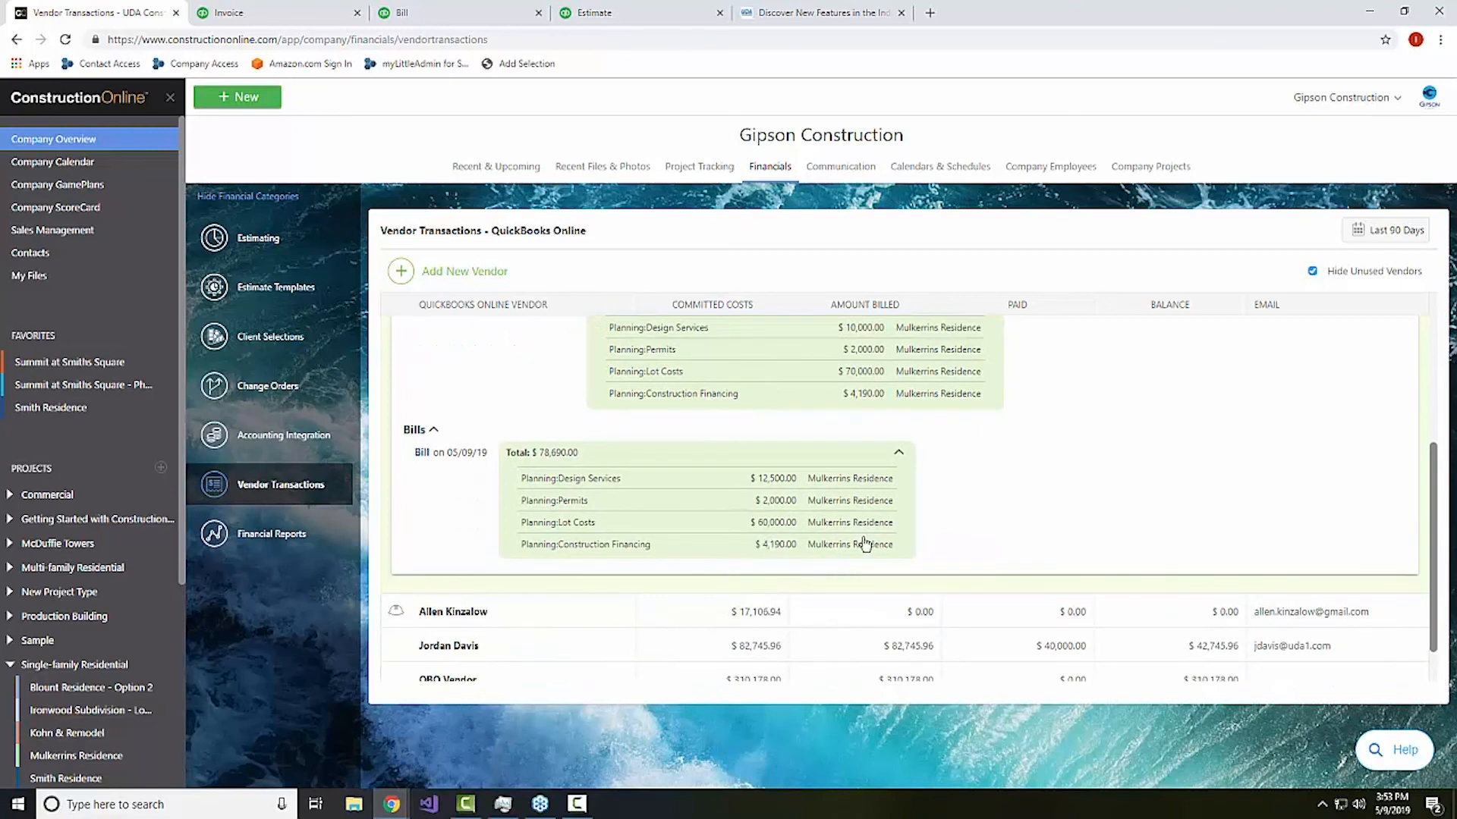
{"action": "scroll", "coordinate": [865, 540], "scroll_direction": "down", "scroll_amount": 1}
{"action": "scroll", "coordinate": [505, 433], "scroll_direction": "up", "scroll_amount": 1}
{"action": "scroll", "coordinate": [504, 434], "scroll_direction": "up", "scroll_amount": 1}
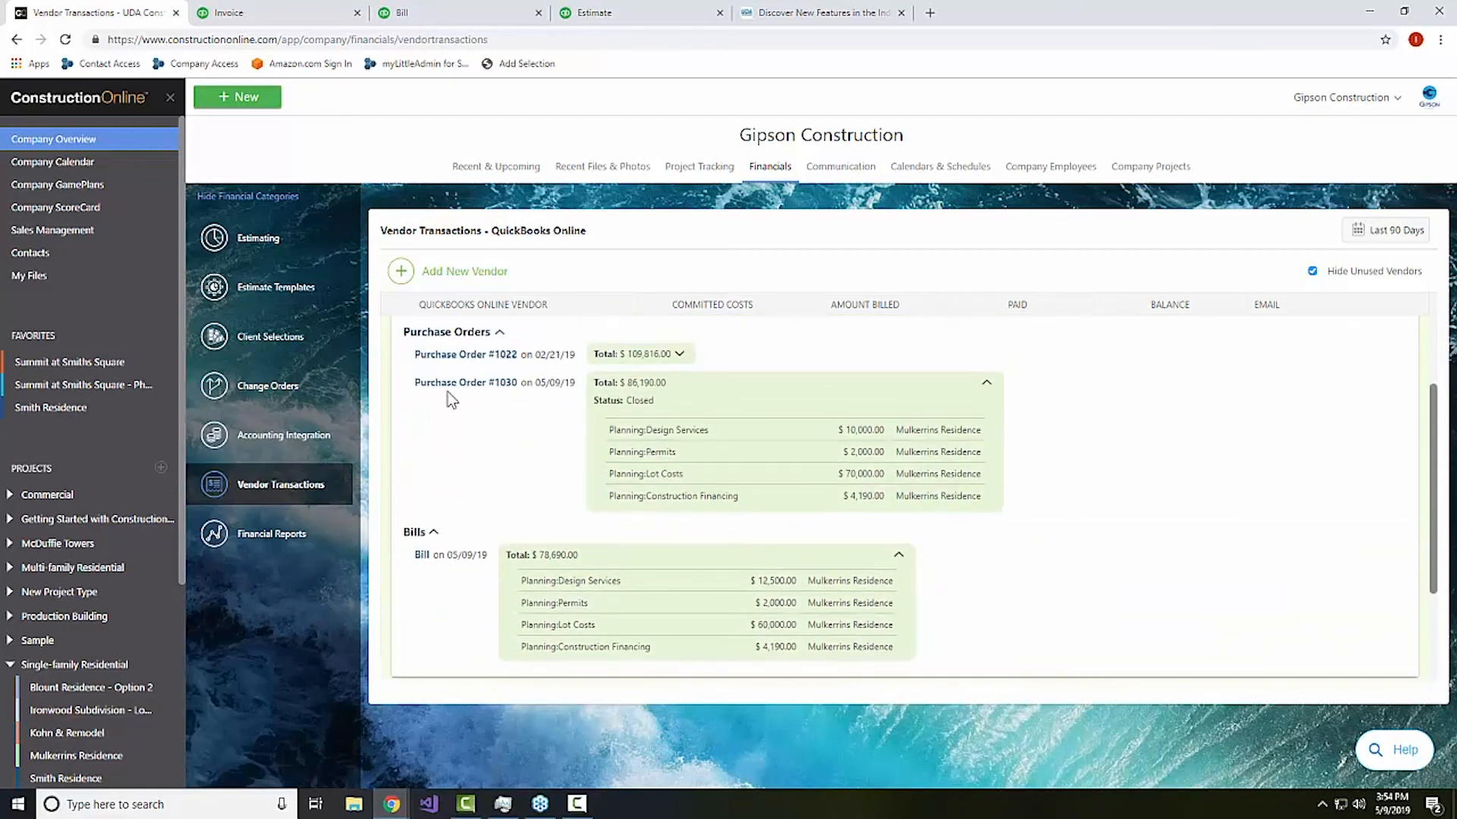
View the vendor's 05/09/19 bill in QuickBooks Online, return to ConstructionOnline, and collapse the vendor's details.
{"action": "left_click", "coordinate": [446, 345]}
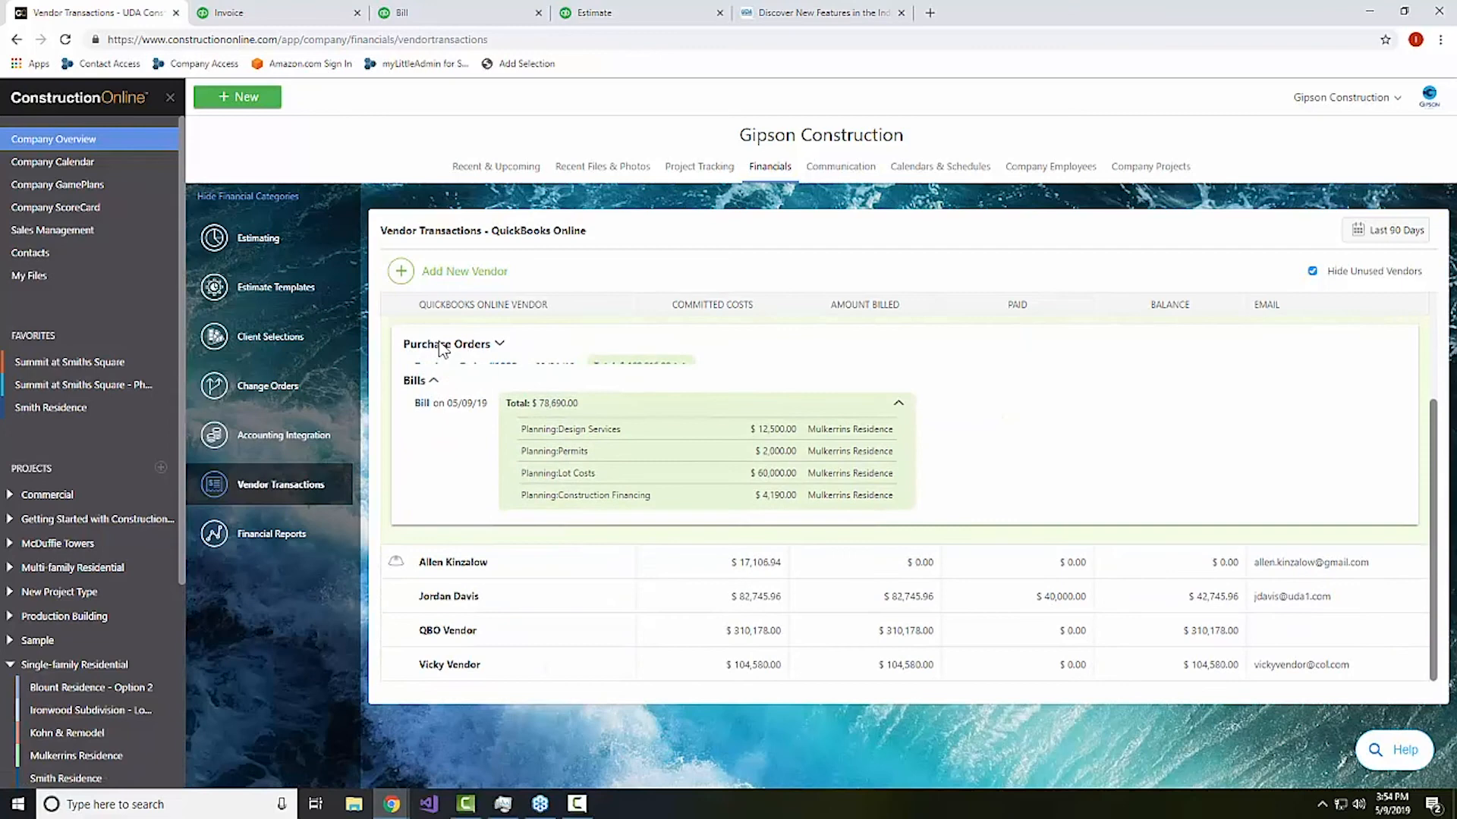
{"action": "left_click", "coordinate": [418, 408]}
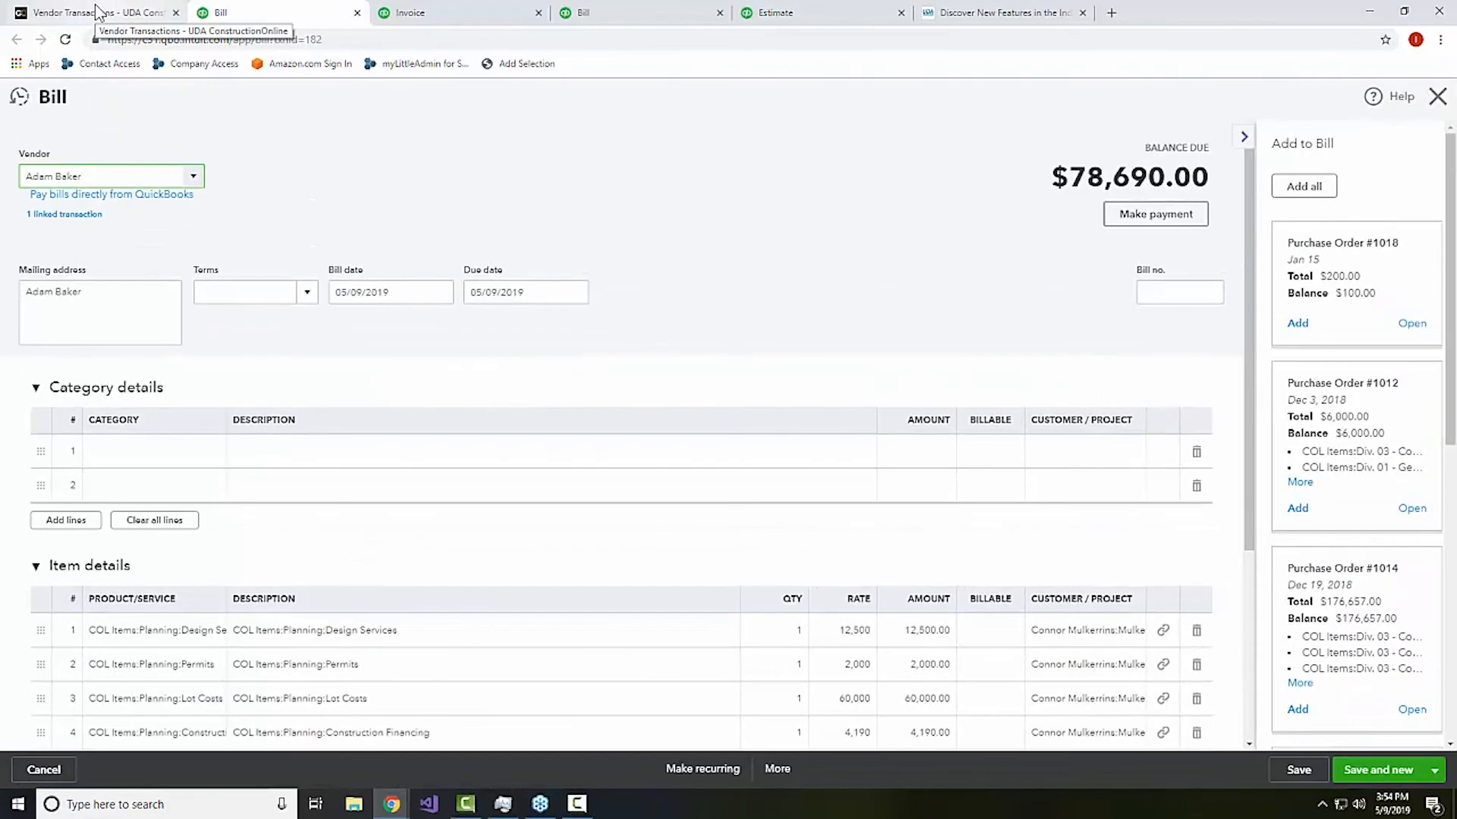
{"action": "left_click", "coordinate": [97, 11]}
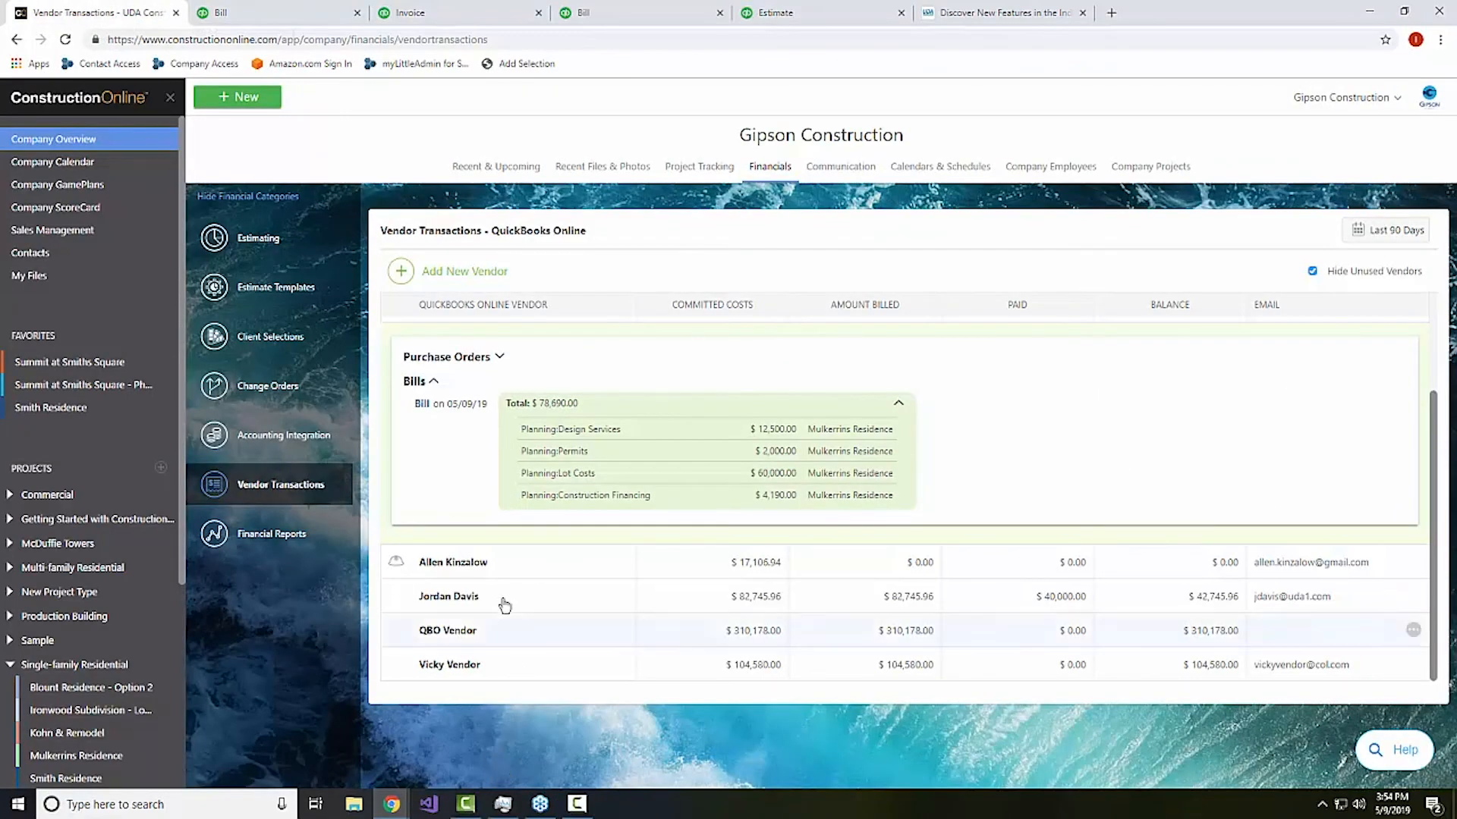
{"action": "left_click", "coordinate": [434, 383]}
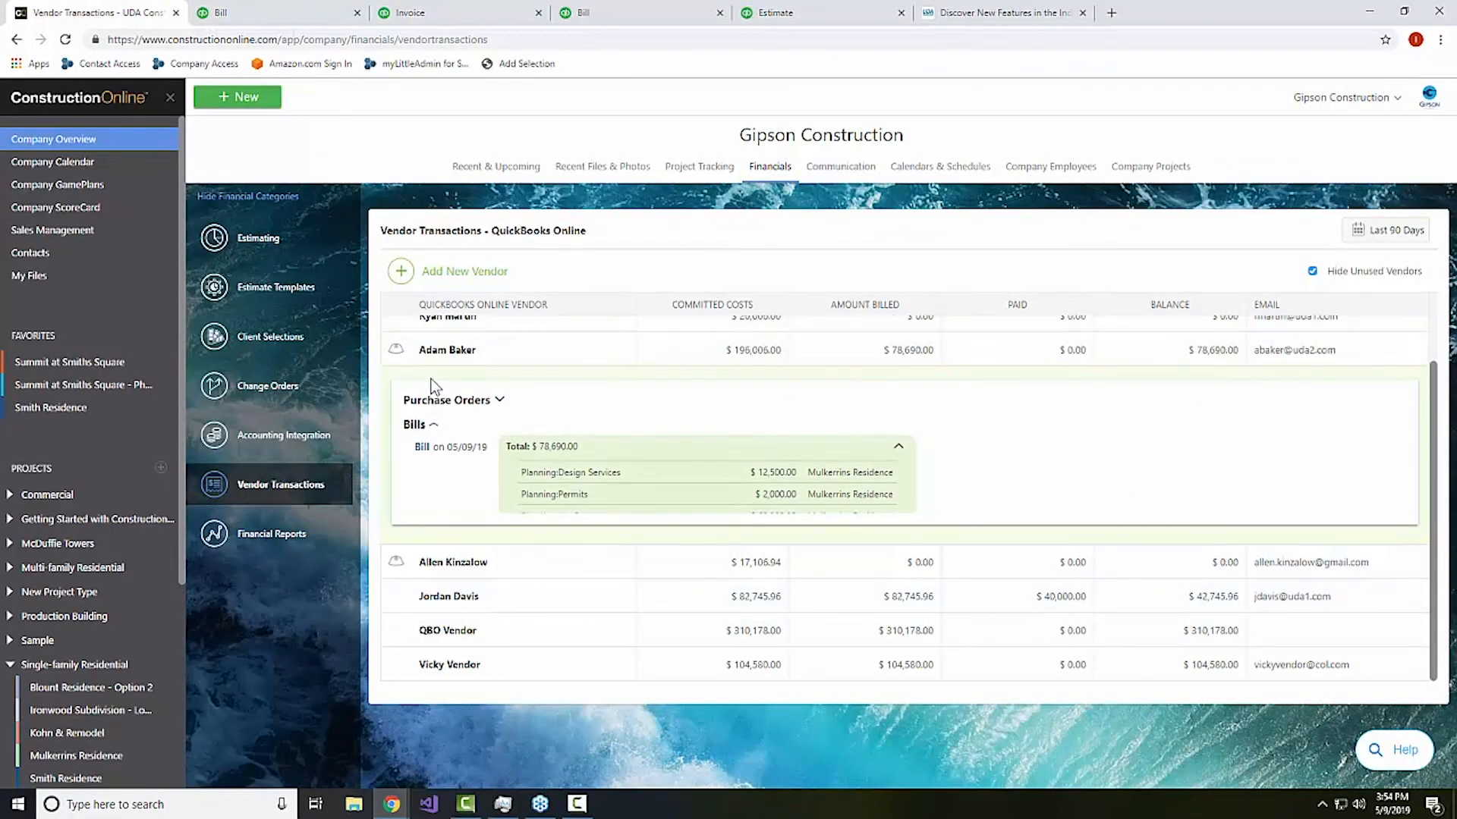
{"action": "left_click", "coordinate": [441, 407]}
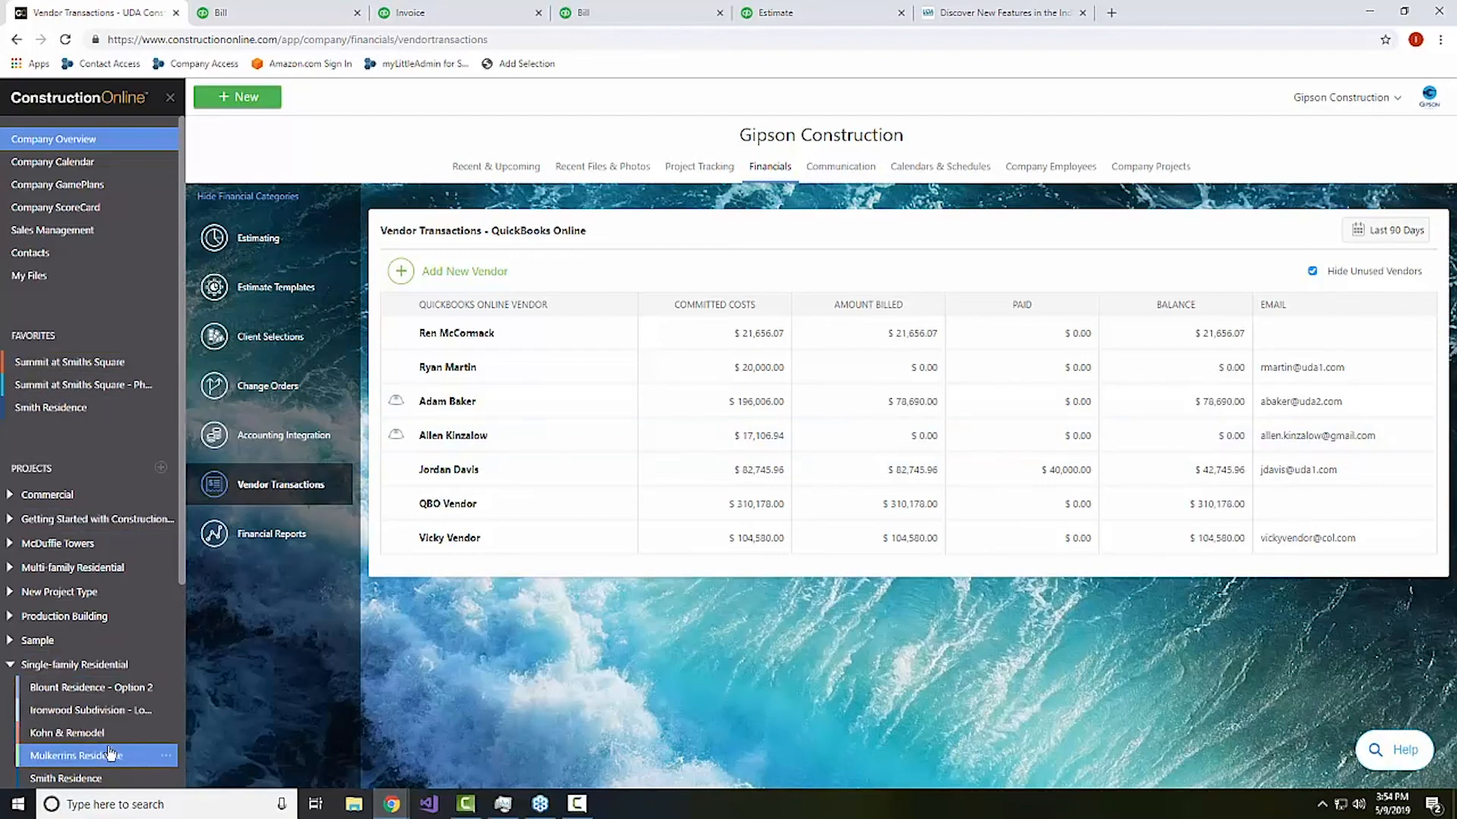
Open the Mulkerrins Residence project's financials and view its vendor transactions.
{"action": "left_click", "coordinate": [76, 756]}
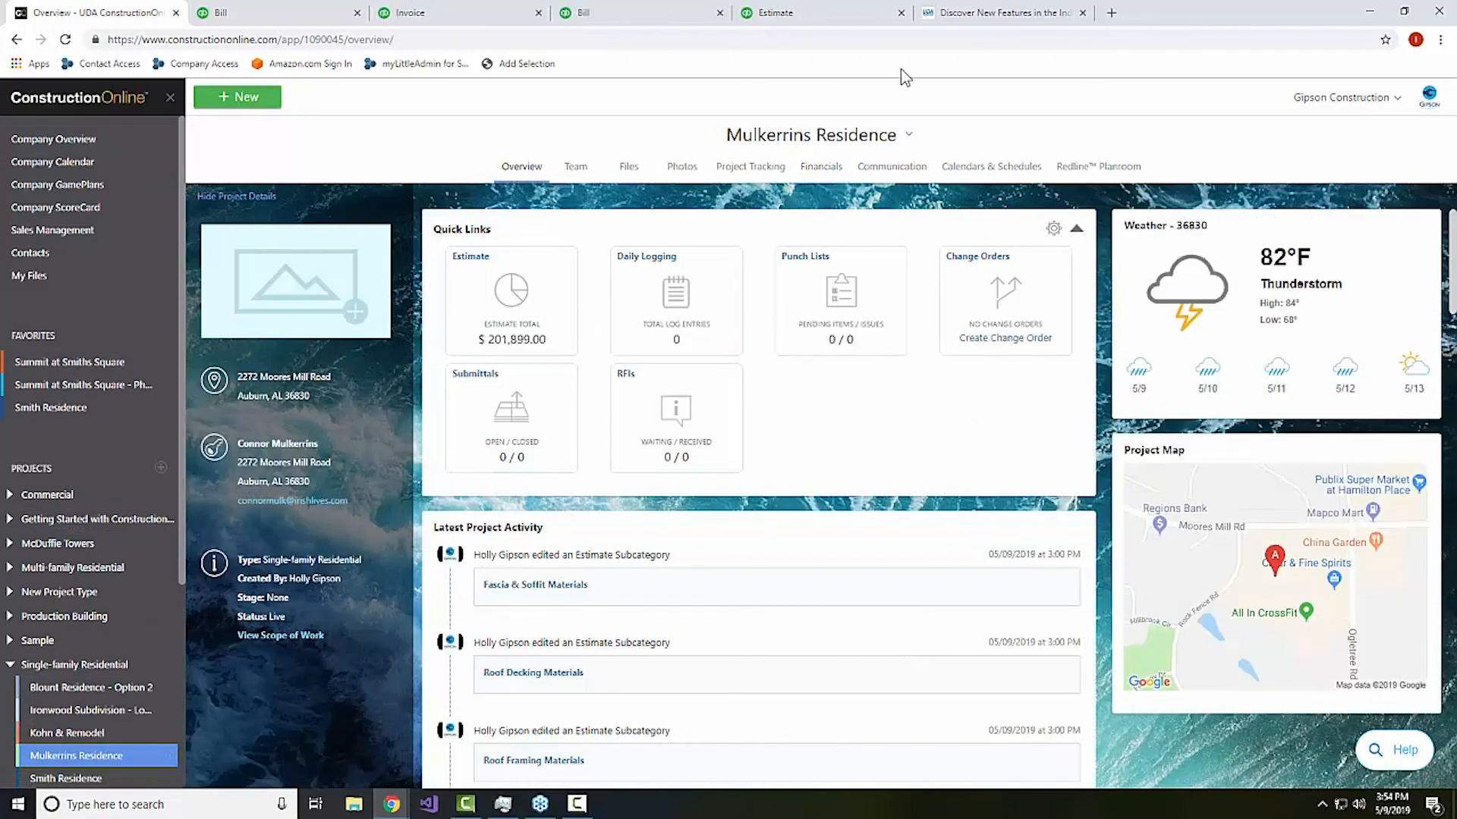
{"action": "left_click", "coordinate": [834, 174]}
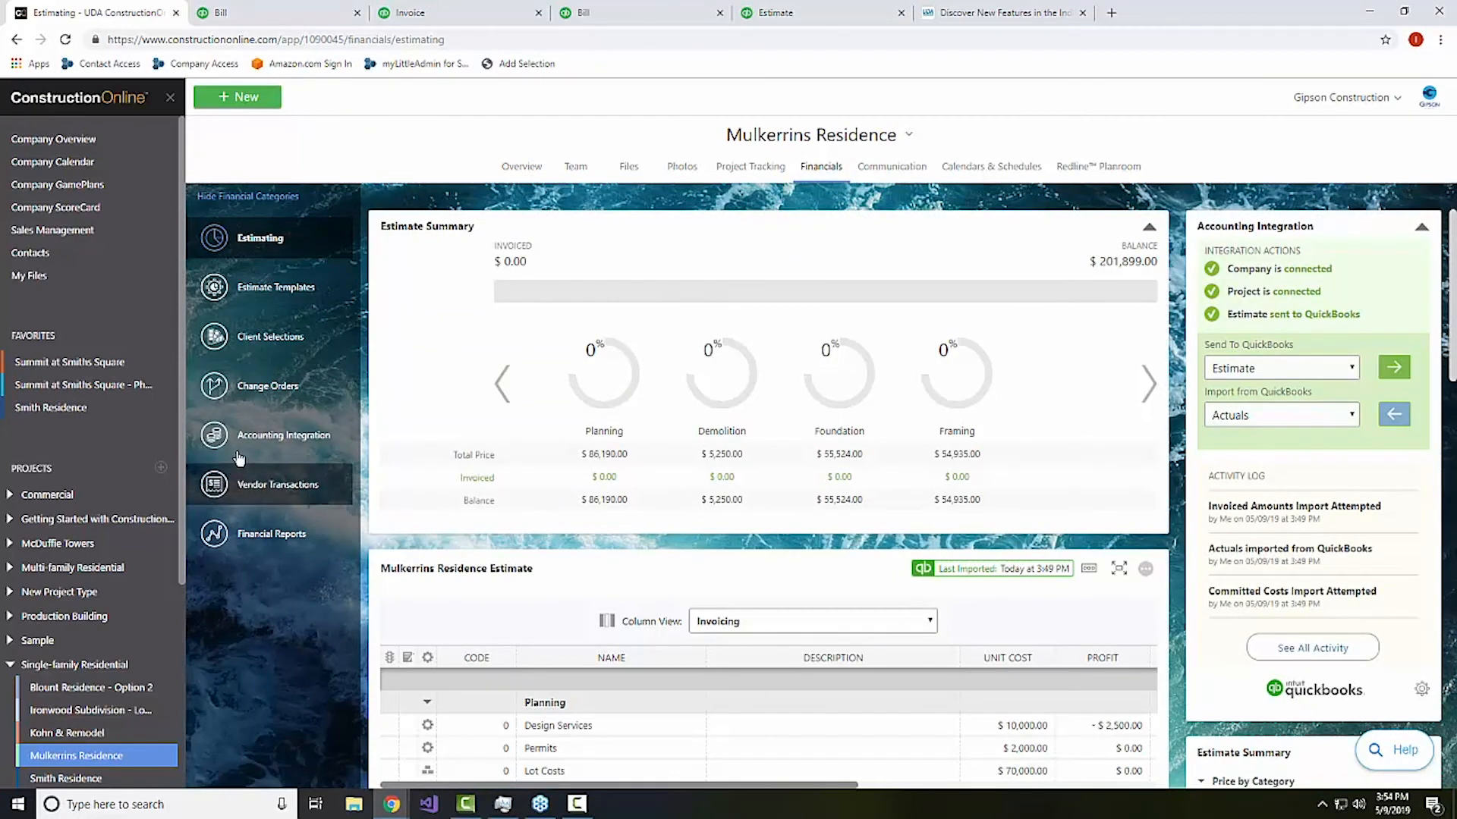
{"action": "left_click", "coordinate": [258, 484]}
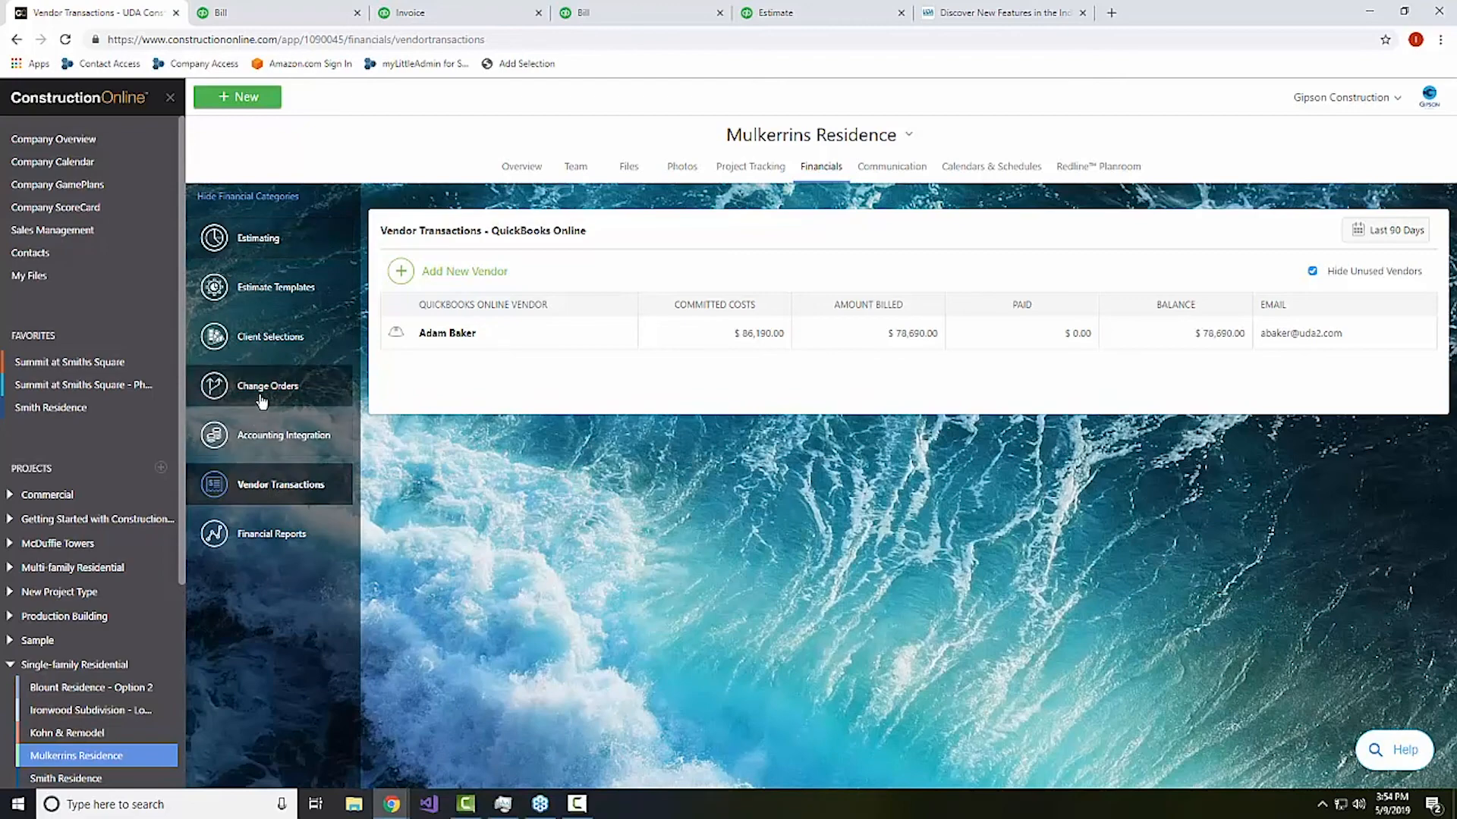
Set the project's QuickBooks Online settings to automatically send estimates for change orders approved by a client or the builder, and save.
{"action": "left_click", "coordinate": [257, 239]}
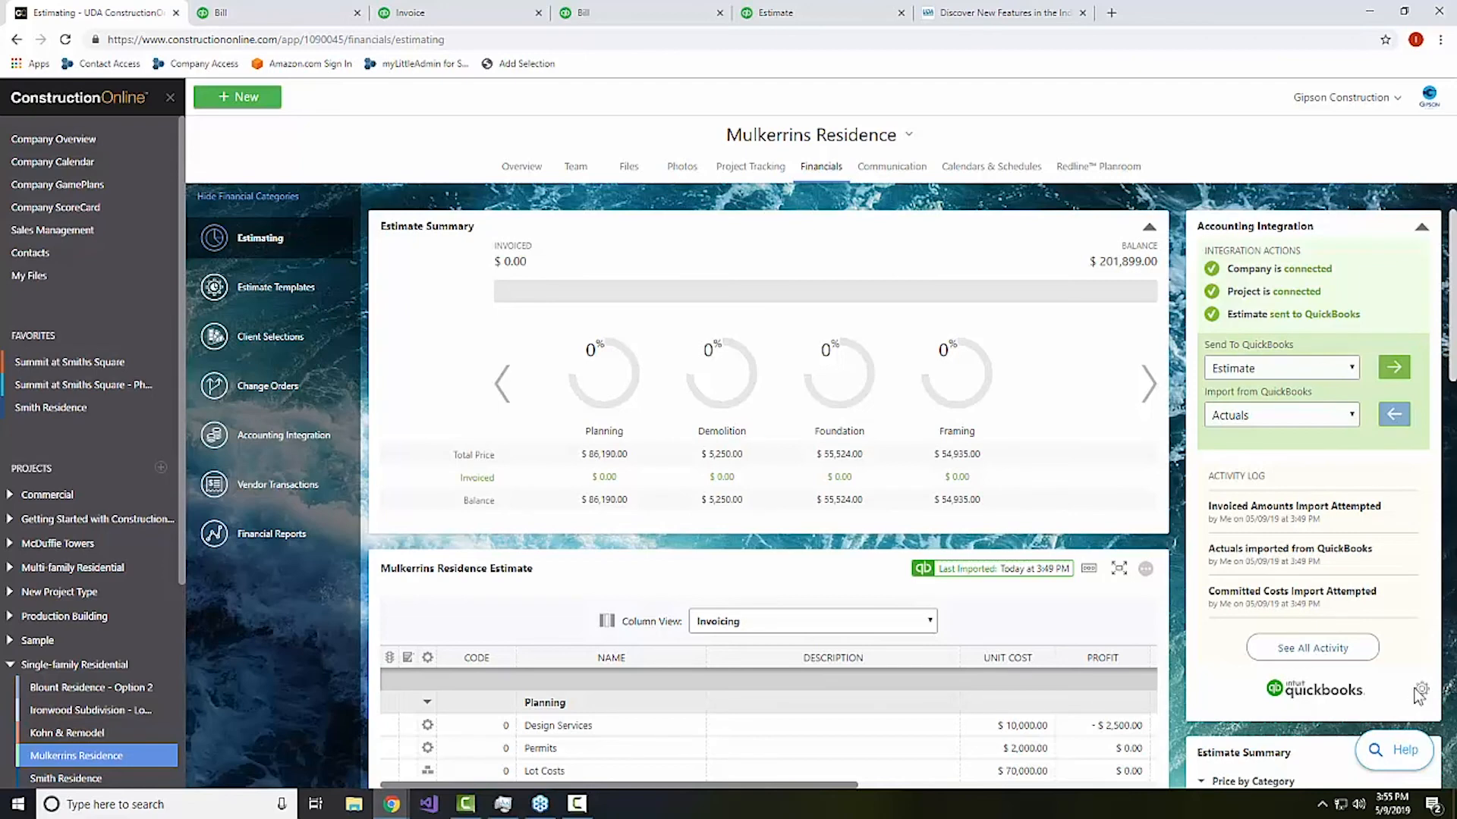
{"action": "left_click", "coordinate": [1421, 691]}
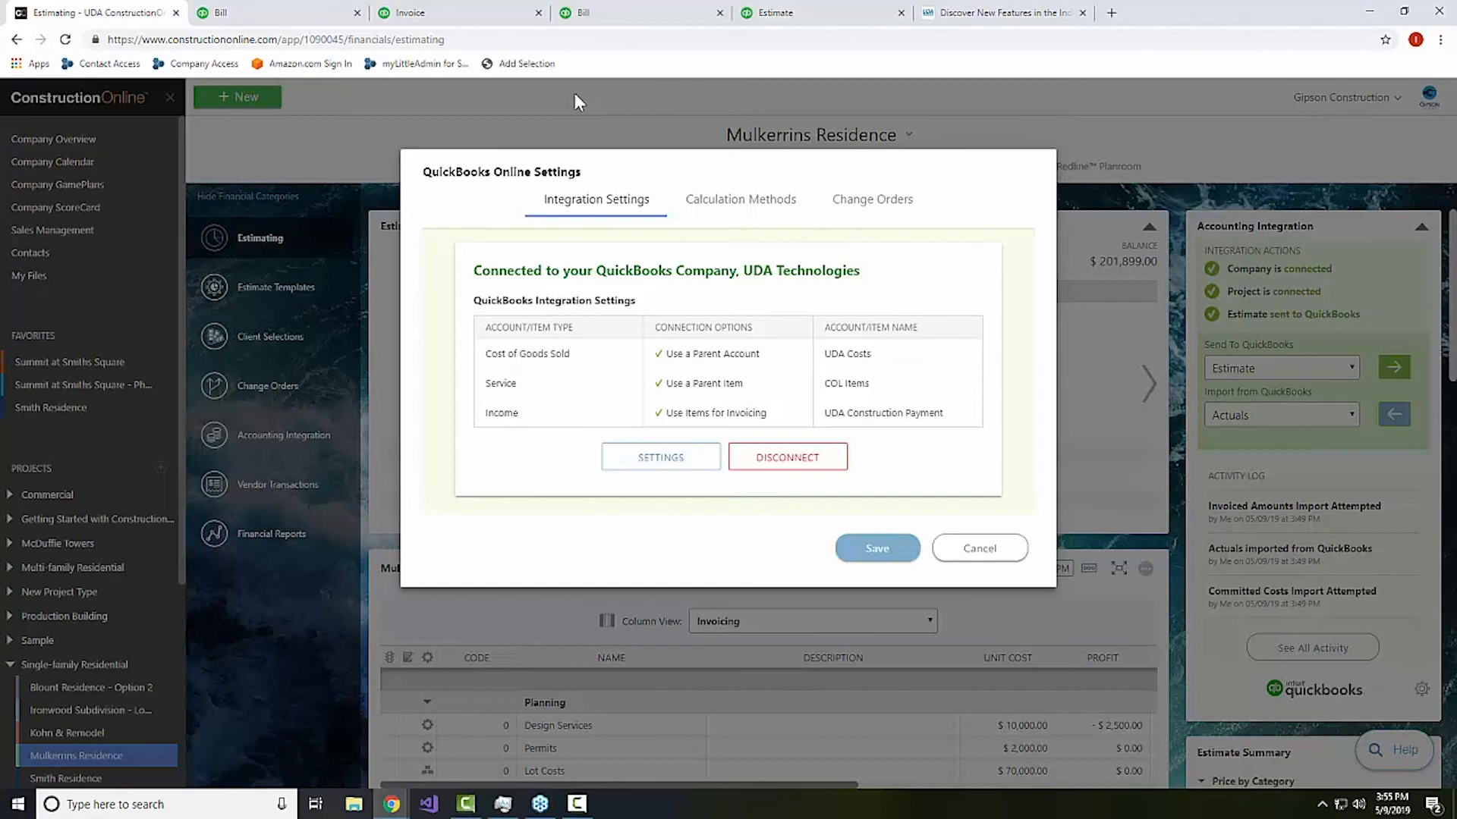
{"action": "left_click", "coordinate": [878, 204]}
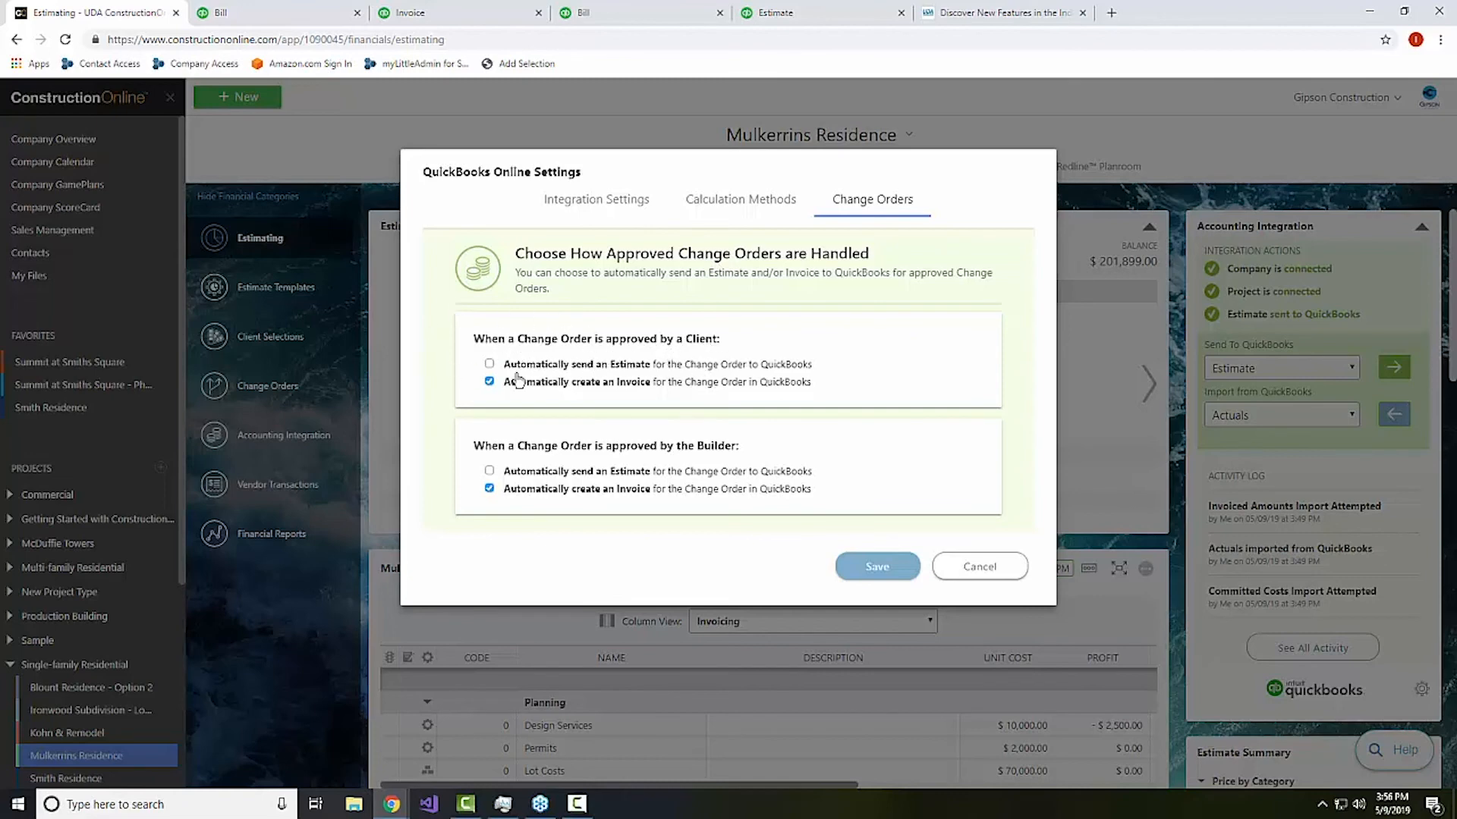
{"action": "left_click", "coordinate": [489, 365]}
{"action": "left_click", "coordinate": [490, 471]}
{"action": "left_click", "coordinate": [868, 568]}
Add a change order named Window Upgrade, with submitted date 05/09/2019 and approval due date 05/10/2019.
{"action": "scroll", "coordinate": [531, 425], "scroll_direction": "down", "scroll_amount": 1}
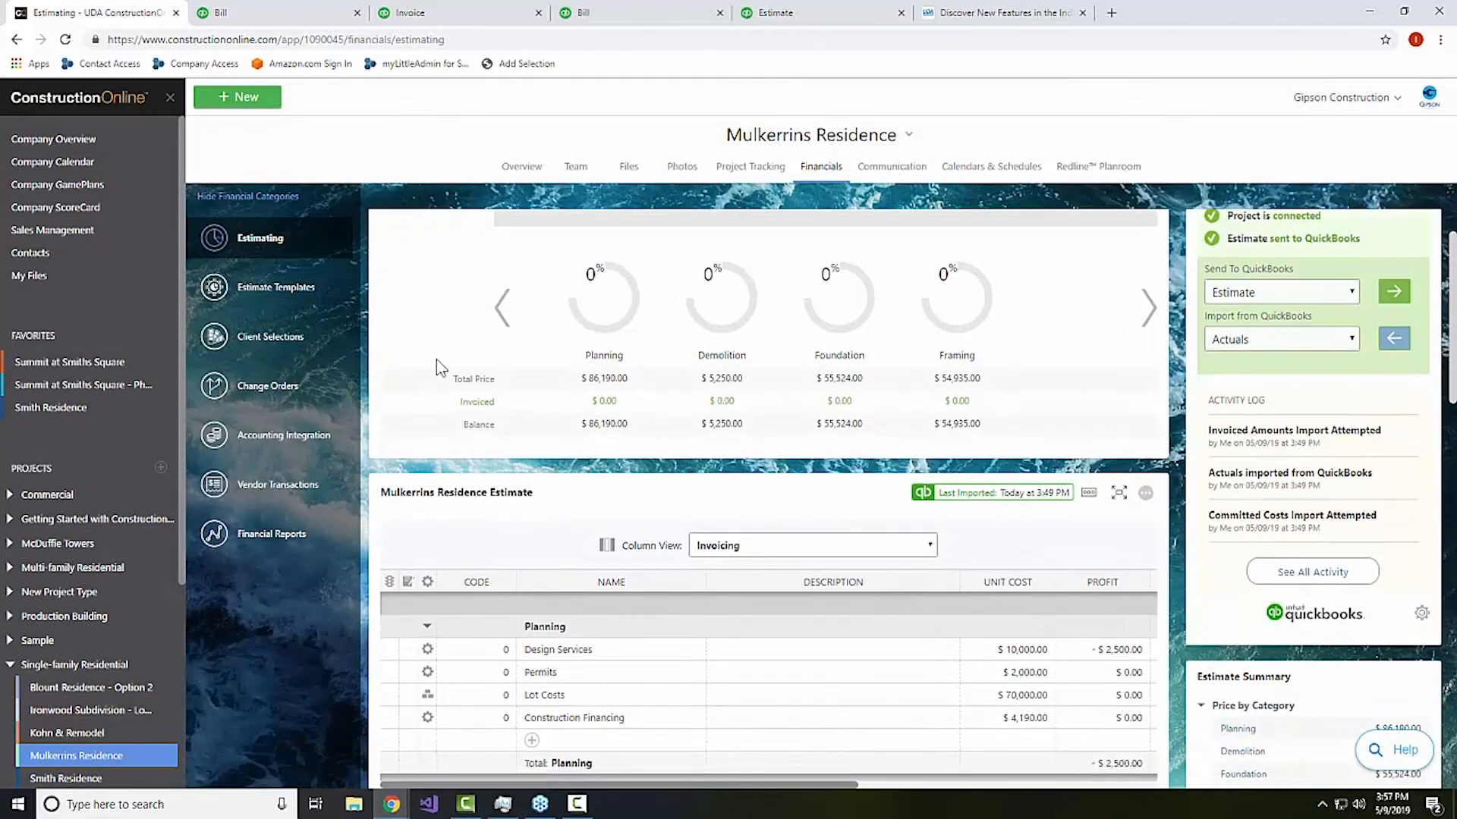
{"action": "left_click", "coordinate": [313, 393]}
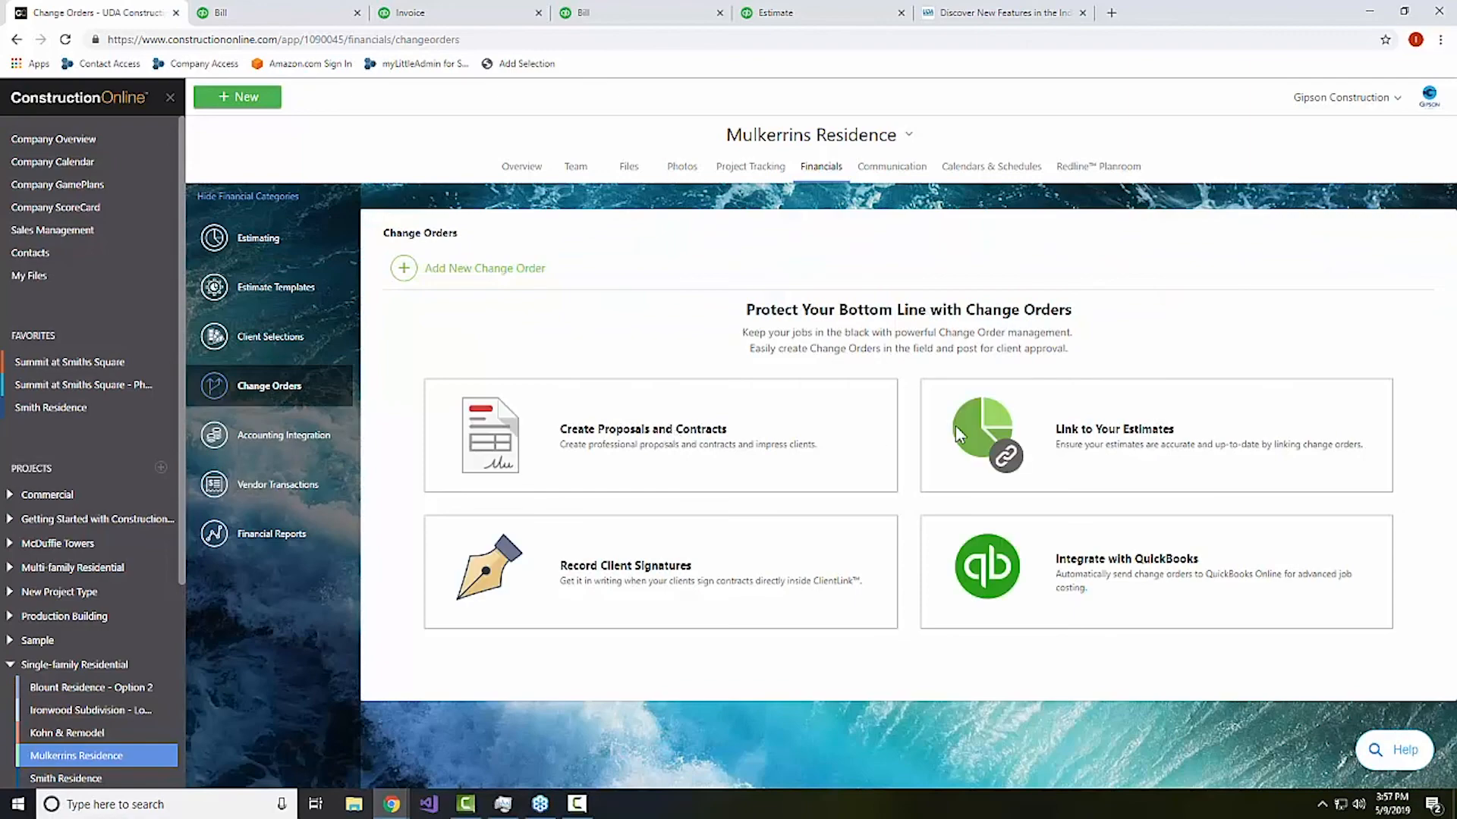
{"action": "left_click", "coordinate": [497, 281]}
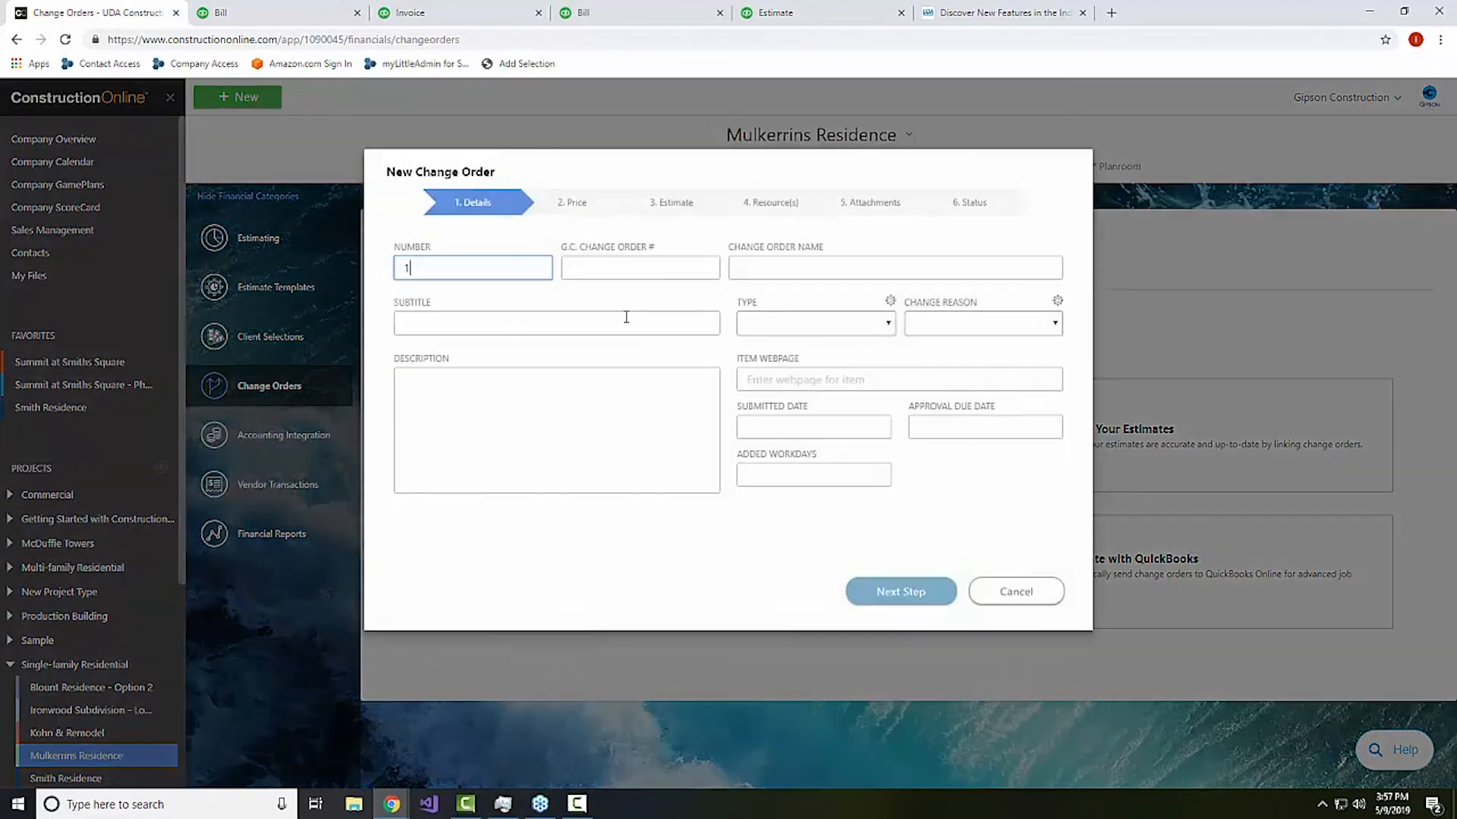
{"action": "left_click", "coordinate": [825, 260]}
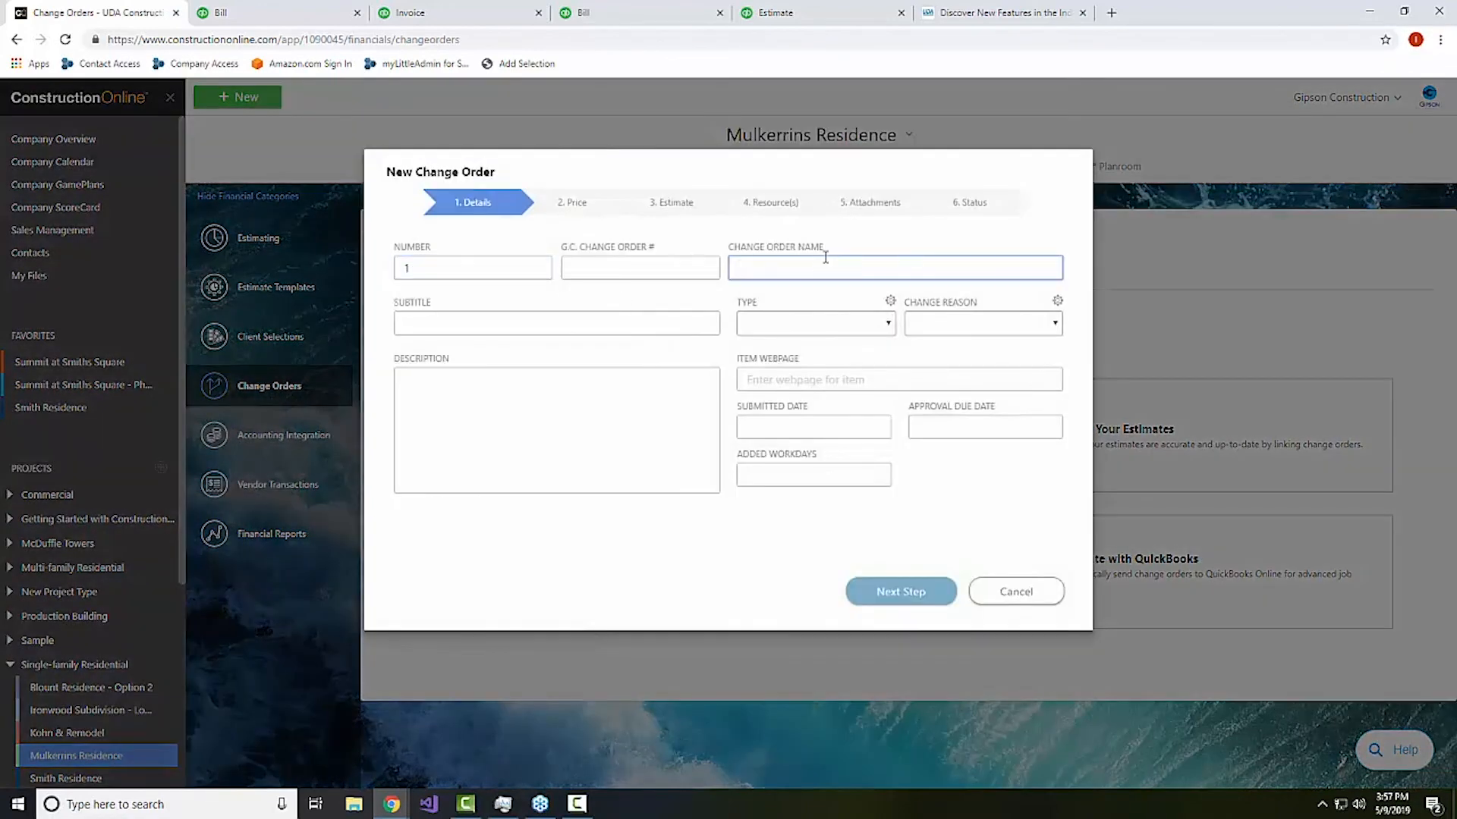
{"action": "type", "text": "Window Upgrade"}
{"action": "left_click", "coordinate": [787, 423]}
{"action": "left_click", "coordinate": [838, 554]}
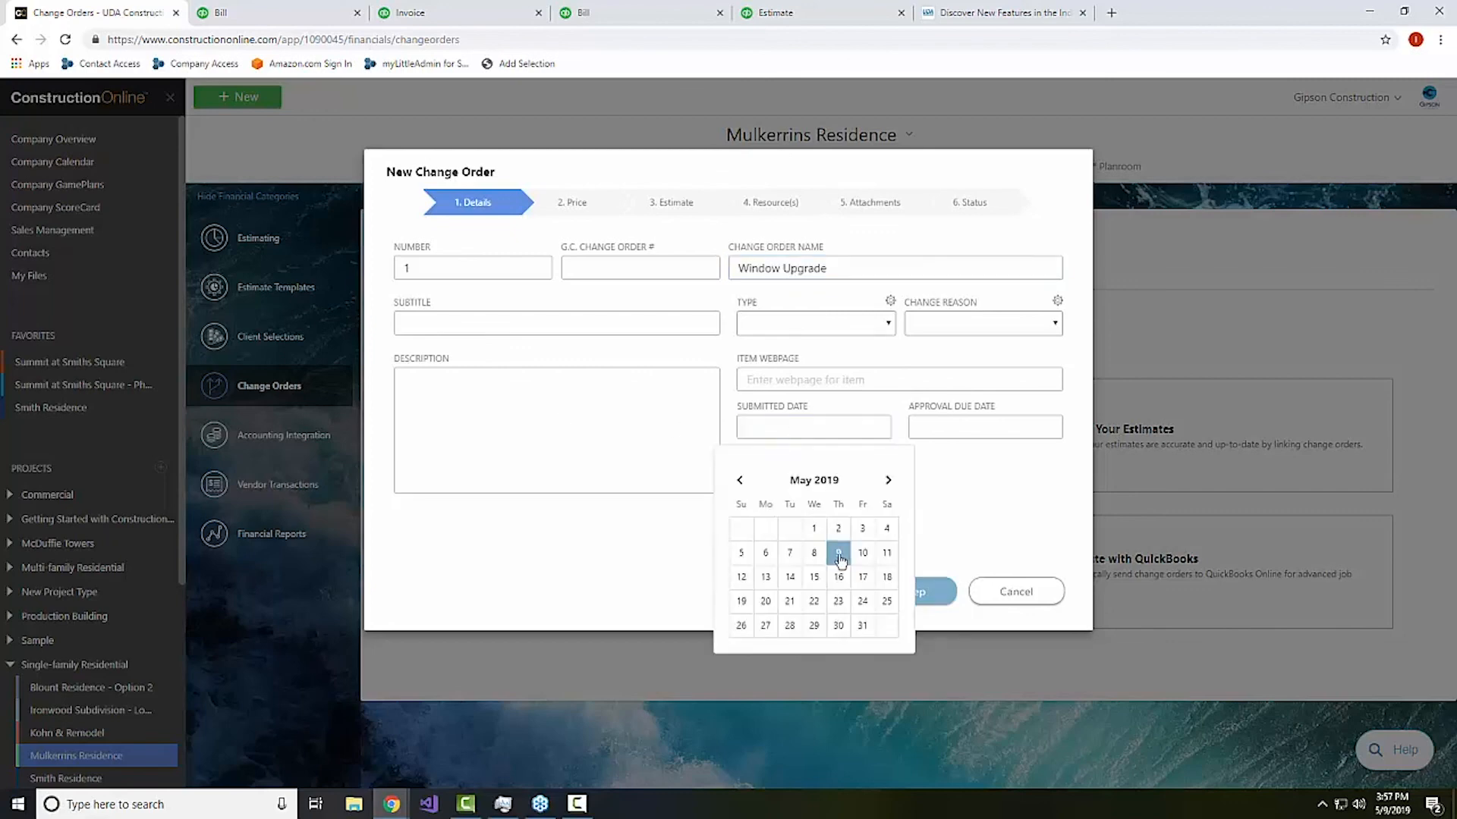
{"action": "left_click", "coordinate": [949, 430]}
{"action": "left_click", "coordinate": [1015, 547]}
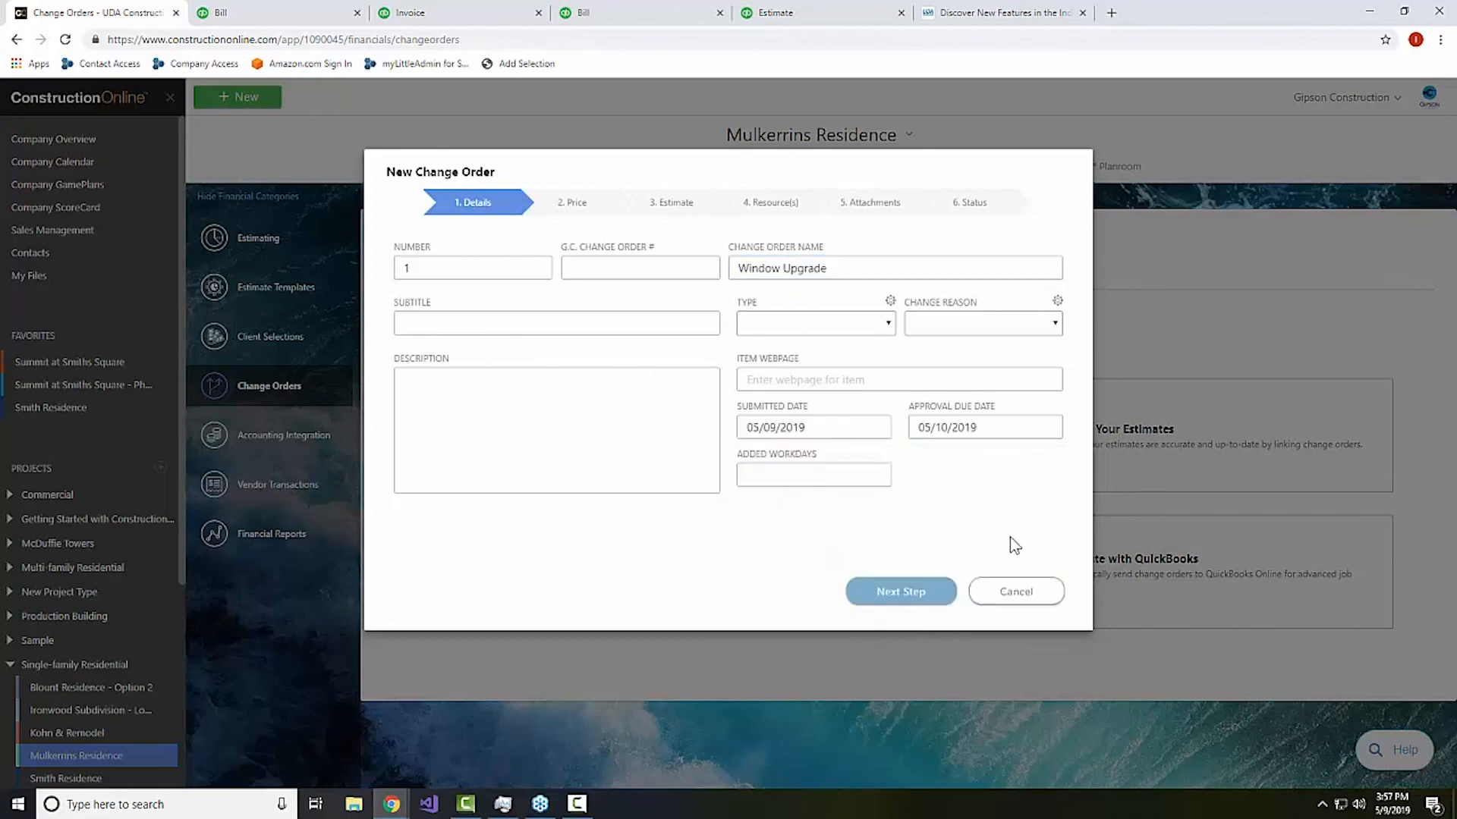
Set the change order's added workdays to 2, its type to Owner Change, and its change reason to Client Request.
{"action": "left_click", "coordinate": [862, 473]}
{"action": "type", "text": "2"}
{"action": "left_click", "coordinate": [844, 326]}
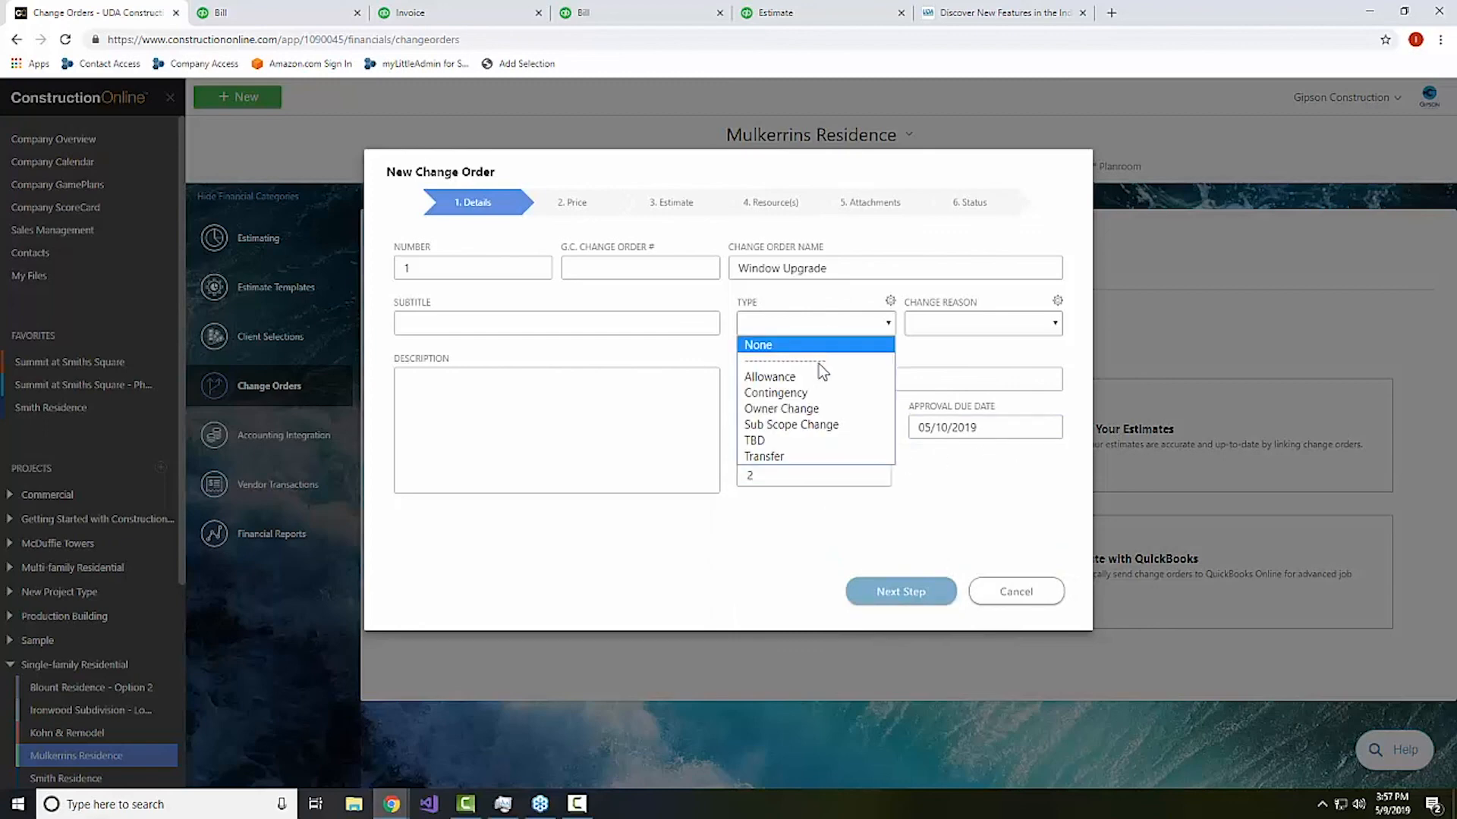
{"action": "left_click", "coordinate": [804, 409]}
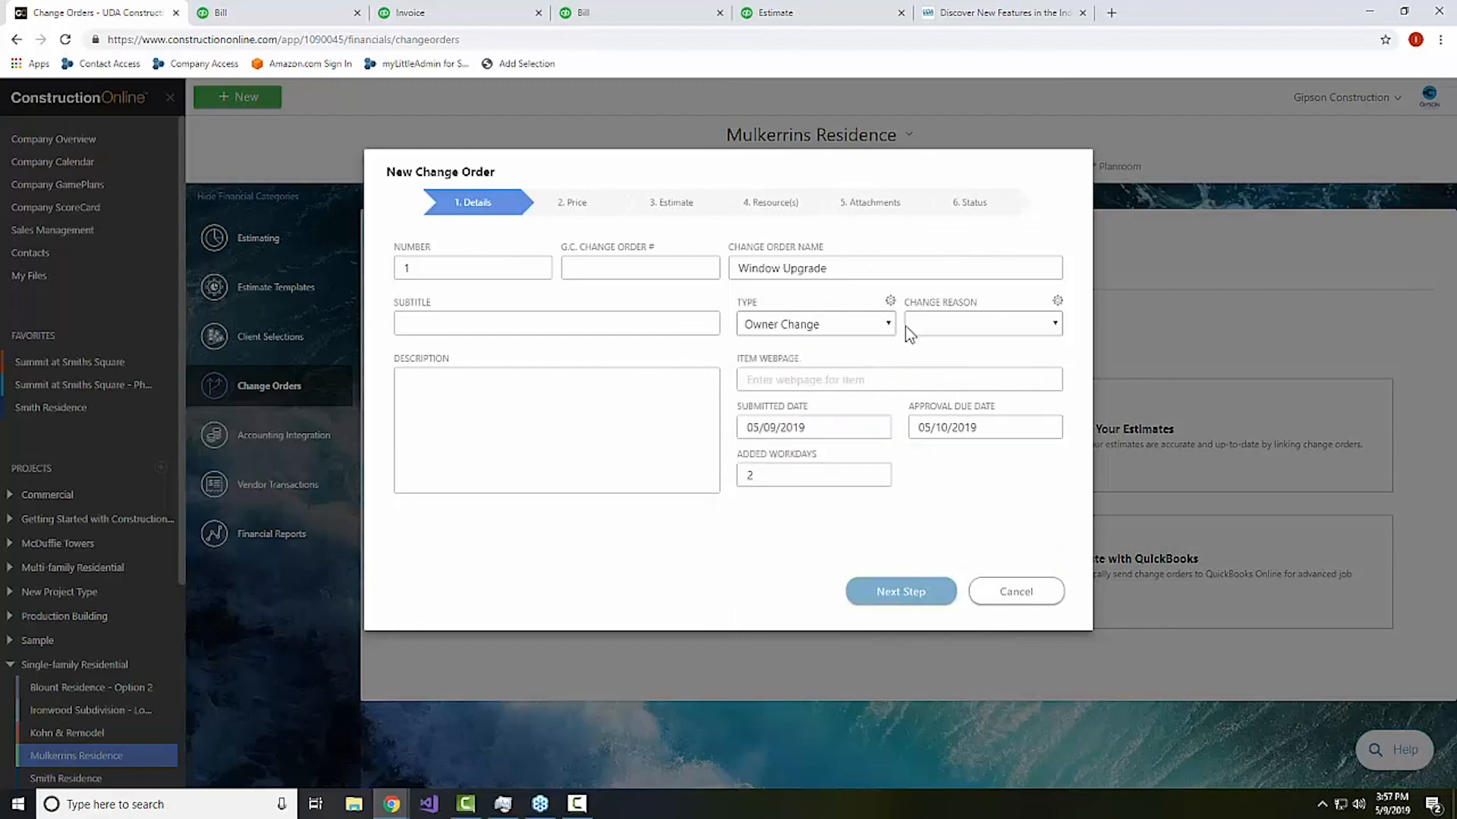
{"action": "left_click", "coordinate": [923, 329]}
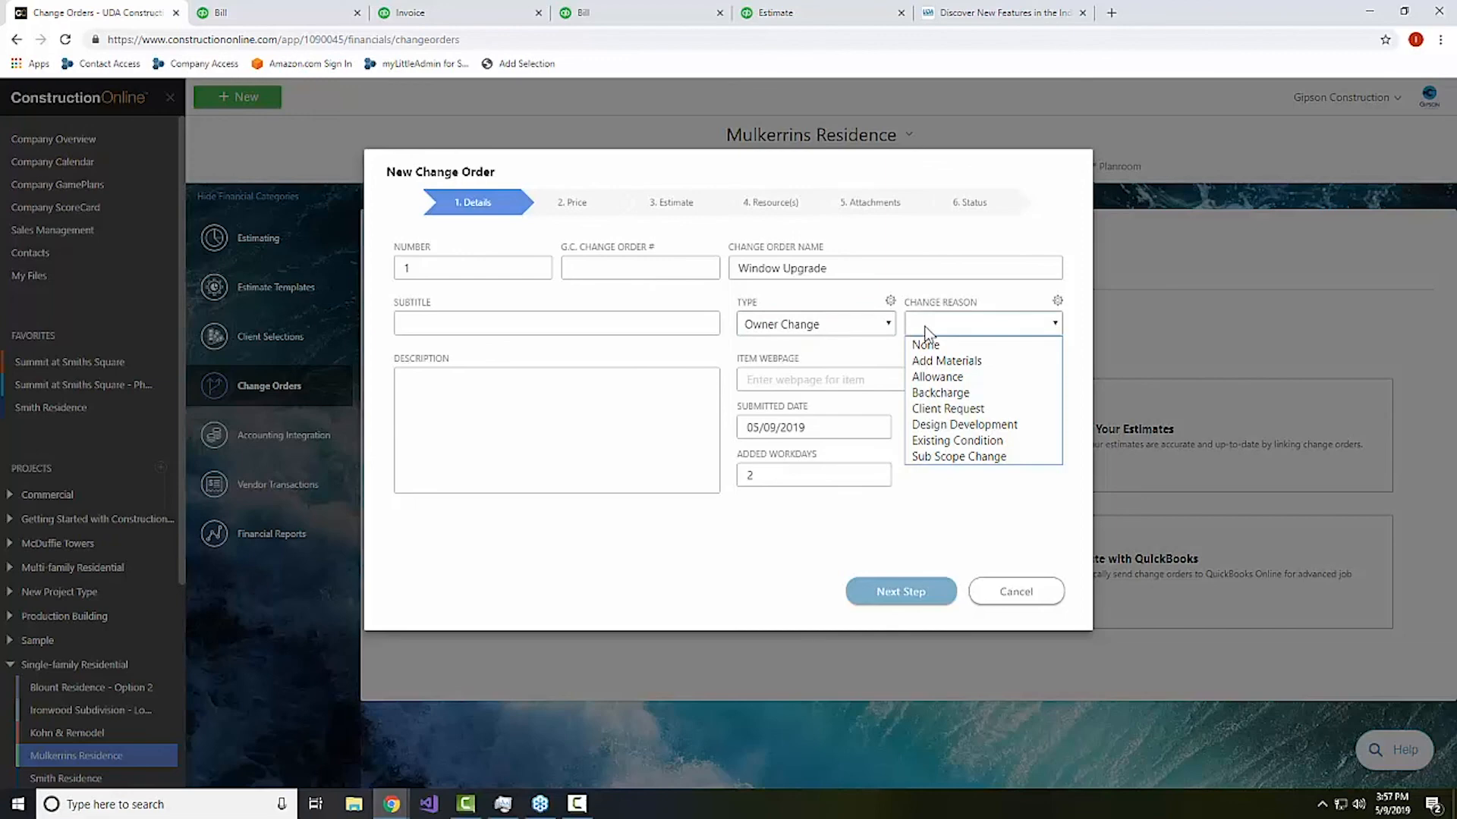
{"action": "left_click", "coordinate": [929, 408]}
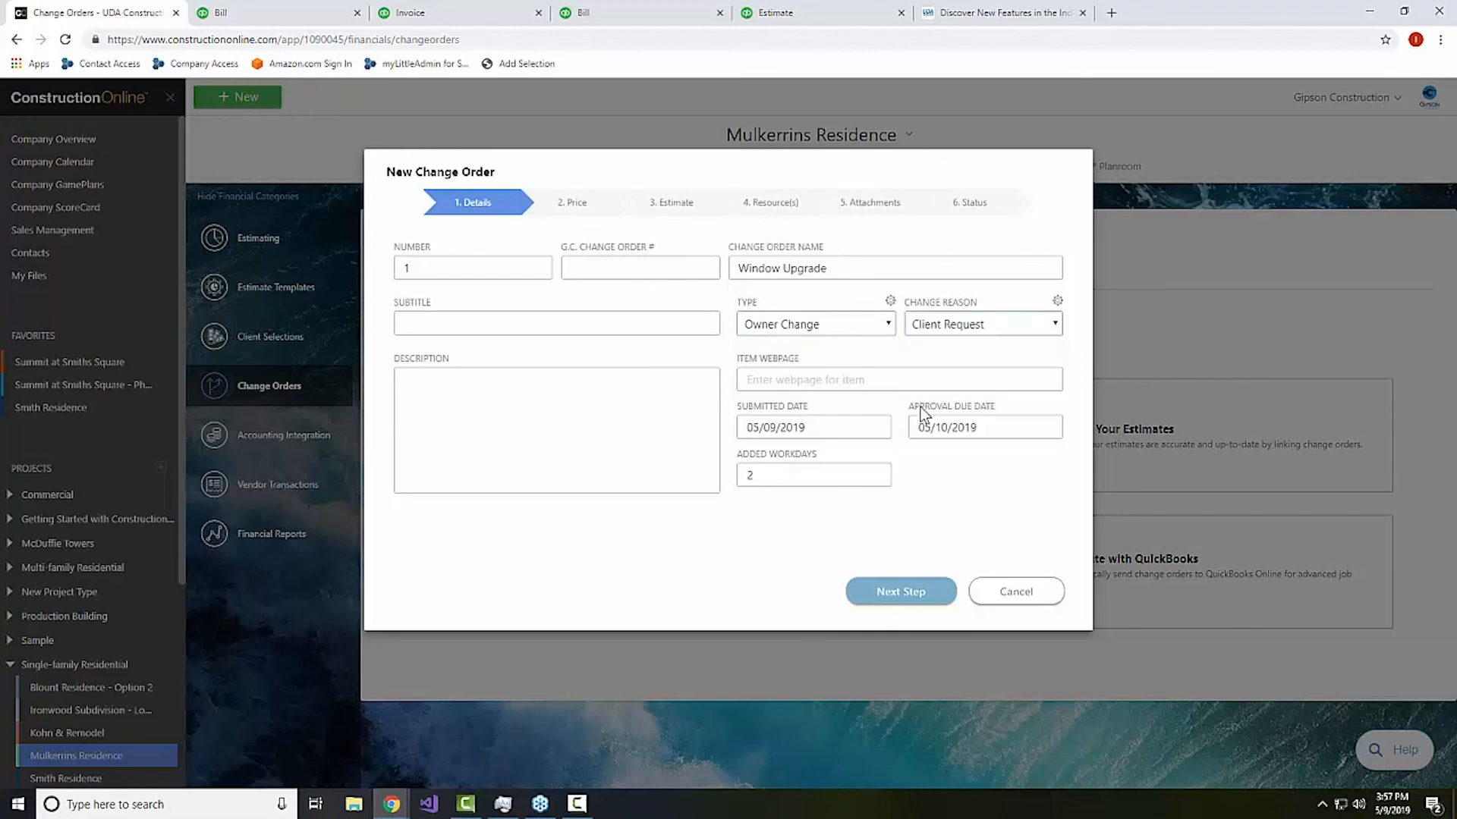
Price the change order with a unit cost of $1,250.00 and a markup of $750.00.
{"action": "left_click", "coordinate": [598, 238]}
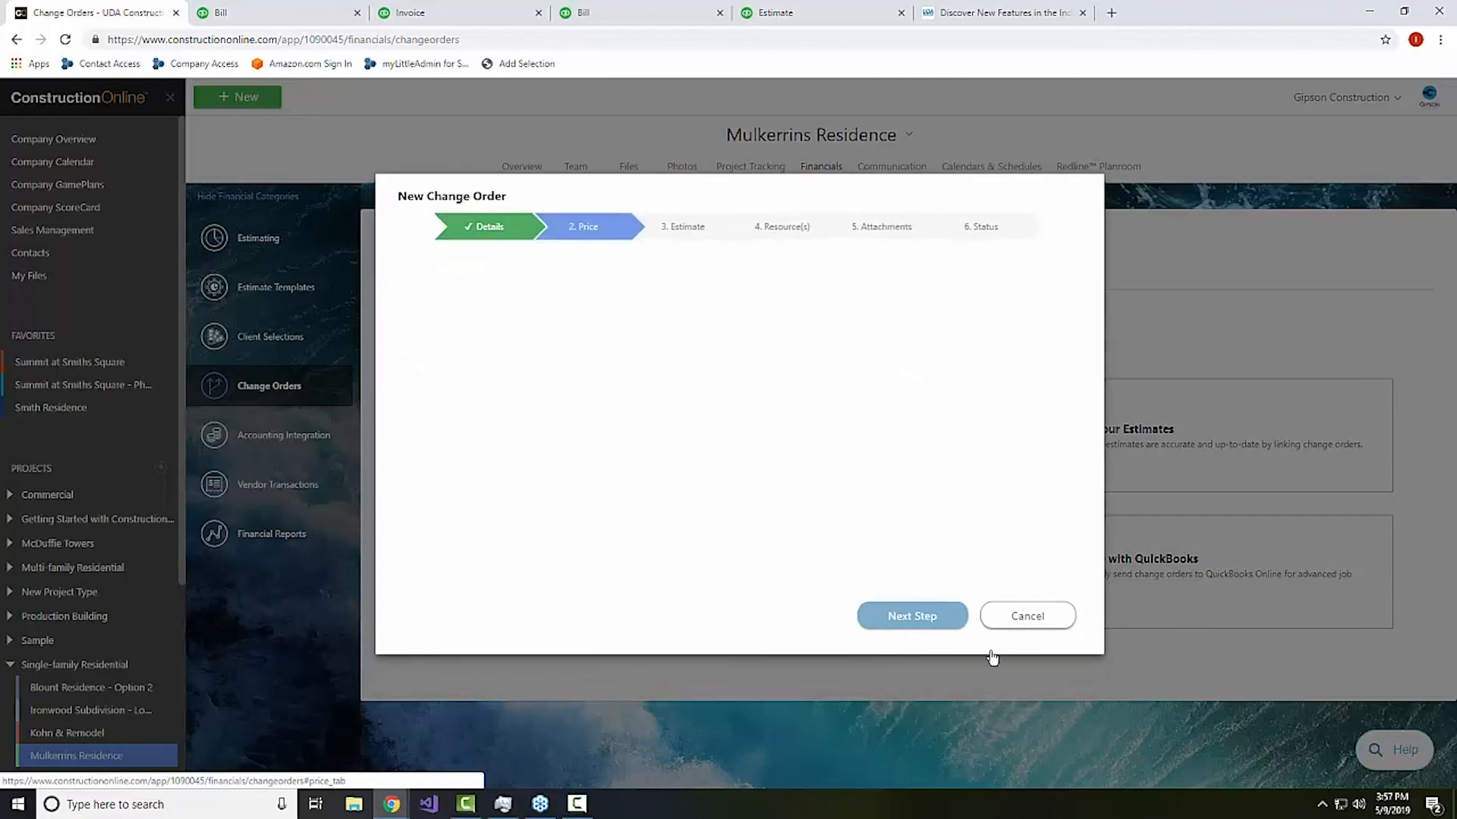
{"action": "left_click", "coordinate": [471, 302]}
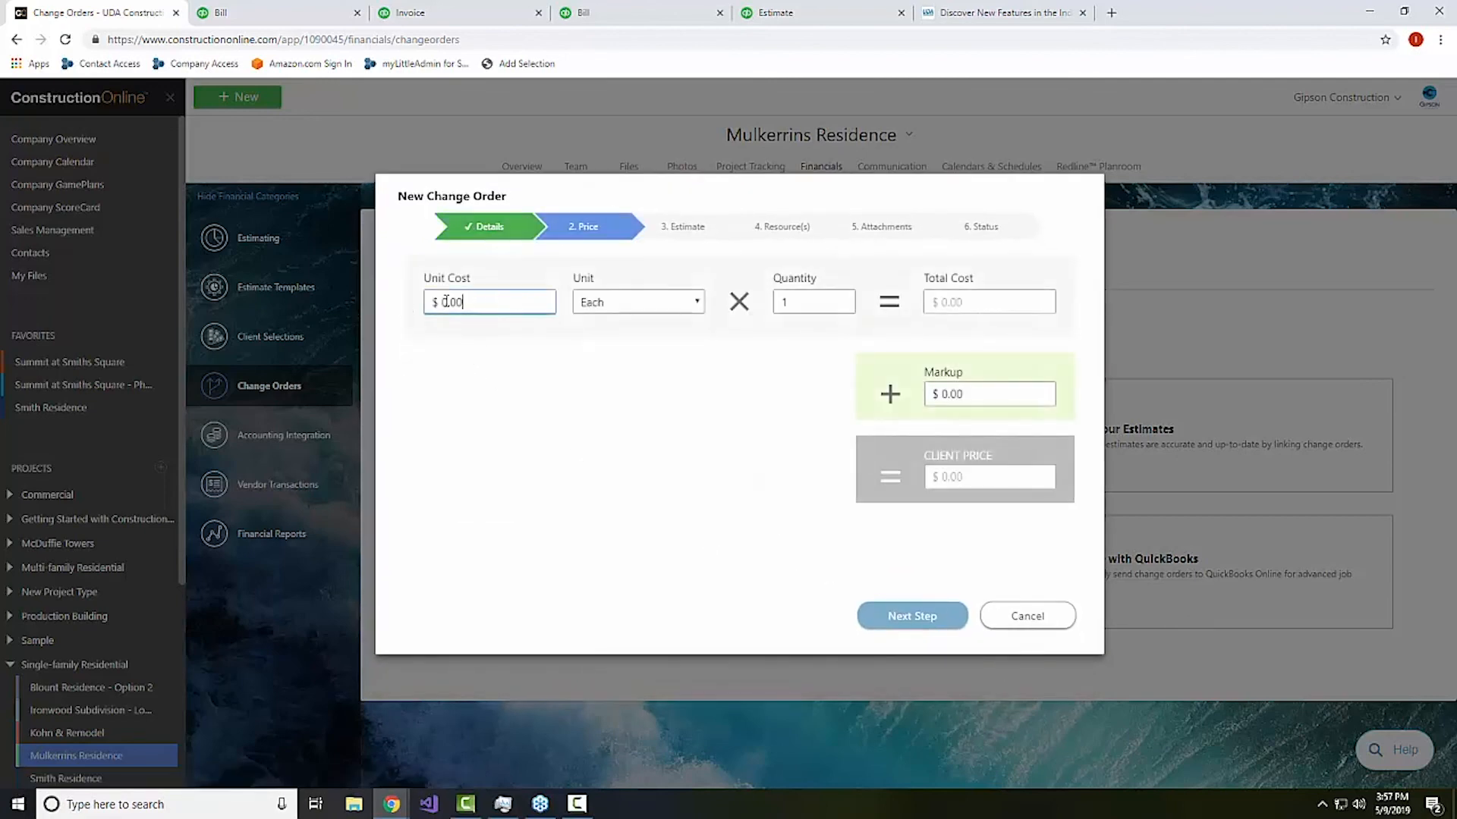
{"action": "left_click_drag", "start_coordinate": [464, 302], "coordinate": [379, 301]}
{"action": "type", "text": "1,250"}
{"action": "key", "text": "Tab"}
{"action": "left_click", "coordinate": [977, 387]}
{"action": "left_click_drag", "start_coordinate": [977, 385], "coordinate": [789, 402]}
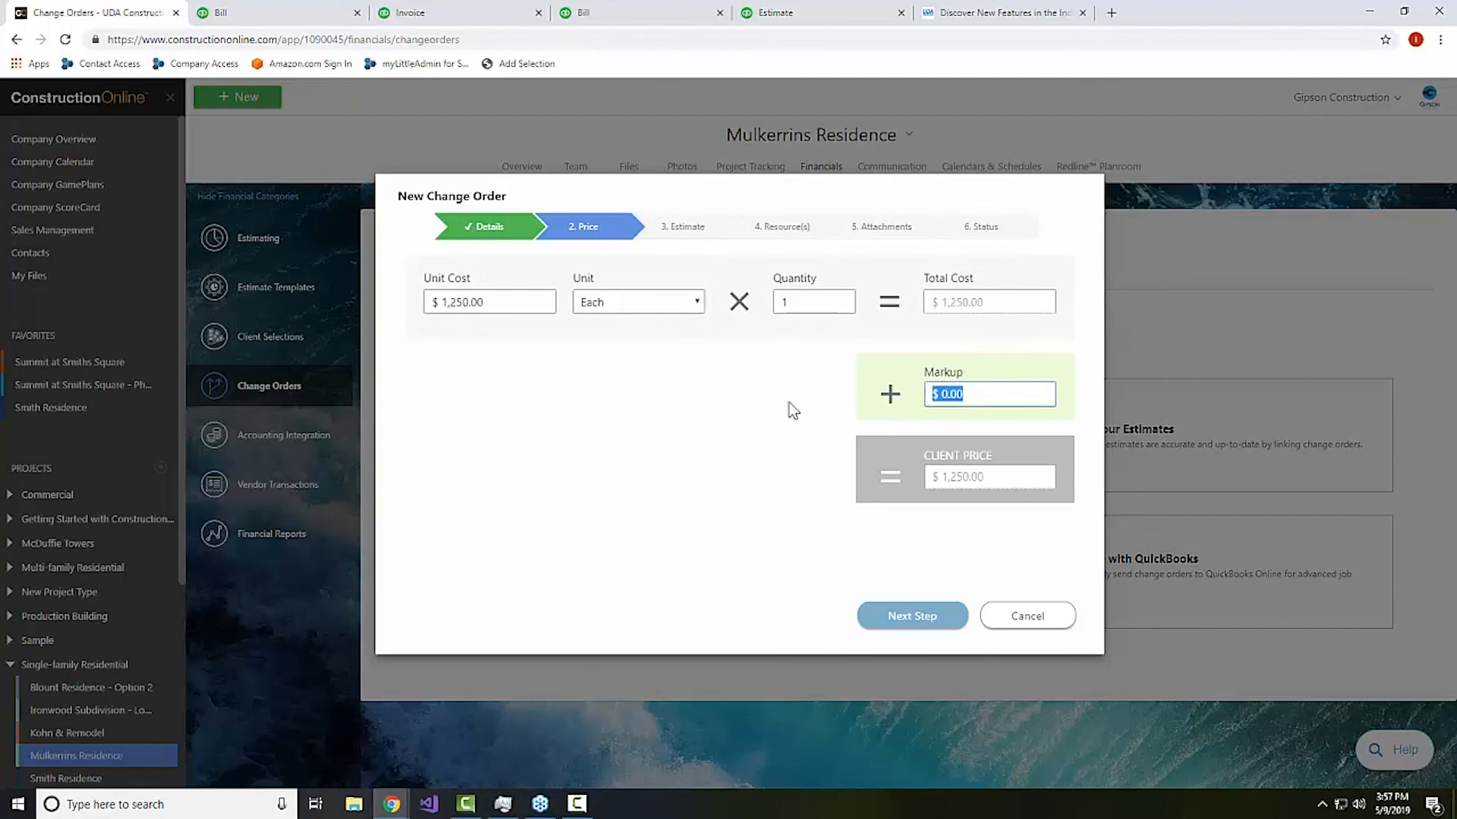
{"action": "type", "text": "750"}
{"action": "key", "text": "Tab"}
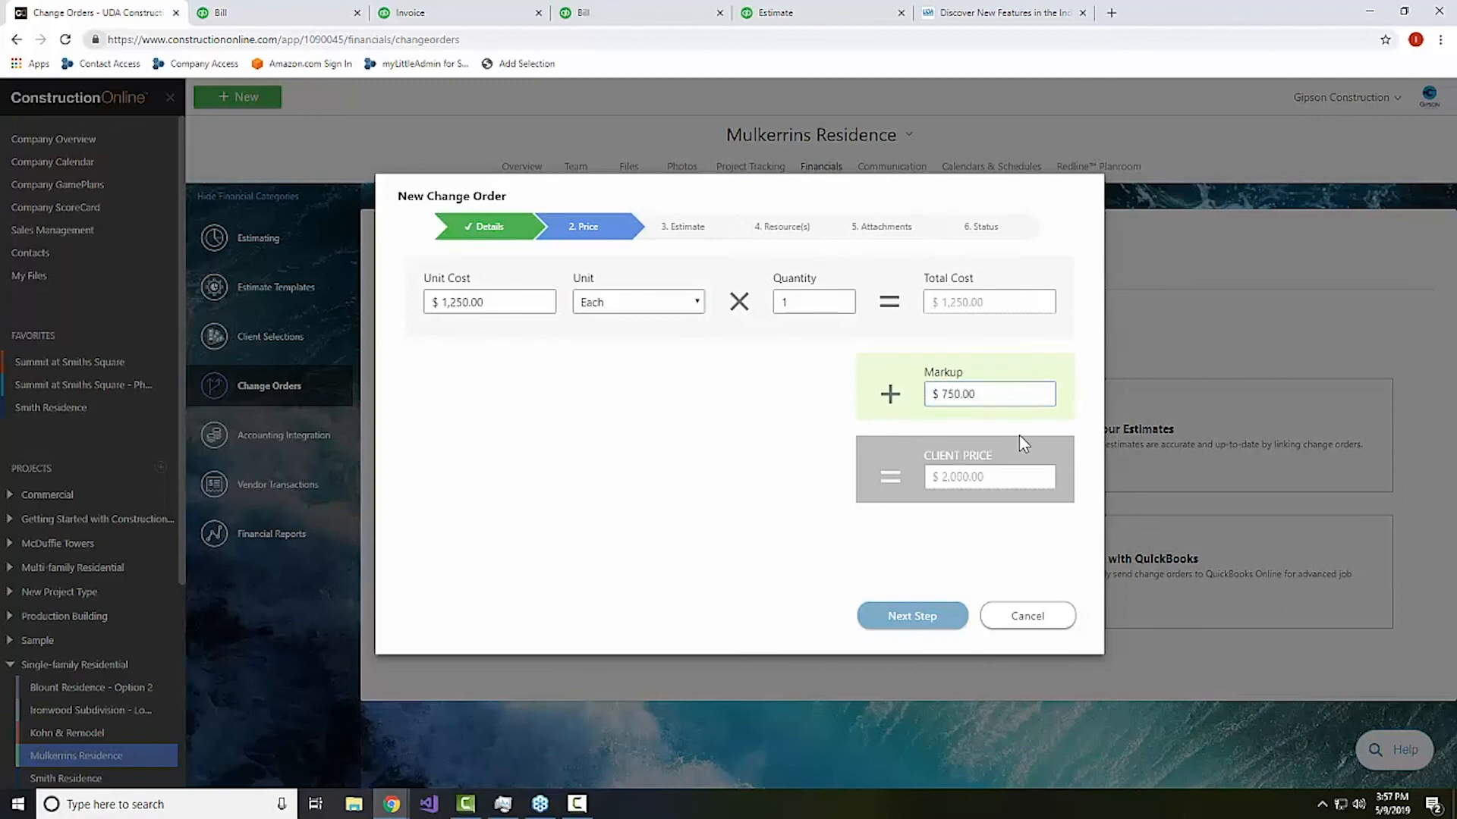
Link the change order to the Windows subcategory under Ext. Windows & Doors in the estimate.
{"action": "left_click", "coordinate": [872, 612]}
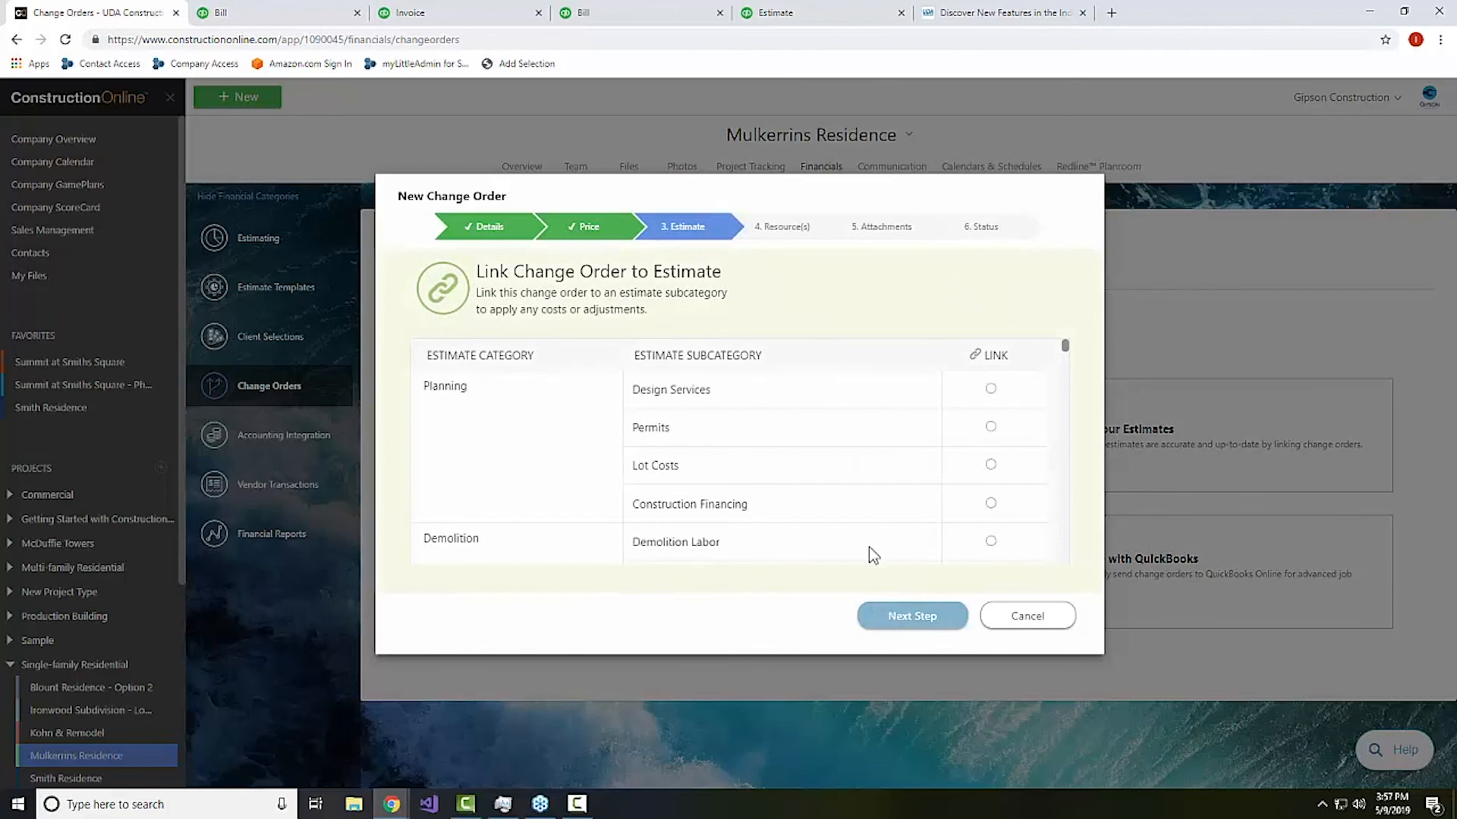
{"action": "scroll", "coordinate": [857, 516], "scroll_direction": "down", "scroll_amount": 5}
{"action": "scroll", "coordinate": [857, 516], "scroll_direction": "down", "scroll_amount": 3}
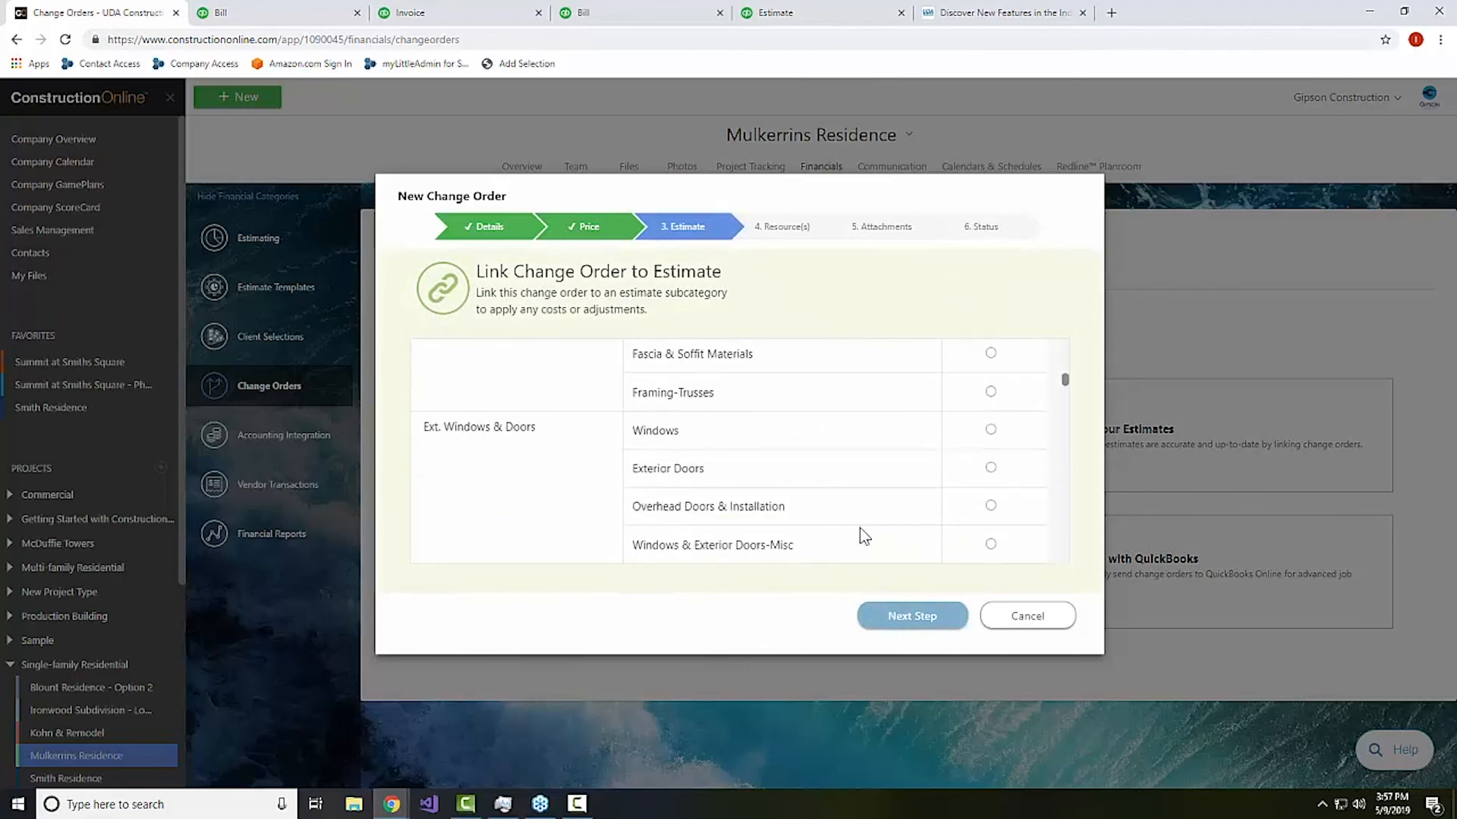
{"action": "left_click", "coordinate": [991, 430]}
{"action": "left_click", "coordinate": [918, 616]}
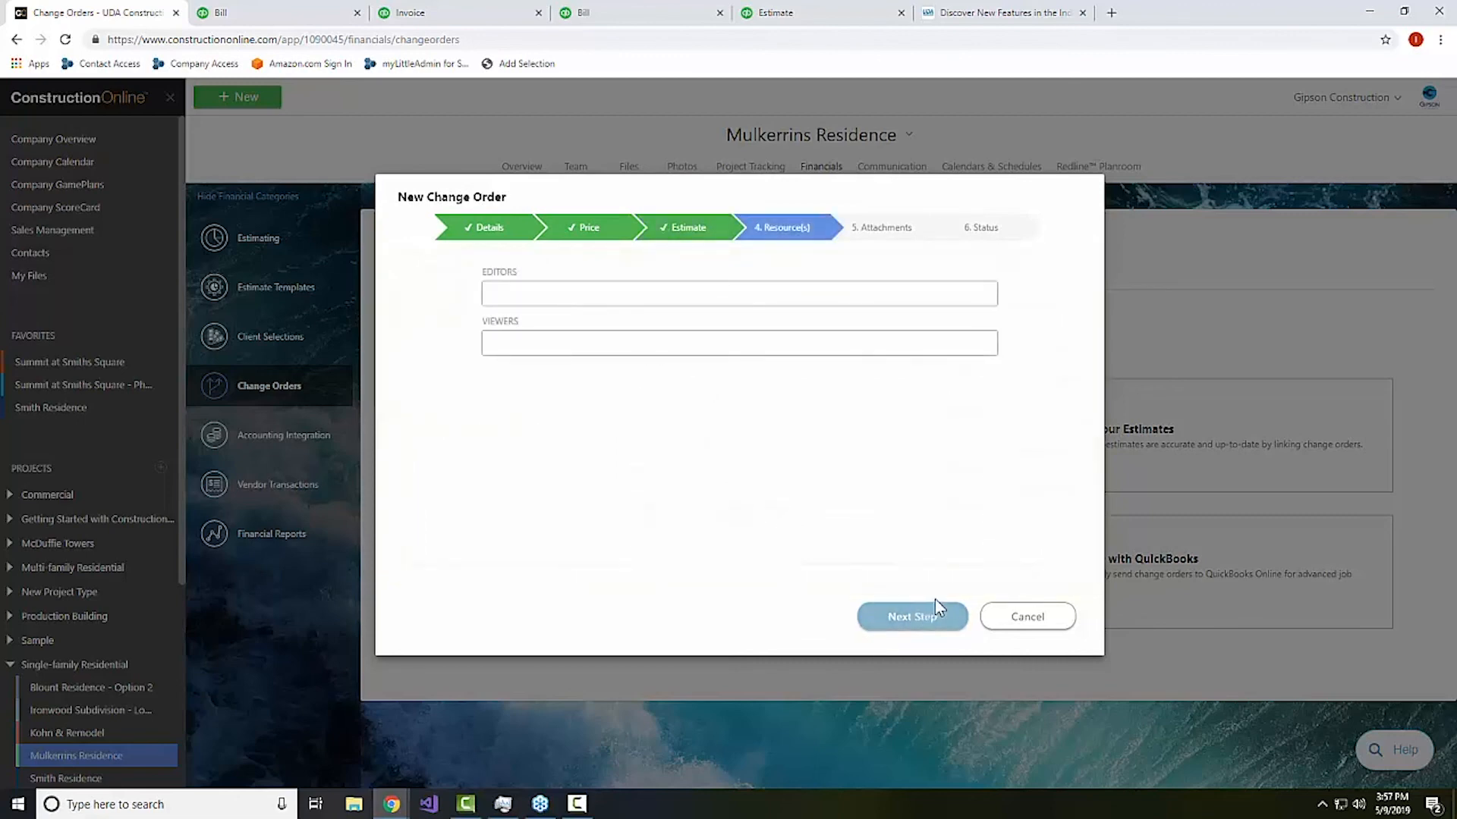
Skip the resources and attachments, and save the change order with the status Pending Approval.
{"action": "left_click", "coordinate": [921, 613]}
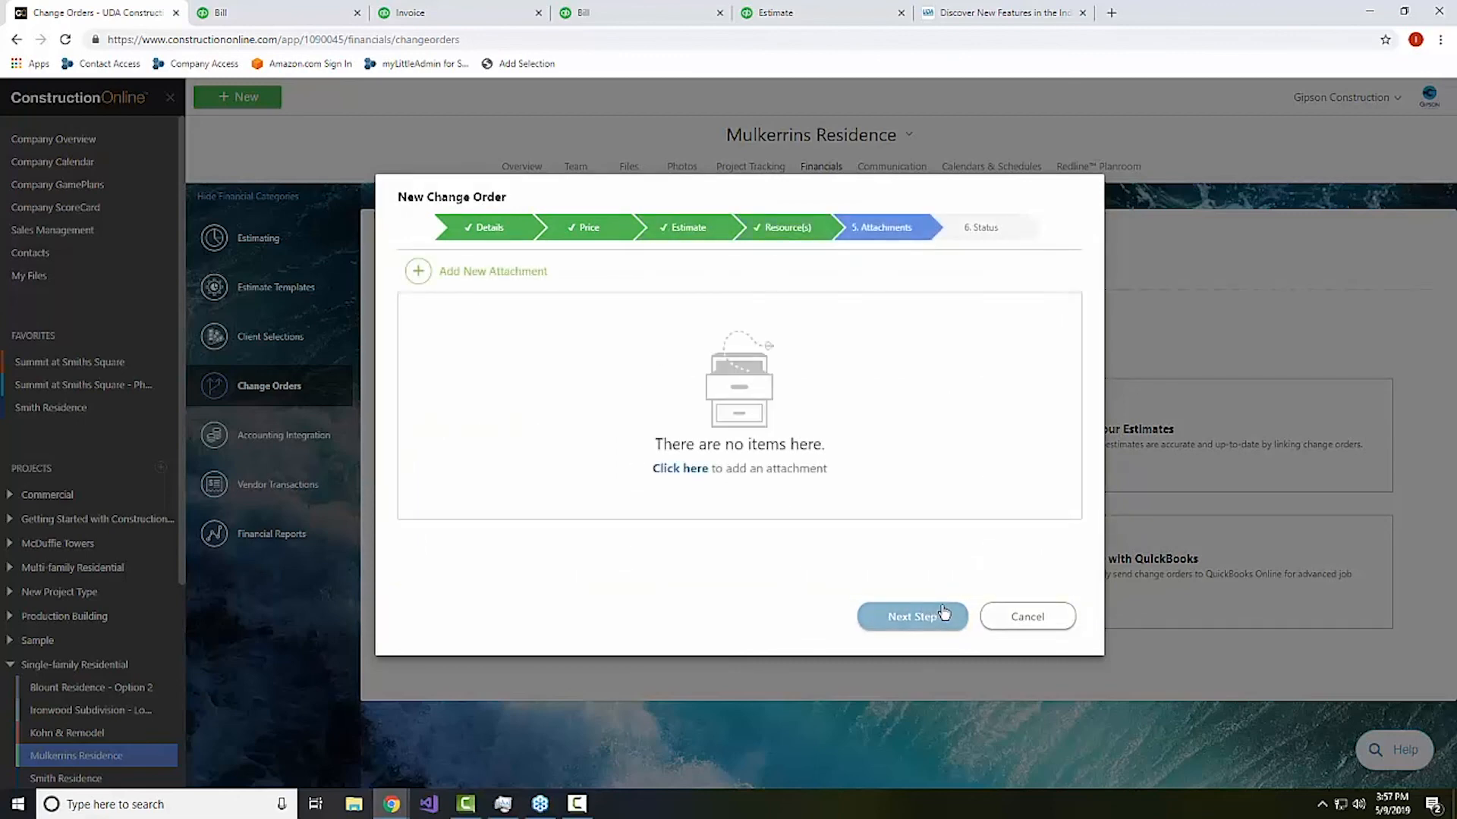
{"action": "left_click", "coordinate": [921, 619]}
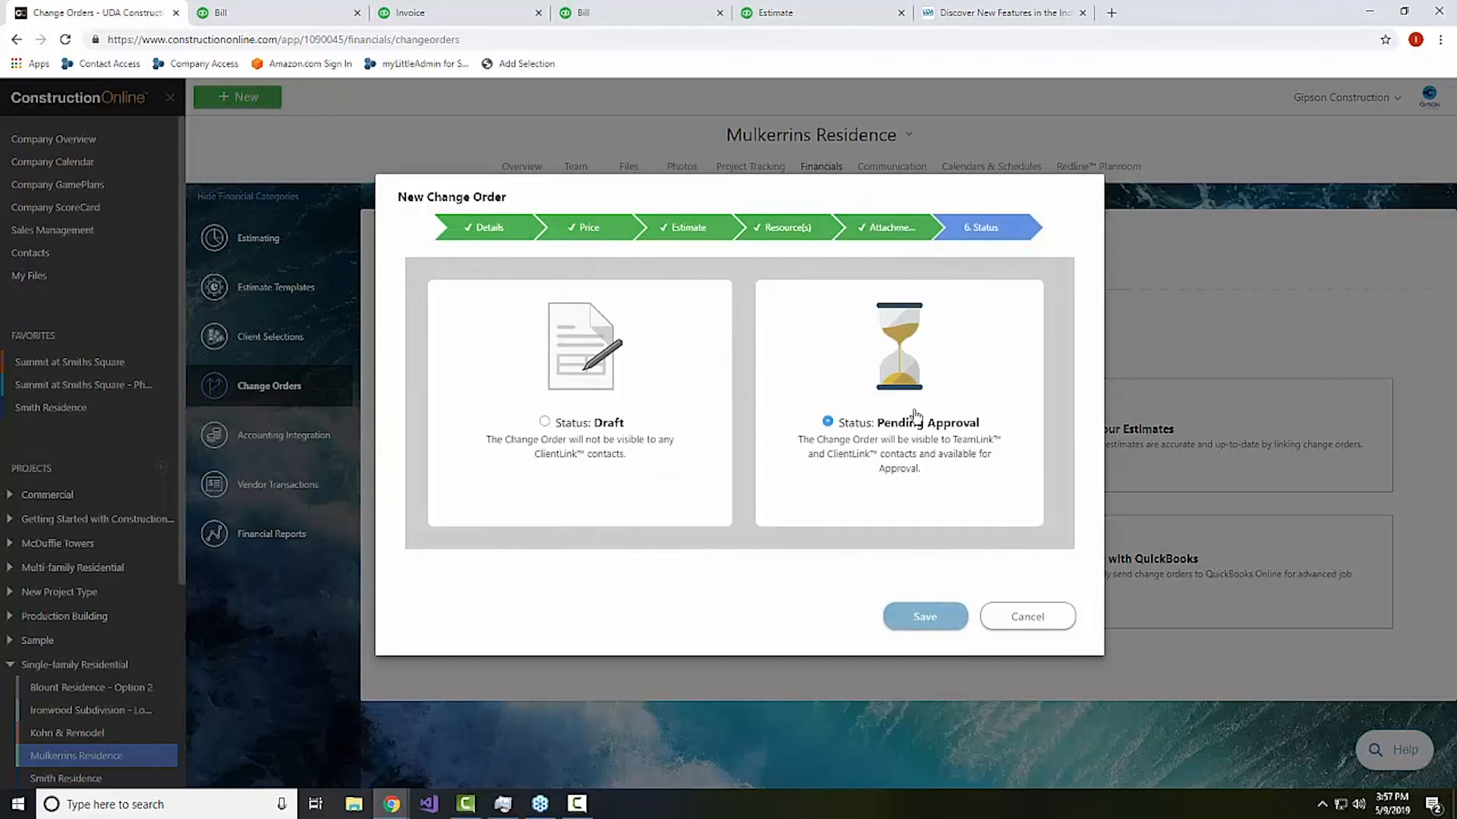
{"action": "left_click", "coordinate": [924, 616]}
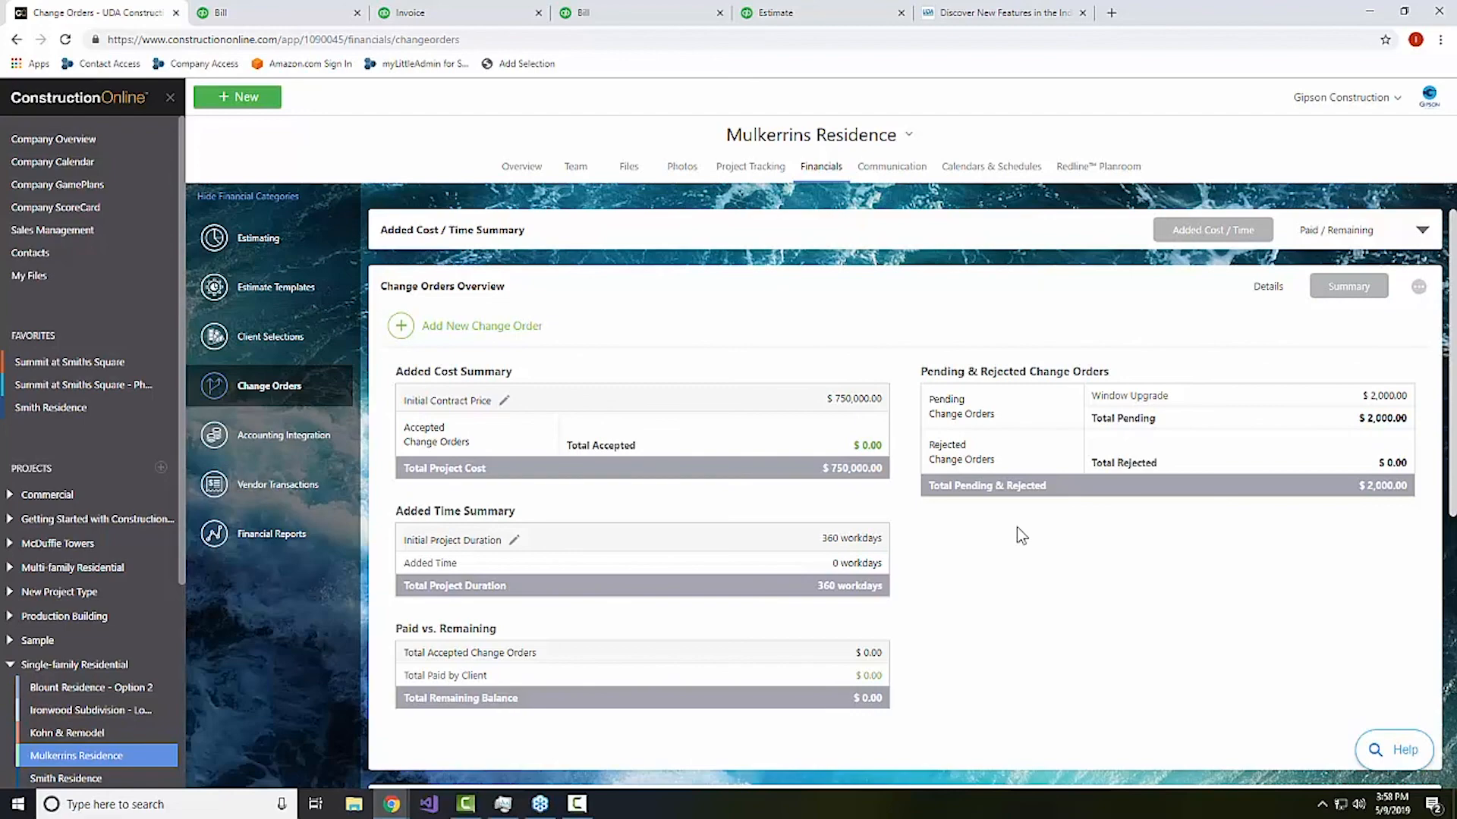
Approve the Window Upgrade change order on behalf of the client.
{"action": "scroll", "coordinate": [880, 486], "scroll_direction": "down", "scroll_amount": 7}
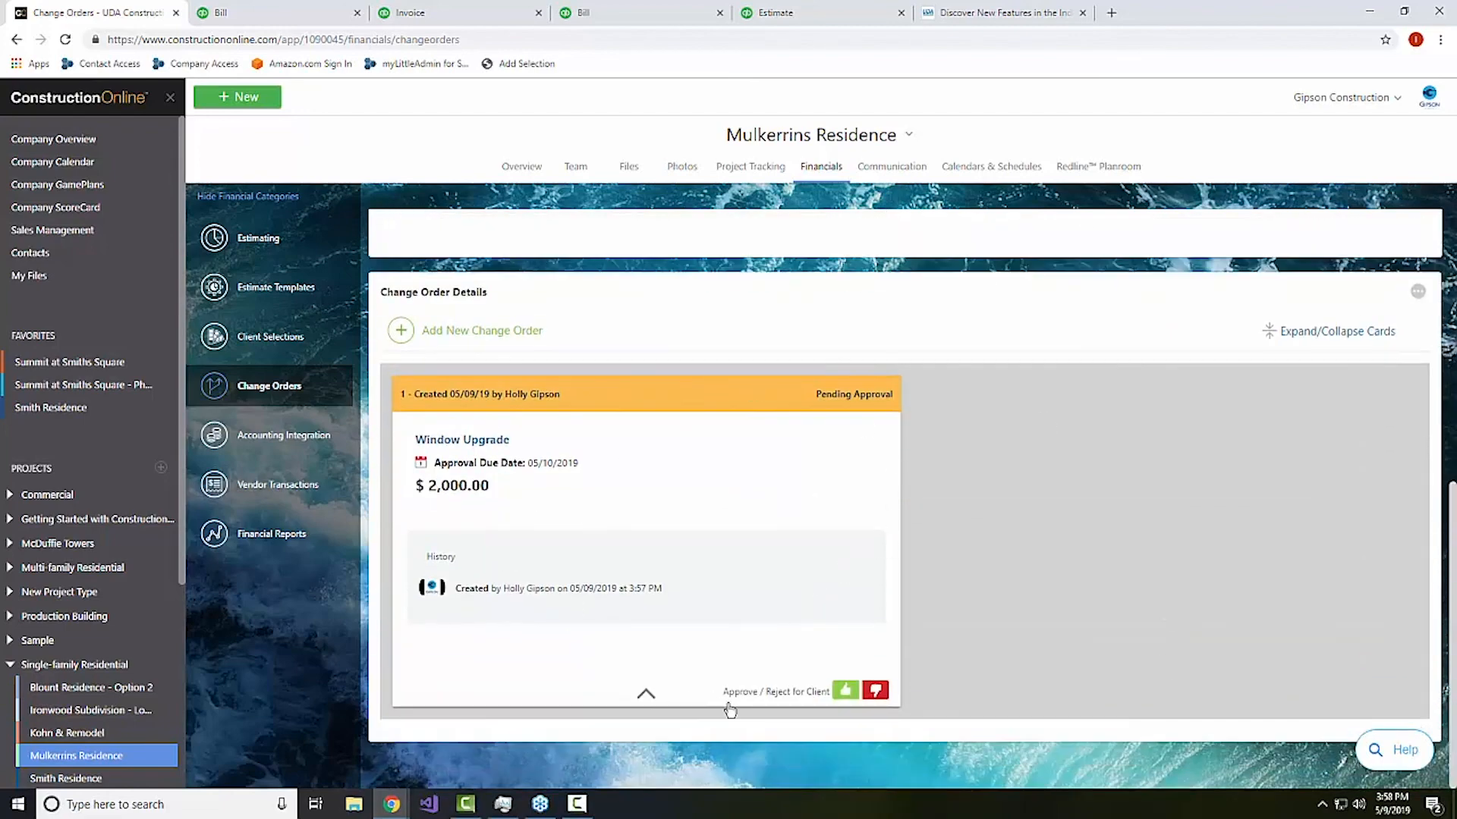
{"action": "left_click", "coordinate": [844, 692]}
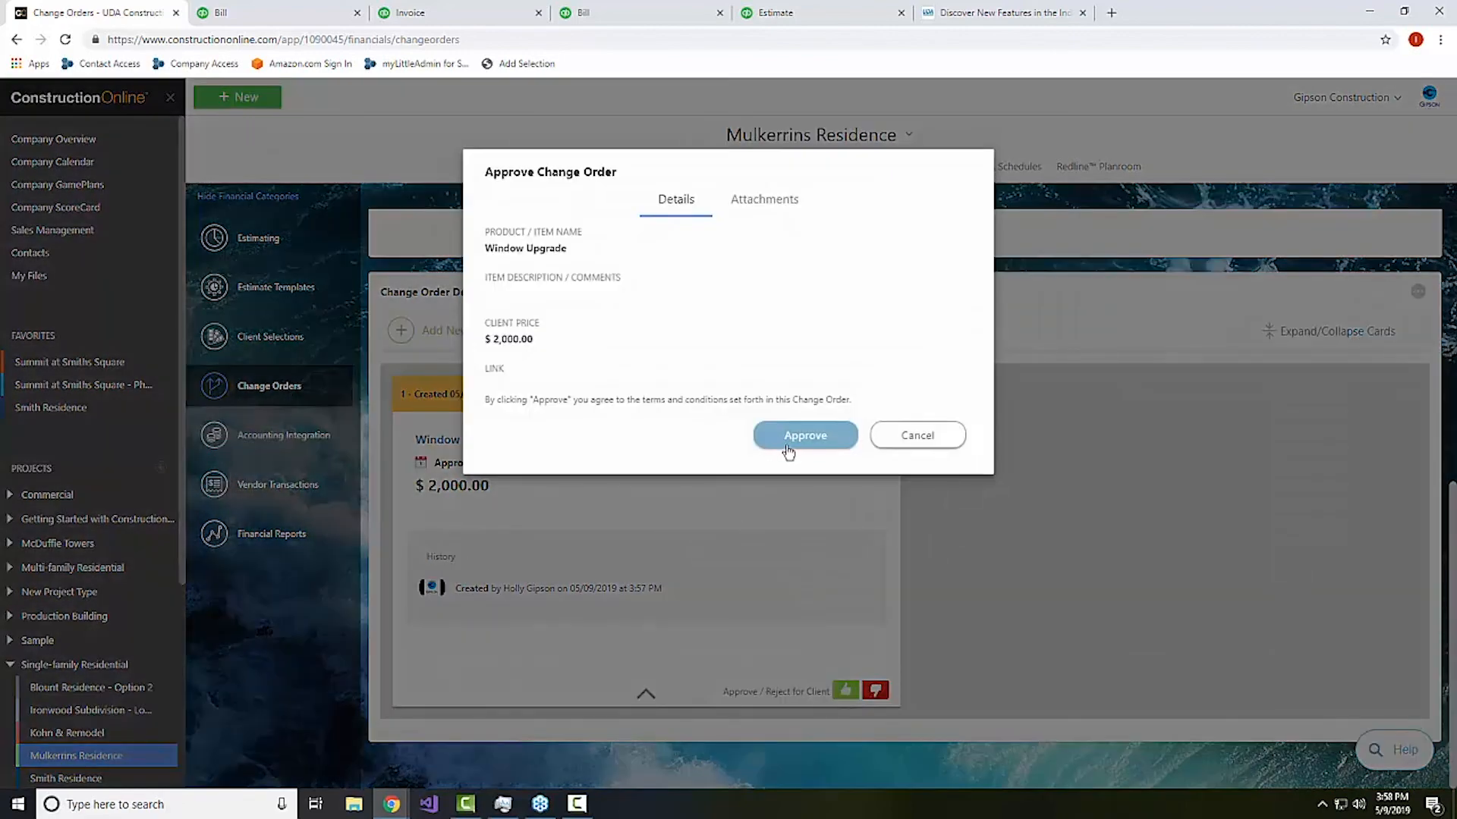
{"action": "left_click", "coordinate": [788, 447]}
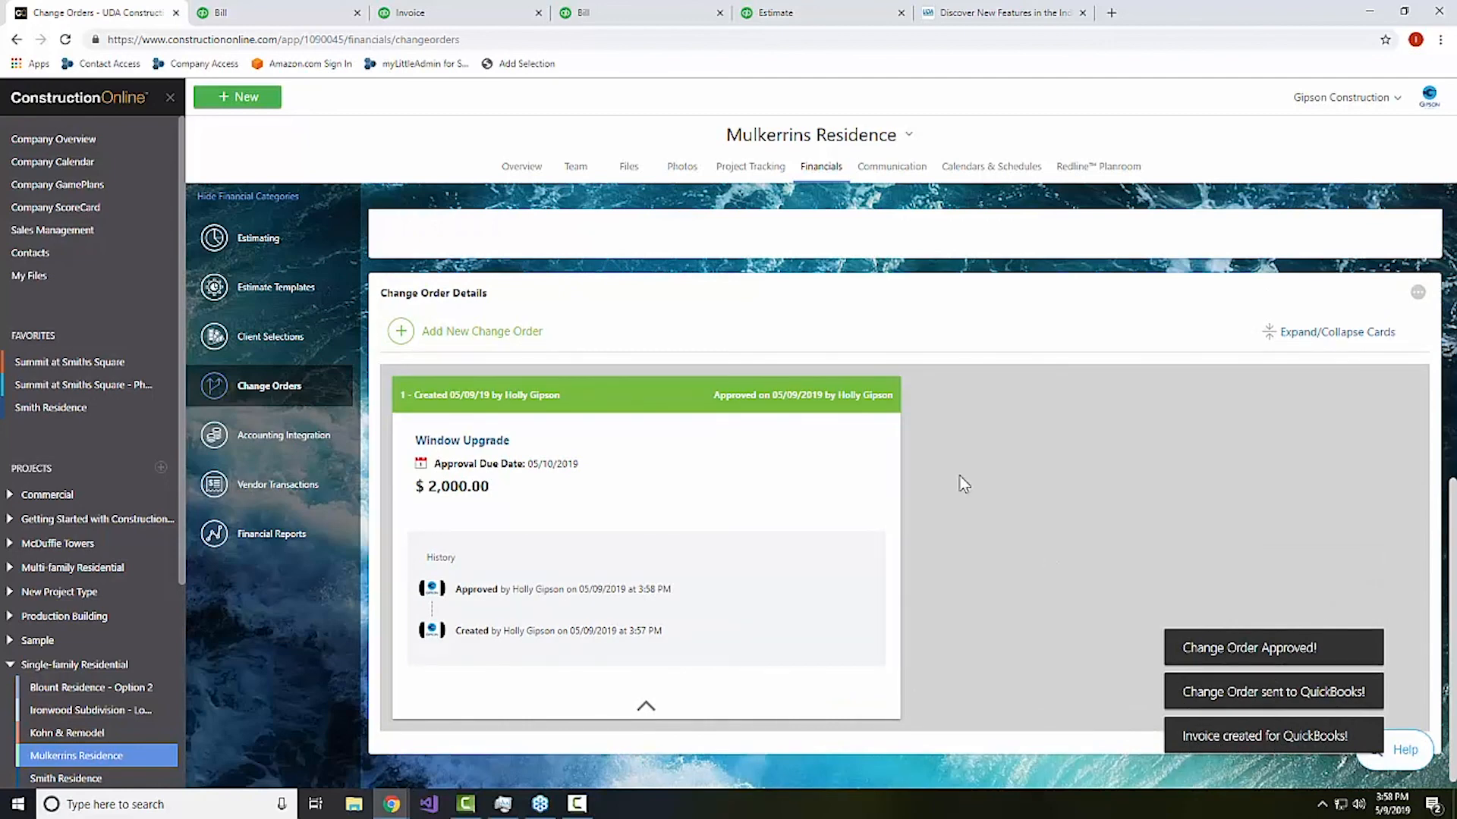
Open the approved Window Upgrade change order for editing, view its payment status, and save it.
{"action": "left_click", "coordinate": [645, 709]}
{"action": "left_click", "coordinate": [649, 698]}
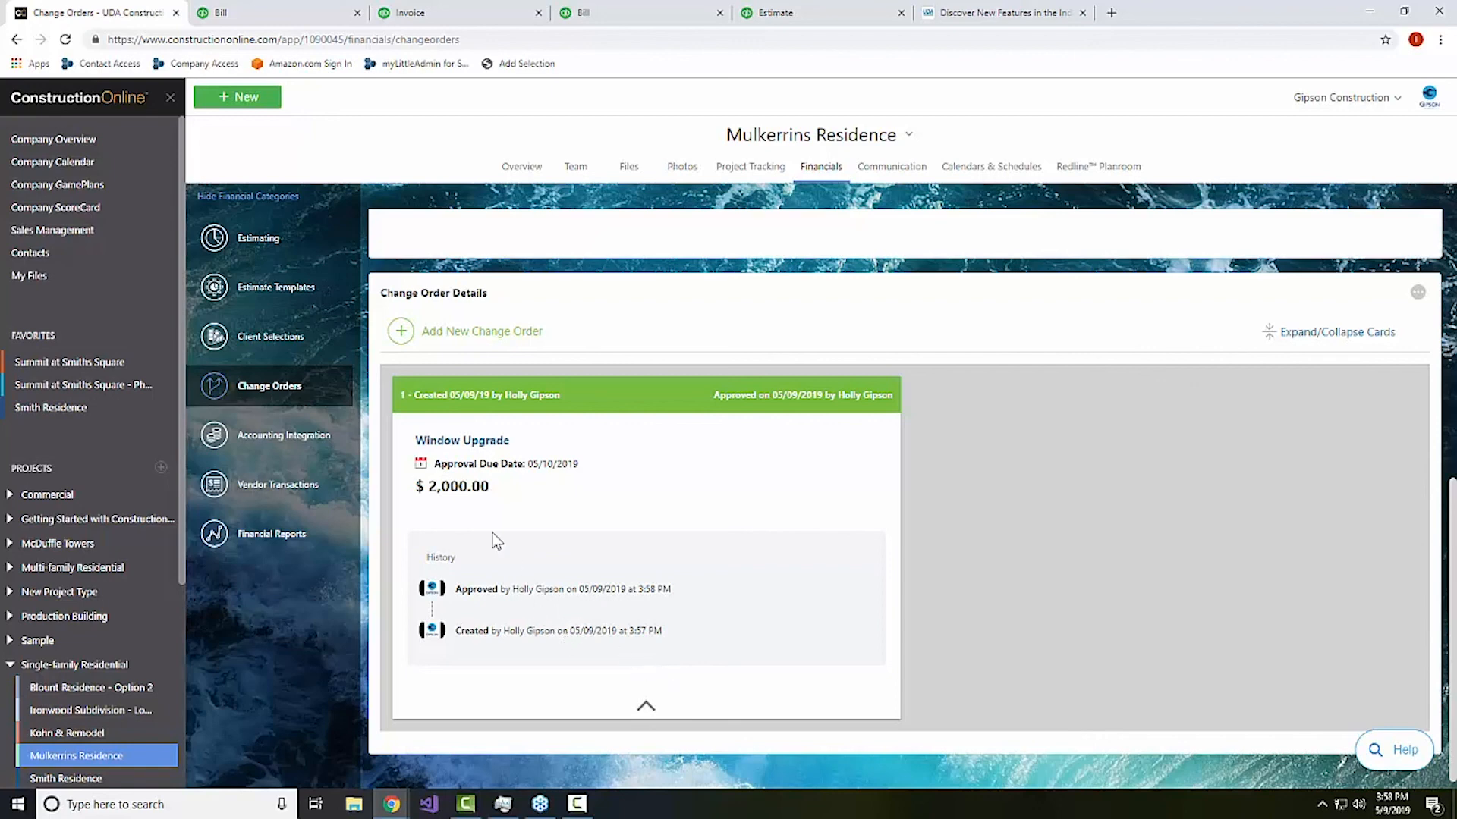
{"action": "left_click", "coordinate": [475, 449]}
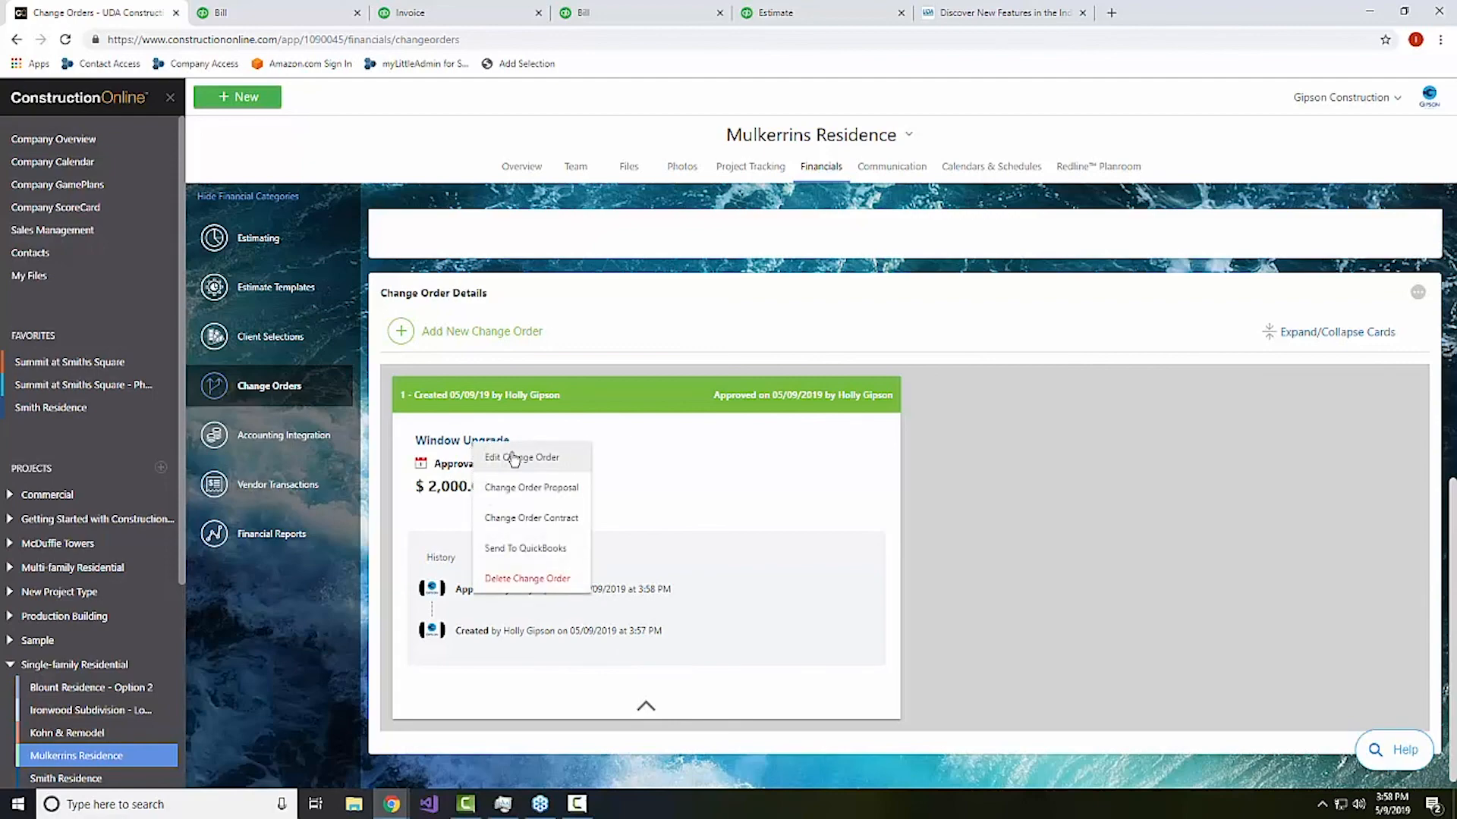
{"action": "left_click", "coordinate": [511, 458]}
{"action": "left_click", "coordinate": [678, 201]}
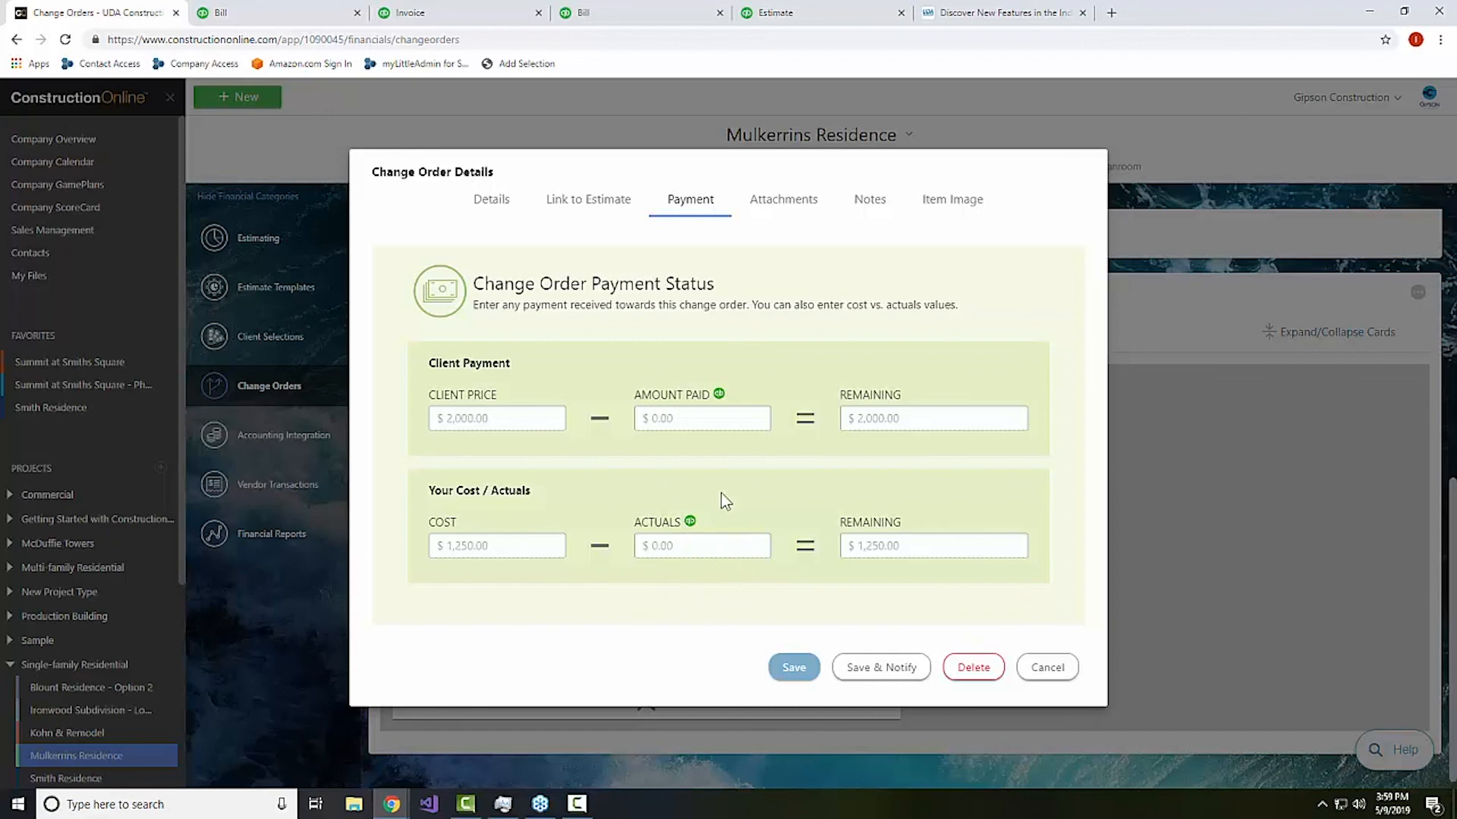
{"action": "left_click", "coordinate": [794, 668]}
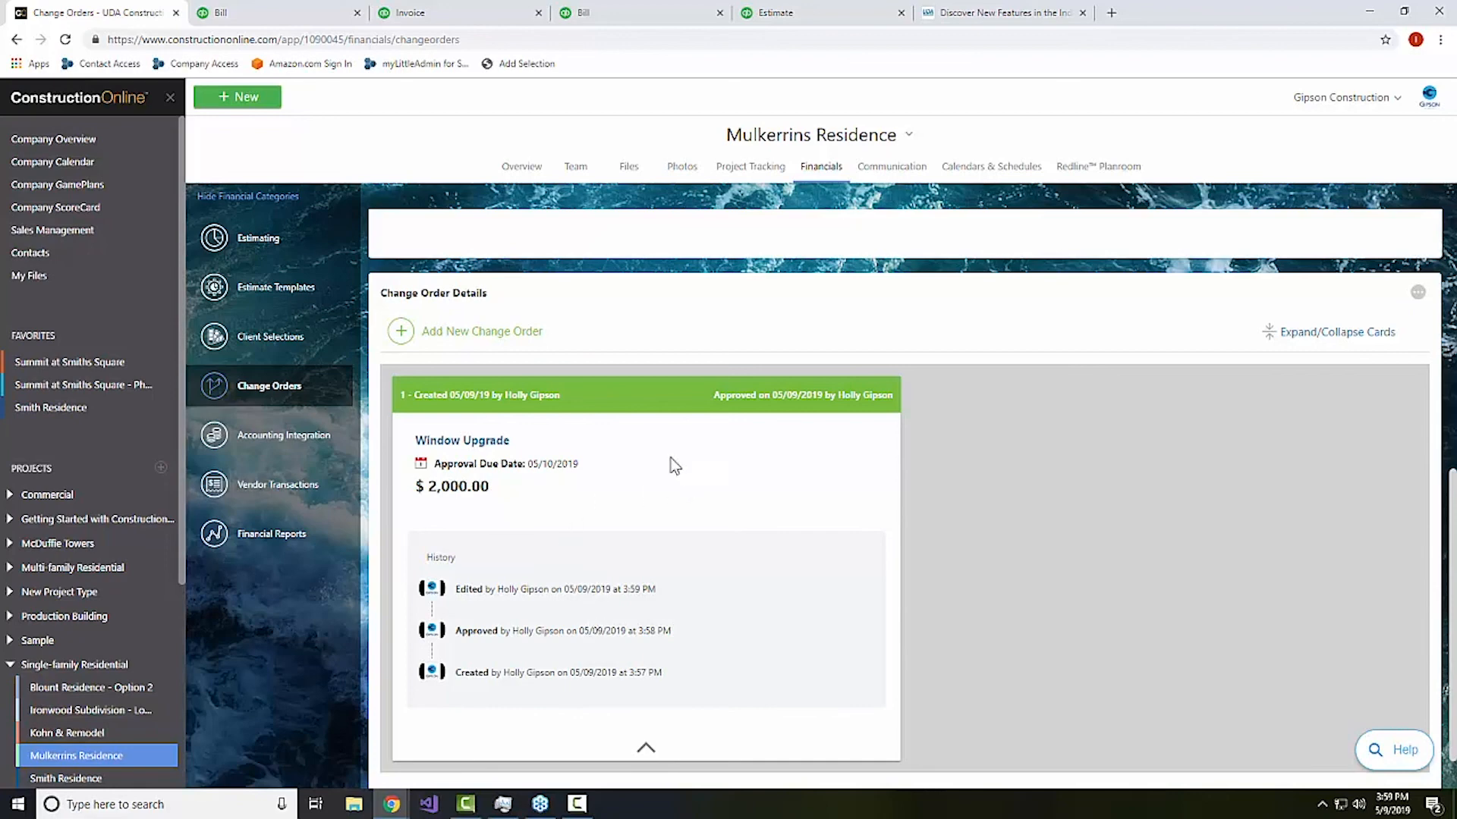
Open the project's accounting integration page and examine the activity log of QuickBooks exchanges.
{"action": "left_click", "coordinate": [302, 447]}
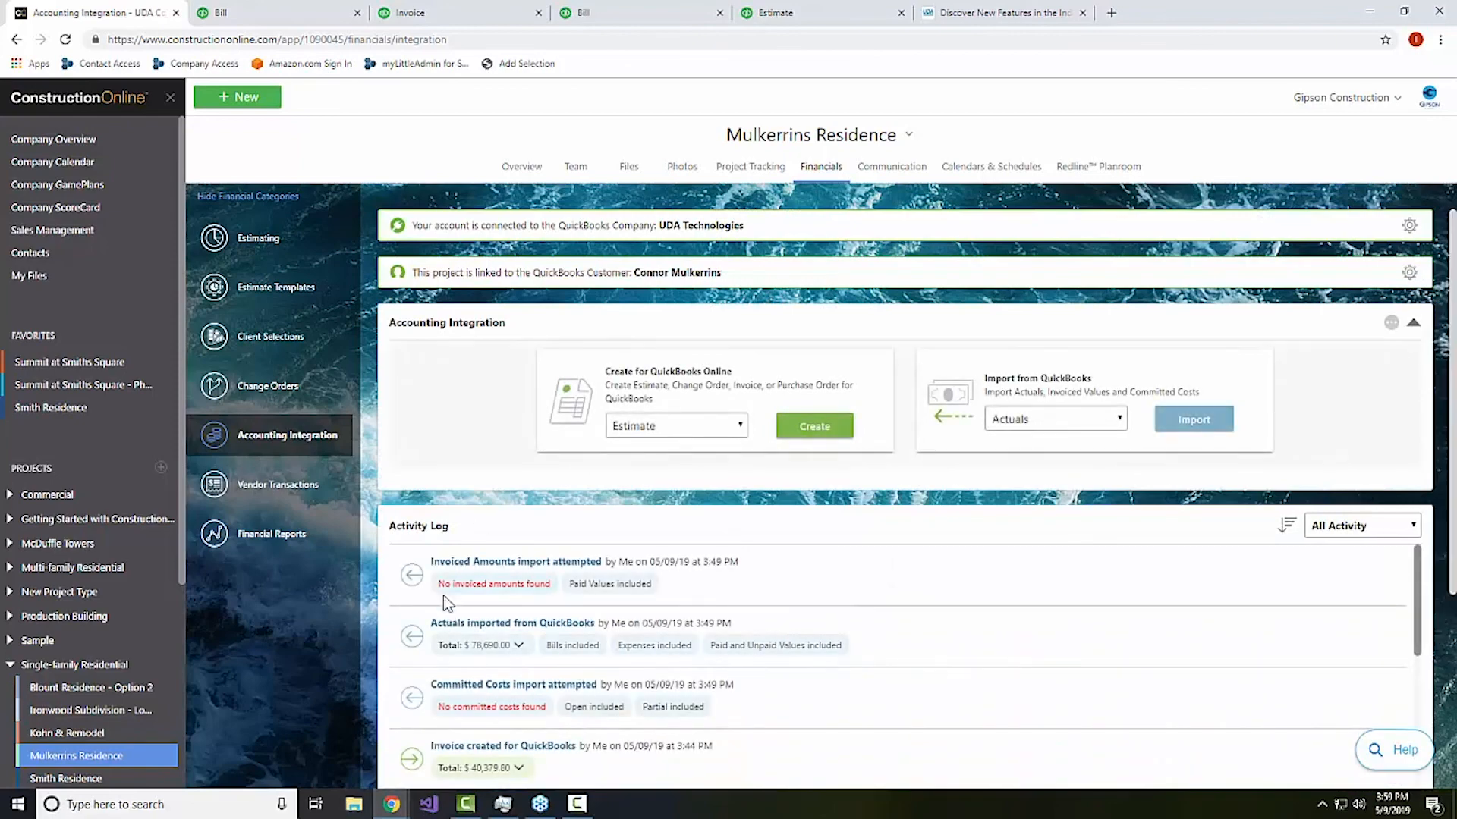
{"action": "scroll", "coordinate": [854, 657], "scroll_direction": "down", "scroll_amount": 3}
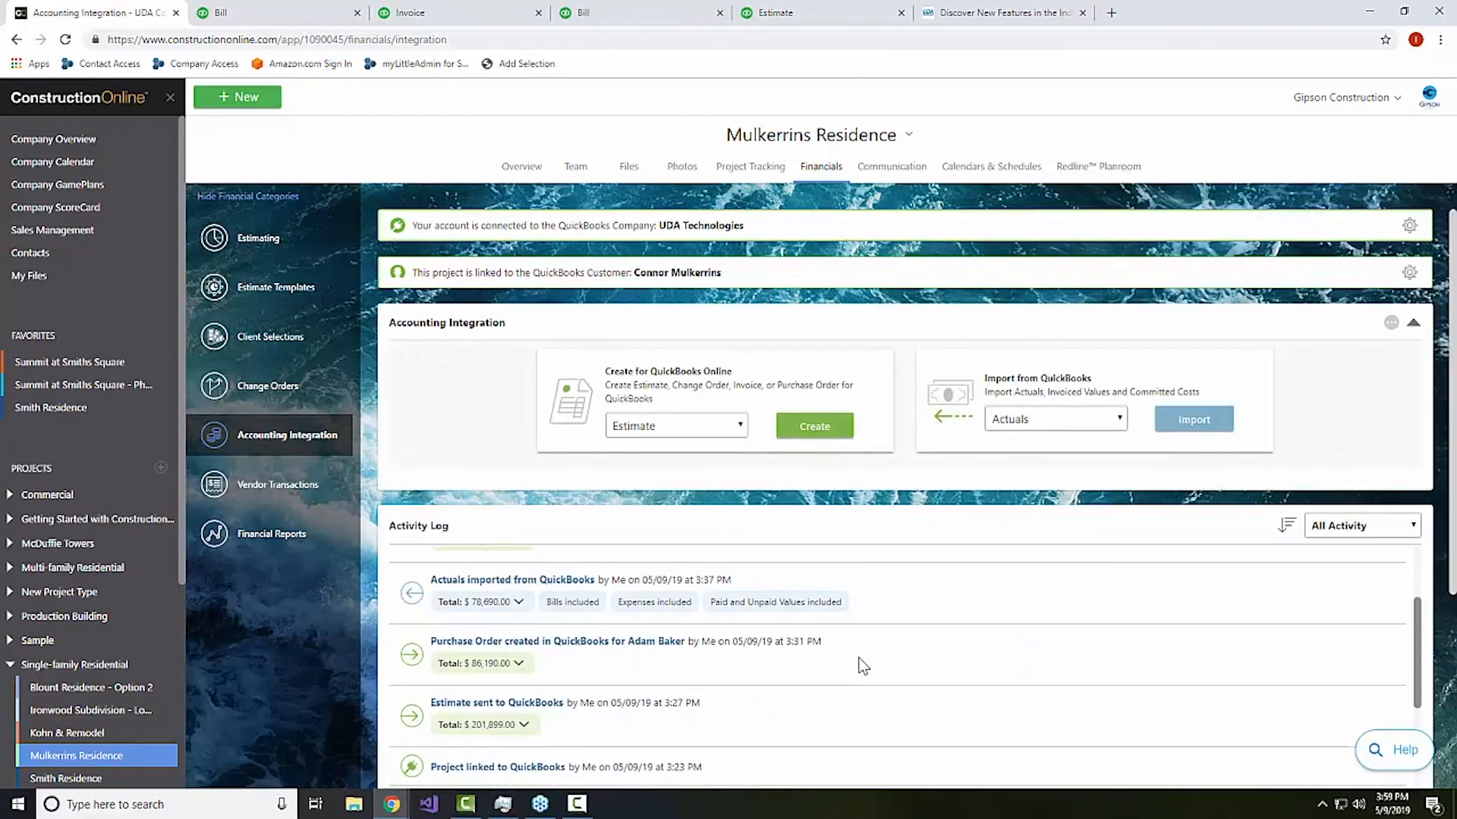
{"action": "scroll", "coordinate": [932, 607], "scroll_direction": "up", "scroll_amount": 1}
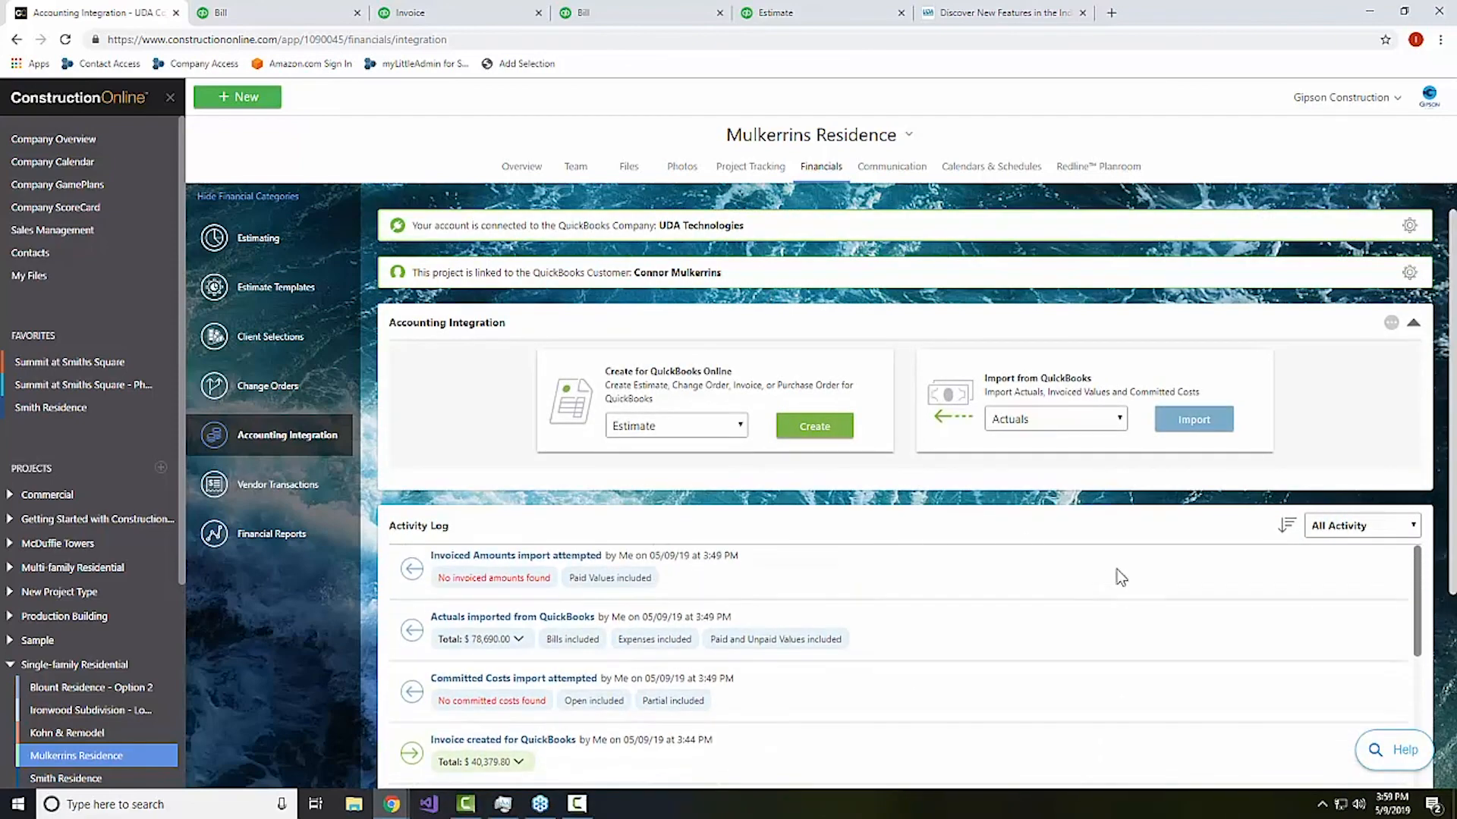
{"action": "scroll", "coordinate": [1108, 575], "scroll_direction": "up", "scroll_amount": 2}
{"action": "scroll", "coordinate": [1444, 476], "scroll_direction": "down", "scroll_amount": 3}
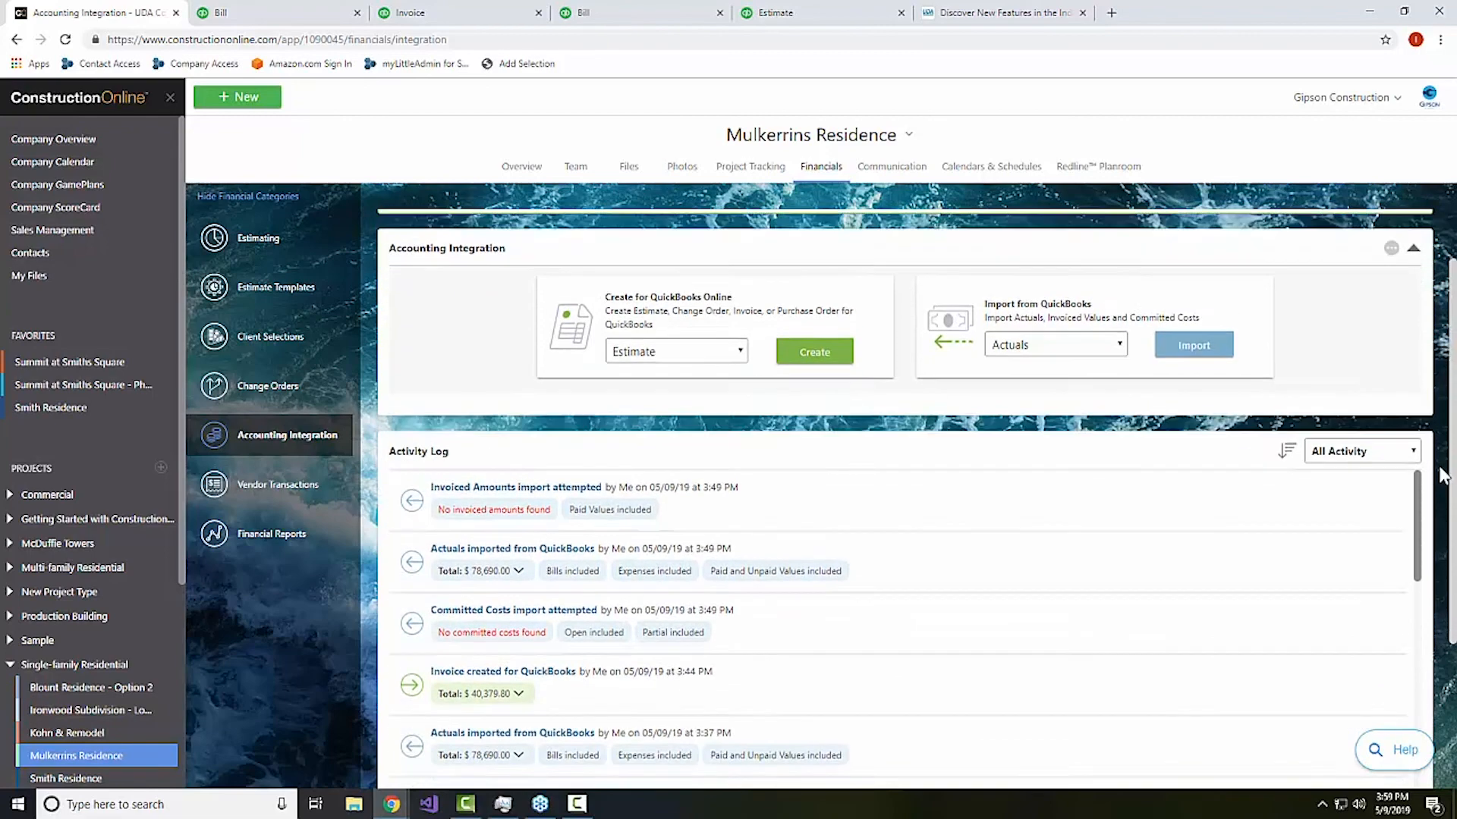
{"action": "scroll", "coordinate": [1214, 505], "scroll_direction": "down", "scroll_amount": 1}
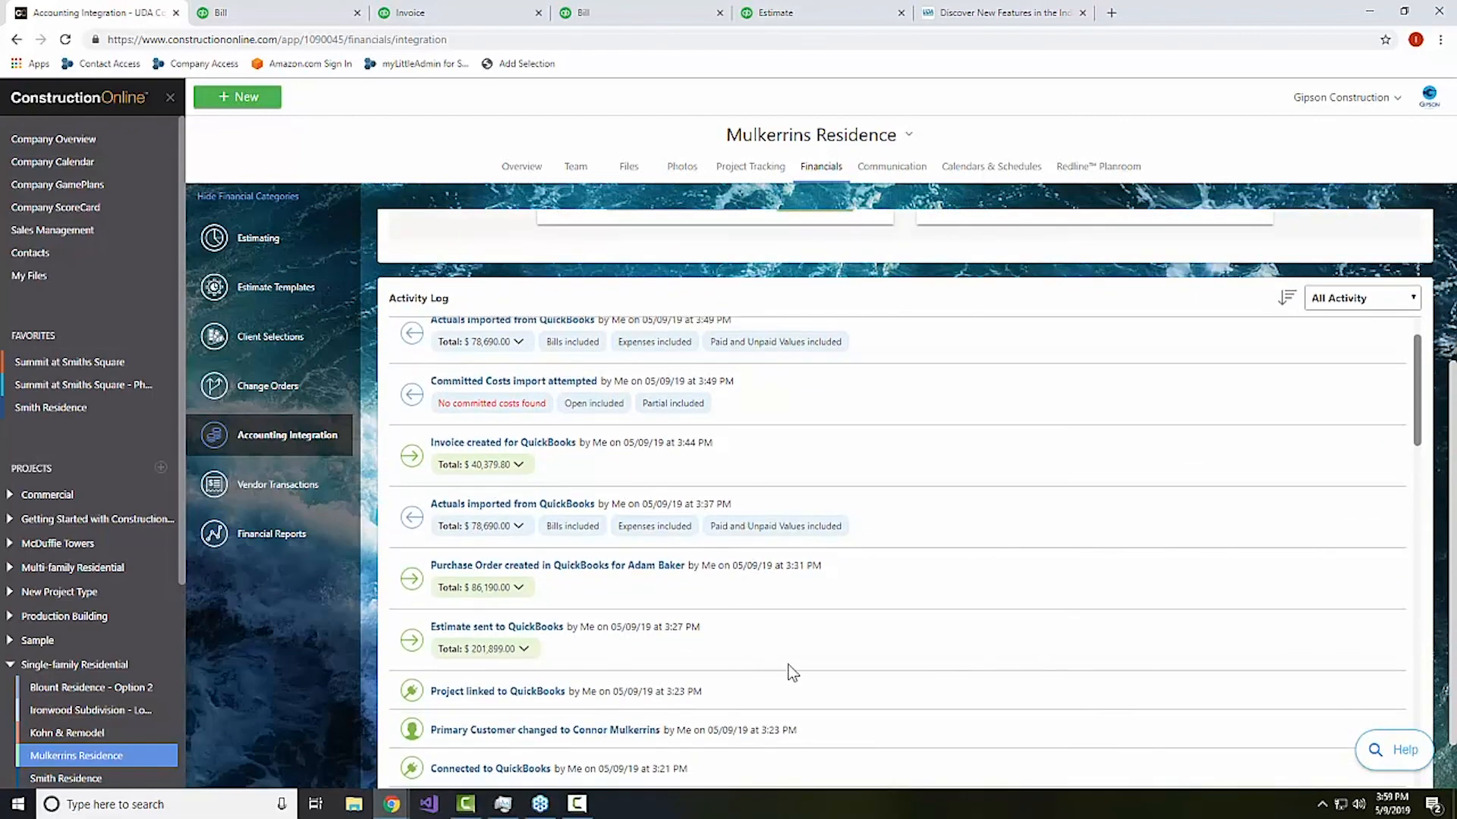
Return to the project's estimate and switch its column view to Job Costing.
{"action": "left_click", "coordinate": [307, 254]}
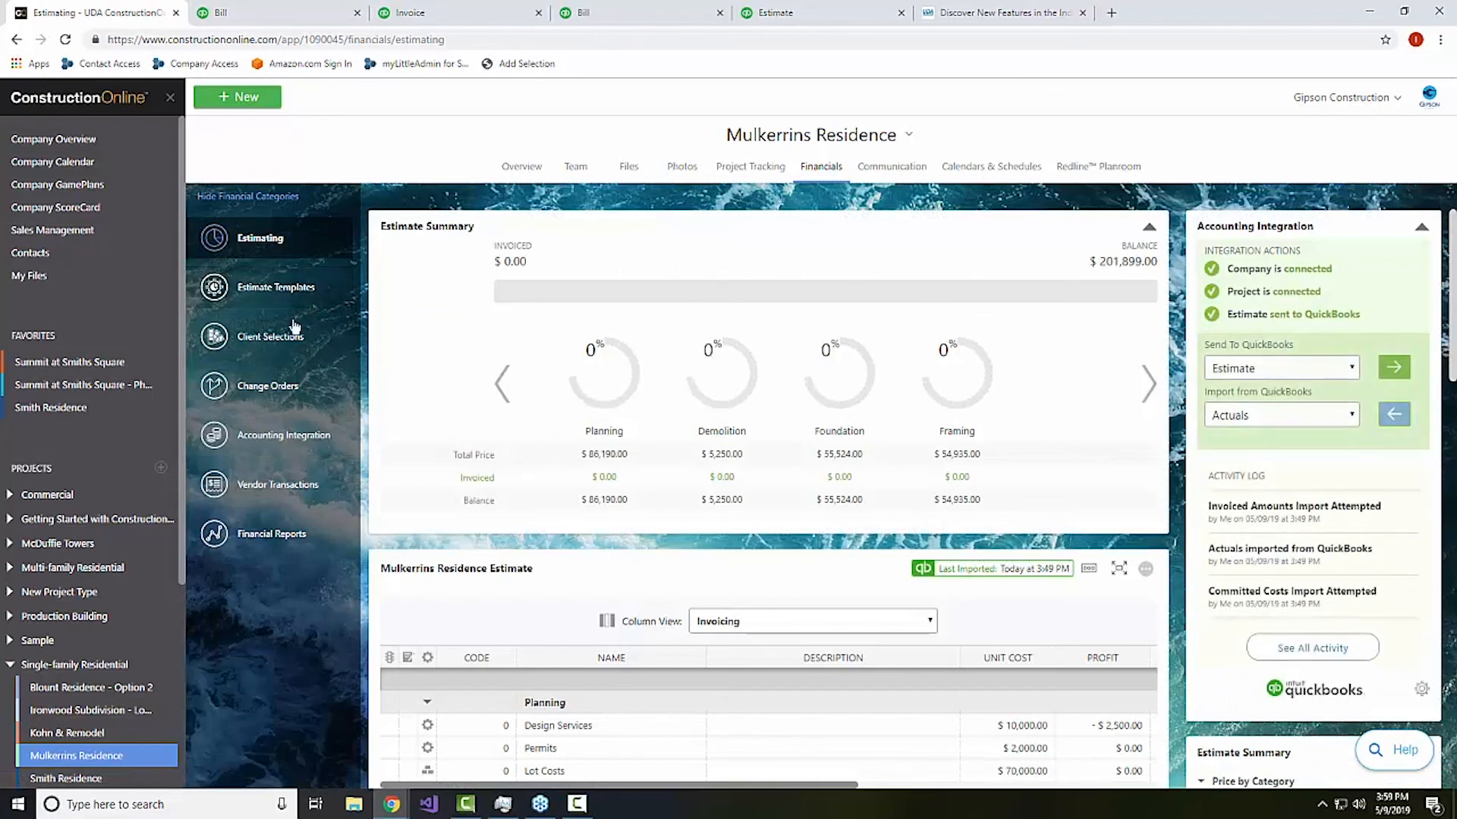
{"action": "left_click", "coordinate": [773, 622]}
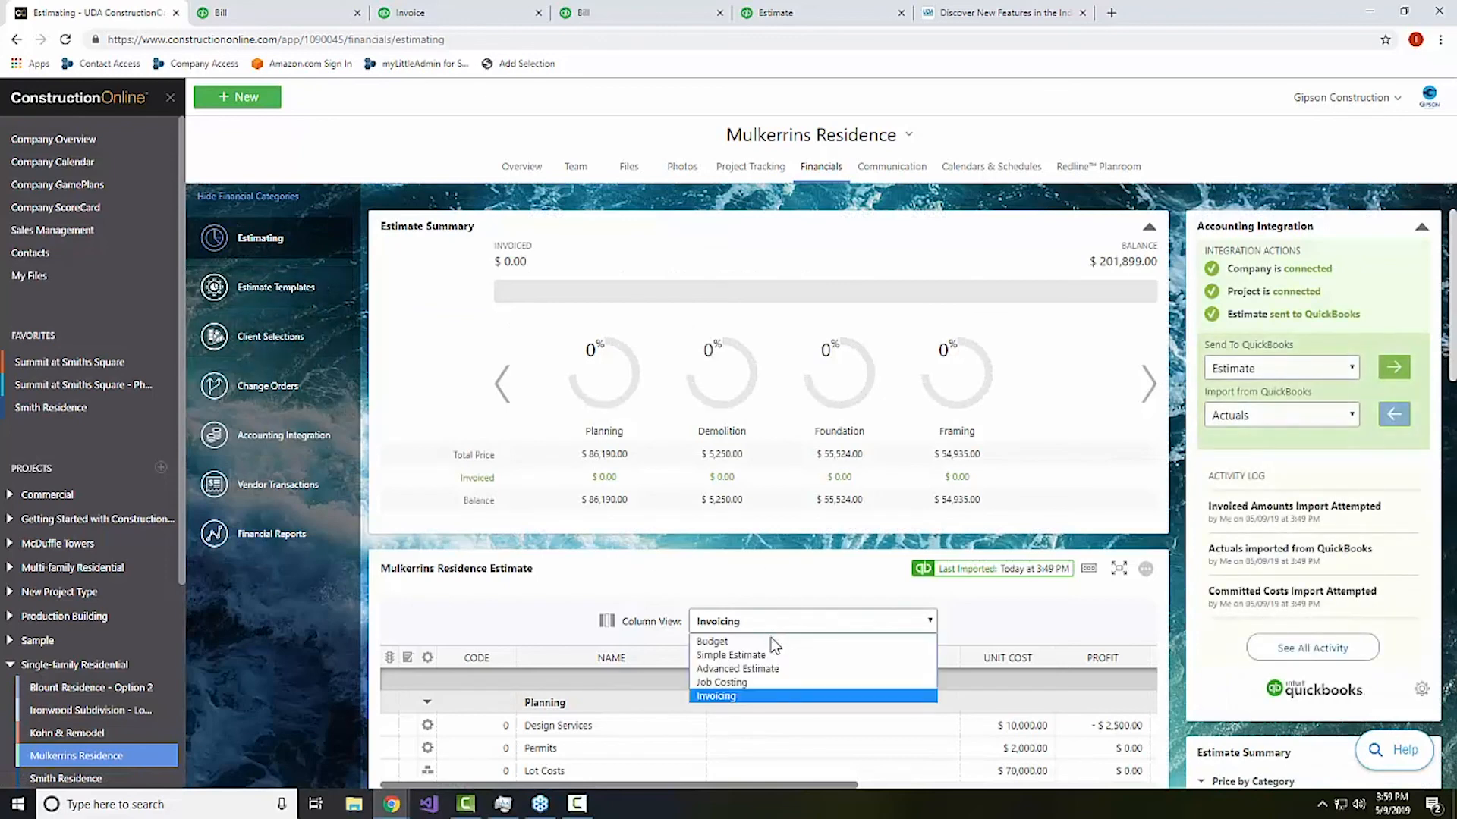
{"action": "left_click", "coordinate": [766, 682]}
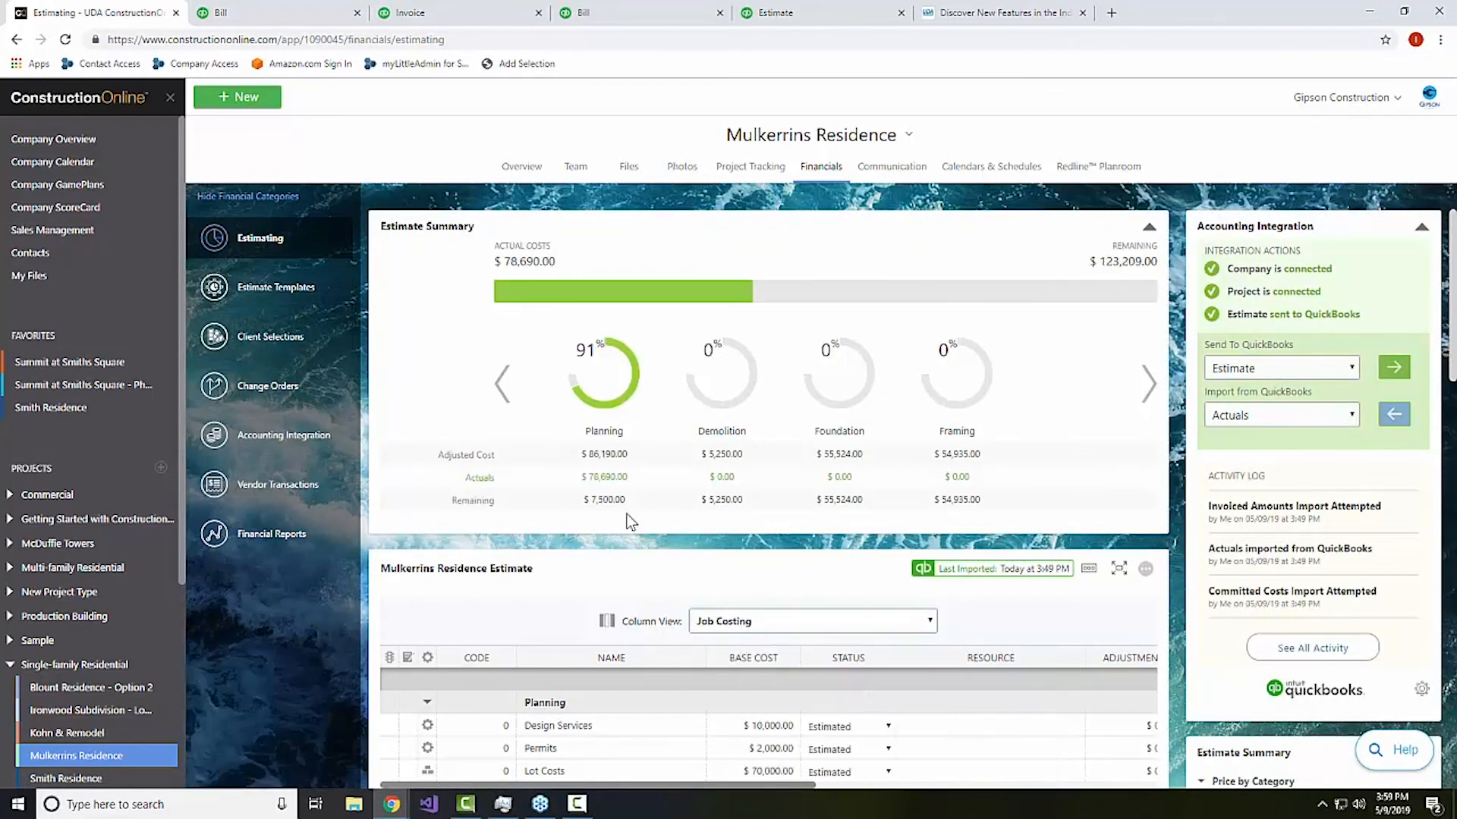